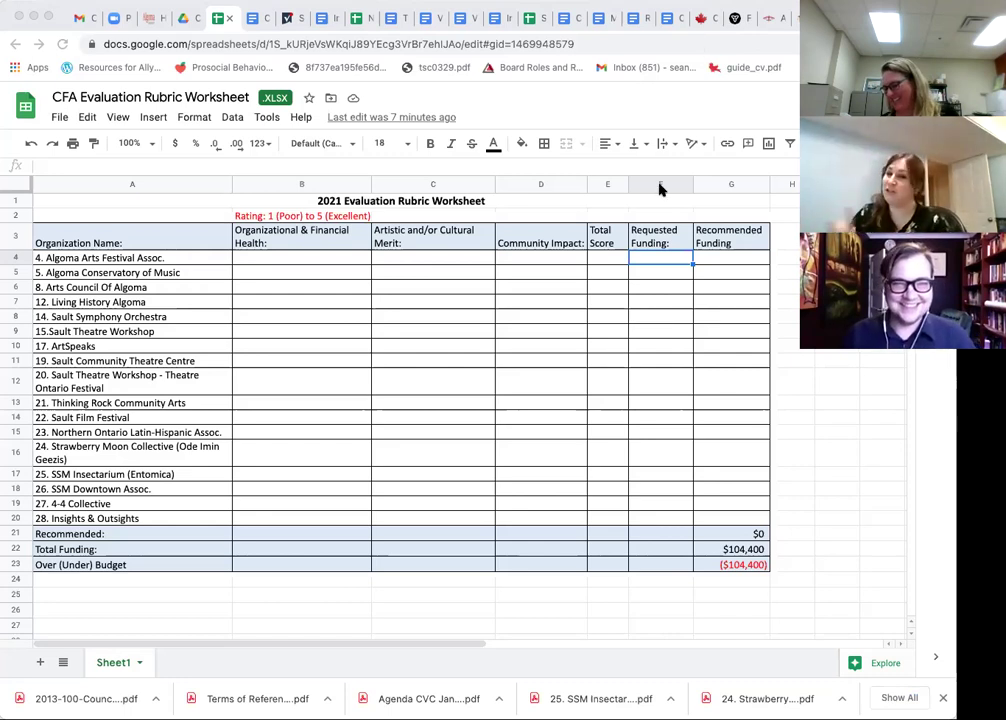
- Enter requested funding of 7500, 20000, 35000 and 12000 for the first four organizations, Algoma Arts Festival Assoc. through Living History Algoma
left_click(664, 256)
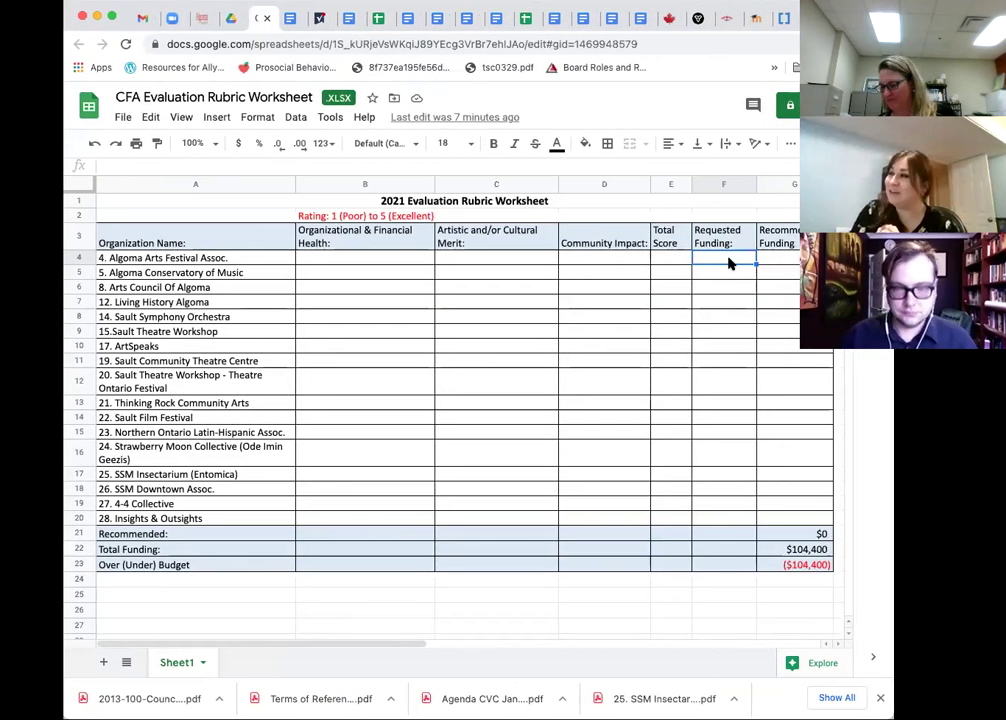
type("7500")
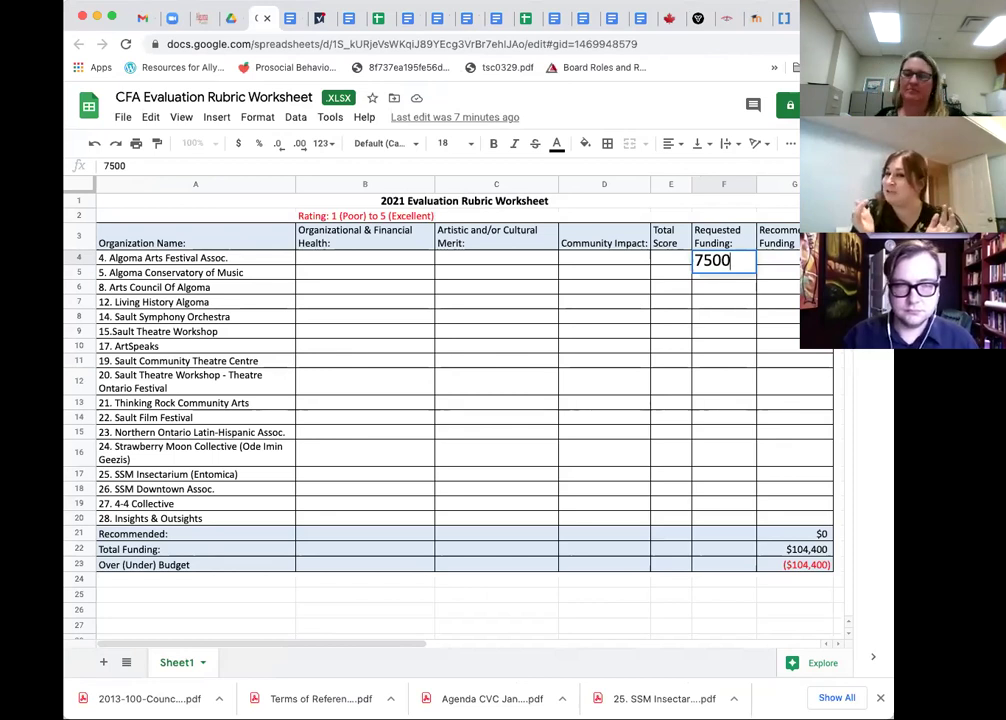
left_click(698, 280)
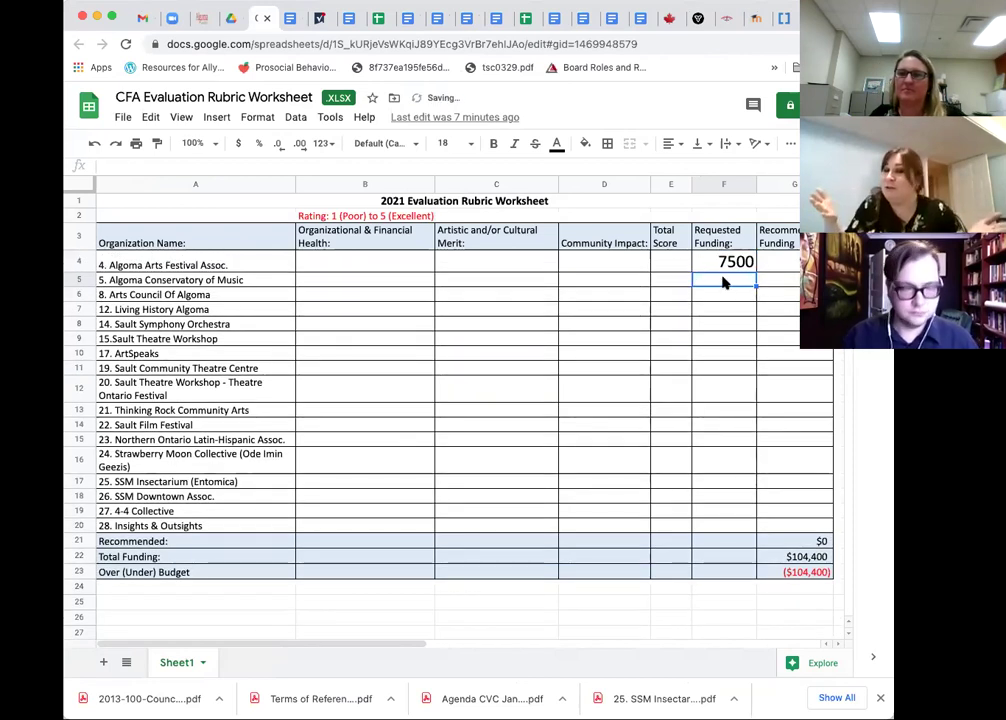
type("20000")
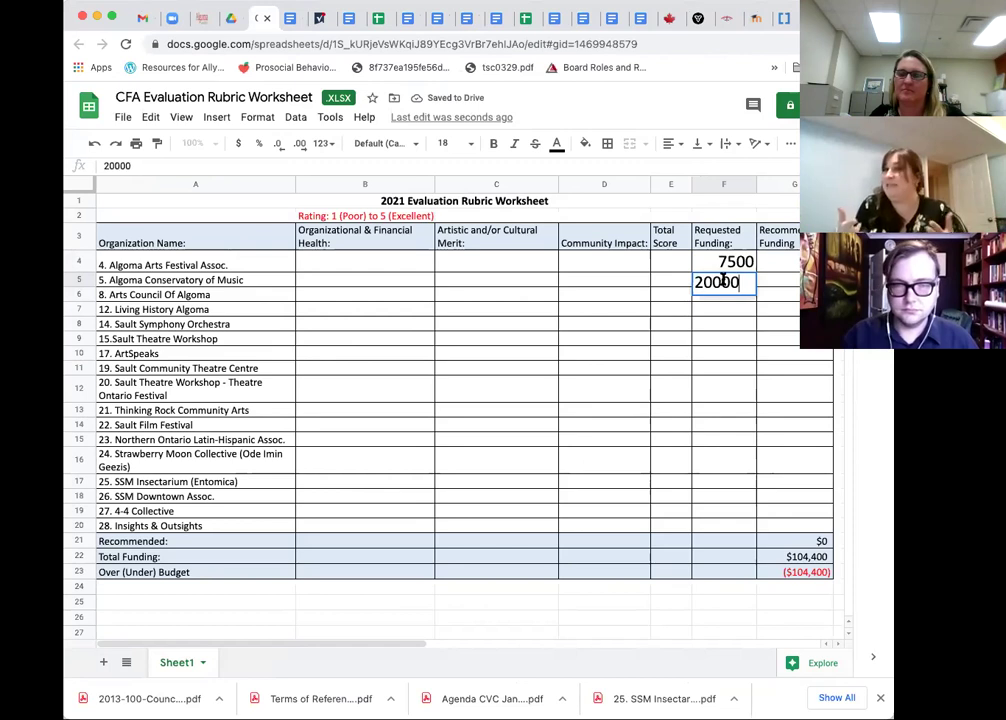
key("Return")
type("35000")
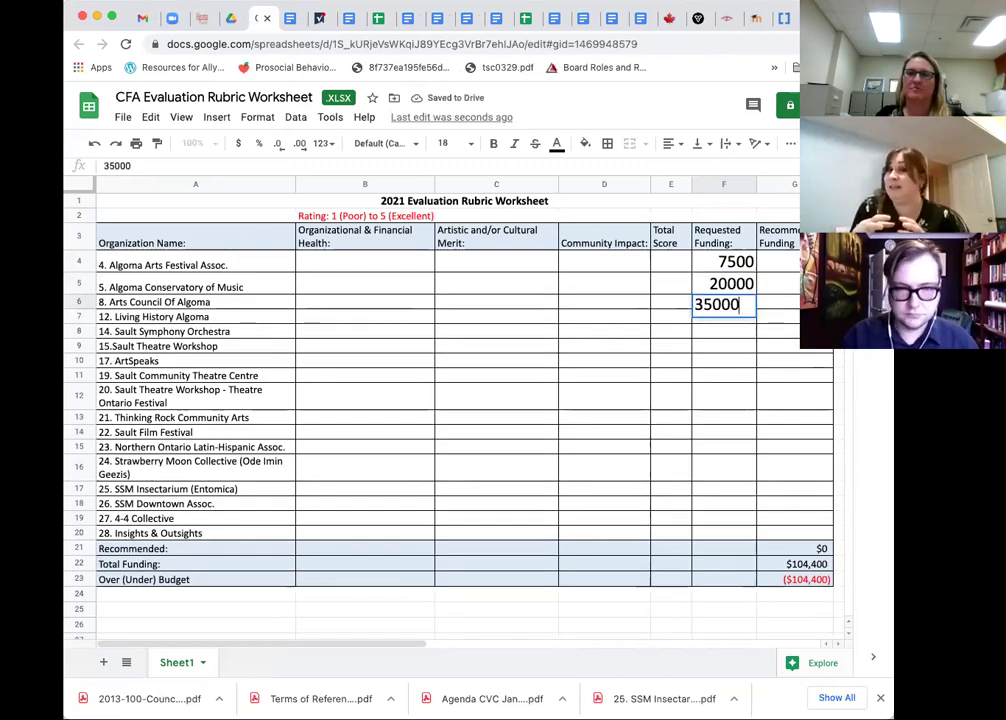
key("Return")
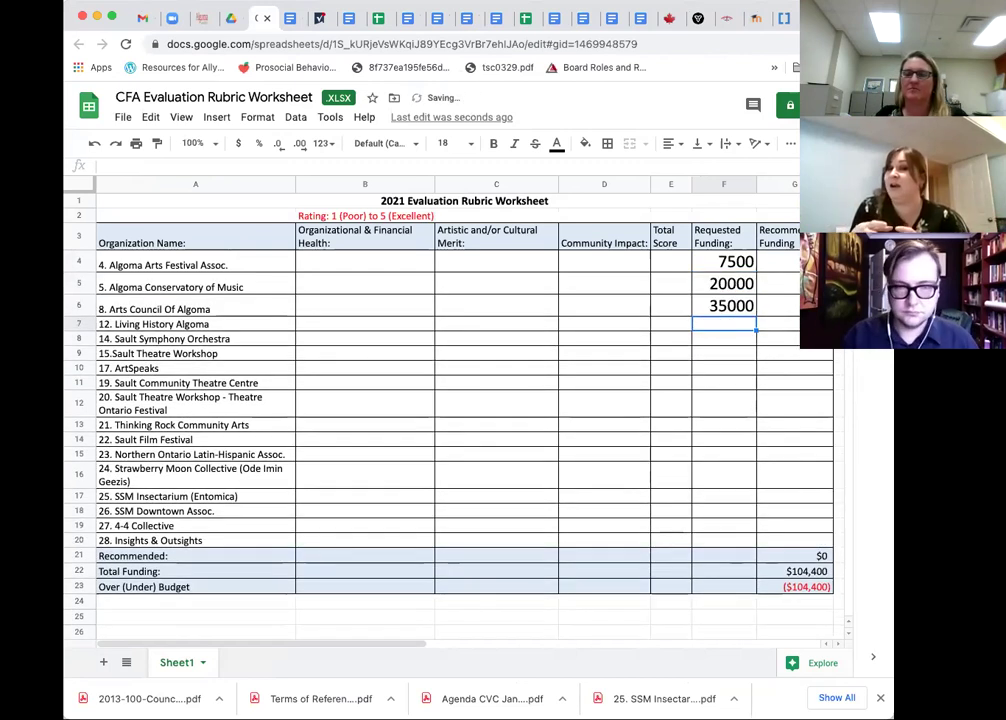
type("12000")
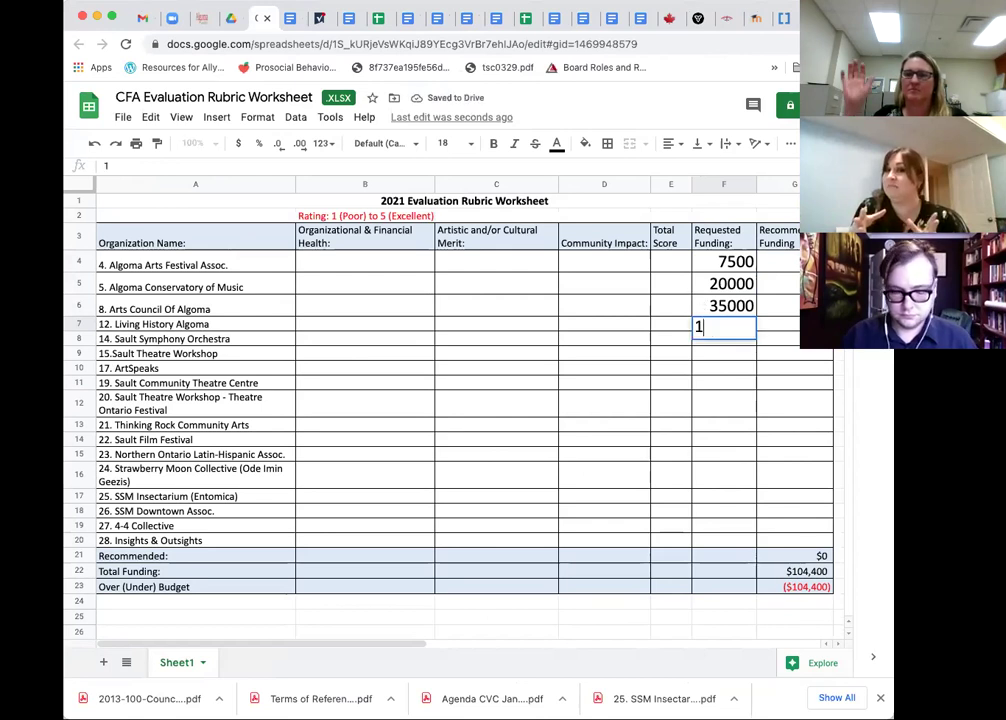
key("Return")
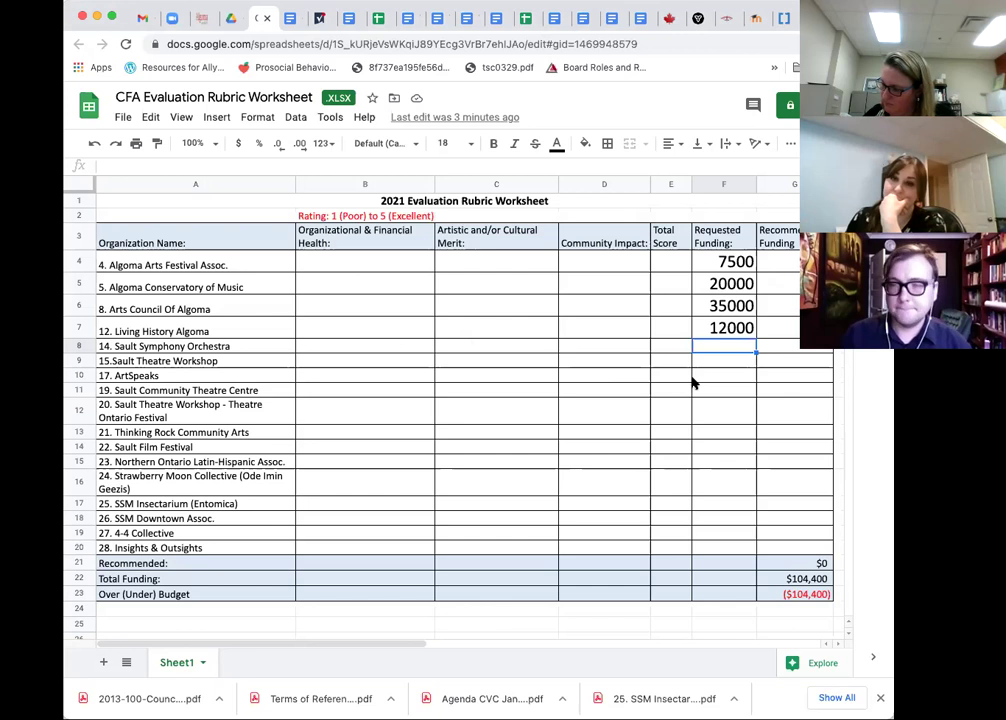
- Enter requested funding for Sault Symphony Orchestra (3764.12), Sault Theatre Workshop (5000), ArtSpeaks (11750) and Sault Community Theatre Centre (4000)
type("37")
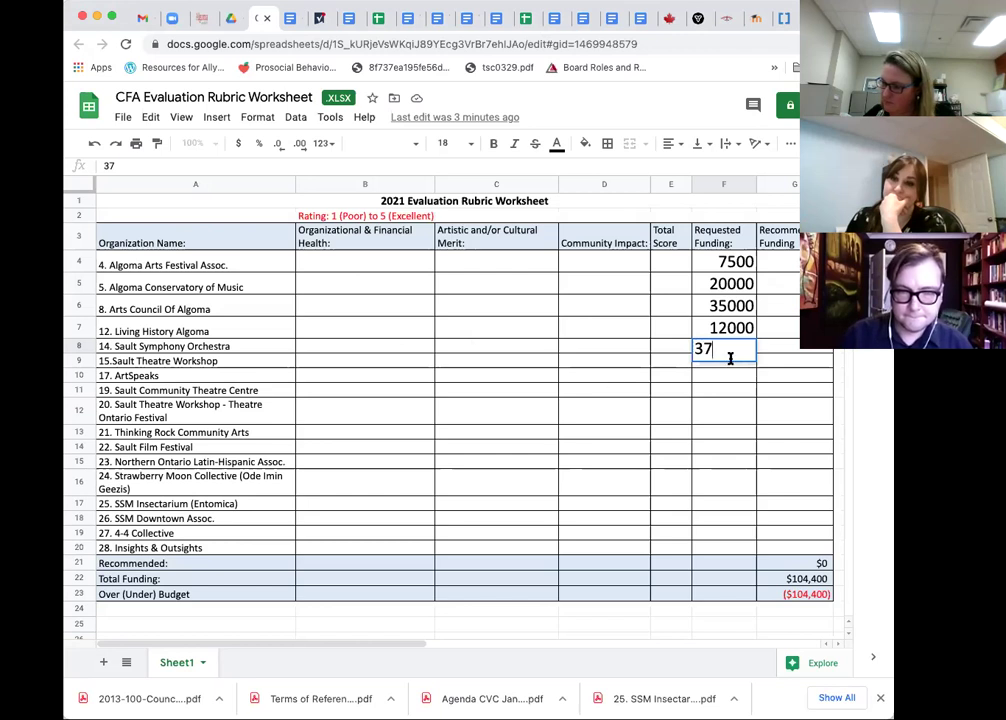
type("64.12")
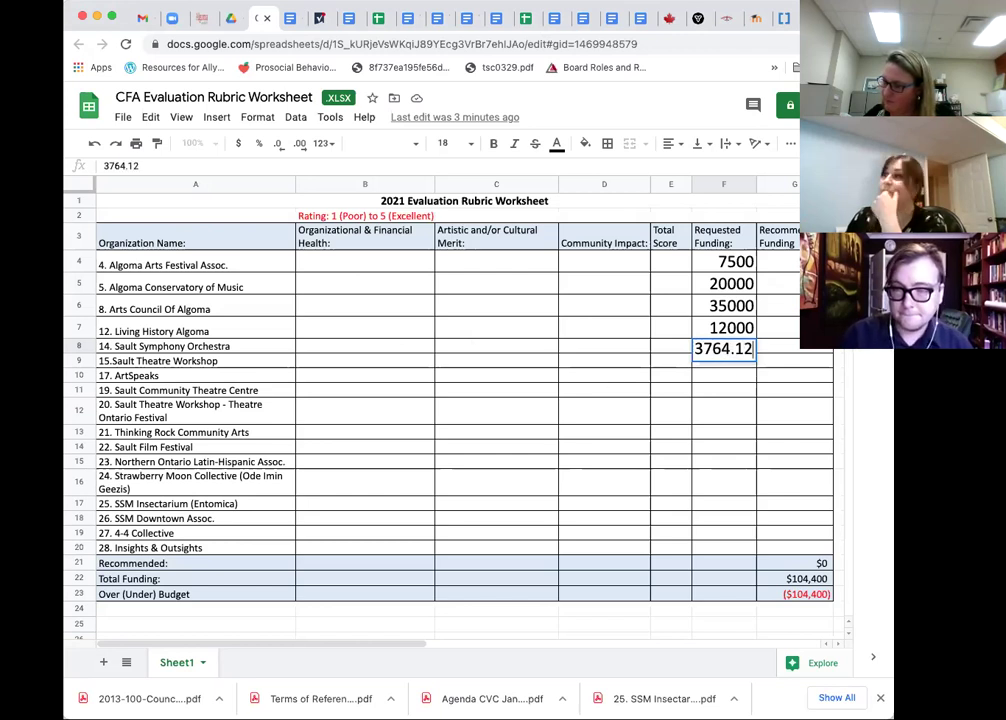
key("Return")
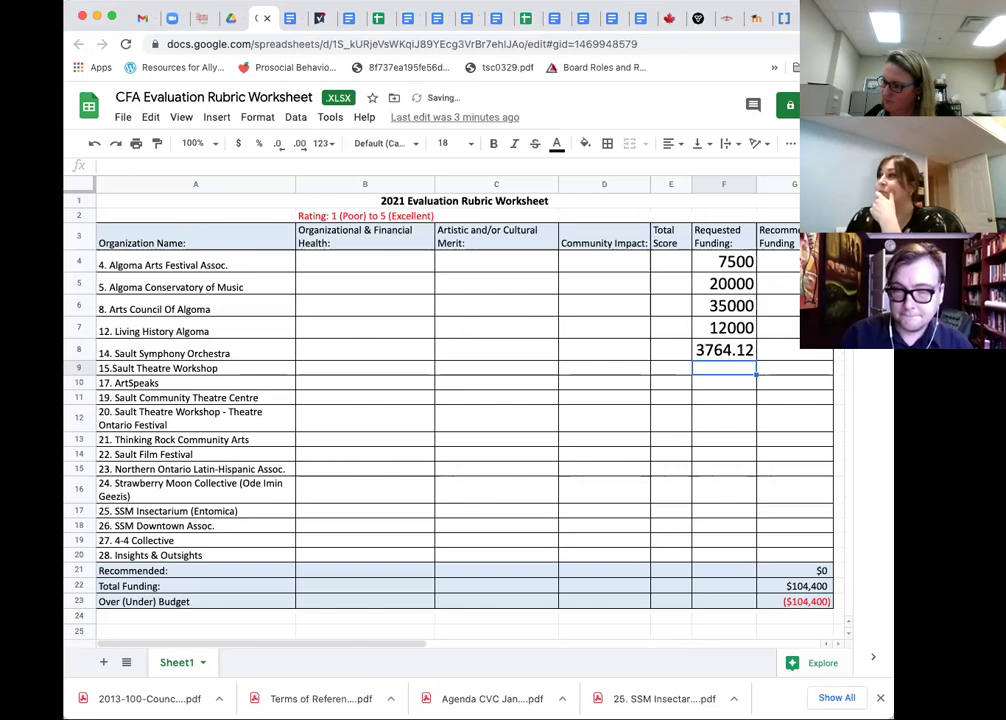
type("5000")
key("Return")
type("11750")
key("Return")
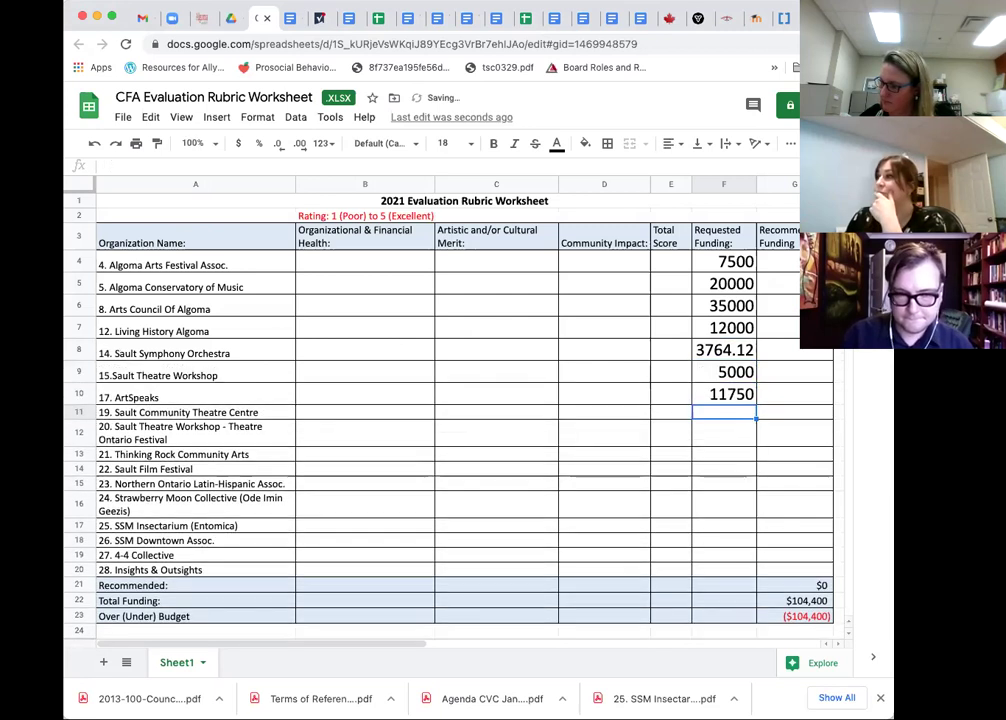
type("4000")
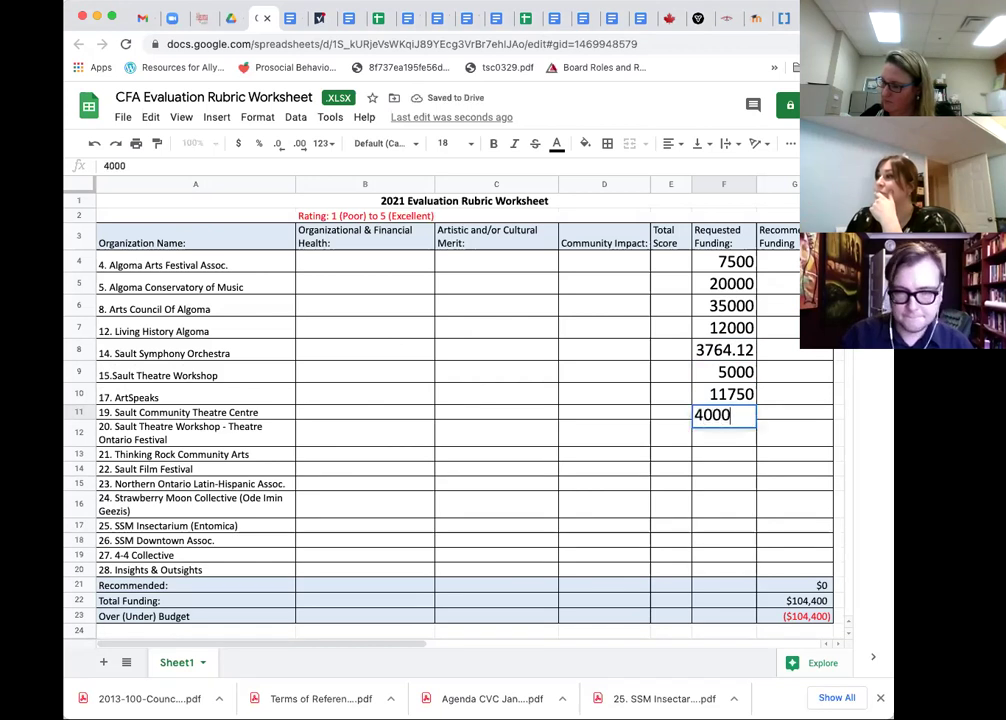
key("Return")
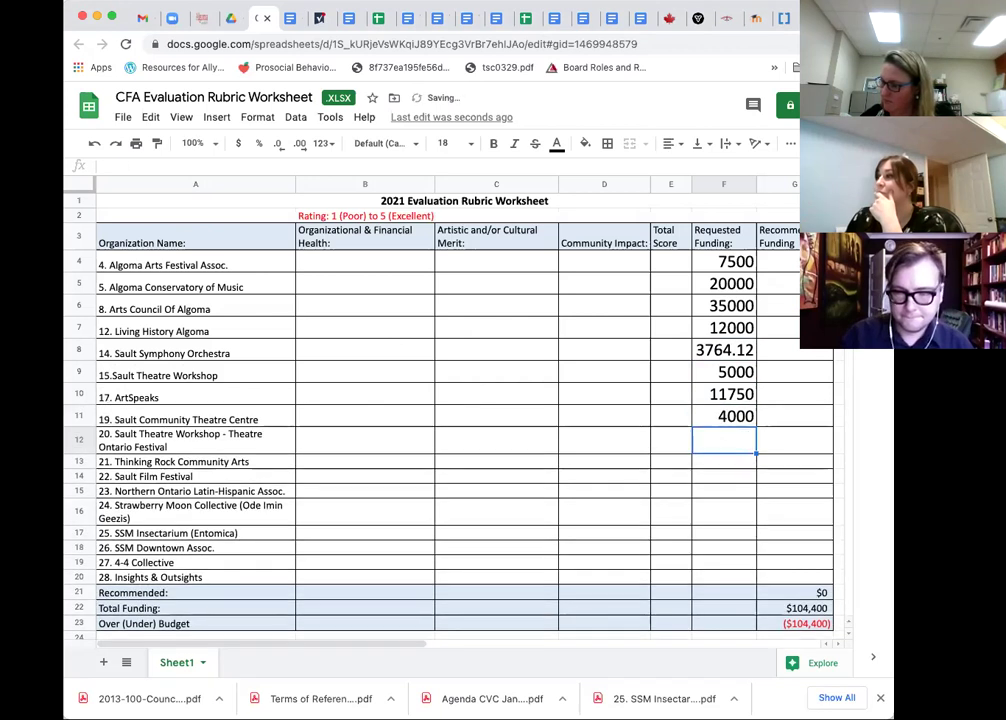
- Skip row 12 and enter requested funding for Thinking Rock Community Arts (3960), Sault Film Festival (13819) and Northern Ontario Latin-Hispanic Assoc. (5000)
left_click(724, 461)
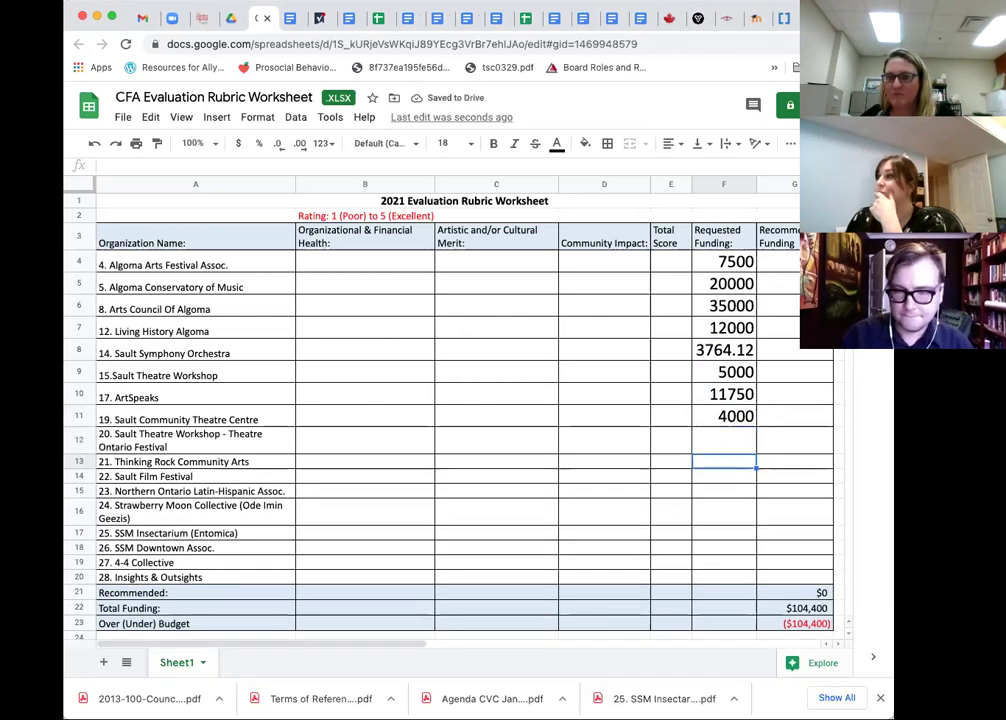
type("39")
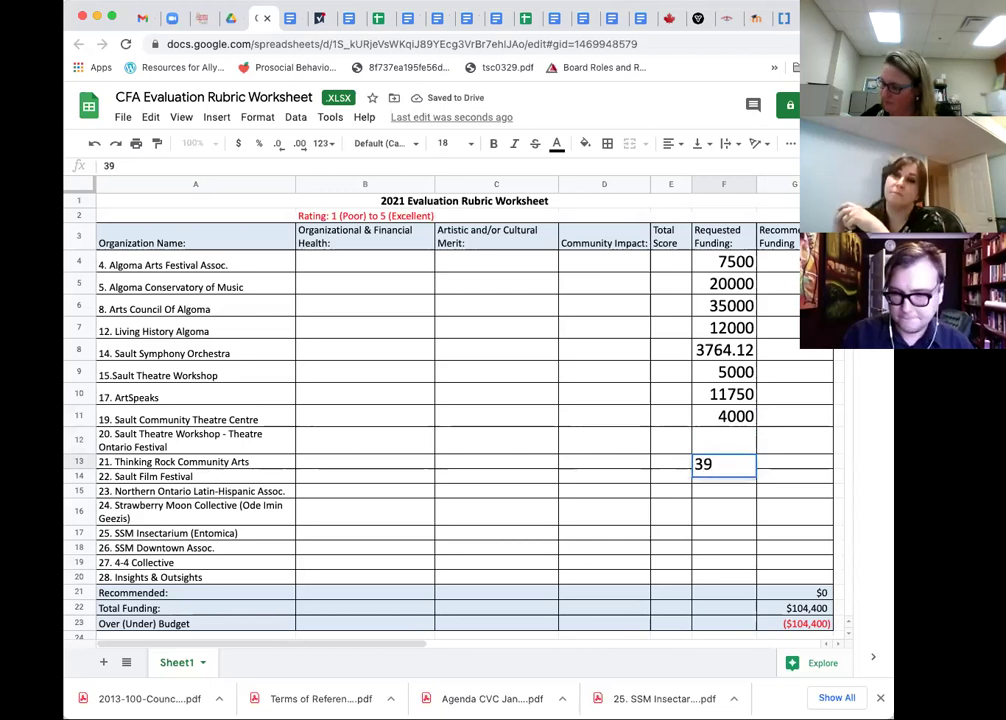
type("60")
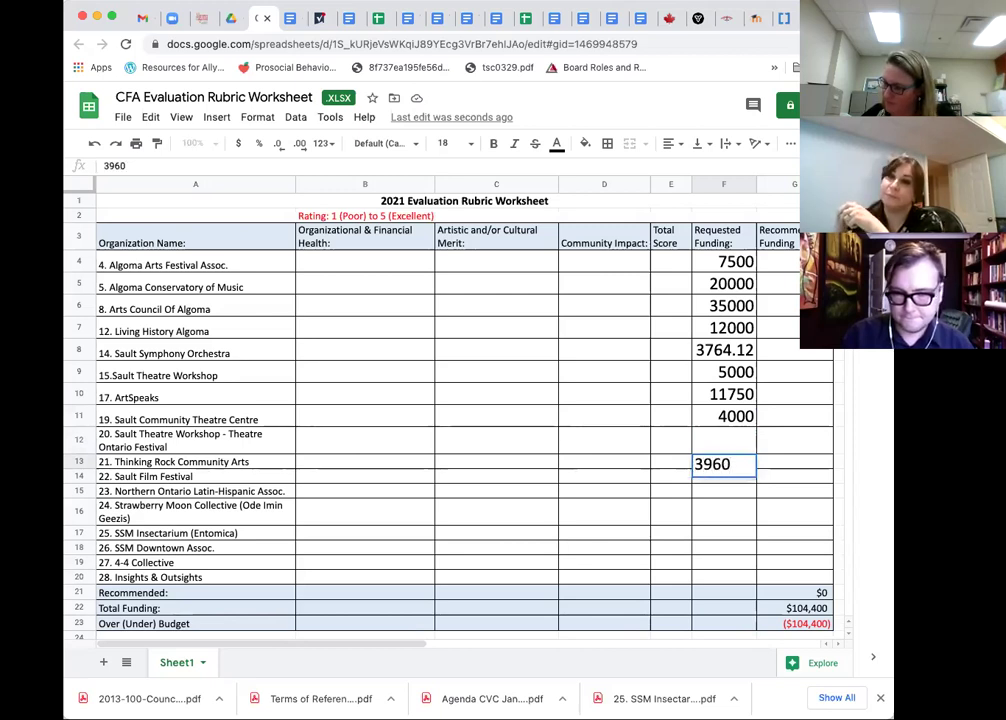
key("Return")
type("13")
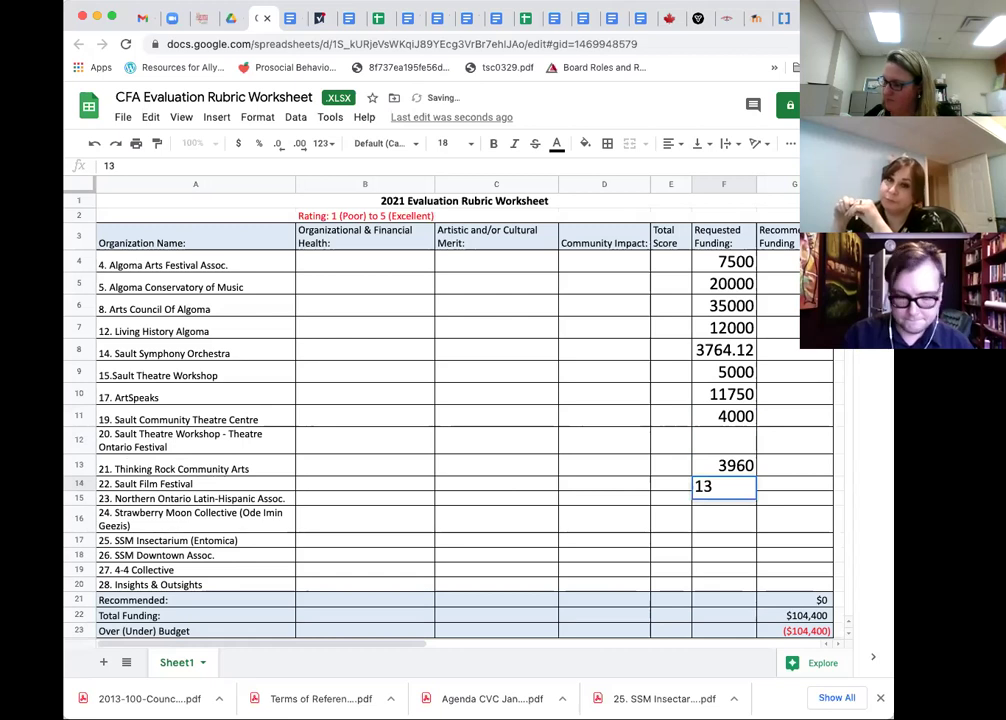
type("819")
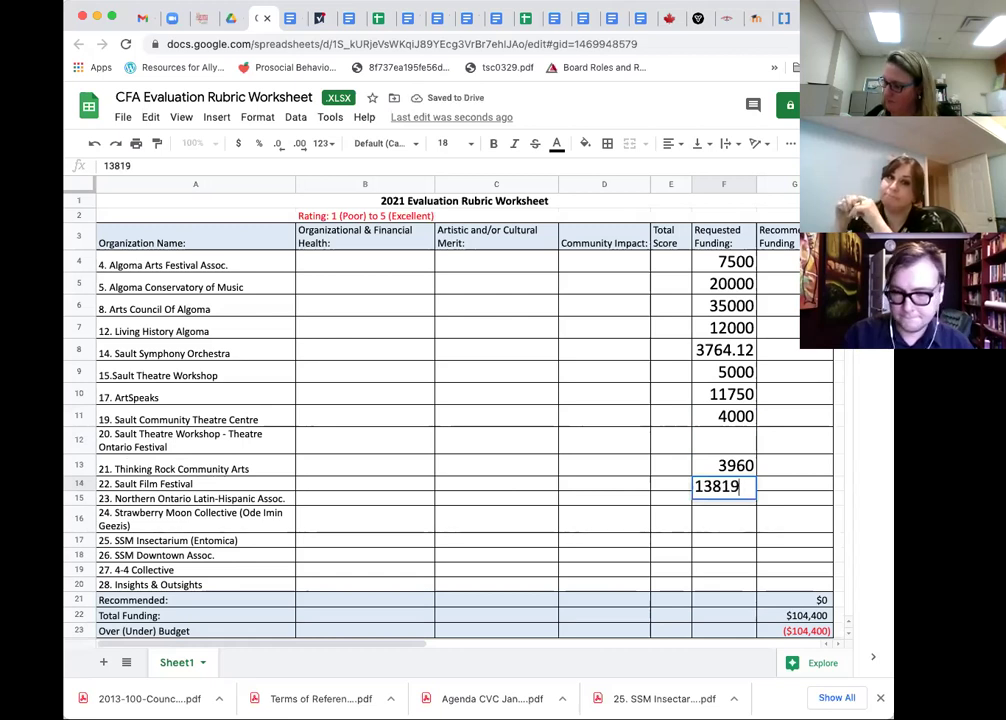
key("Return")
type("5000")
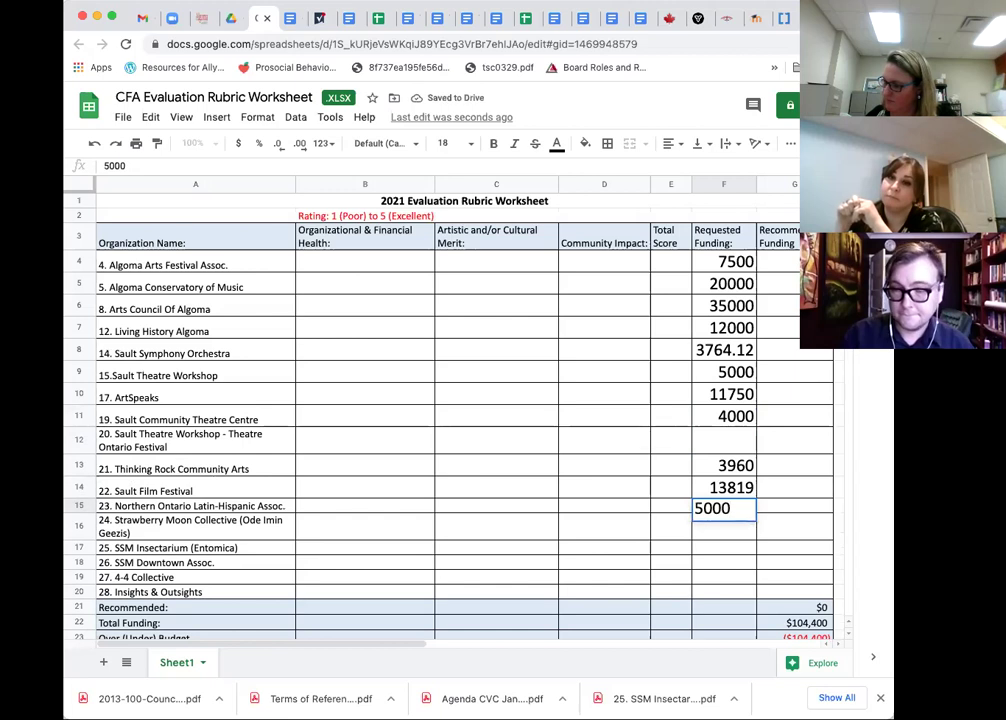
key("Return")
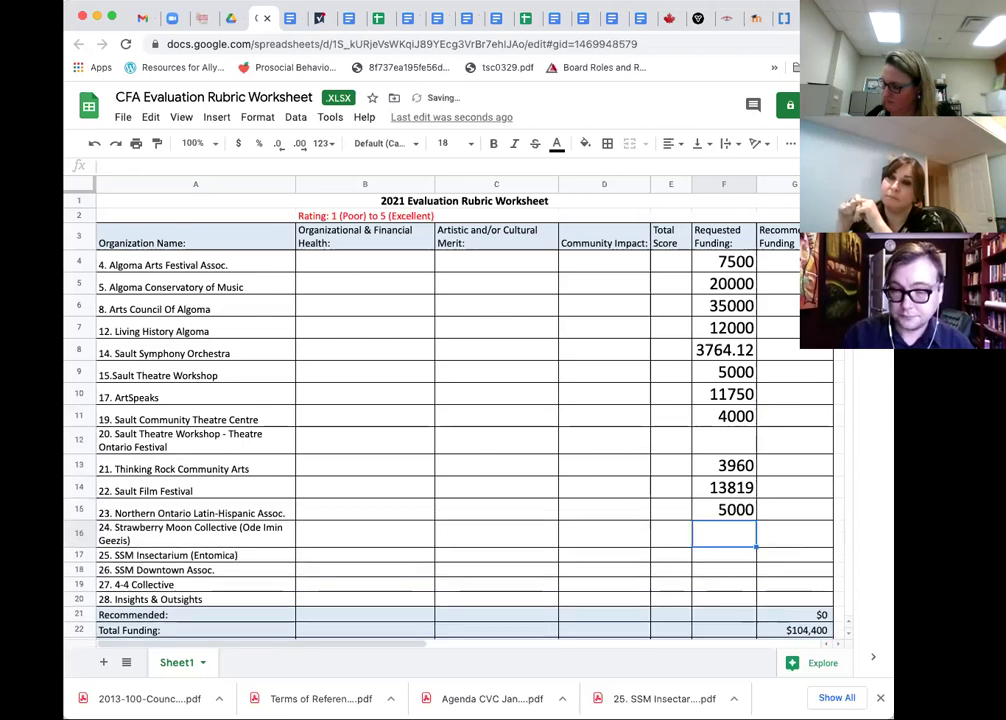
- Enter requested funding for Strawberry Moon Collective (7500), SSM Insectarium (5000) and SSM Downtown Assoc. (10000)
type("7500")
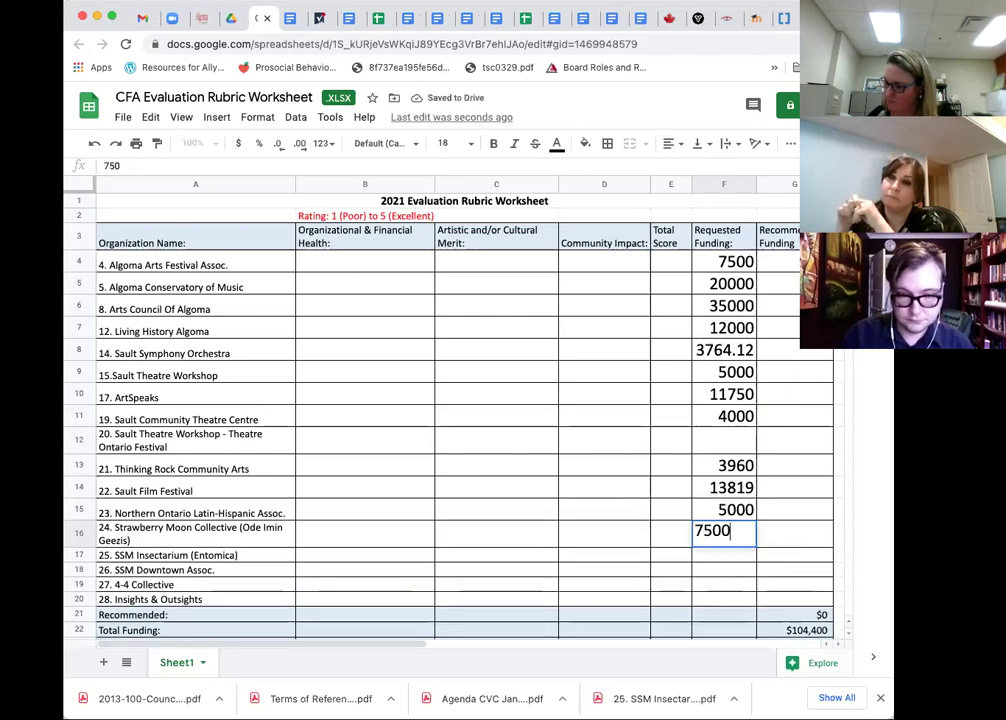
key("Return")
type("5000")
key("Return")
type("10000")
key("Return")
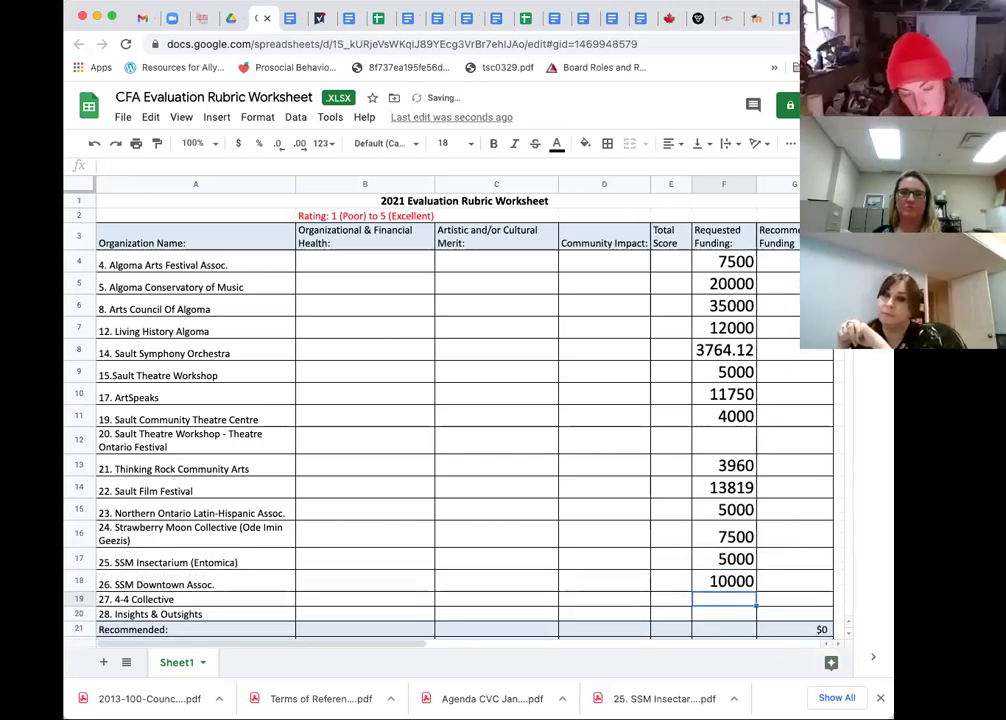
- Enter requested funding of 1070 for 4-4 Collective and 5000 for Insights & Outsights
type("1080")
key("BackSpace")
key("BackSpace")
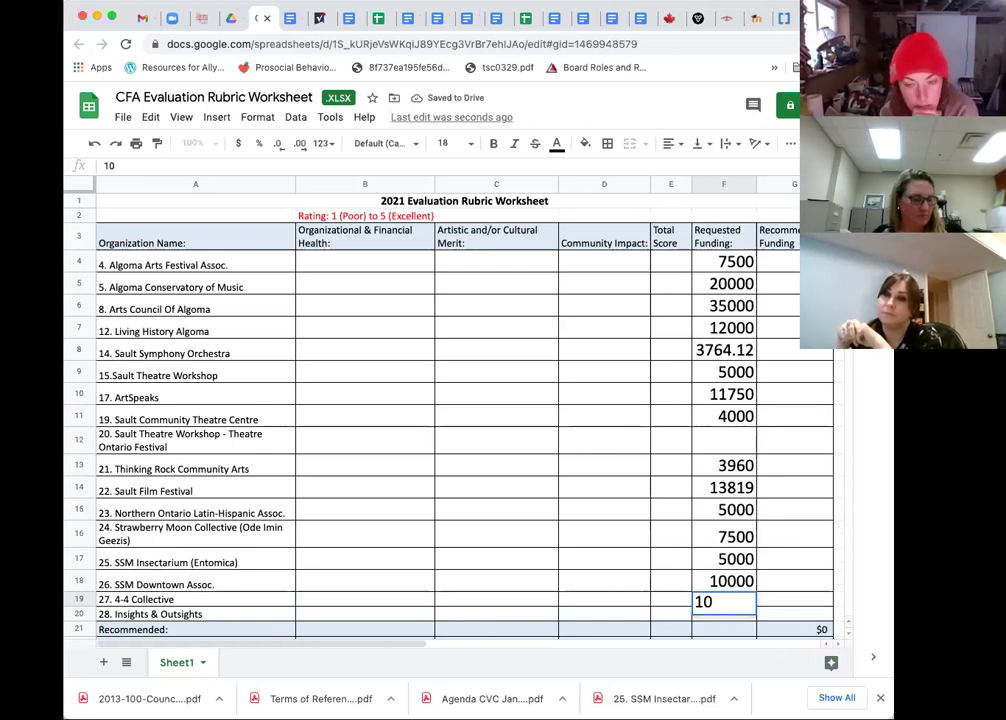
type("70")
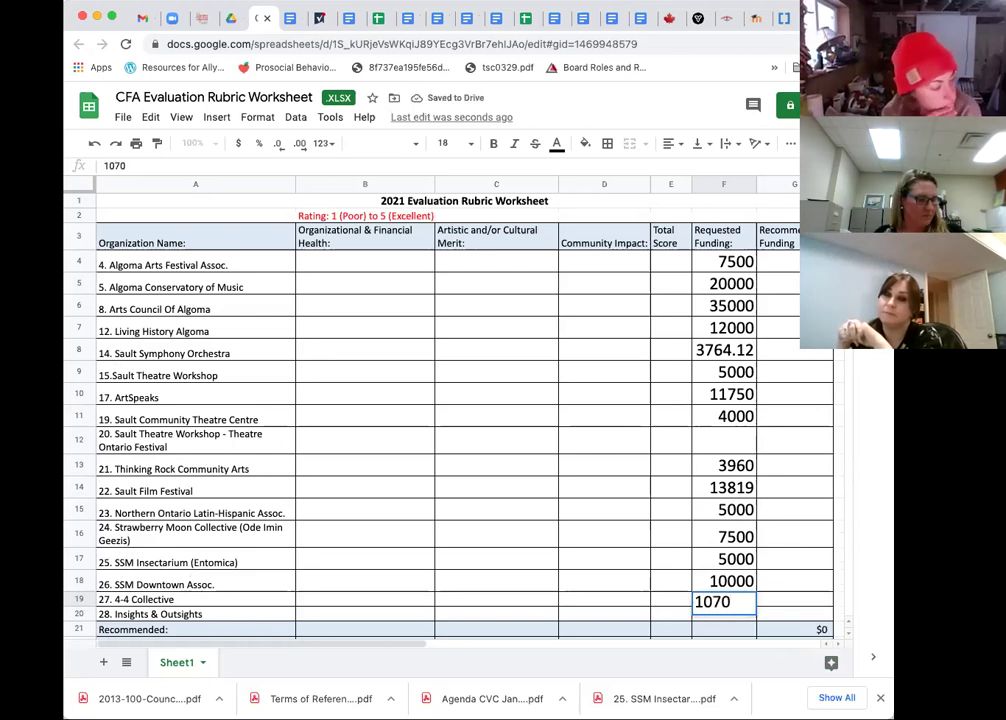
key("Return")
type("5000")
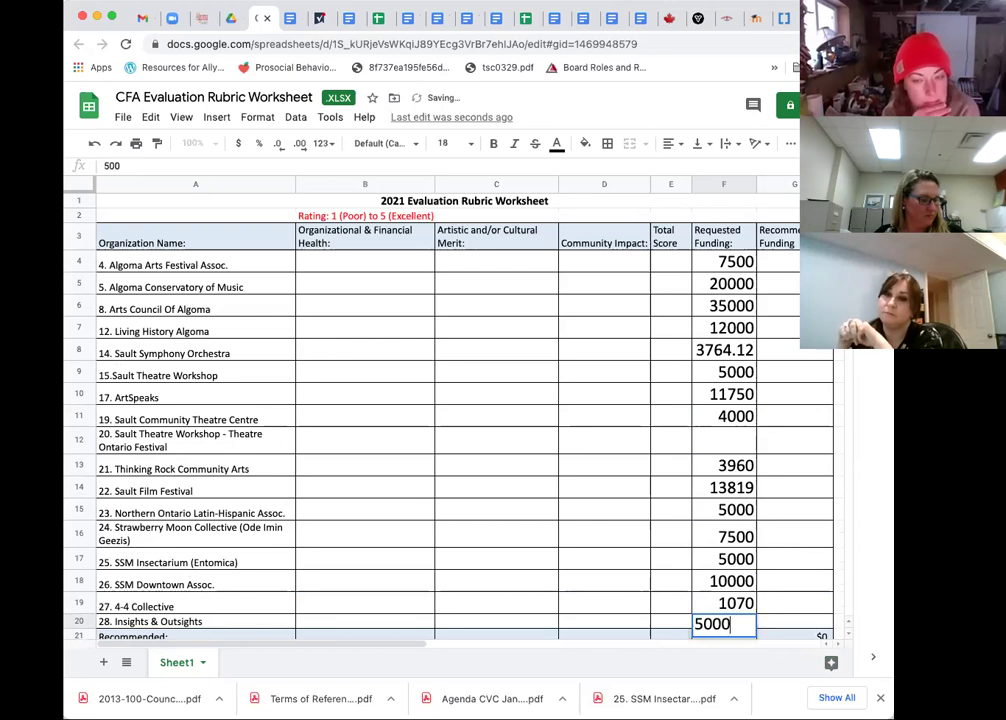
key("Return")
- Total the requested funding in the Total Funding row, cell F22, with a SUM formula over F4:F20
type("=")
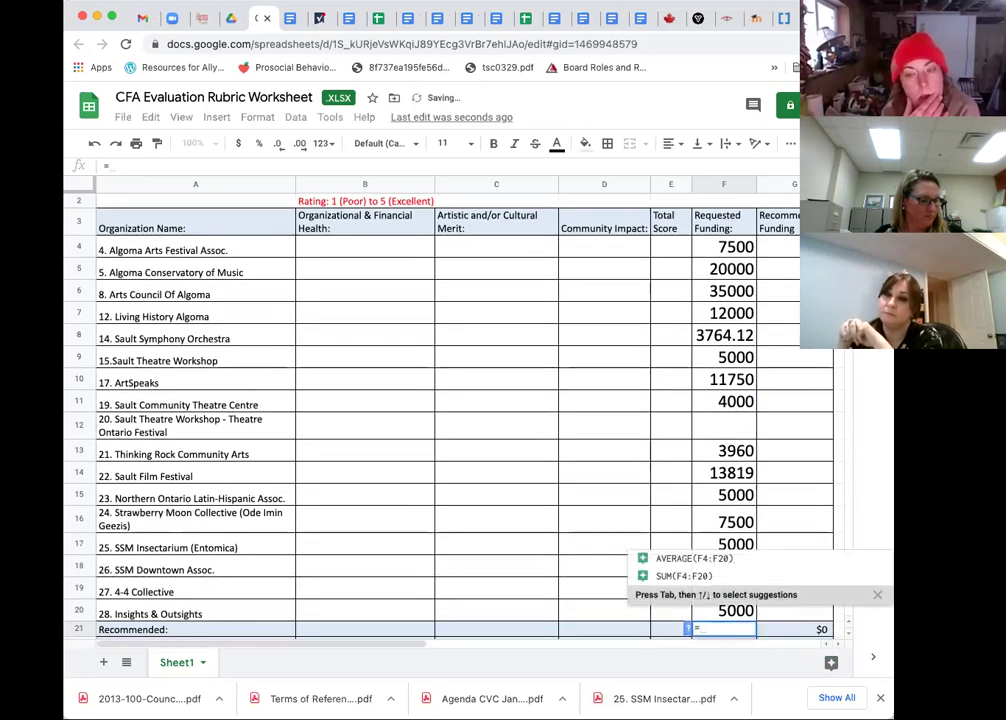
key("BackSpace")
key("Return")
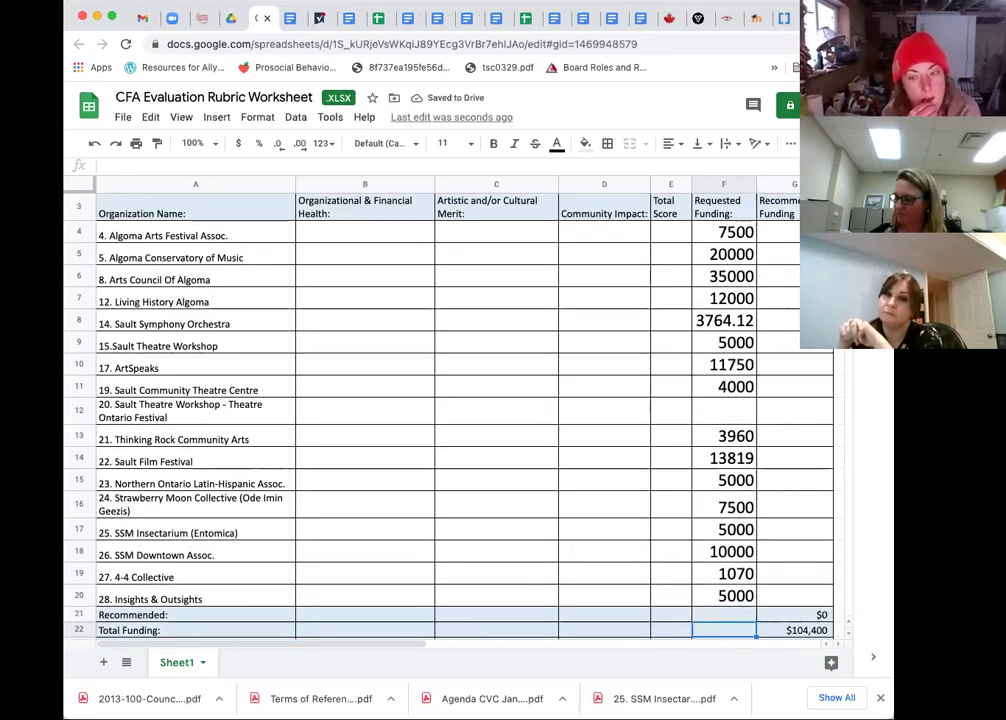
type("=SU")
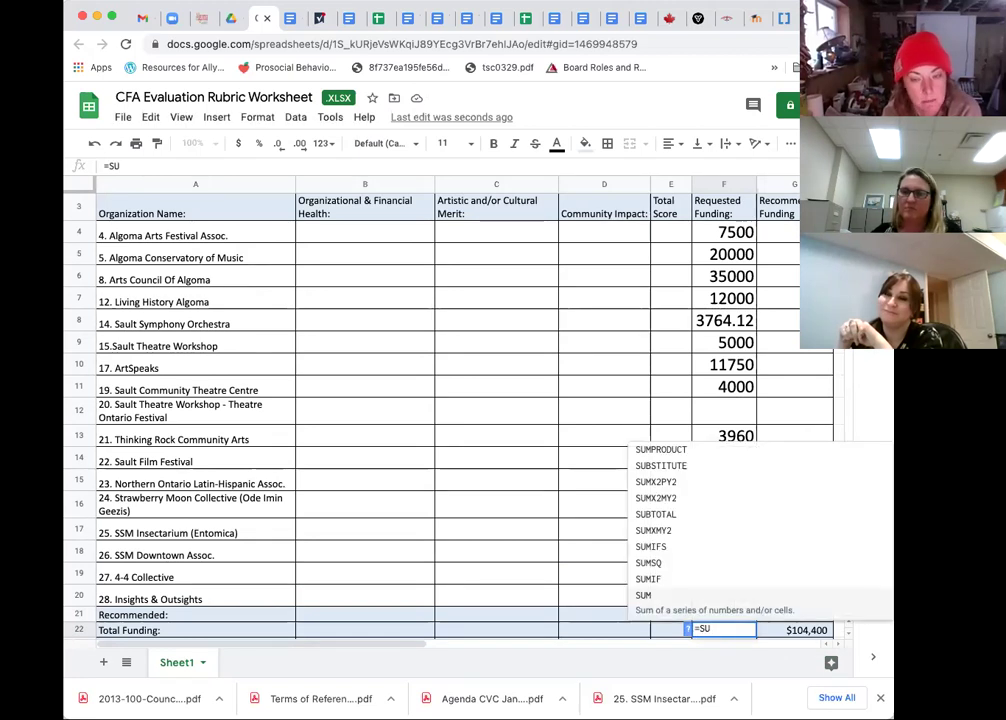
type("M(")
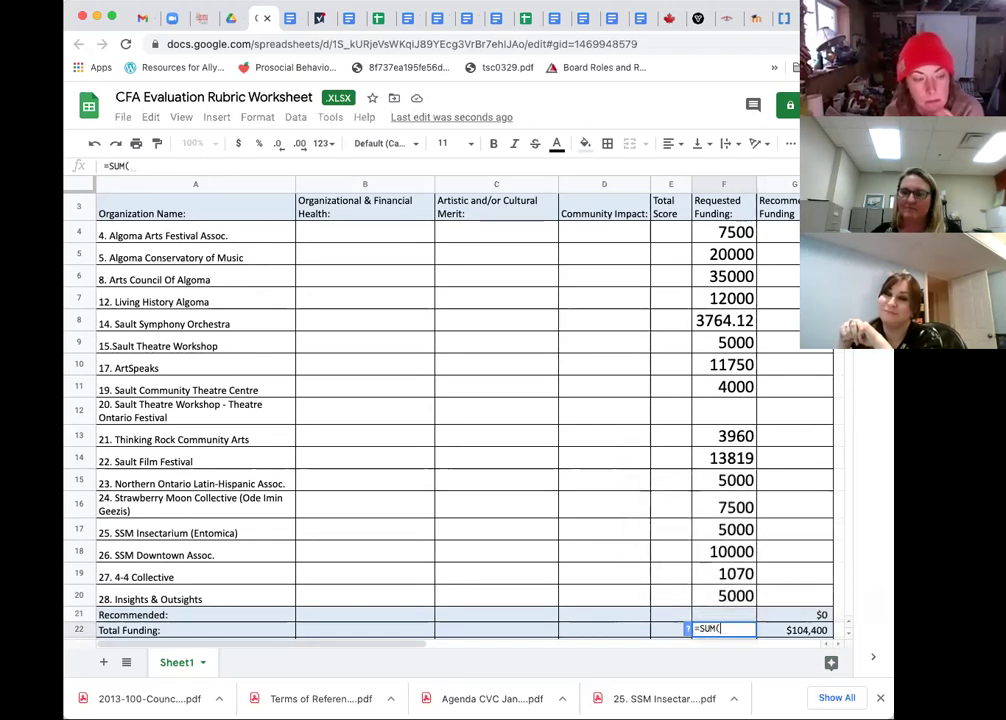
left_click_drag(725, 232, 716, 576)
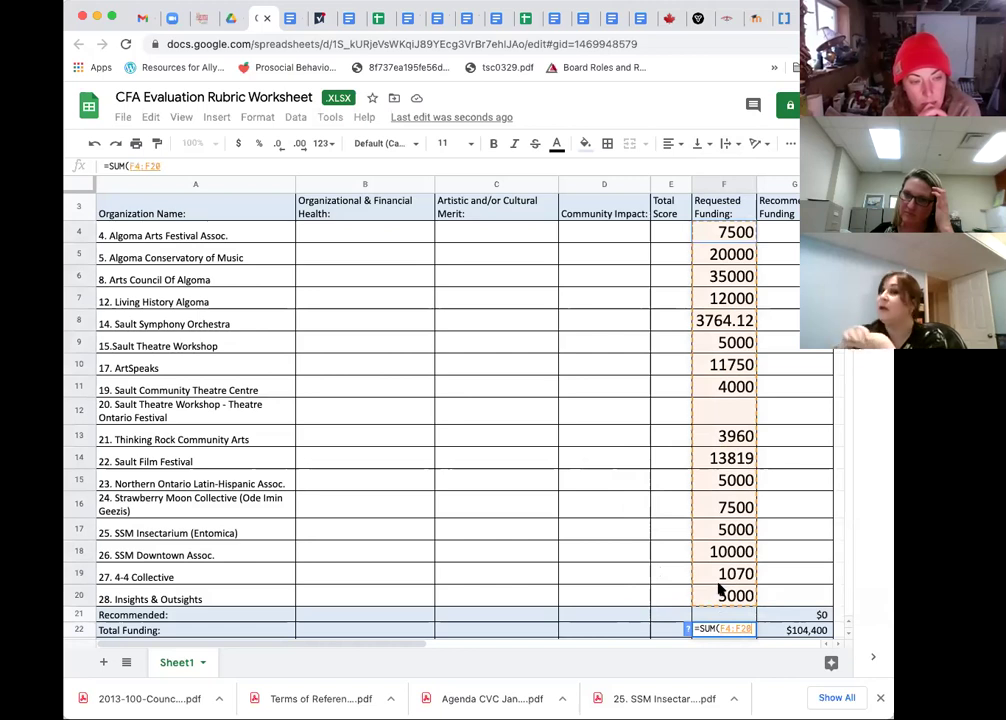
key("Return")
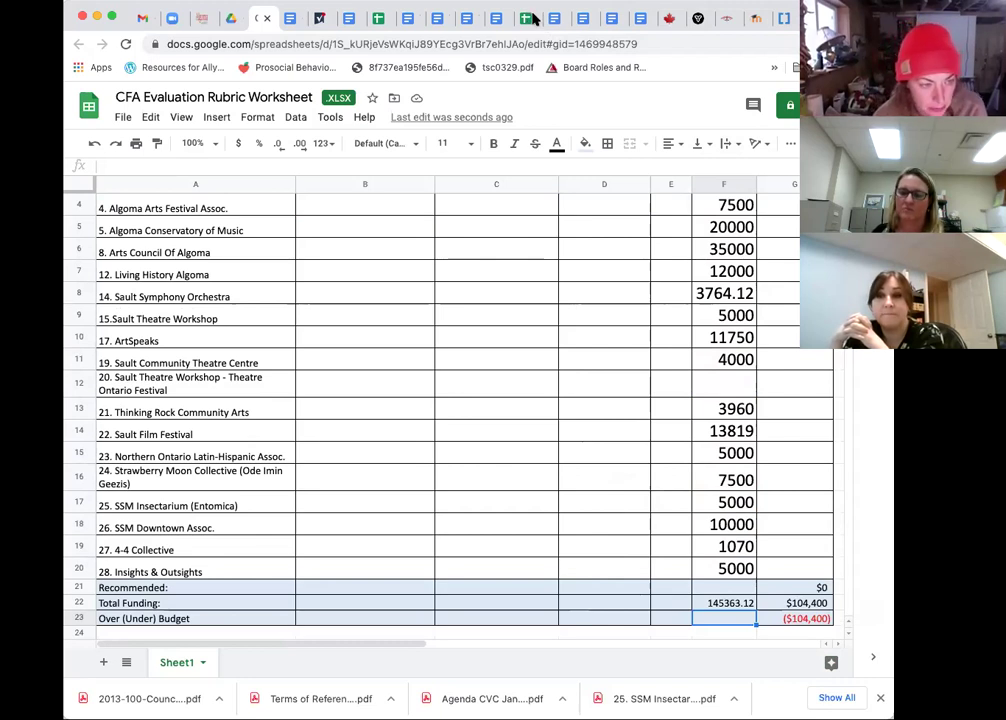
- Format the requested funding amounts and their total, F4:F22, as currency
scroll(742, 256, "up", 1)
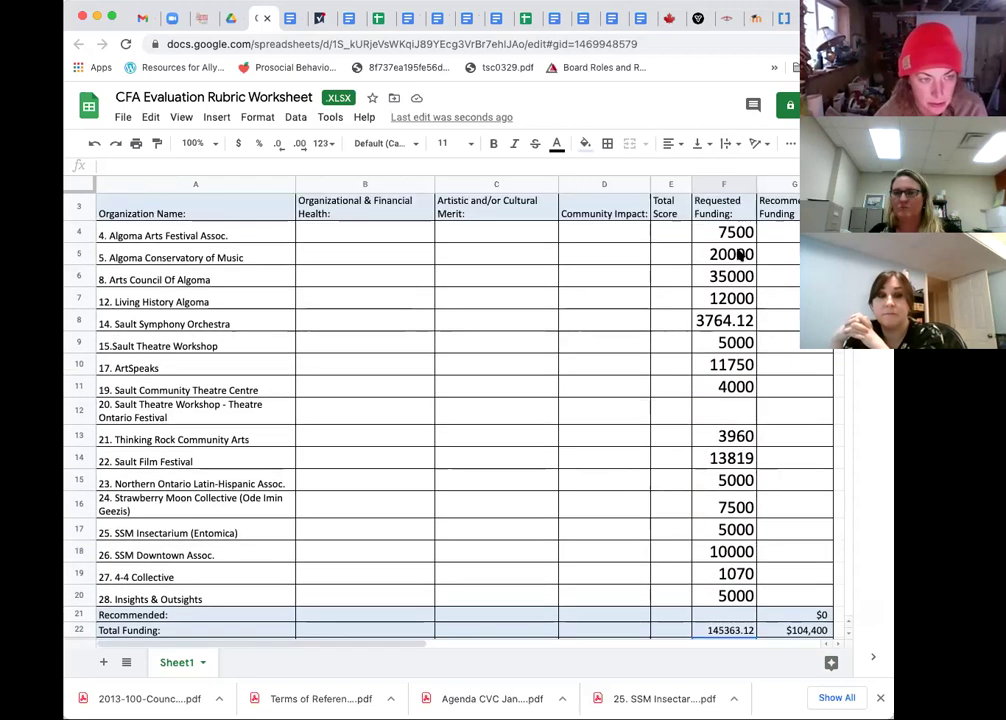
left_click(731, 242)
left_click_drag(731, 242, 719, 631)
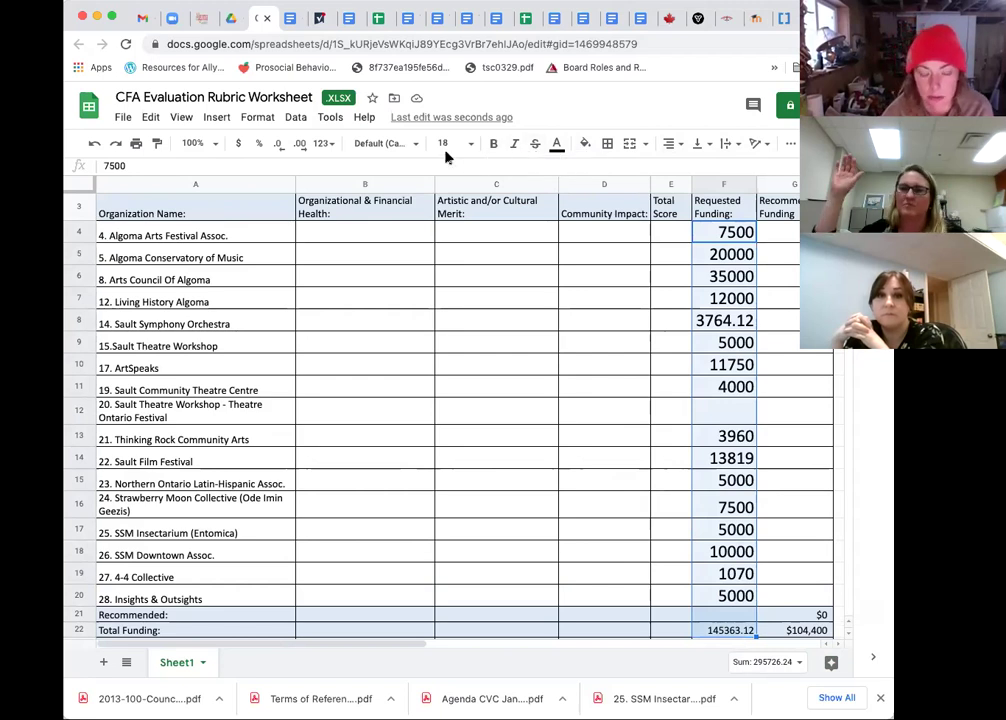
left_click(239, 146)
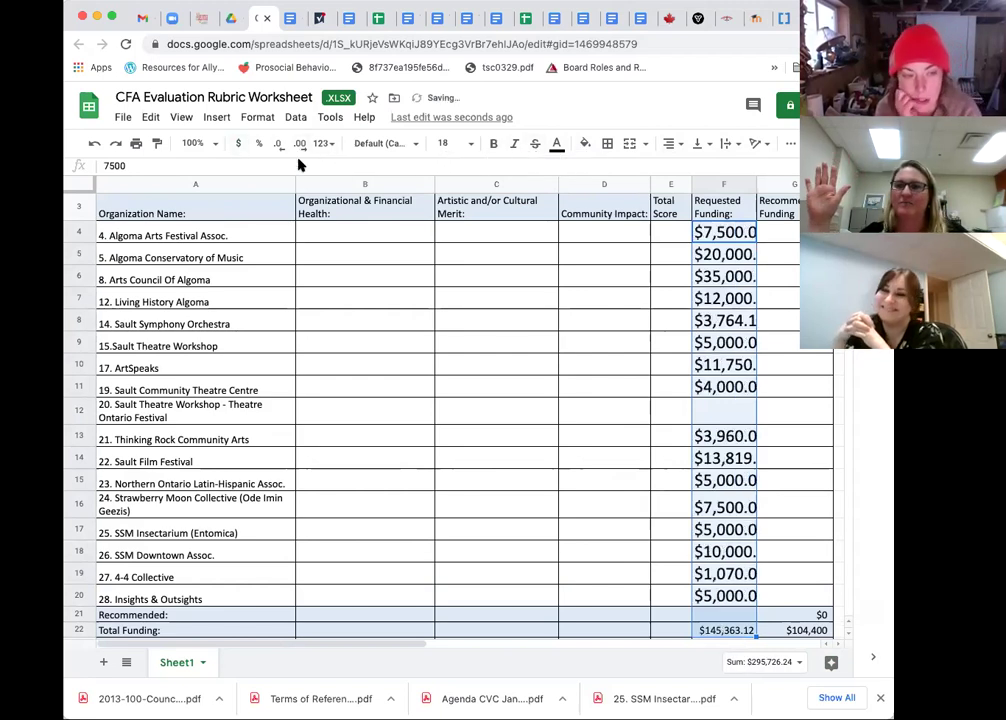
- Set the font size of the requested funding amounts and their total, F4:F22, to 14
left_click(470, 143)
left_click(446, 334)
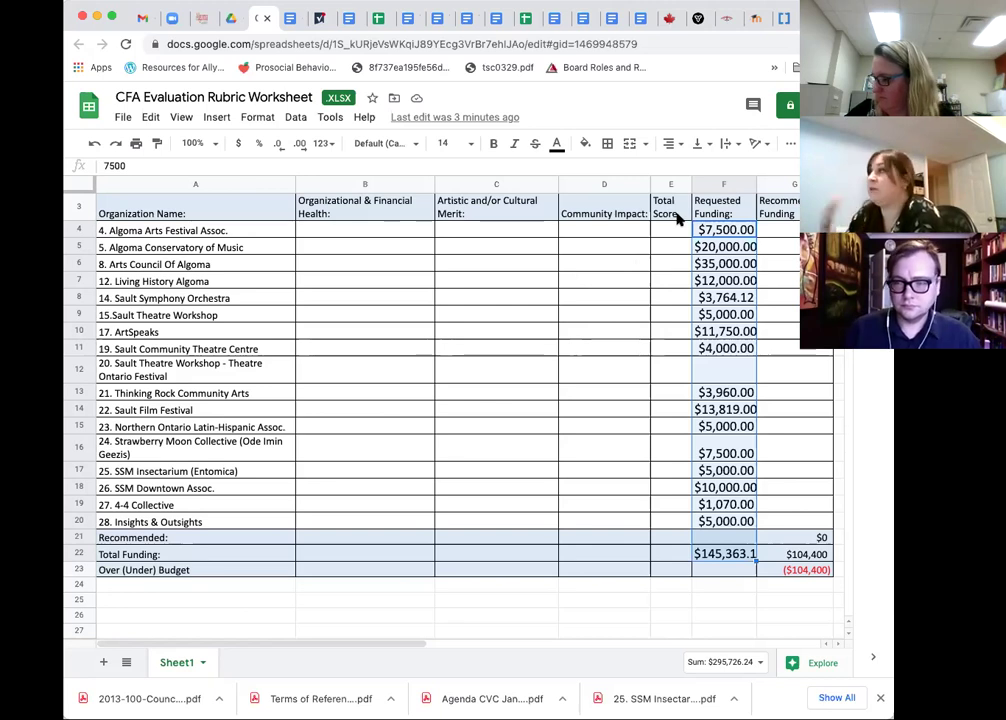
left_click(524, 234)
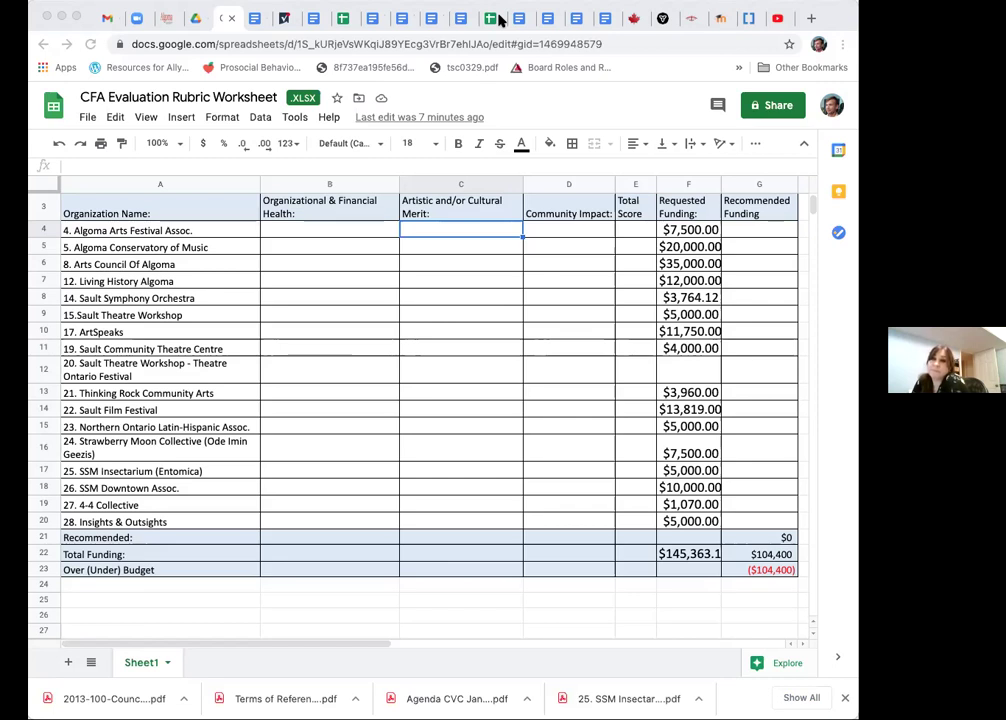
- Score Algoma Arts Festival Assoc. 3 for organizational and financial health, 3 for artistic and/or cultural merit and 4 for community impact
left_click(333, 233)
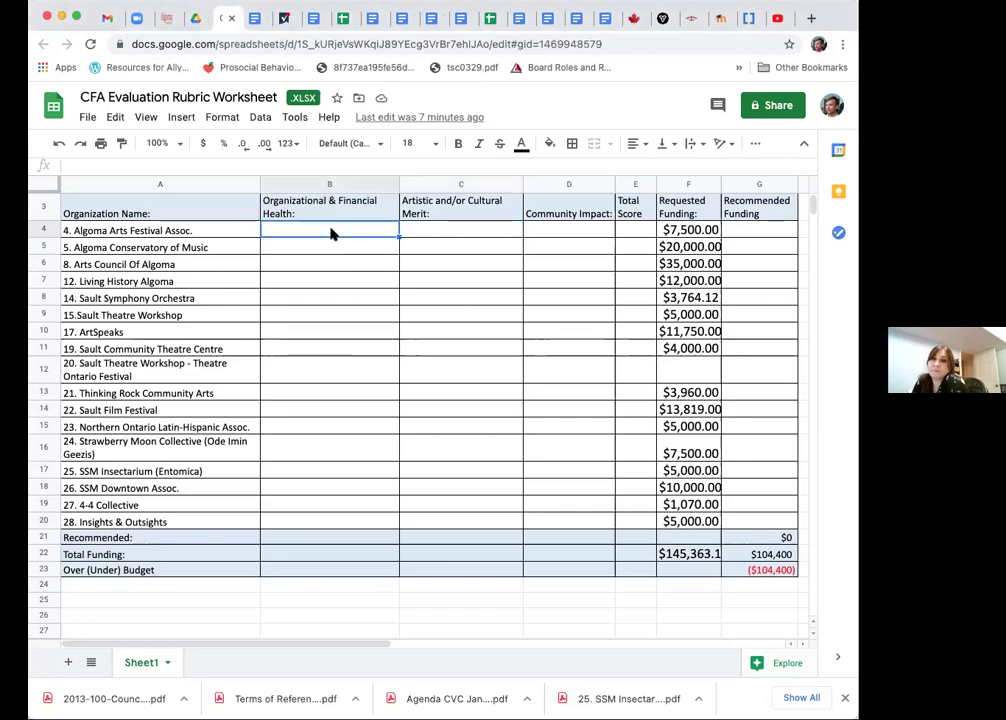
type("3")
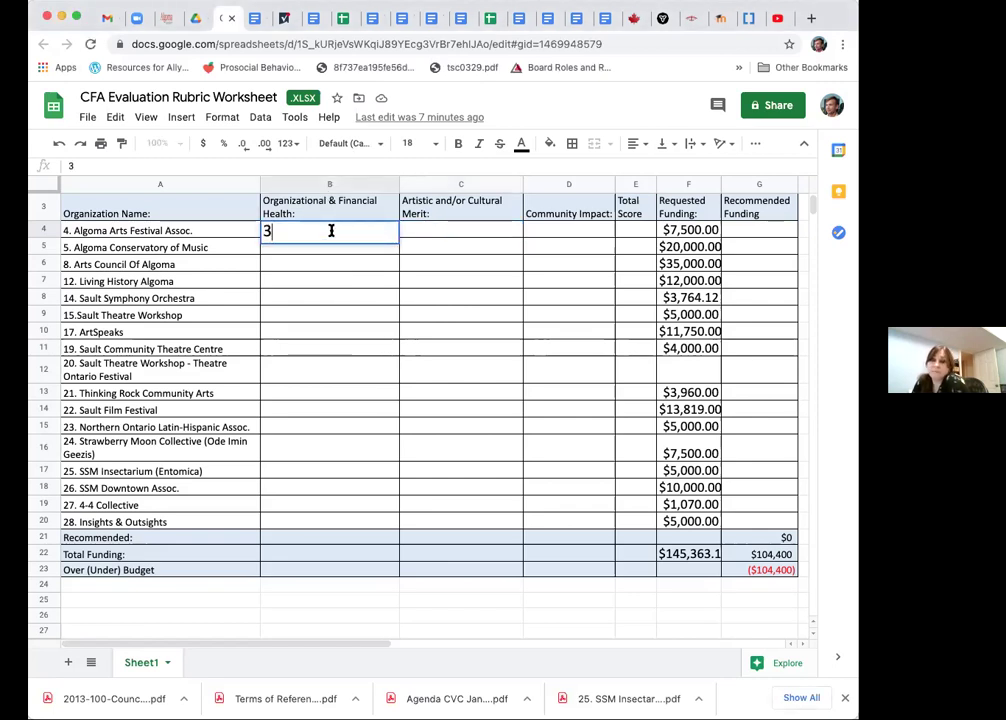
key("Tab")
left_click_drag(429, 222, 433, 232)
left_click(433, 232)
type("3")
key("Tab")
type("4")
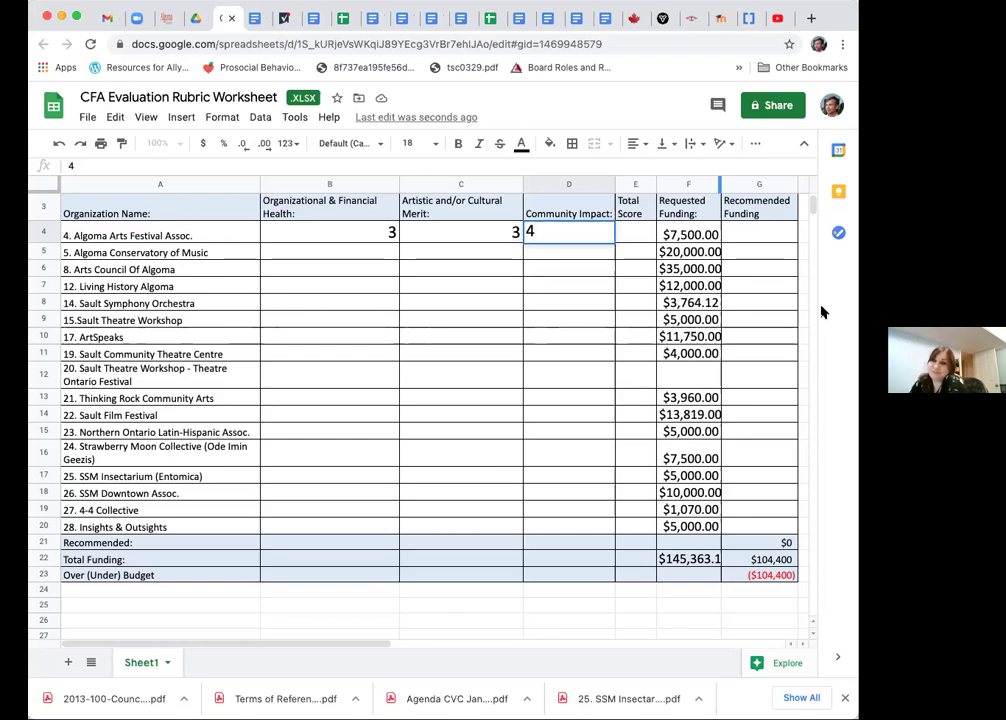
left_click(562, 259)
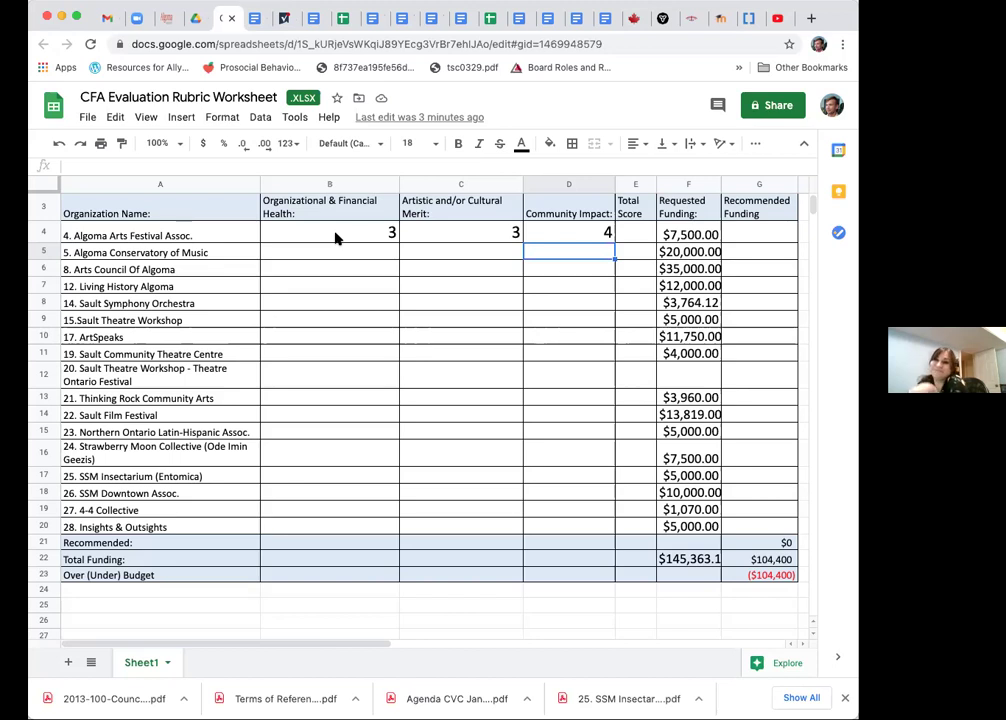
- Calculate the total score of Algoma Arts Festival Assoc. in E4 with a SUM formula over B4:D4
left_click(333, 239)
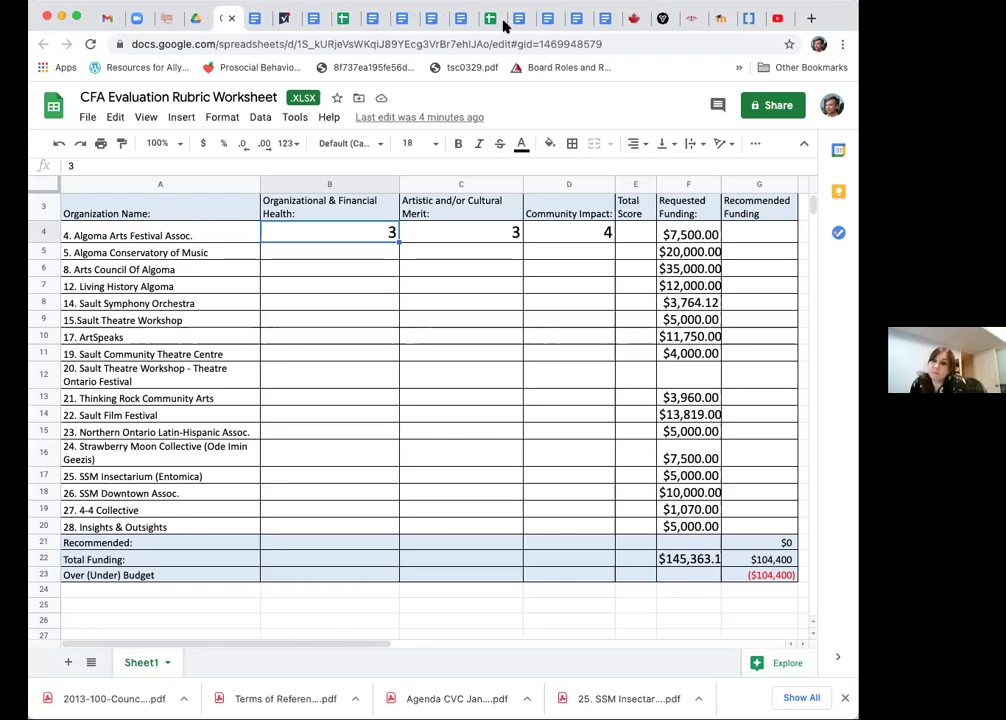
left_click(641, 234)
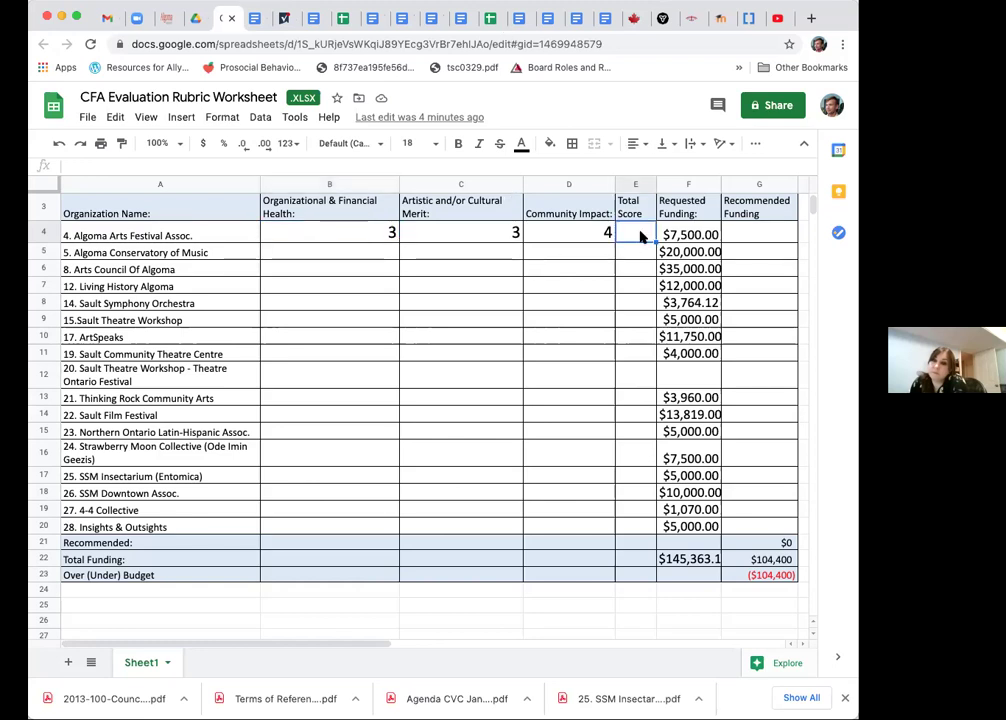
type("=SUM(")
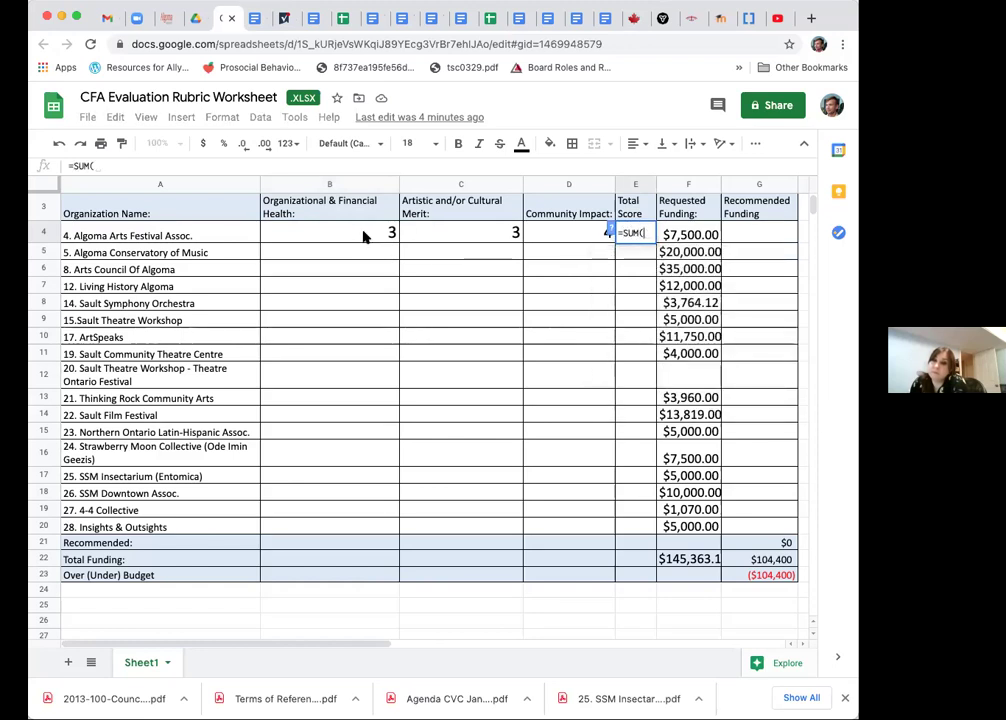
left_click_drag(362, 233, 606, 228)
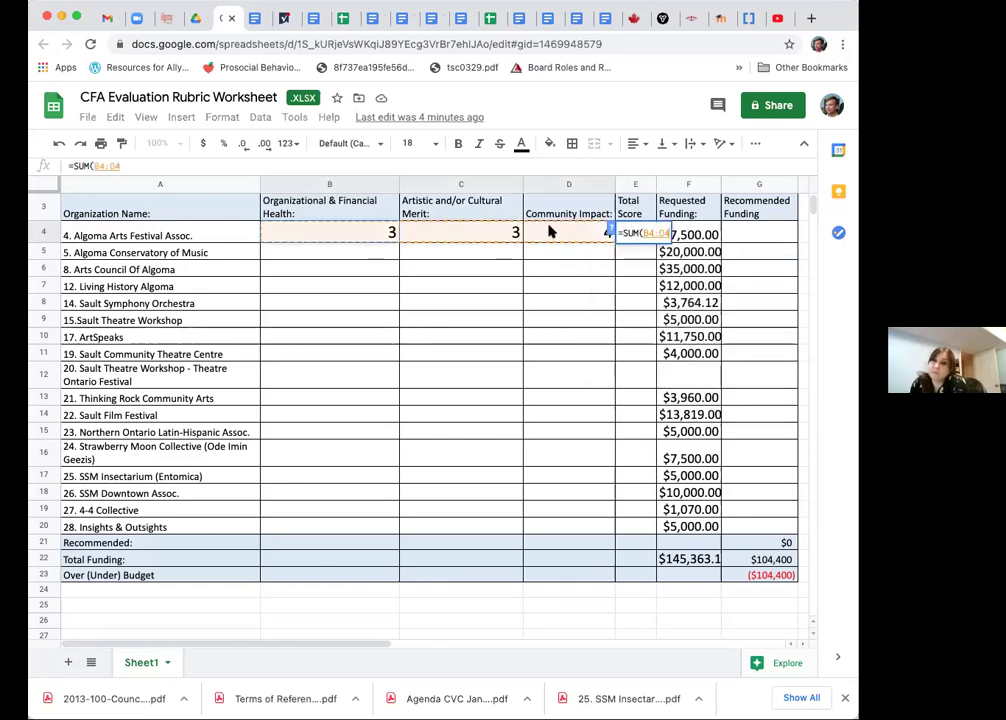
type(")")
key("Return")
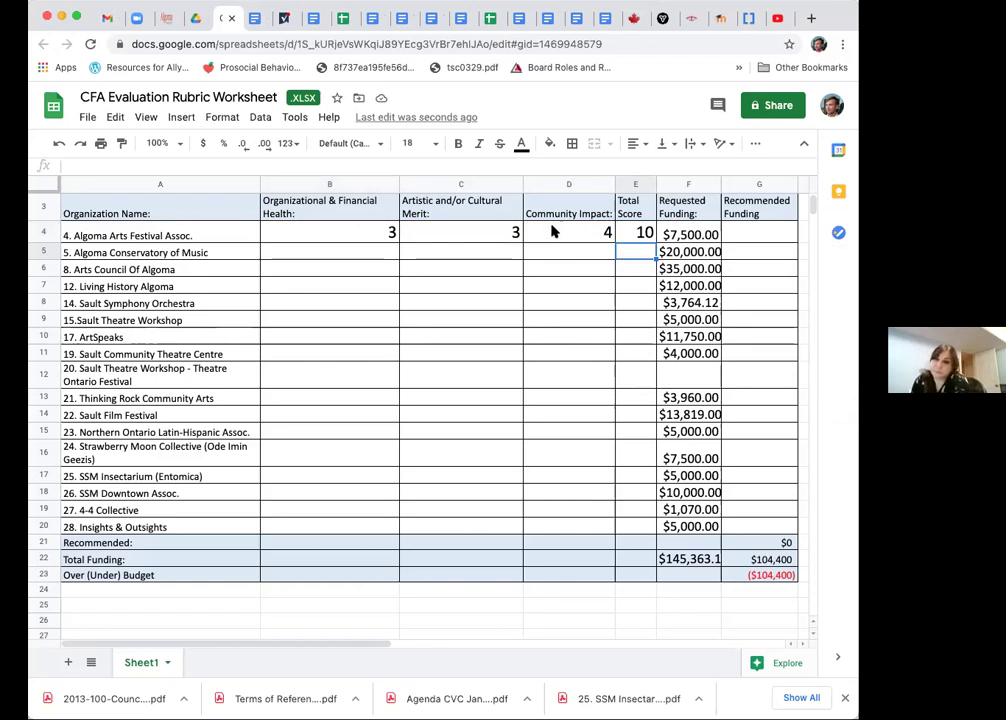
- Replace the organizational and financial health score in B4 with the averaging formula =(3+3+4+4)/4
left_click(323, 235)
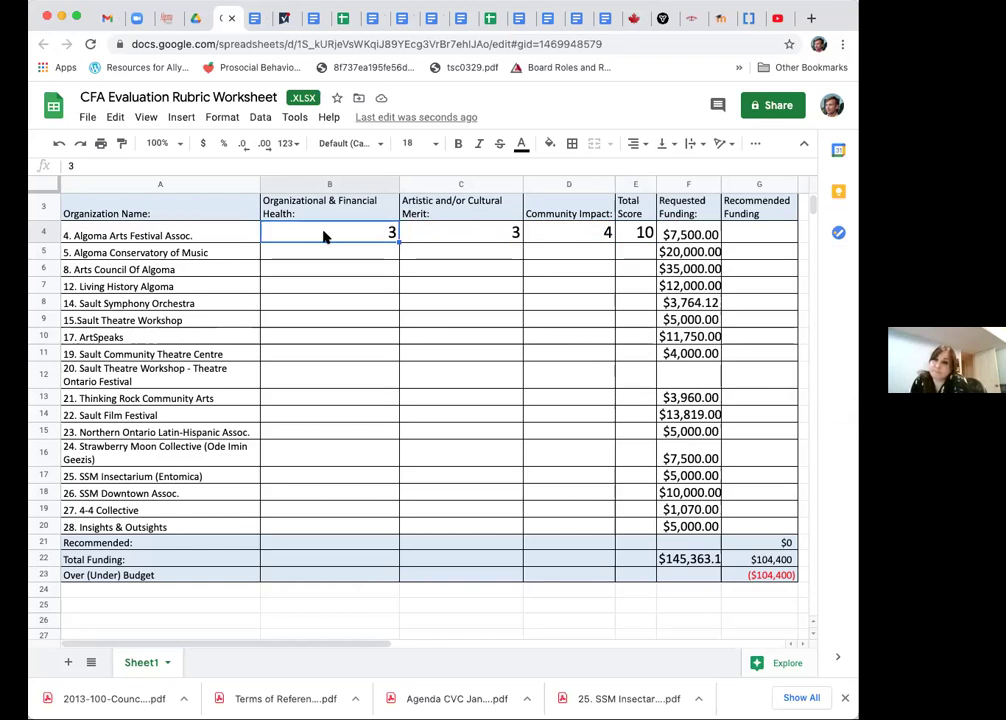
type("=")
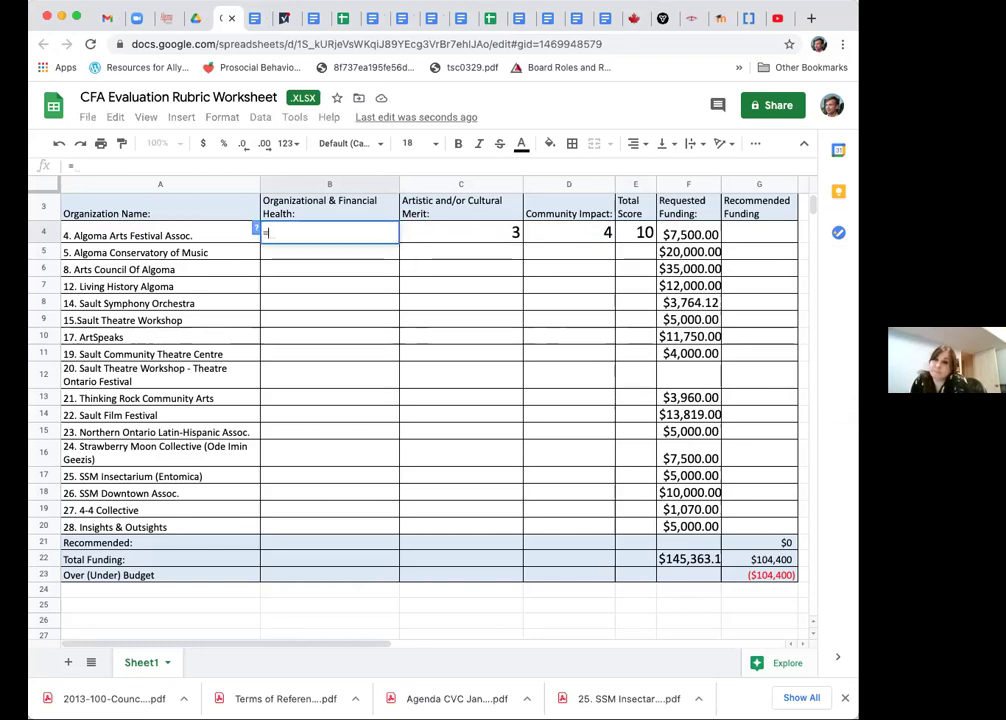
type("3+3")
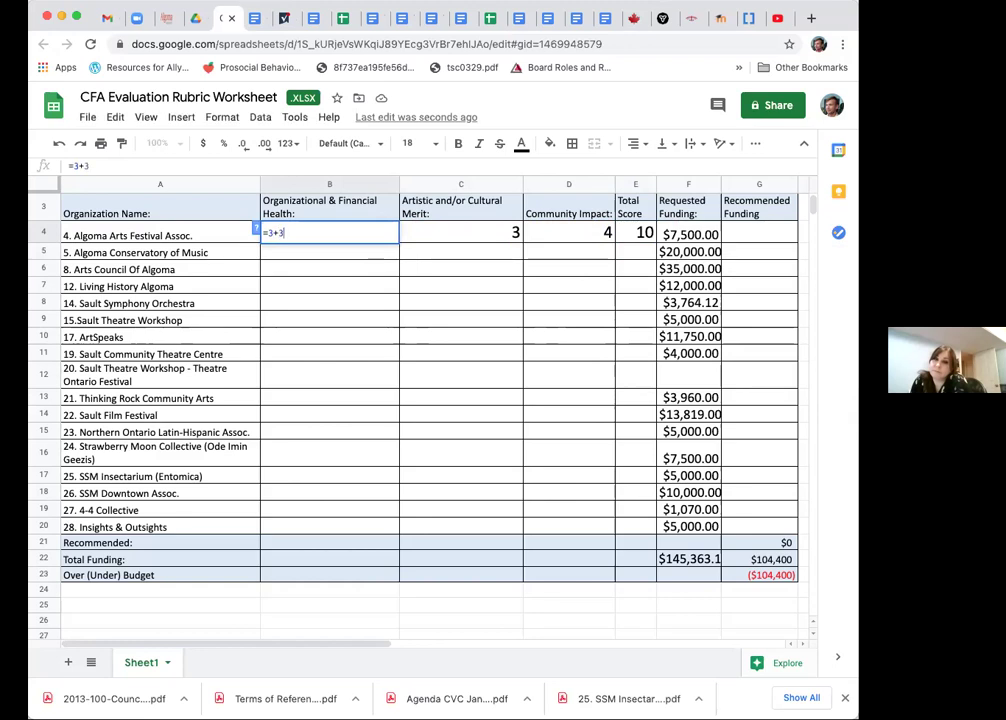
type("+4+4")
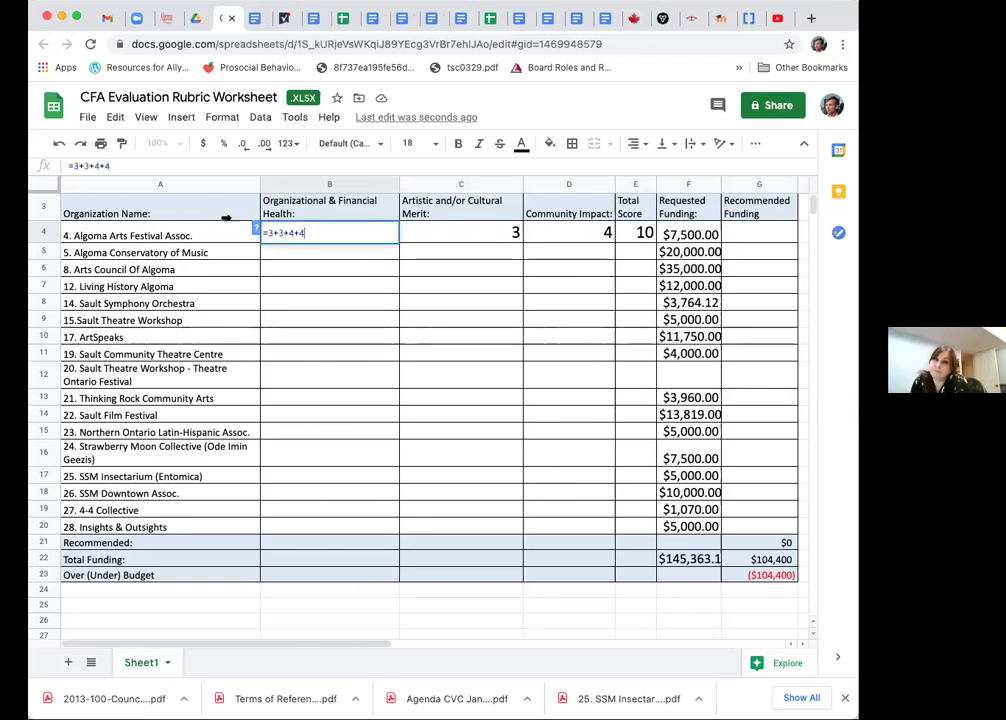
left_click(76, 167)
type("(")
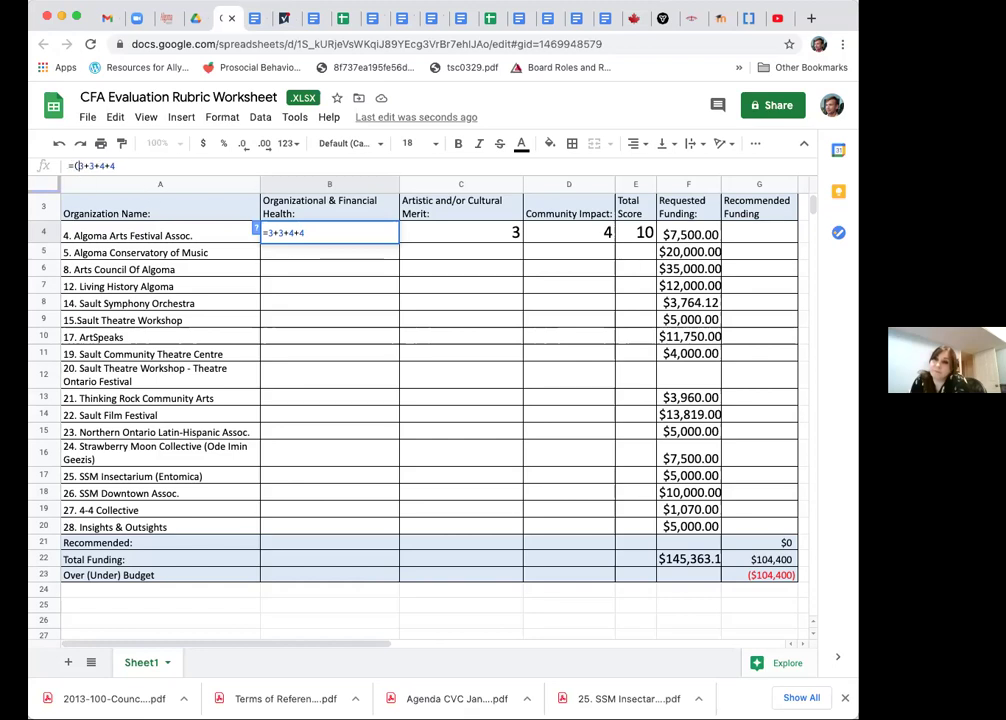
left_click(135, 165)
type(")")
key("alt+slash")
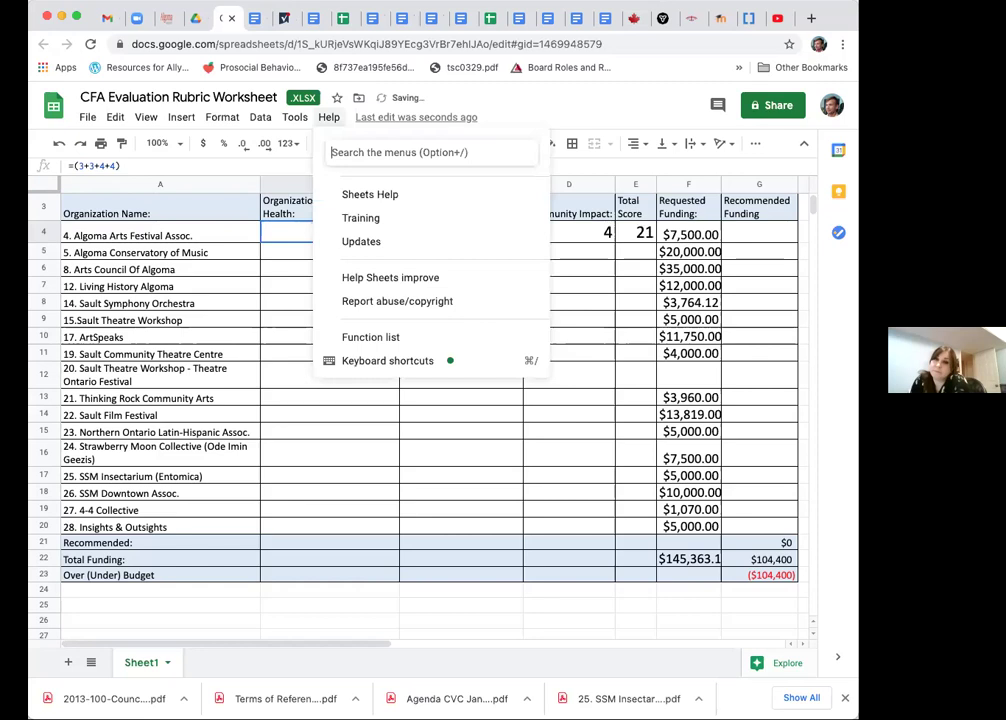
key("Escape")
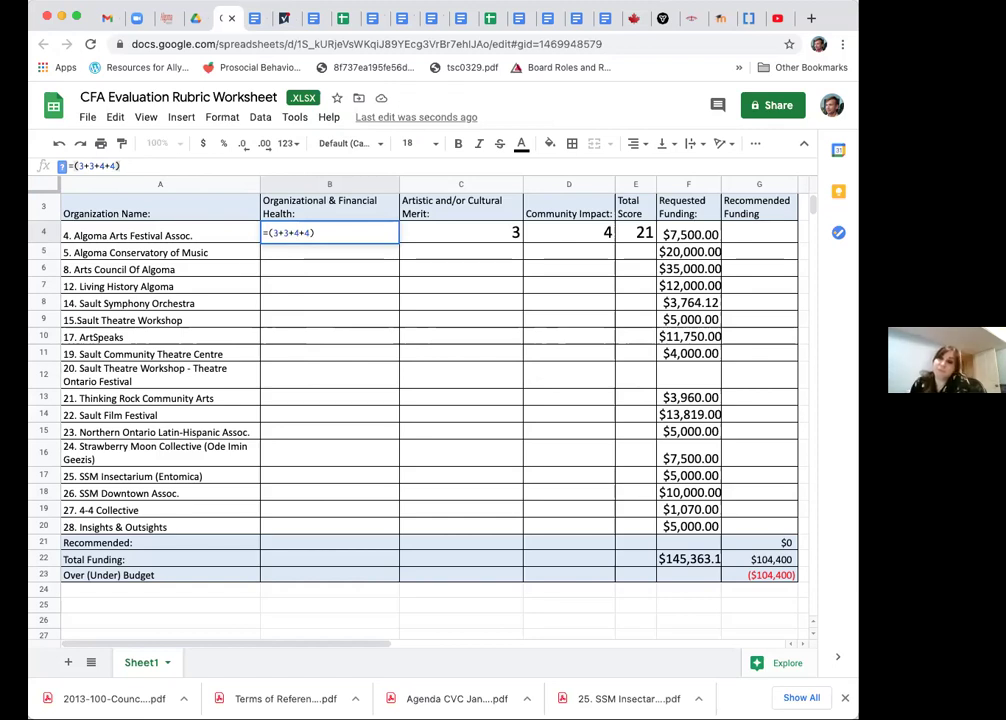
type("/")
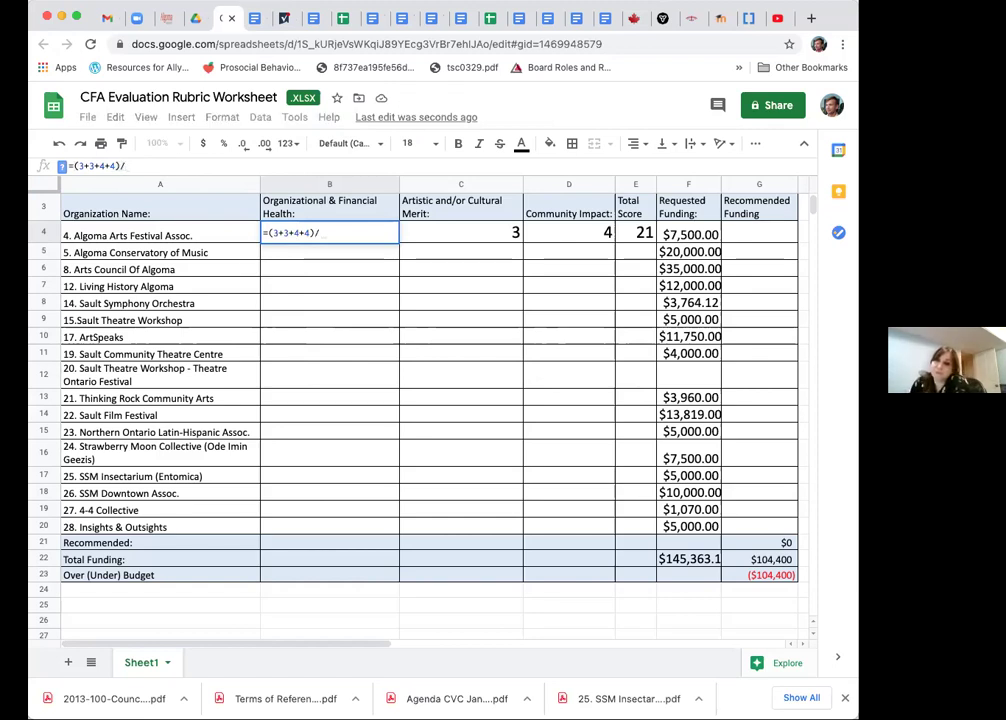
type("4")
key("Return")
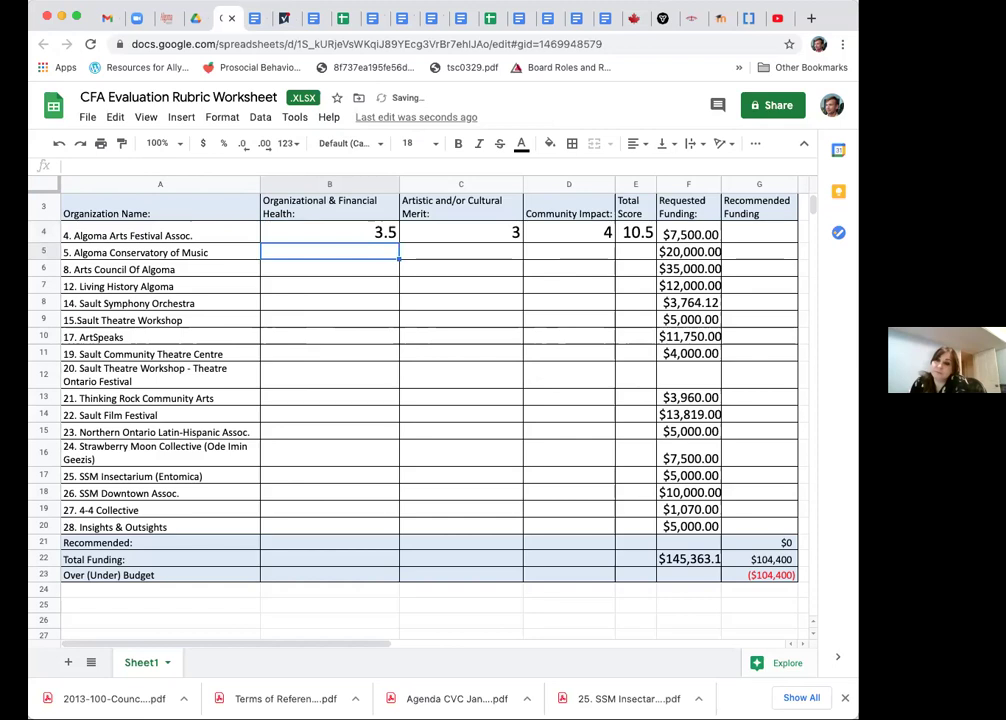
- Replace the artistic and/or cultural merit score in C4 with the averaging formula =(3+3+3+4)/4
left_click(484, 233)
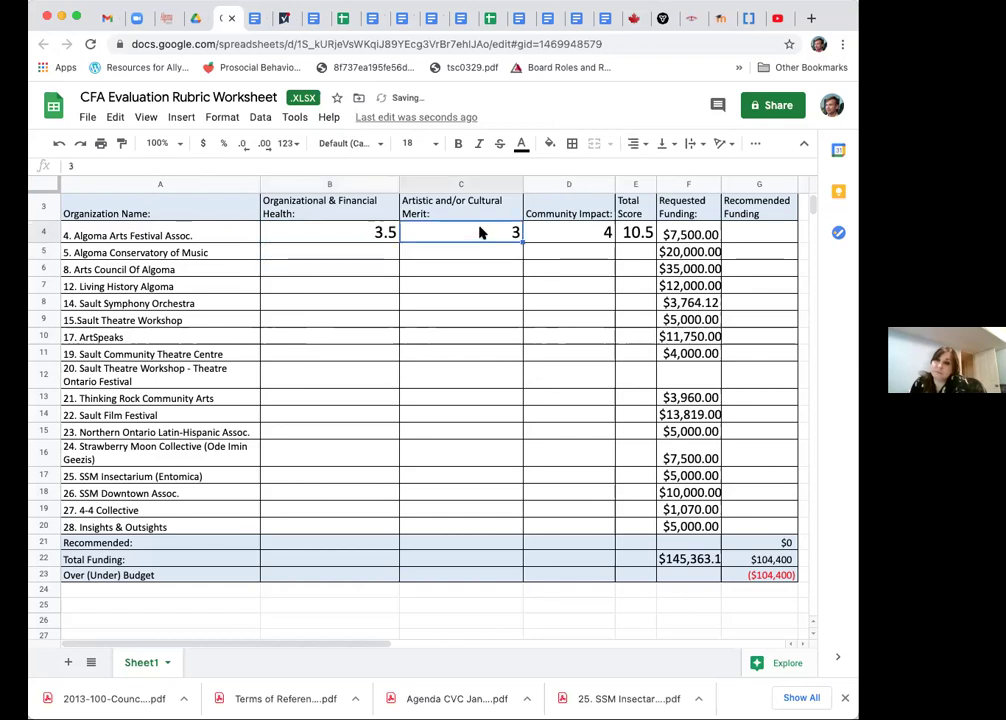
type("=")
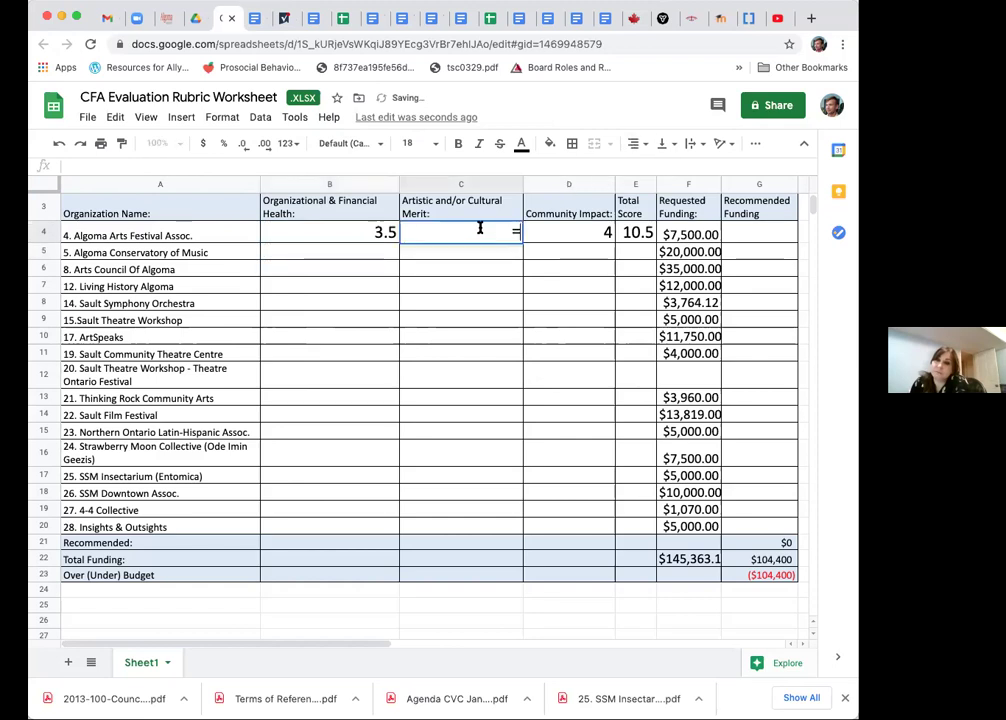
type("3(3+3+3+4)/")
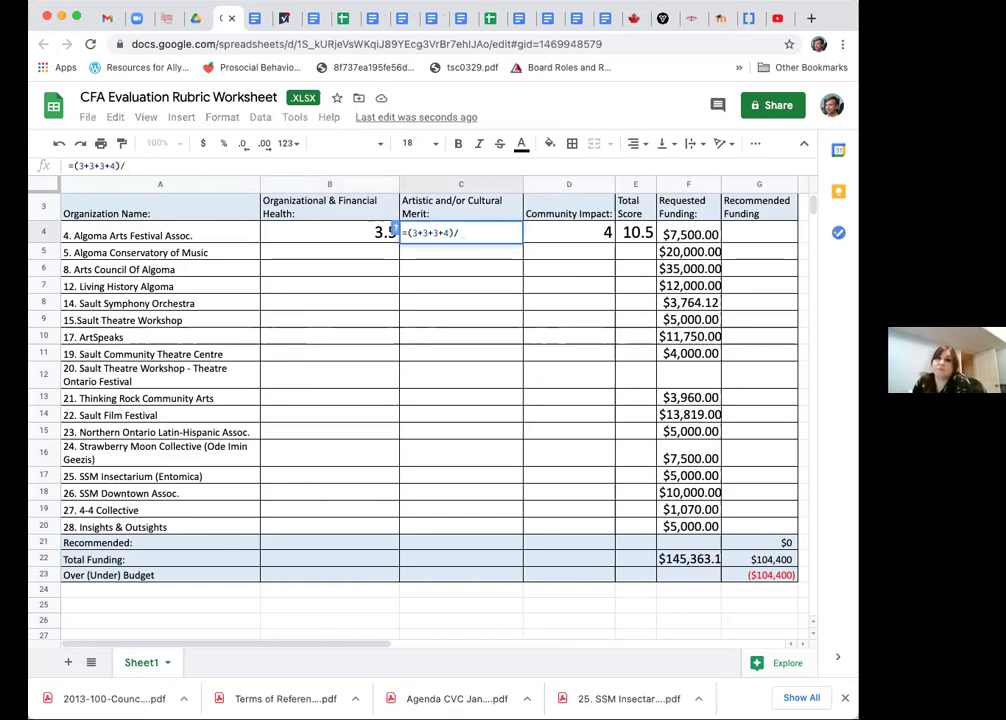
type("4")
key("Tab")
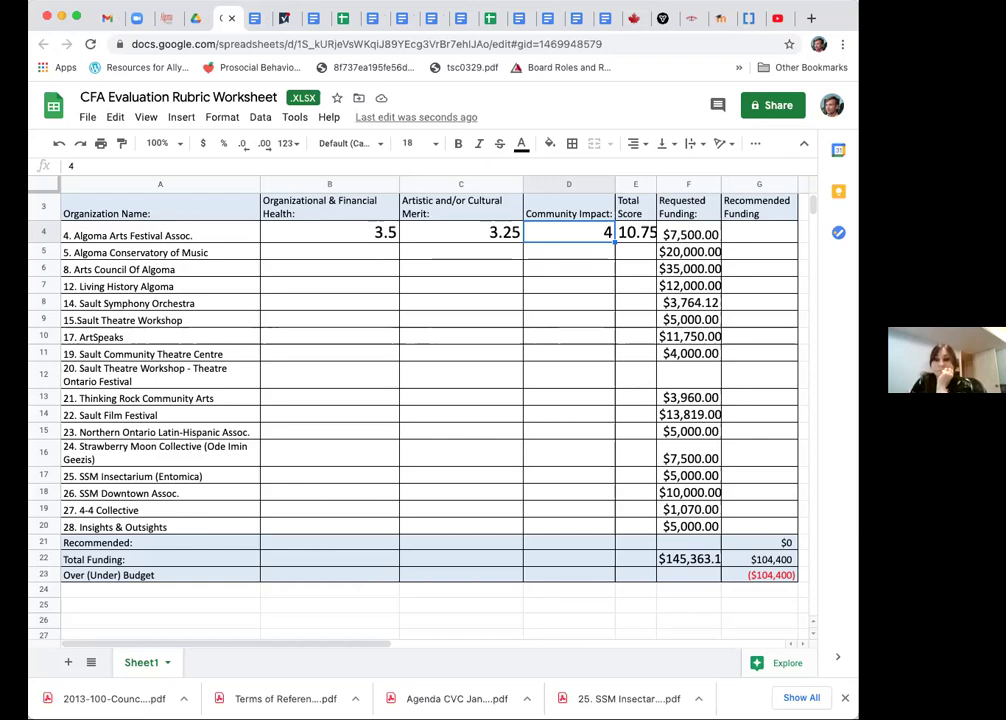
- Replace the community impact score in D4 with the averaging formula =(4+4+4+4)/4
type("=(4+4+4")
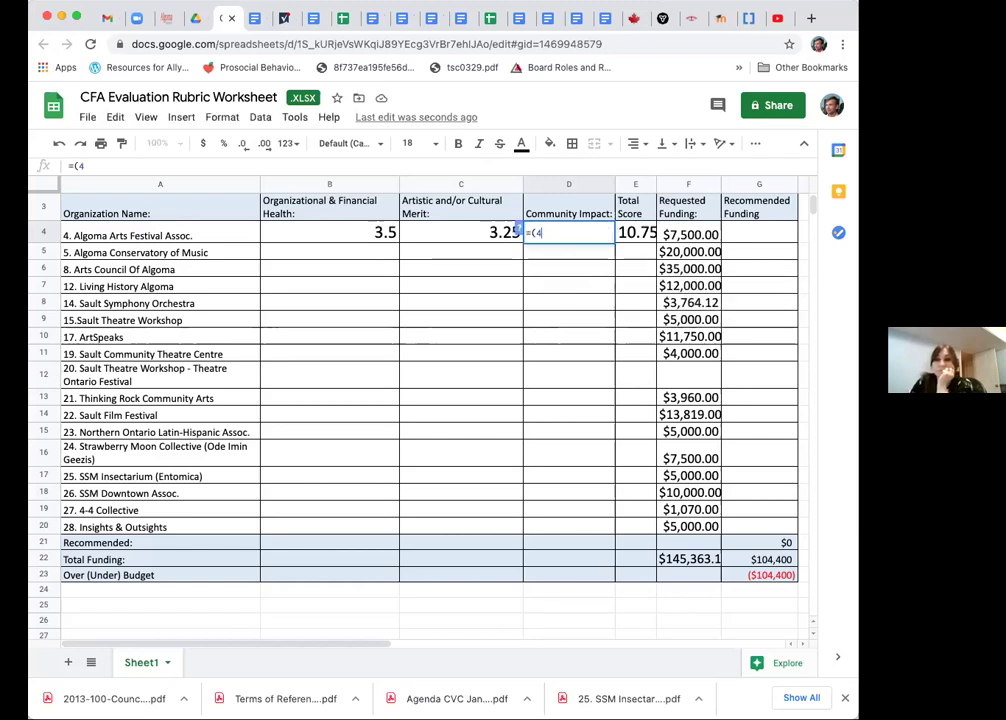
type("+4)/4")
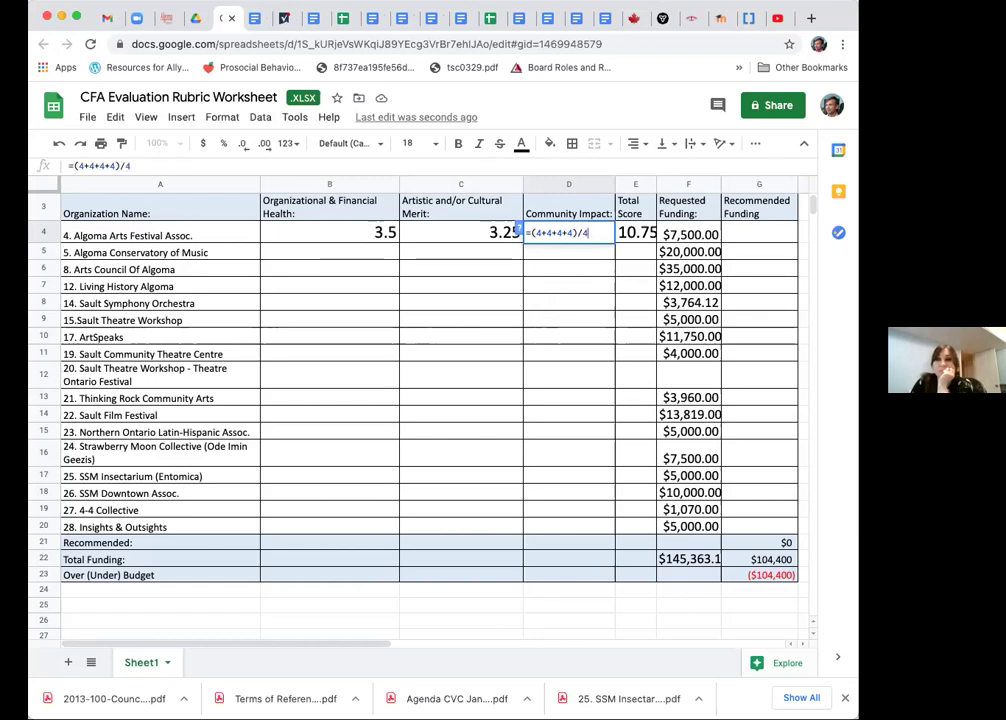
key("Return")
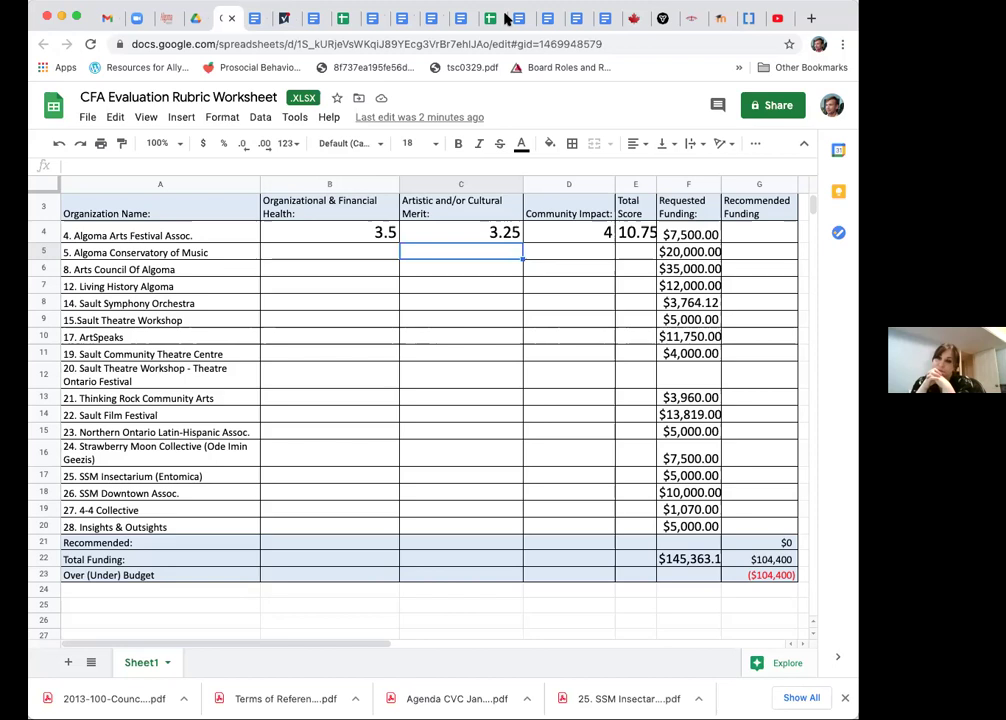
- Set the font size of all score and total score cells, B4:E20, to 14
left_click(368, 234)
left_click_drag(368, 234, 640, 527)
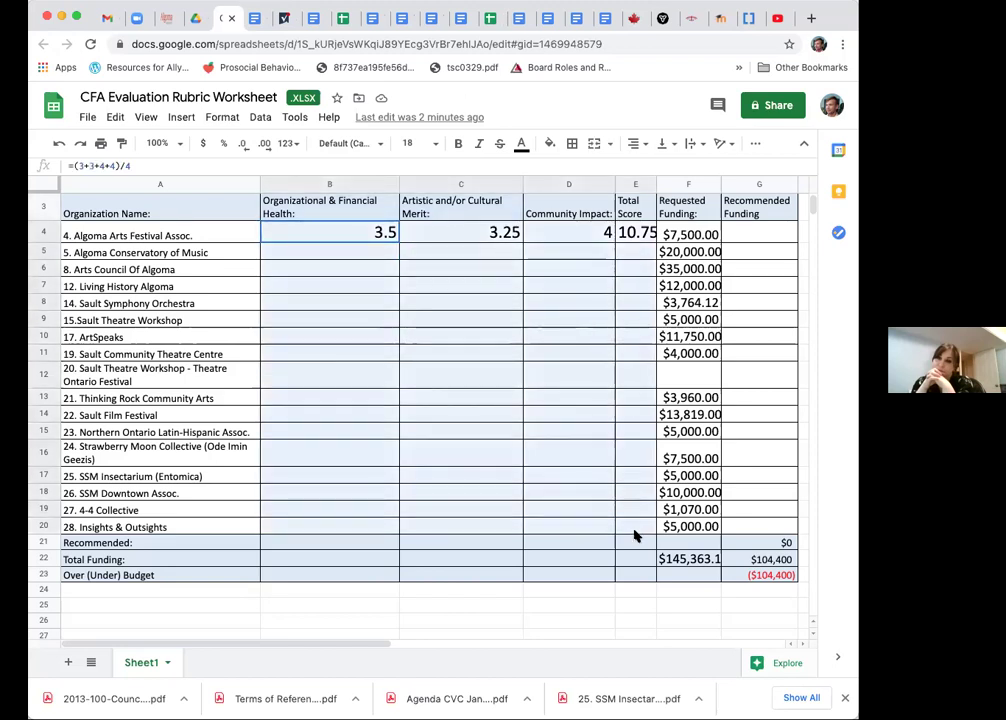
left_click(410, 143)
left_click(408, 336)
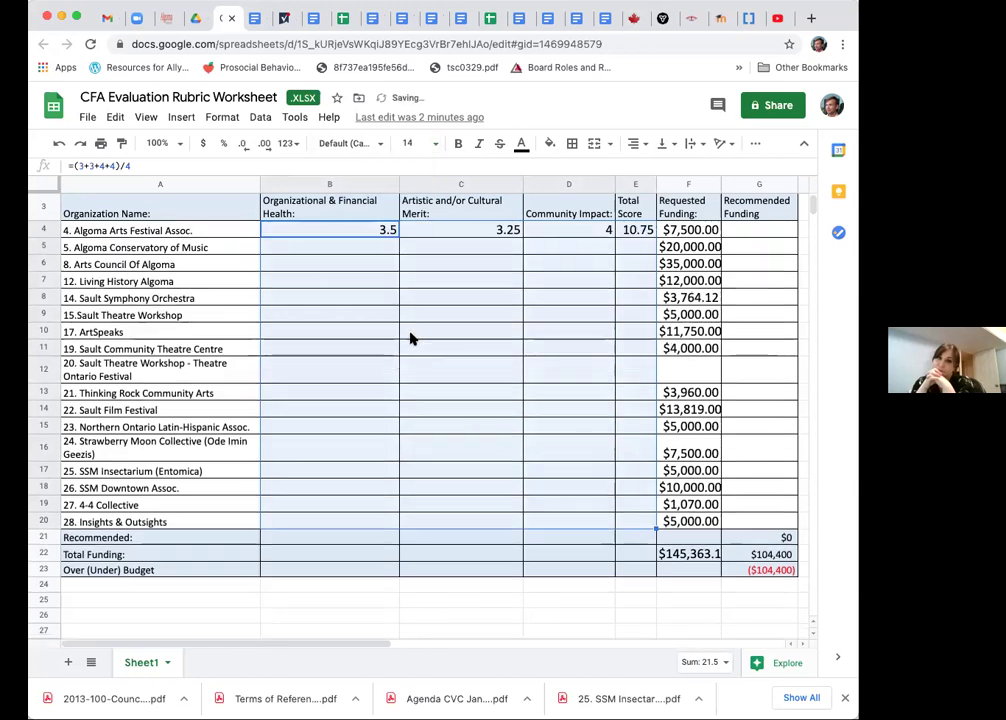
left_click(754, 347)
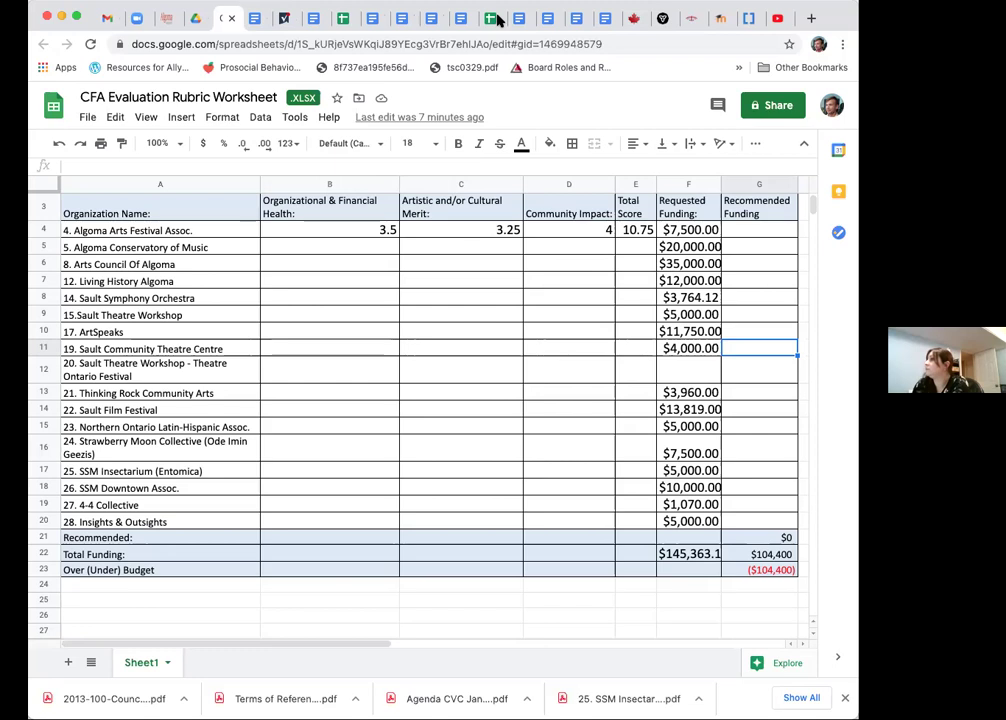
- Add the label "Qs:" in H4 and H5, next to the recommended funding of the first two organizations
left_click(373, 252)
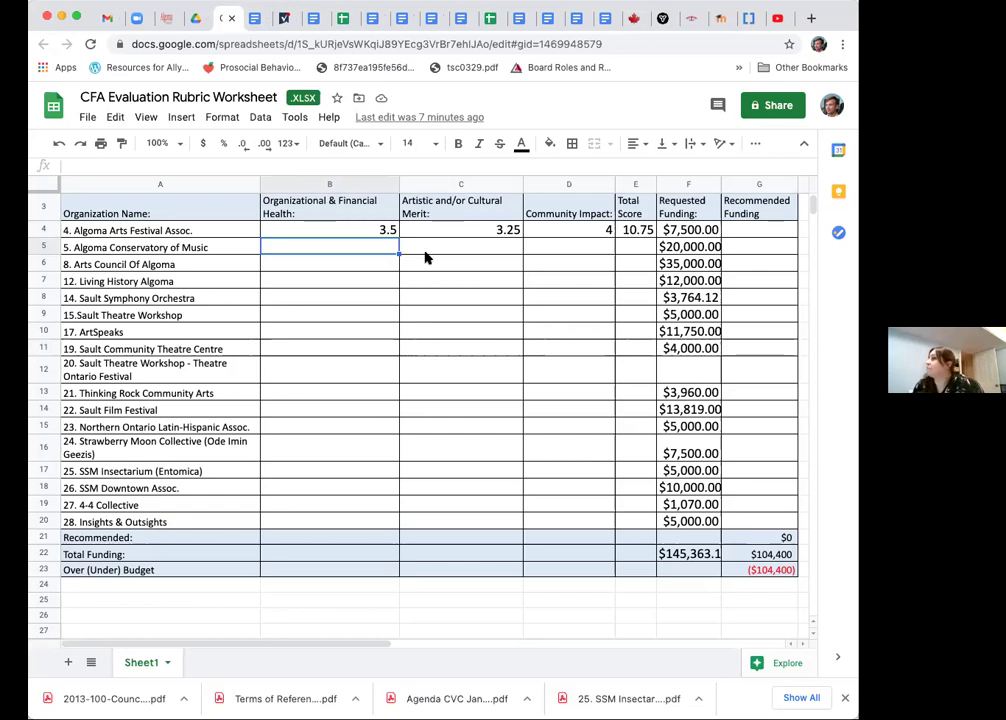
scroll(490, 257, "right", 5)
left_click(365, 249)
left_click(369, 231)
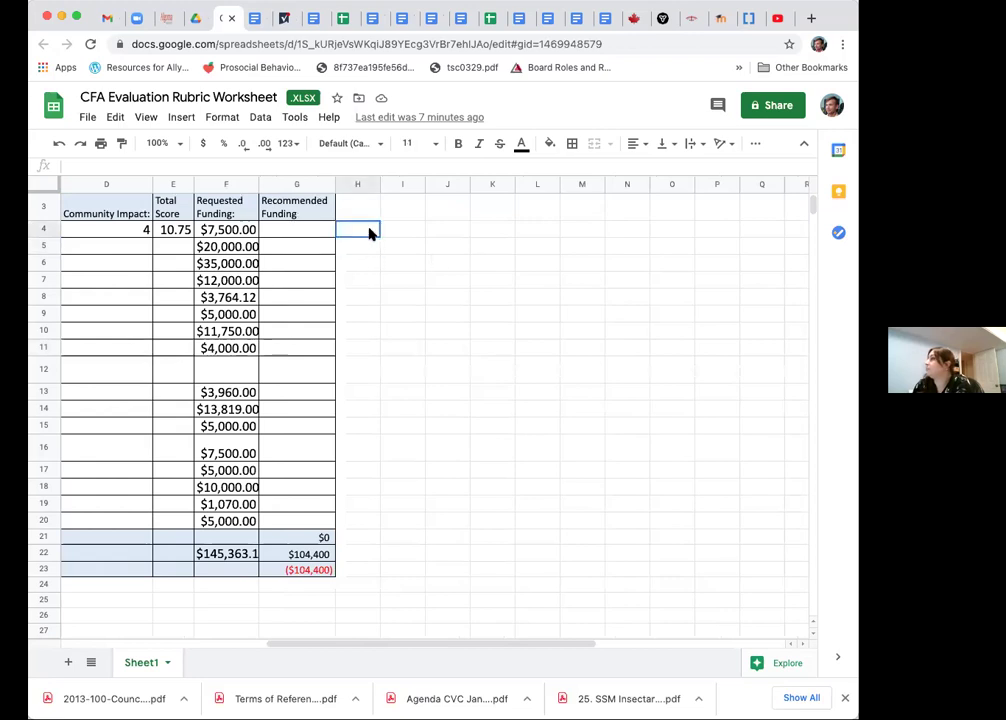
type("Qs:")
key("Return")
type("Qs:")
key("Tab")
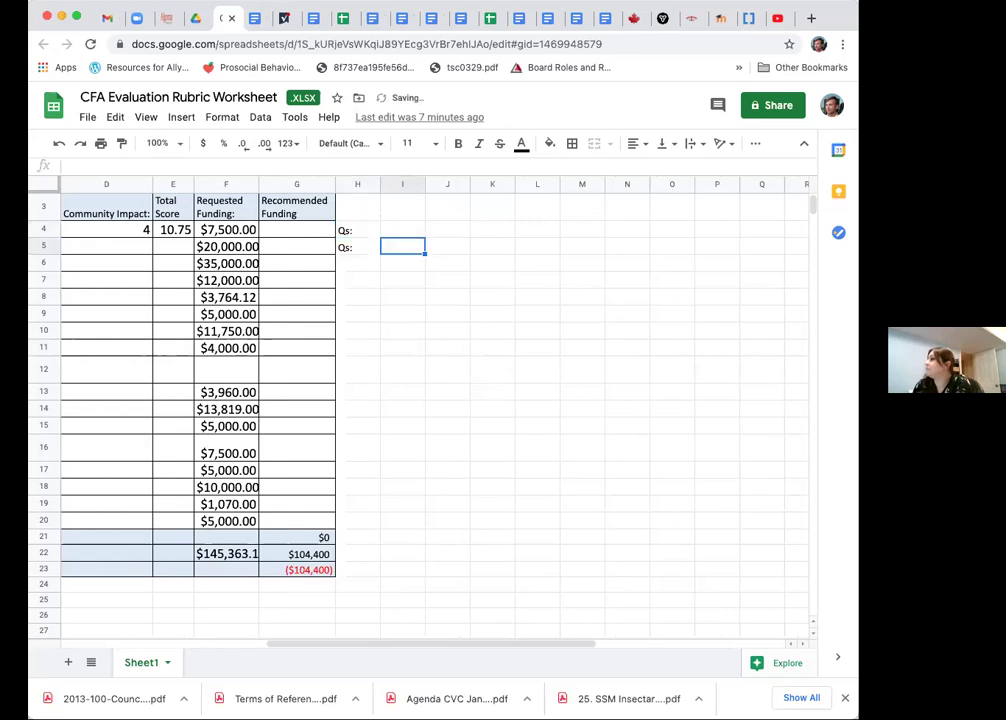
- Enter the question note "Diversity of presenters" in I5 for Algoma Conservatory of Music
type("Diver")
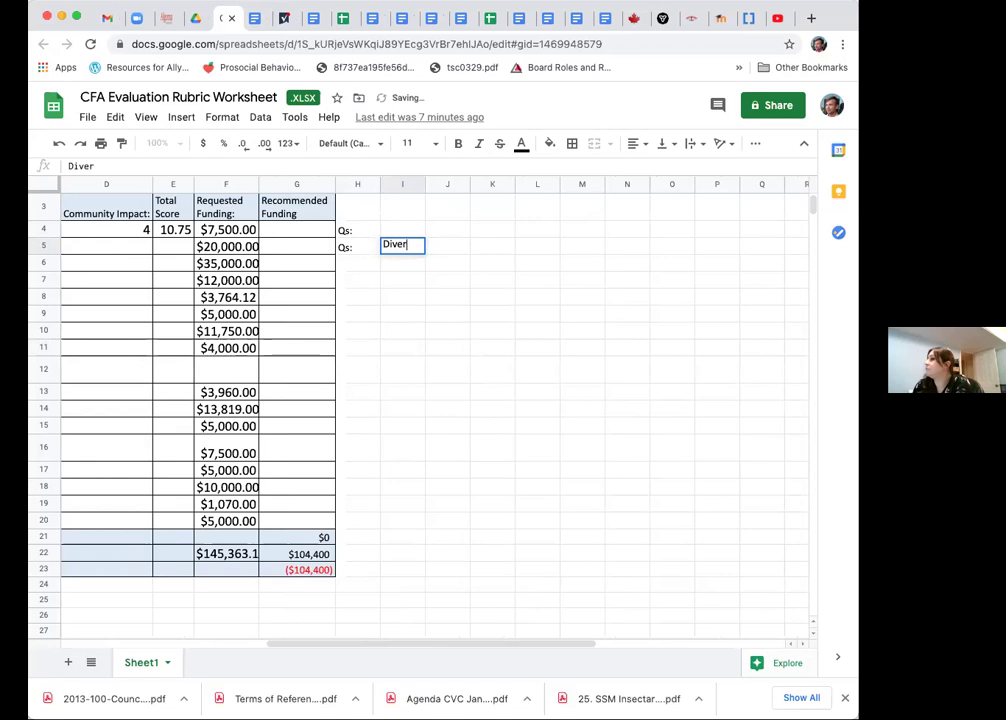
type("sity of autho")
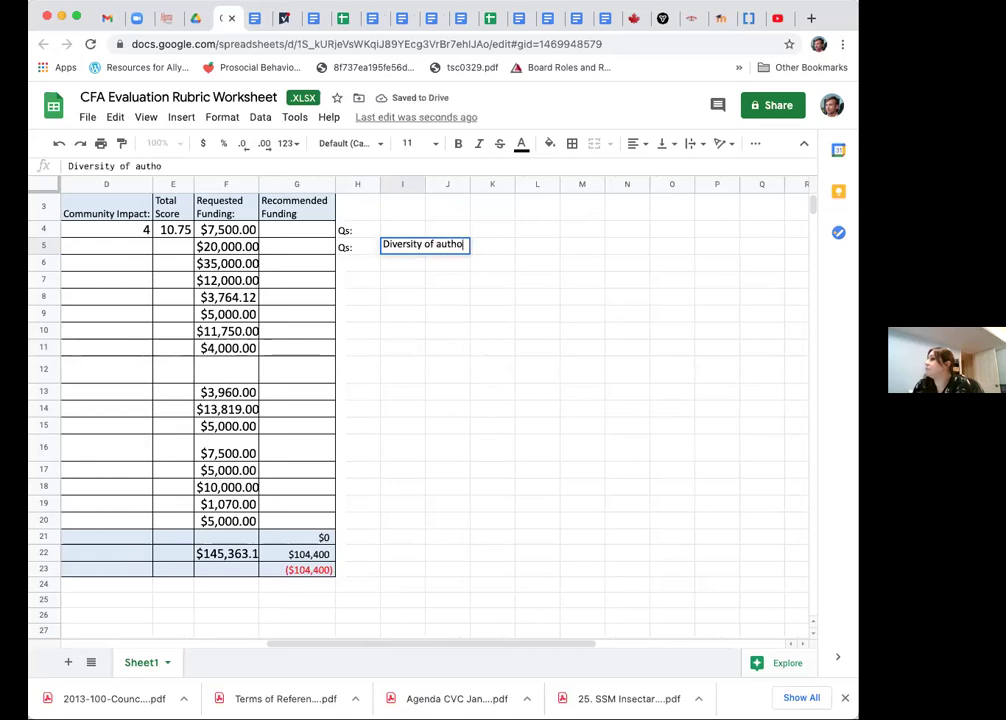
key("BackSpace")
key("BackSpace")
key("BackSpace")
key("BackSpace")
key("BackSpace")
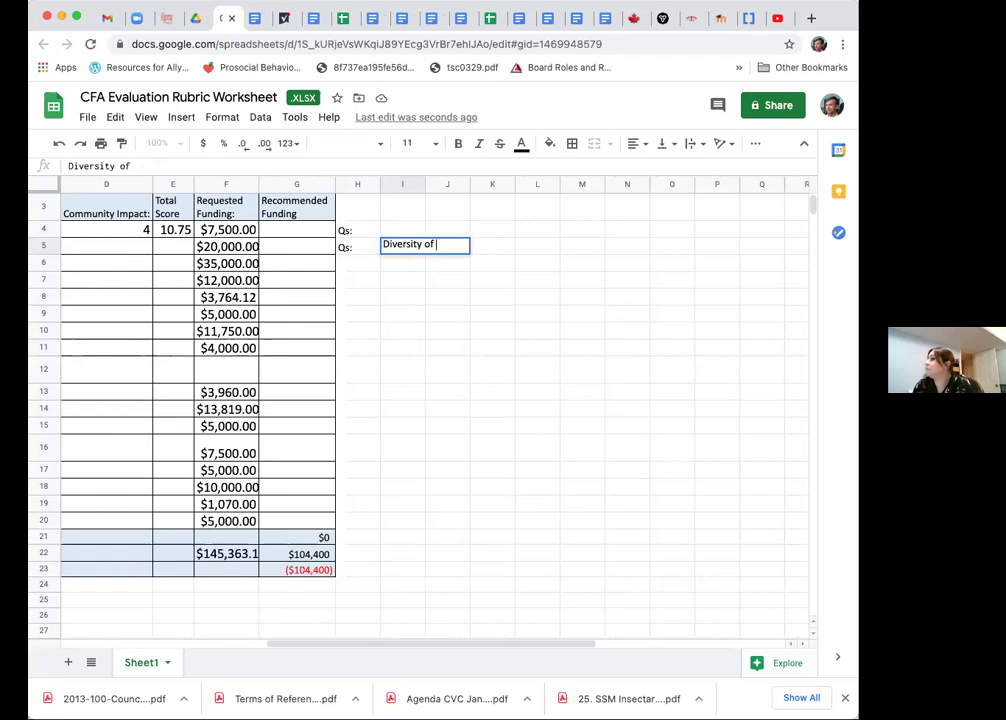
type("presenters")
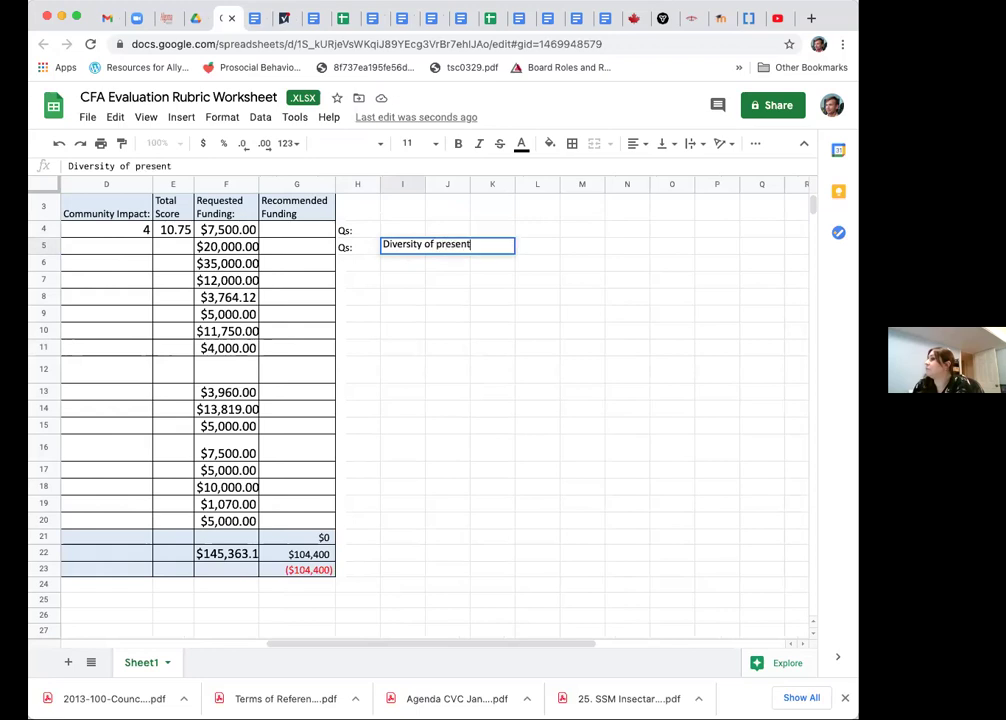
key("Return")
- Enter 4 as the organizational and financial health score of Algoma Conservatory of Music in B5
key("Up")
key("Left")
key("Left")
key("Left")
key("Left")
key("Left")
key("Left")
key("Left")
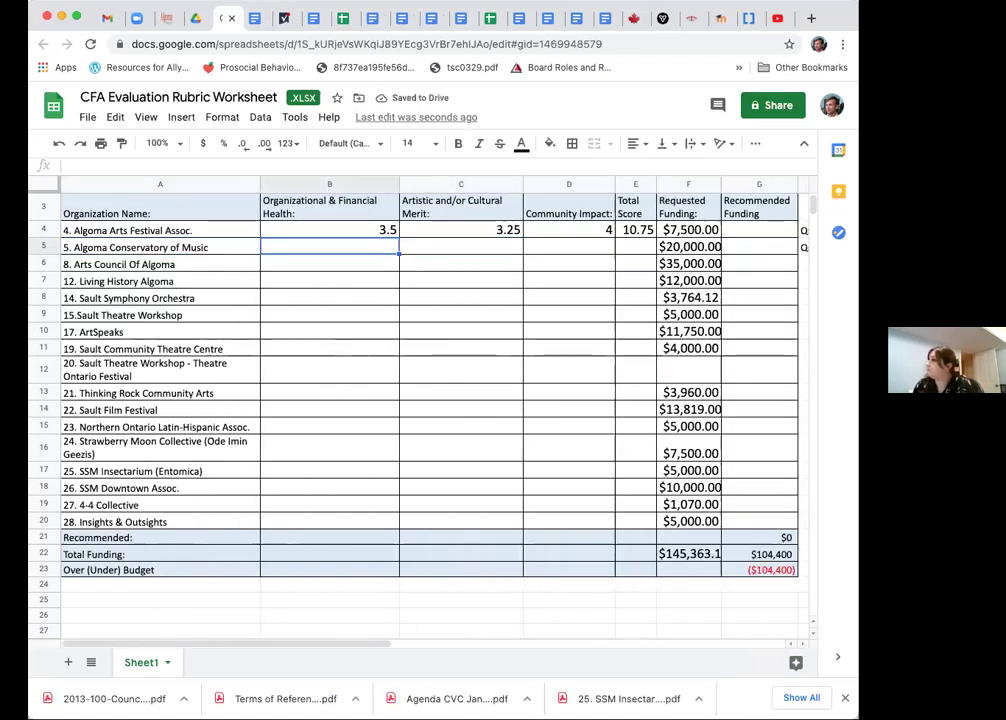
type("4")
key("BackSpace")
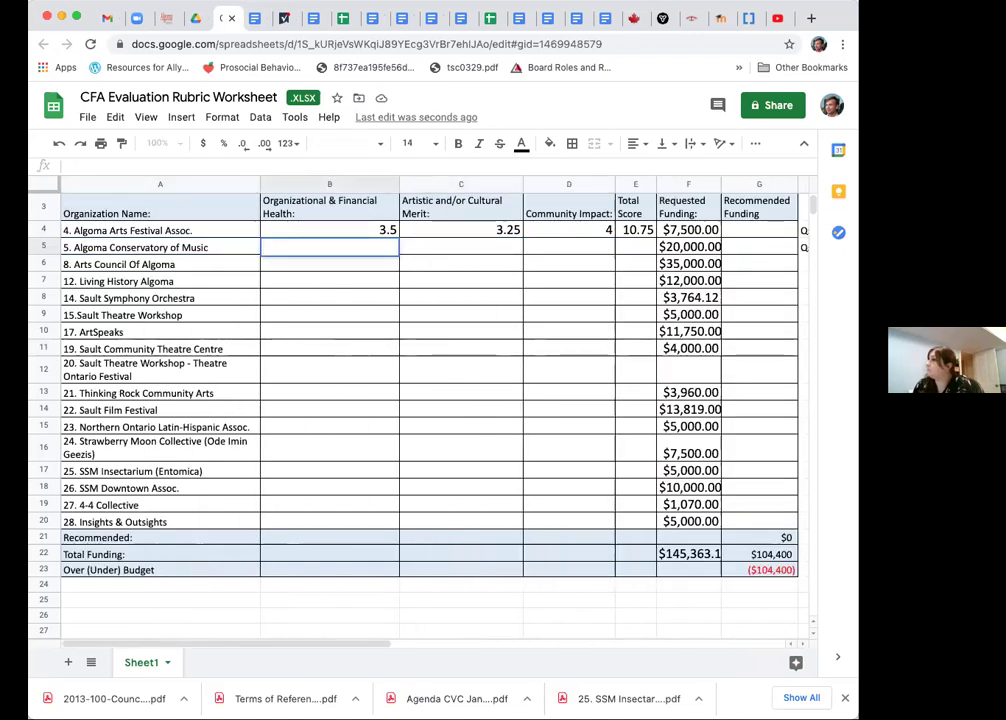
type("=(4.")
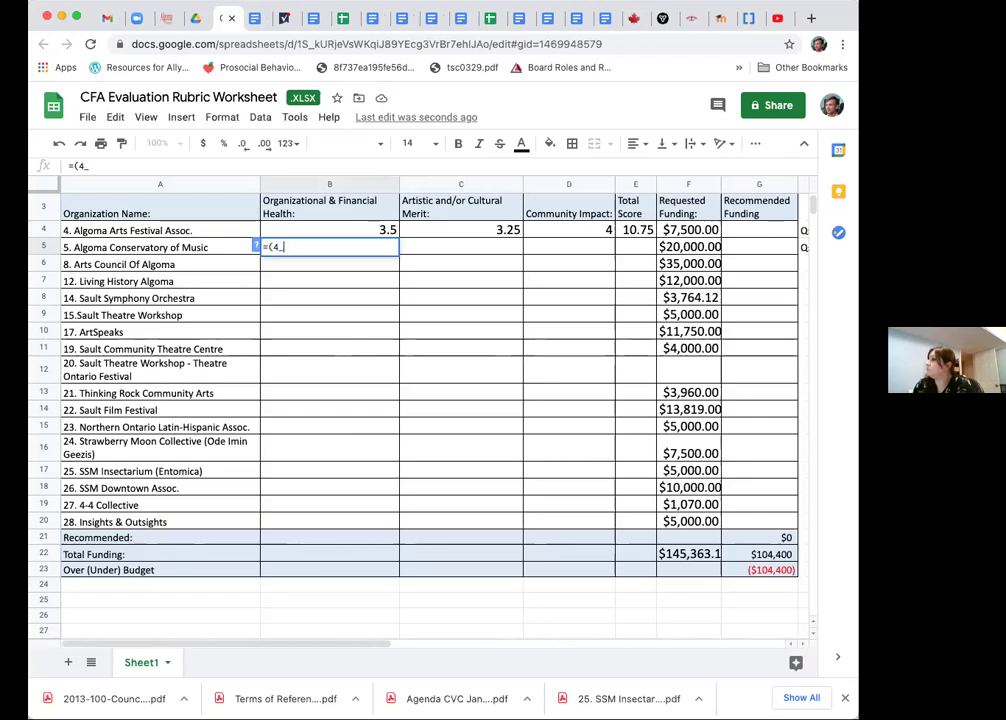
type(")")
key("BackSpace")
key("BackSpace")
key("BackSpace")
key("BackSpace")
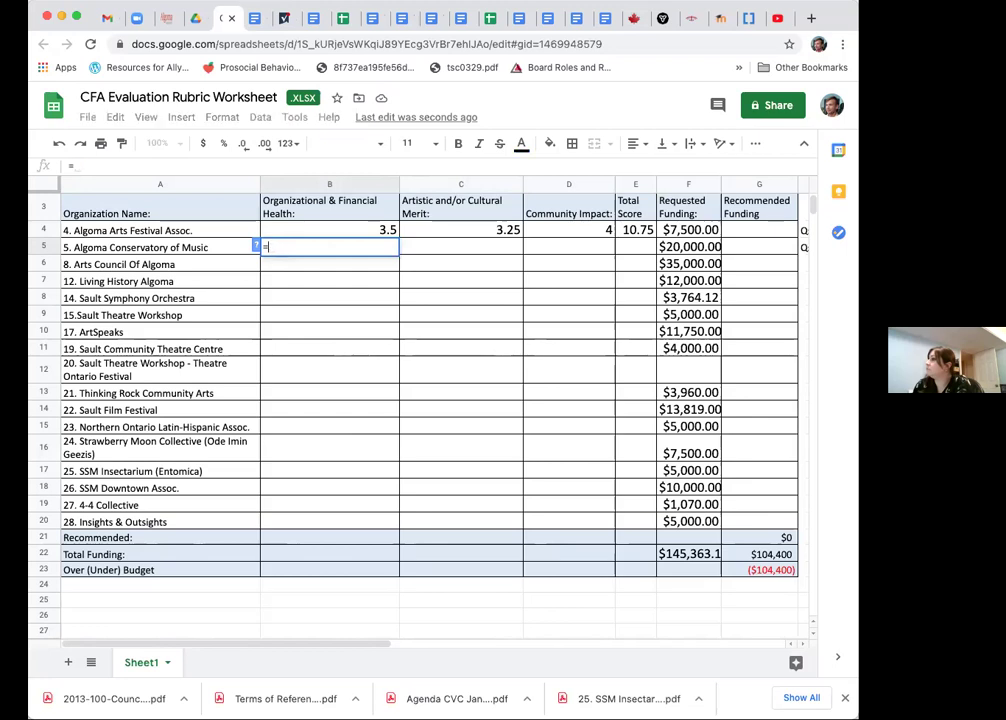
type("4")
key("Tab")
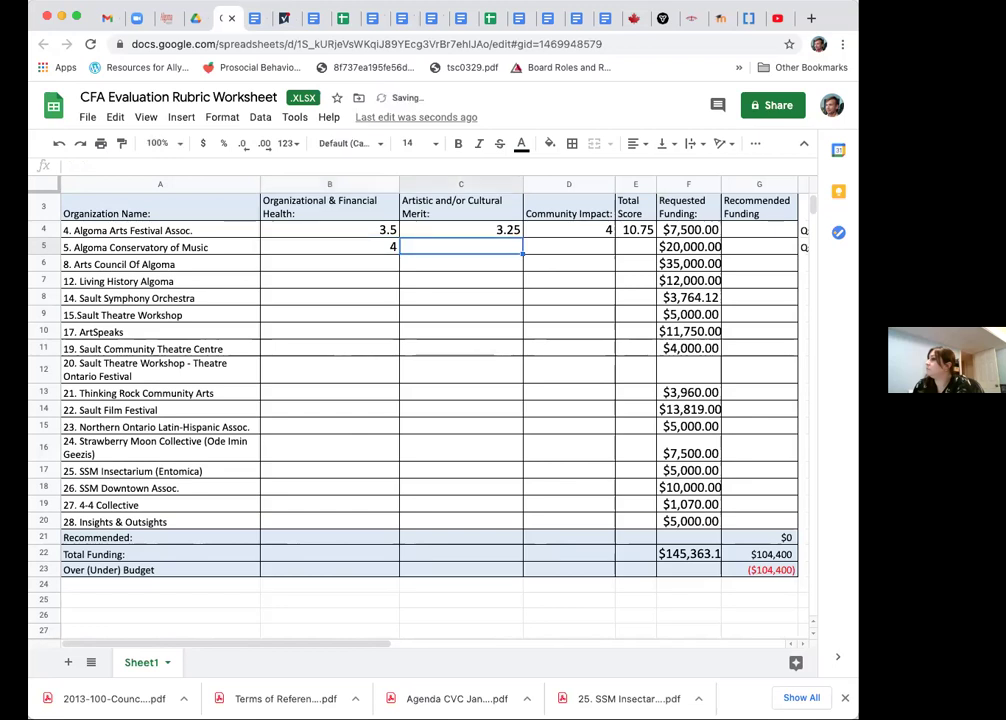
- Enter 4 for both the artistic and/or cultural merit score in C5 and the community impact score in D5
type("4")
key("Tab")
type("4")
key("Tab")
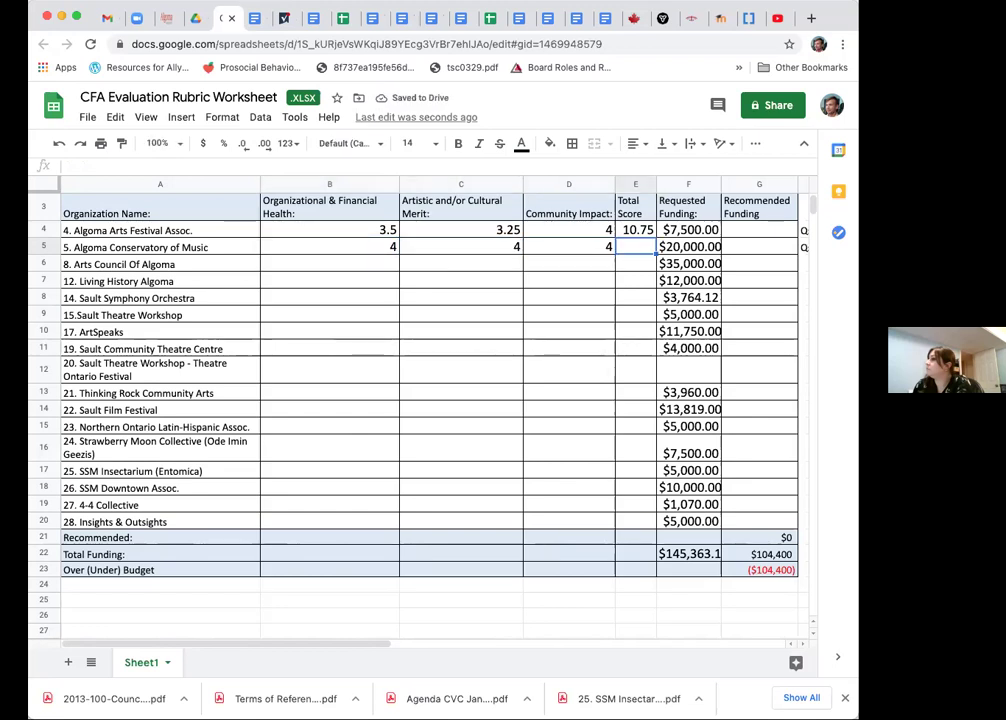
- Enter the total score formula =SUM(B4:D5) in E5 for Algoma Conservatory of Music
type("=SUM(")
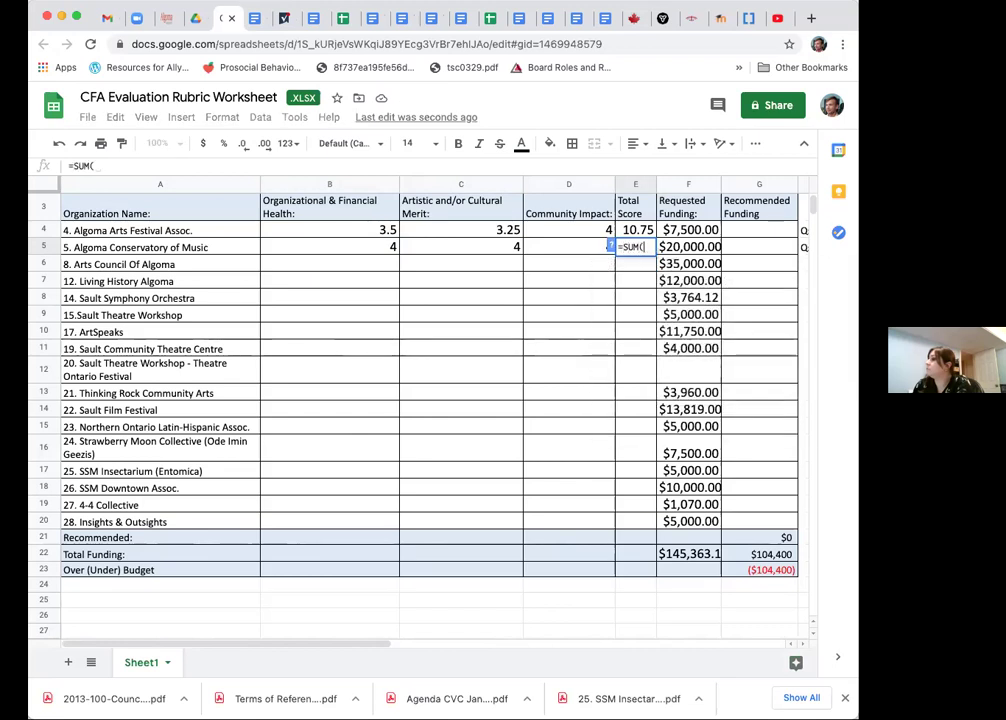
left_click_drag(391, 249, 557, 241)
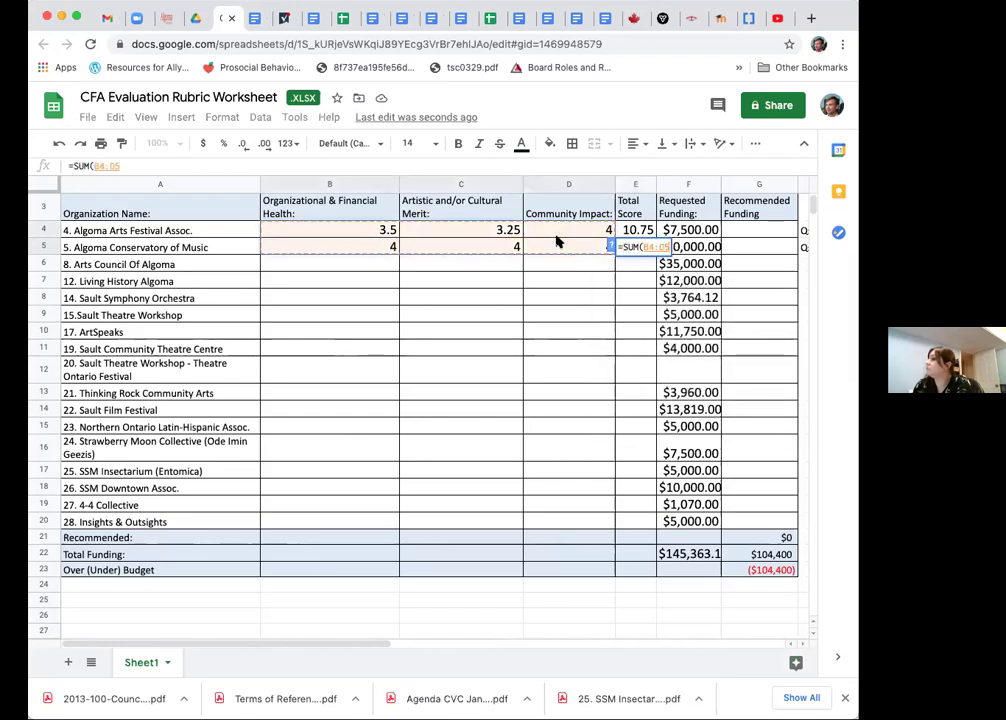
key("Return")
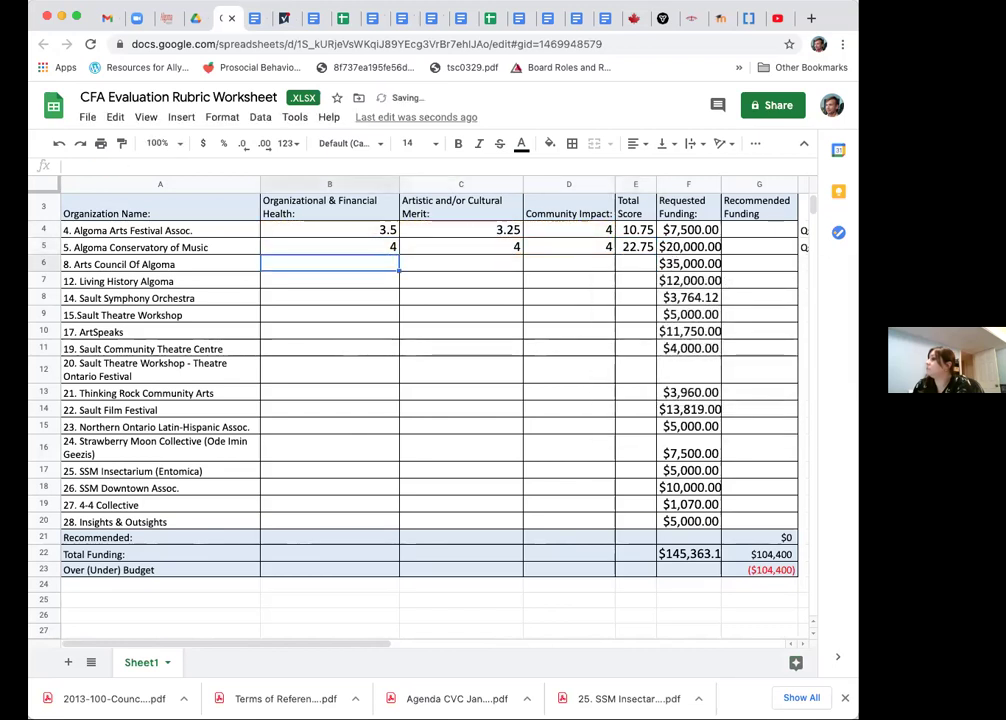
- Correct the total score formula in E5 so it sums only the organization's own scores, B5:D5
left_click(643, 247)
double_click(640, 247)
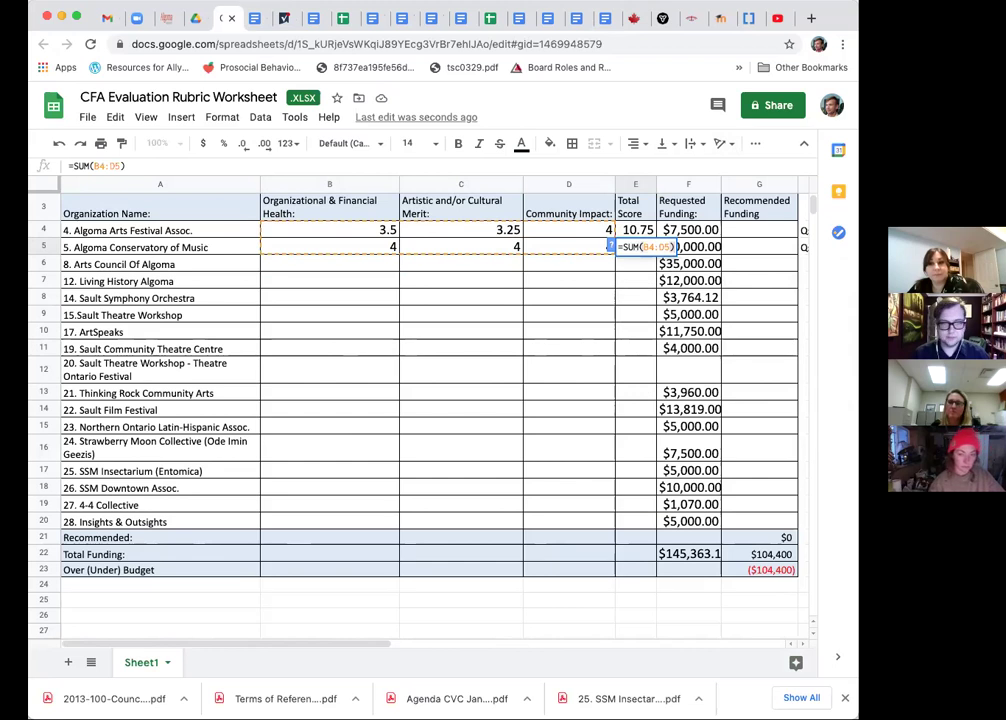
key("Return")
double_click(651, 250)
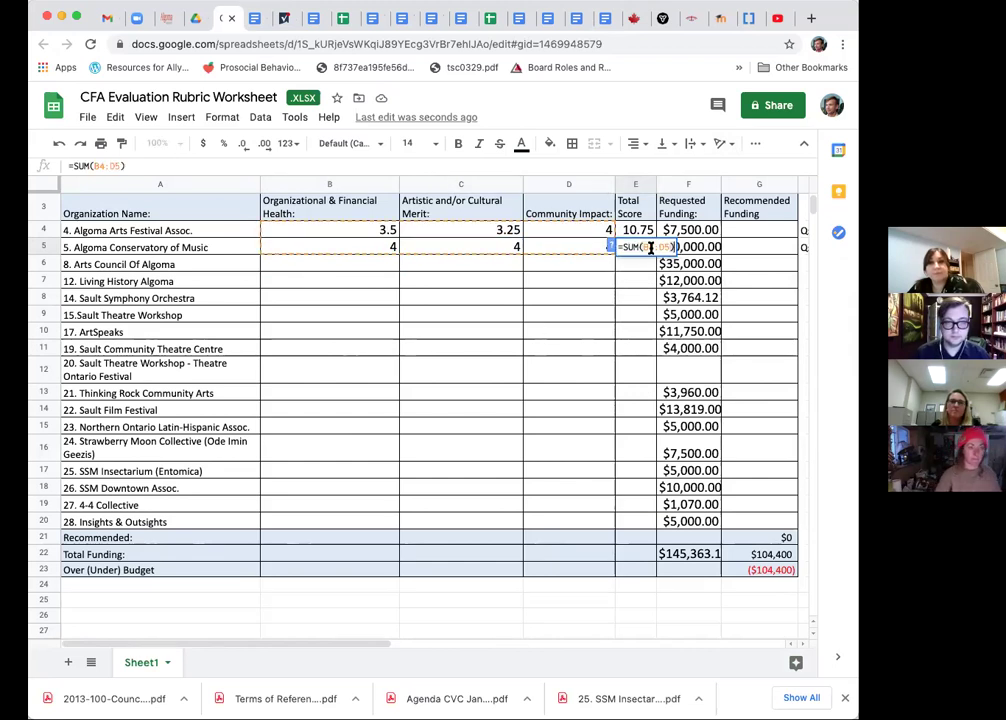
left_click_drag(651, 247, 643, 247)
key("BackSpace")
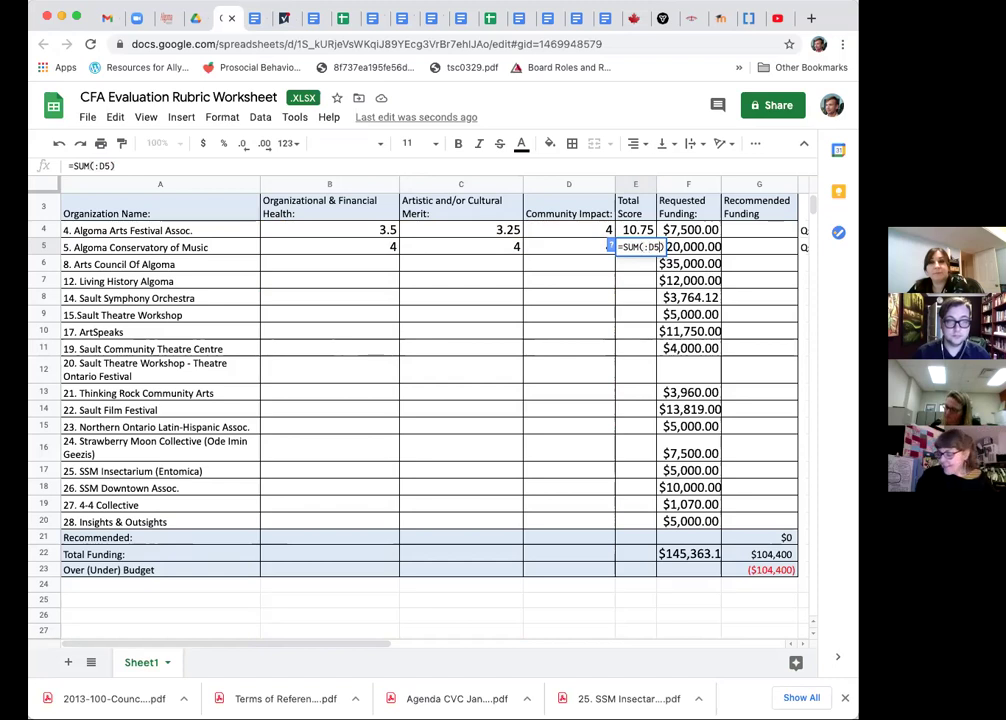
key("BackSpace")
key("BackSpace")
key("BackSpace")
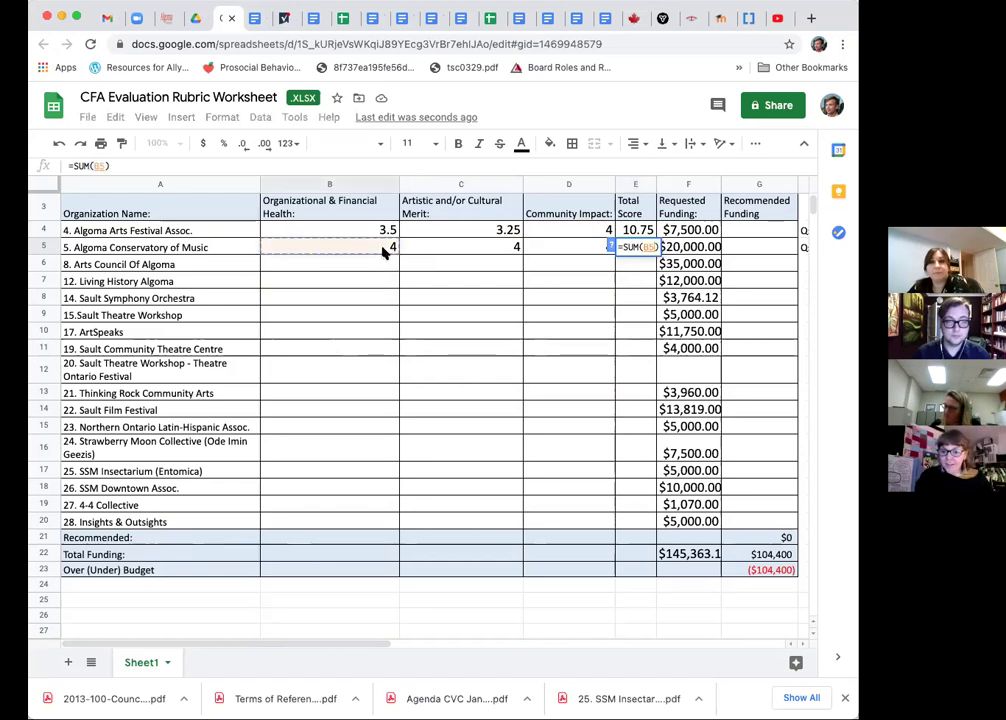
left_click_drag(386, 249, 570, 245)
key("Return")
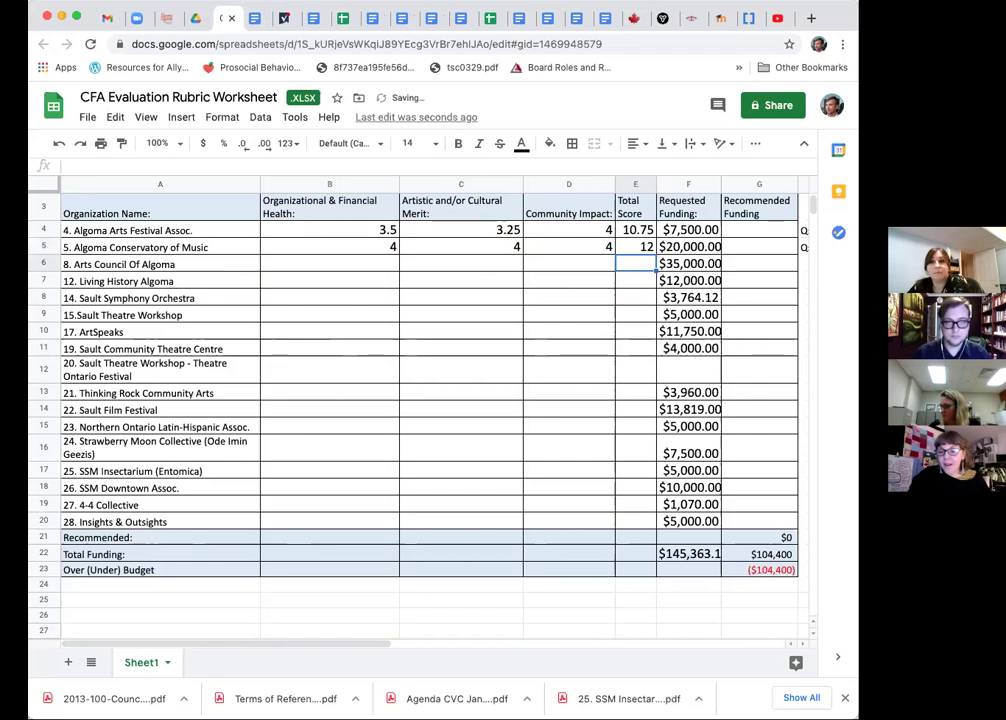
scroll(631, 257, "up", 1)
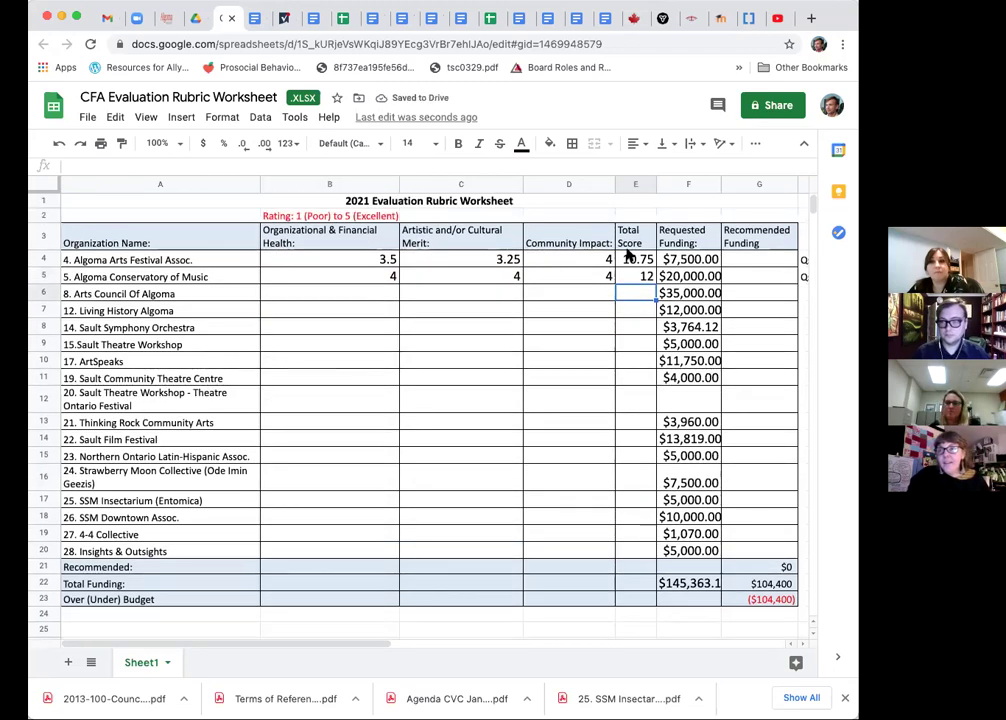
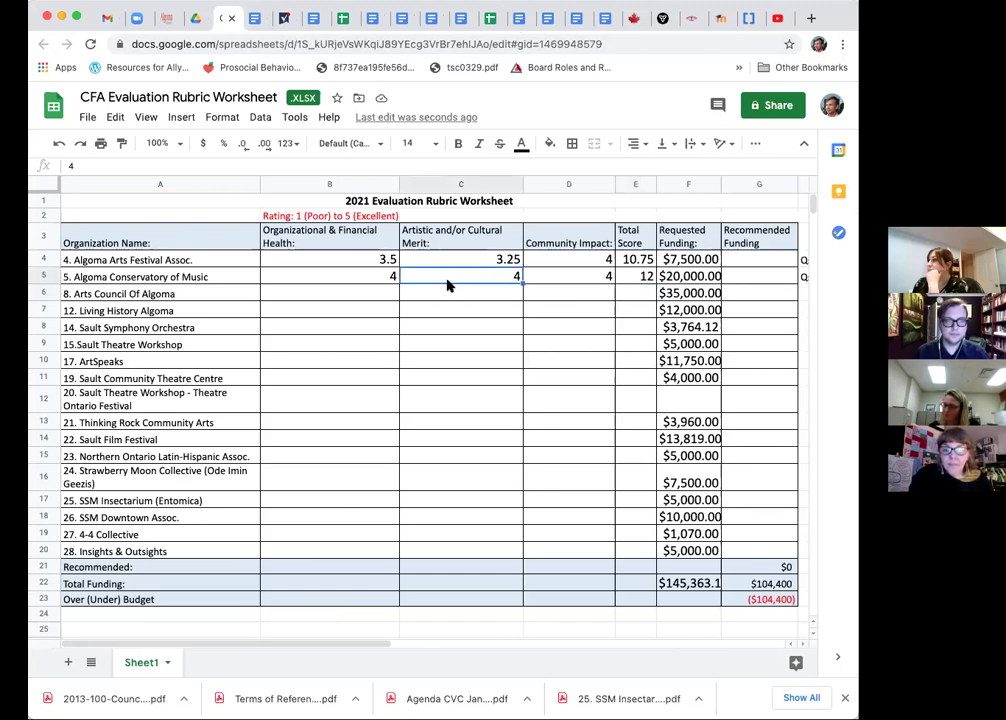
- Replace the organizational and financial health score in B5 with the formula =4+4
left_click(370, 284)
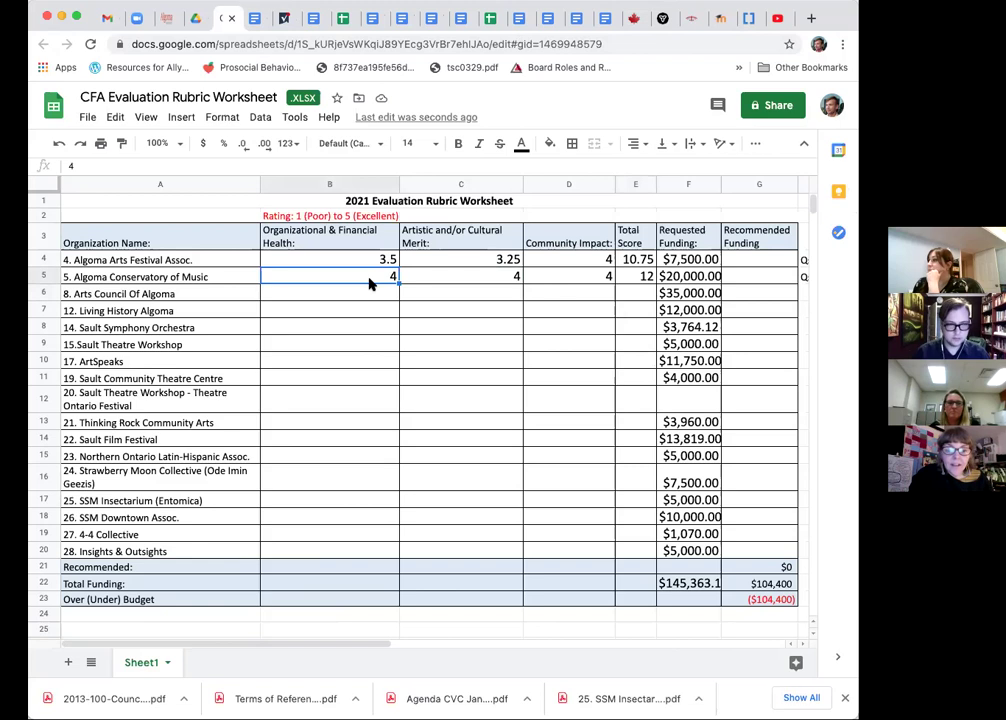
type("=")
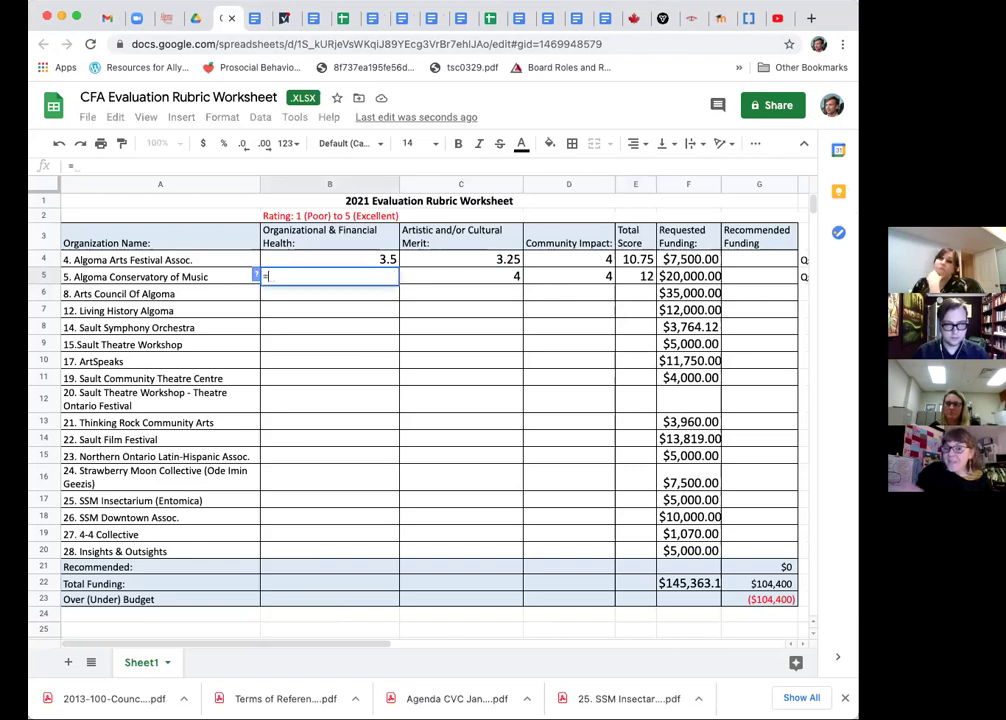
type("4")
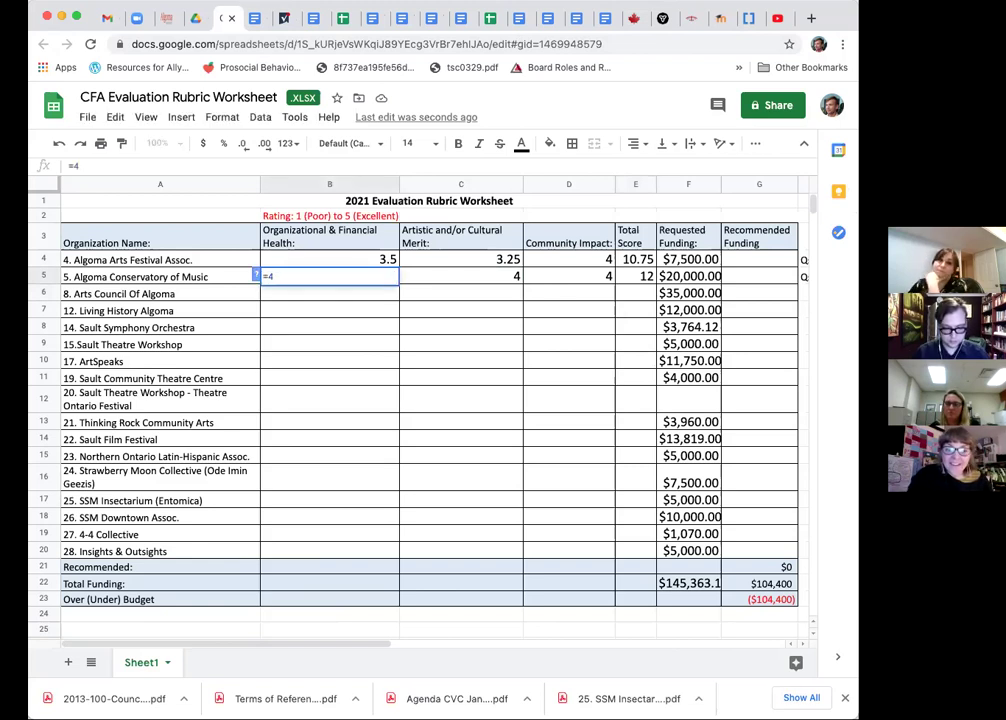
type("+4")
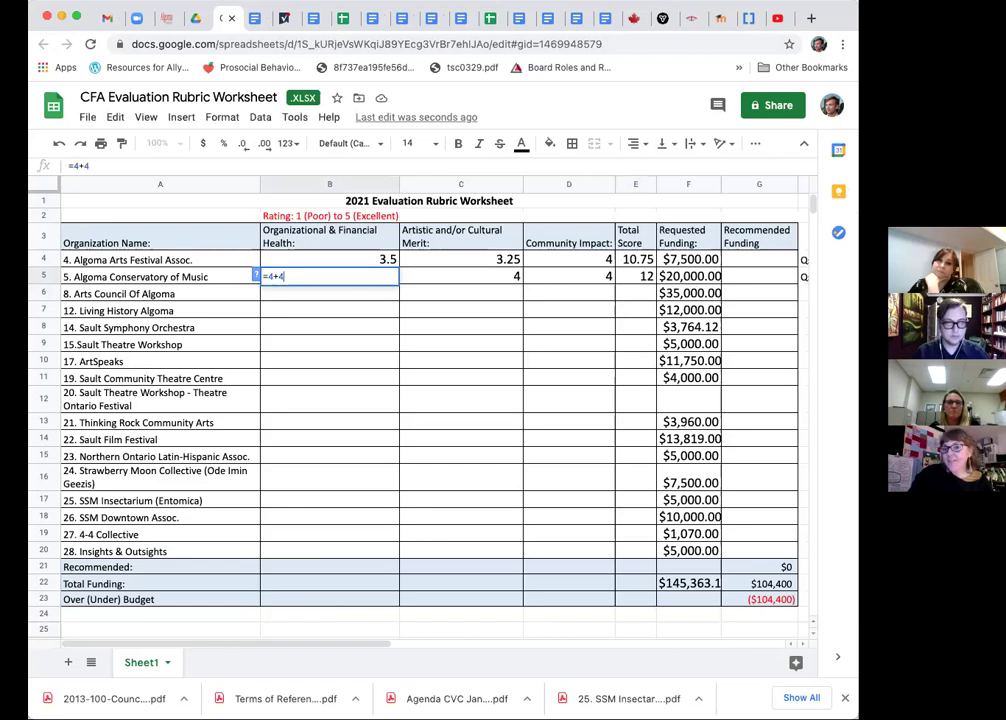
key("Tab")
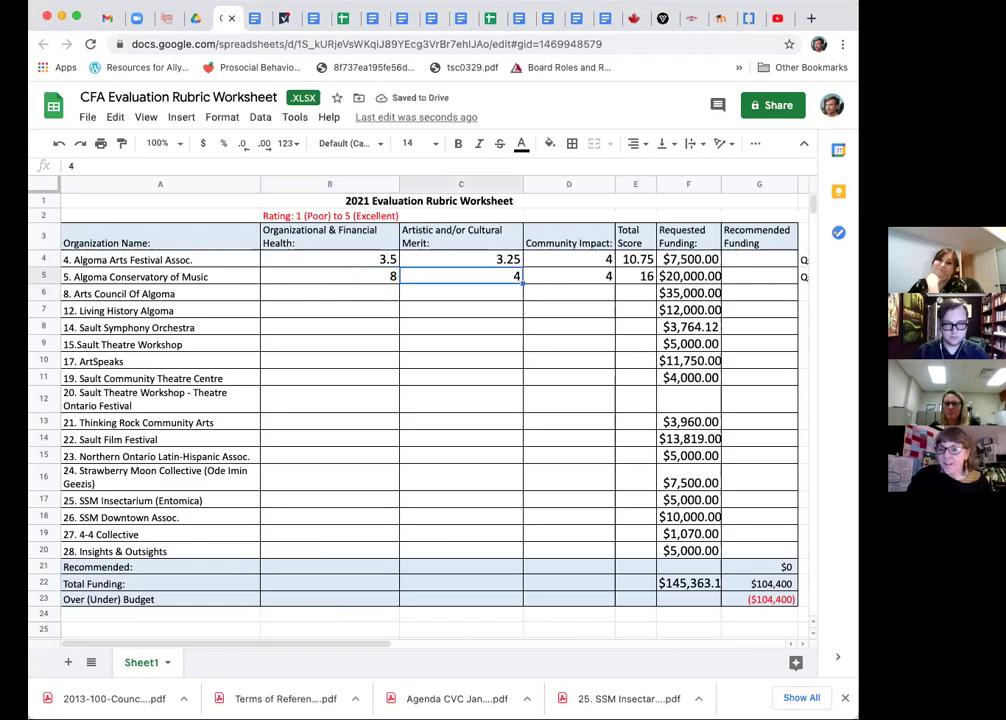
- Set the organizational and financial health score in B5 back to 4
left_click(355, 284)
type("4")
key("Tab")
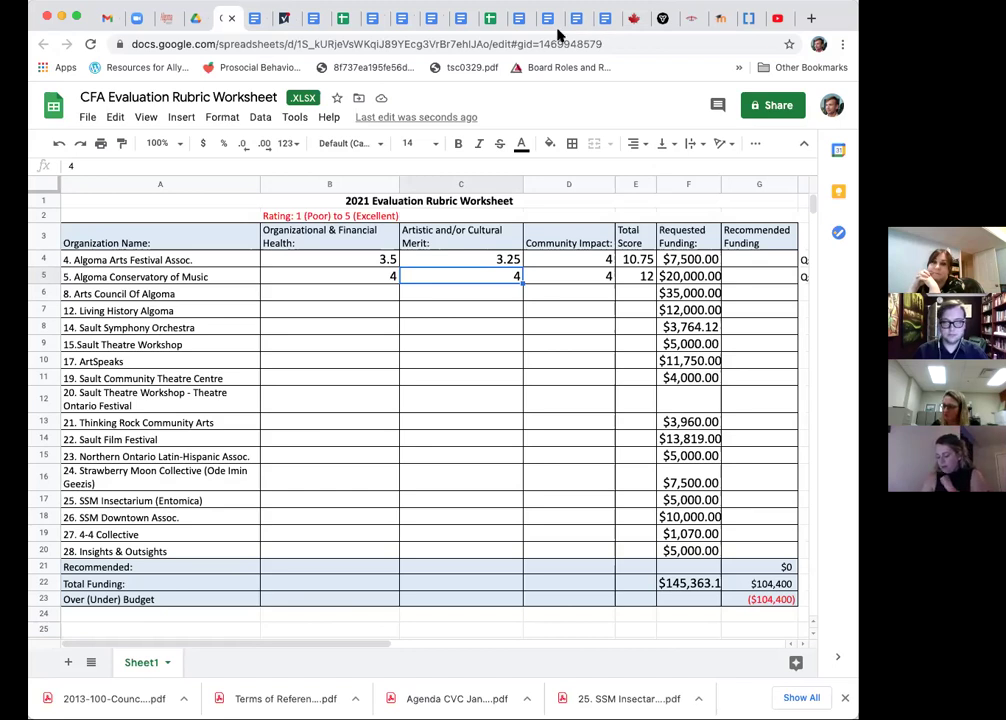
- Check the averaging formula in B4 and replace the score in B5 with the formula =5+4+4
left_click(348, 264)
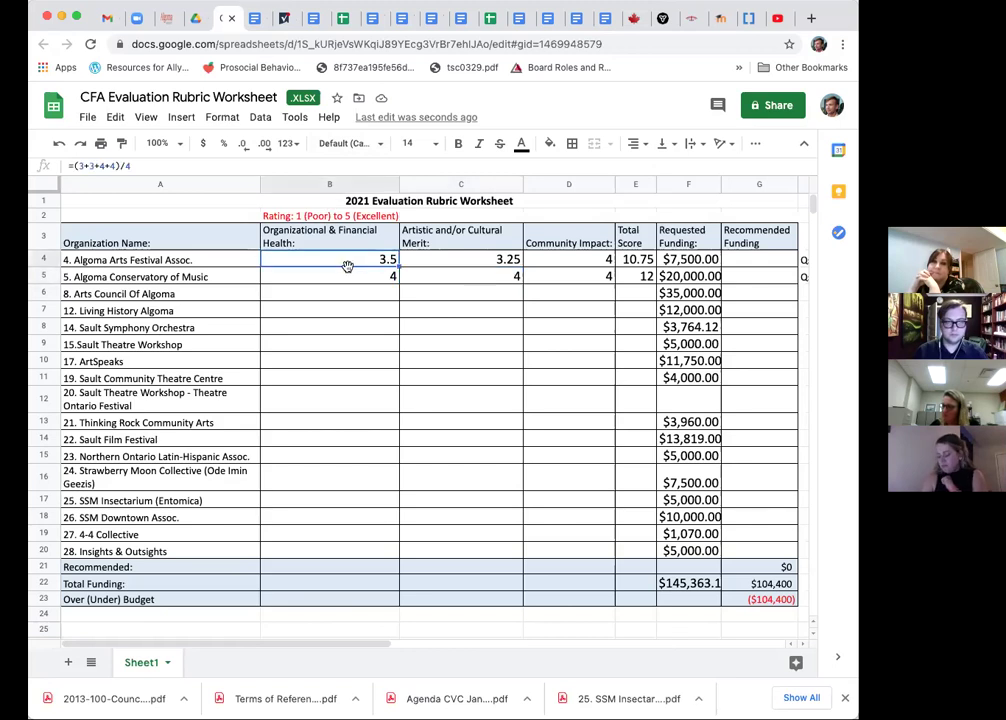
left_click(352, 279)
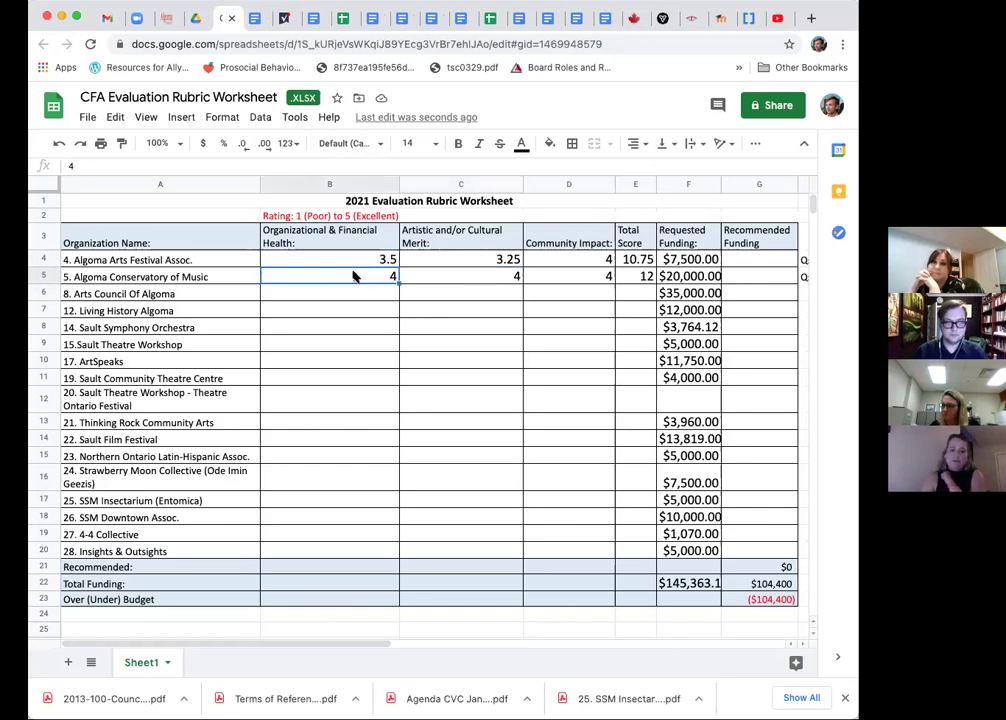
type("=")
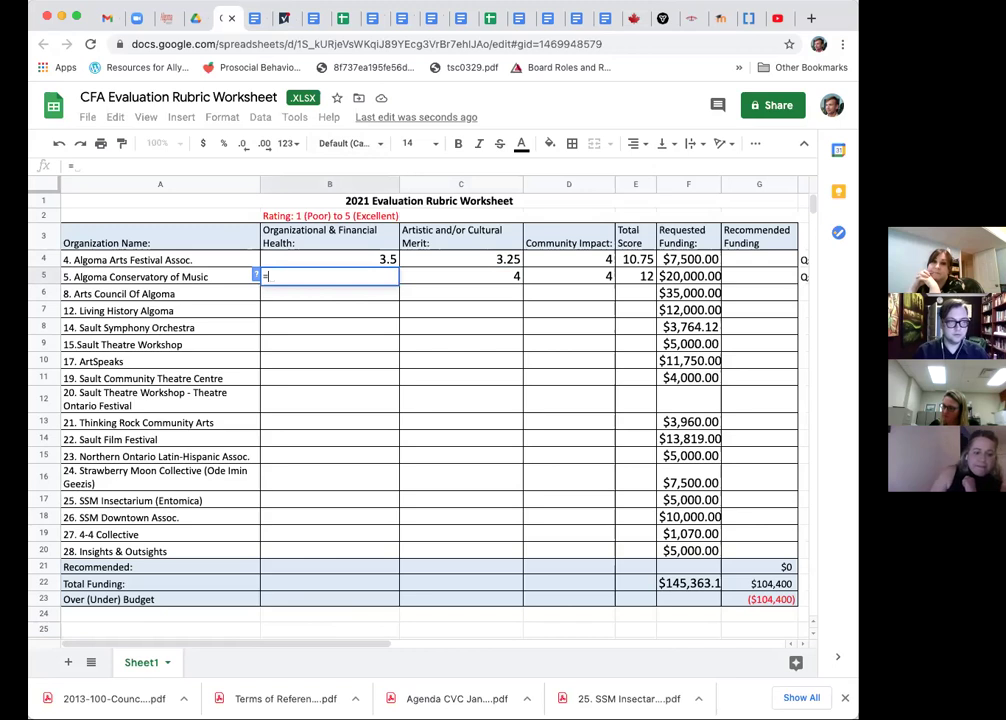
type("5+4+4")
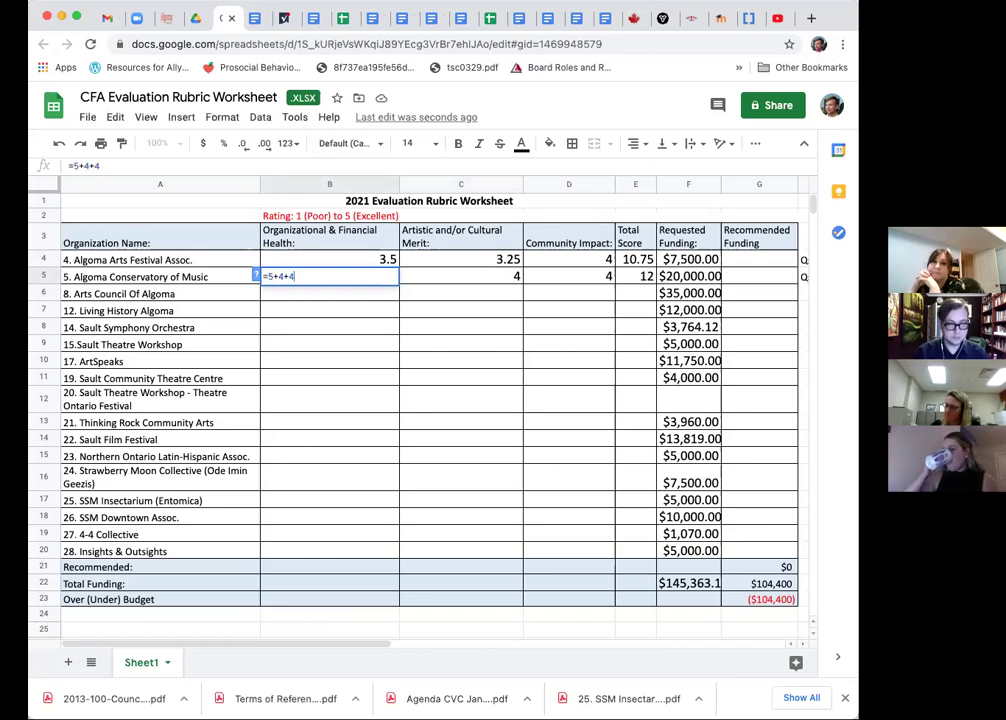
key("Tab")
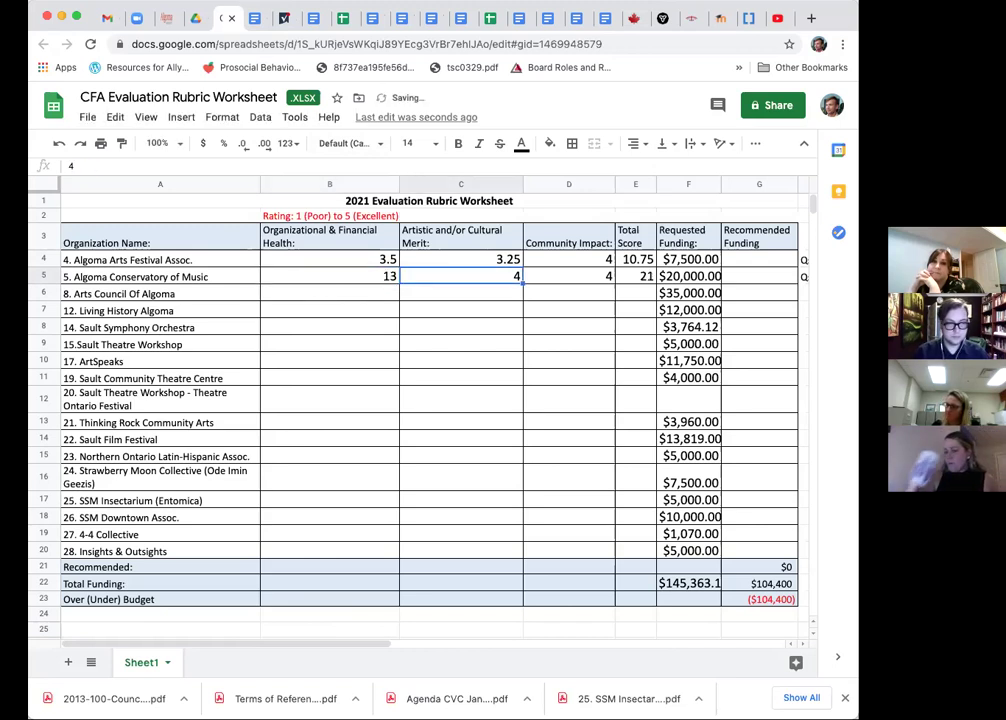
- Enter +4 as the artistic and cultural merit score in C5
type("+")
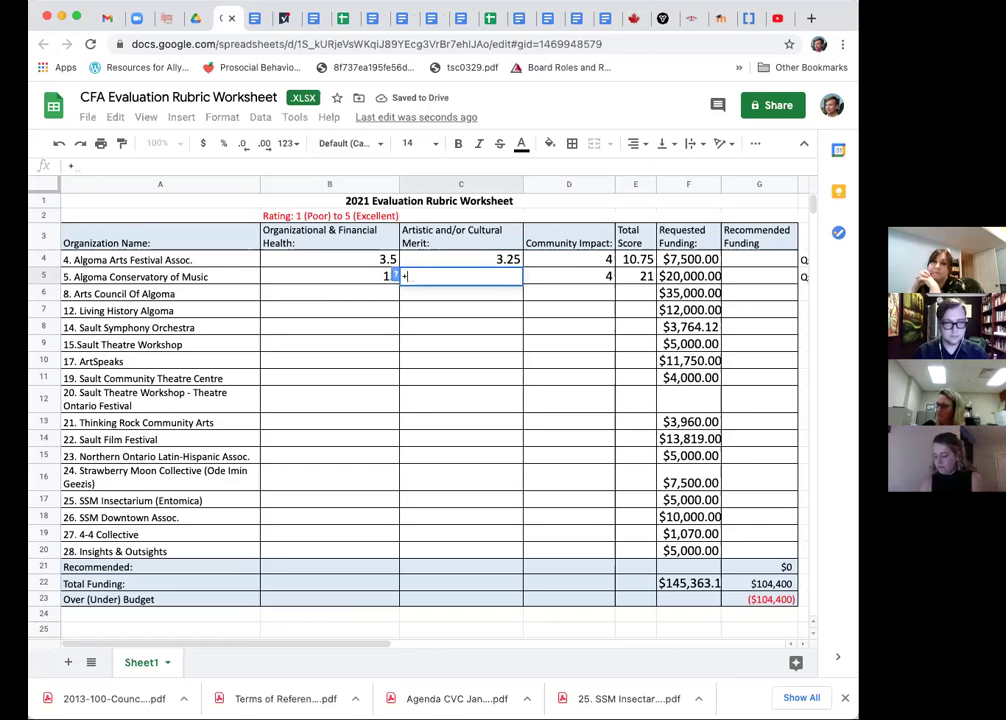
type("4")
key("Tab")
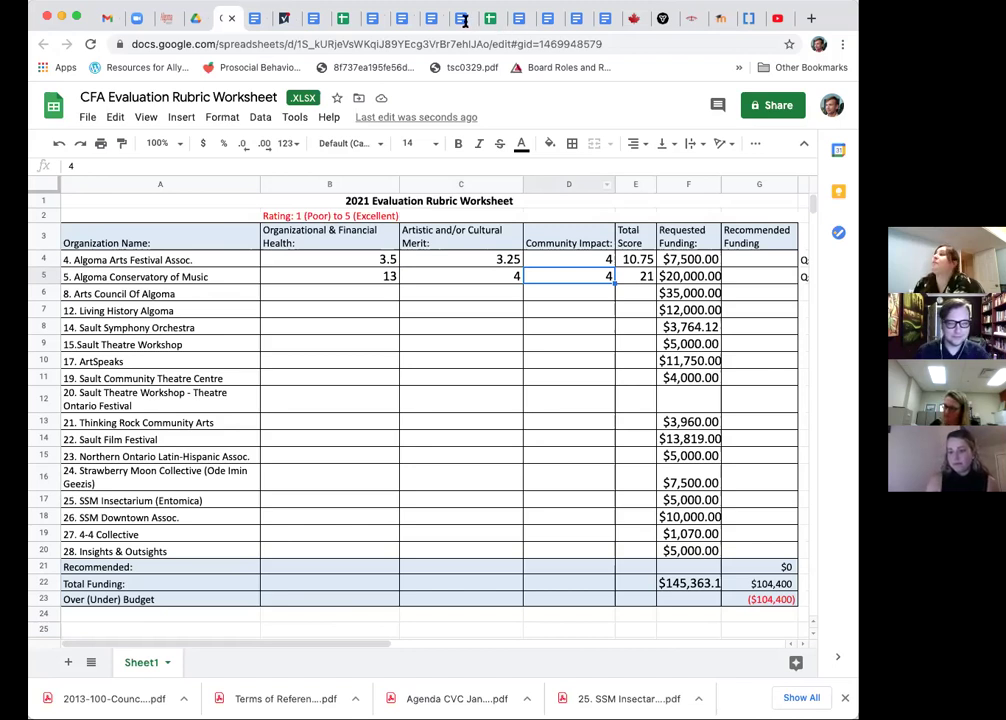
- Replace the artistic and cultural merit score in C5 with the averaging formula =(4+4+4+5)/4
left_click(472, 279)
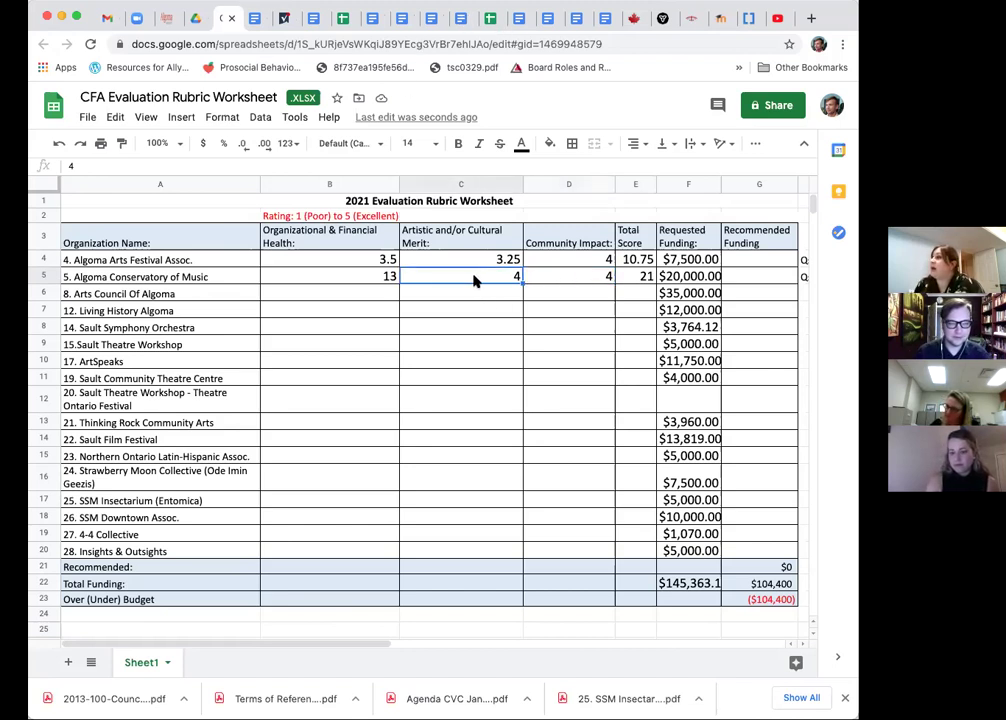
left_click(78, 163)
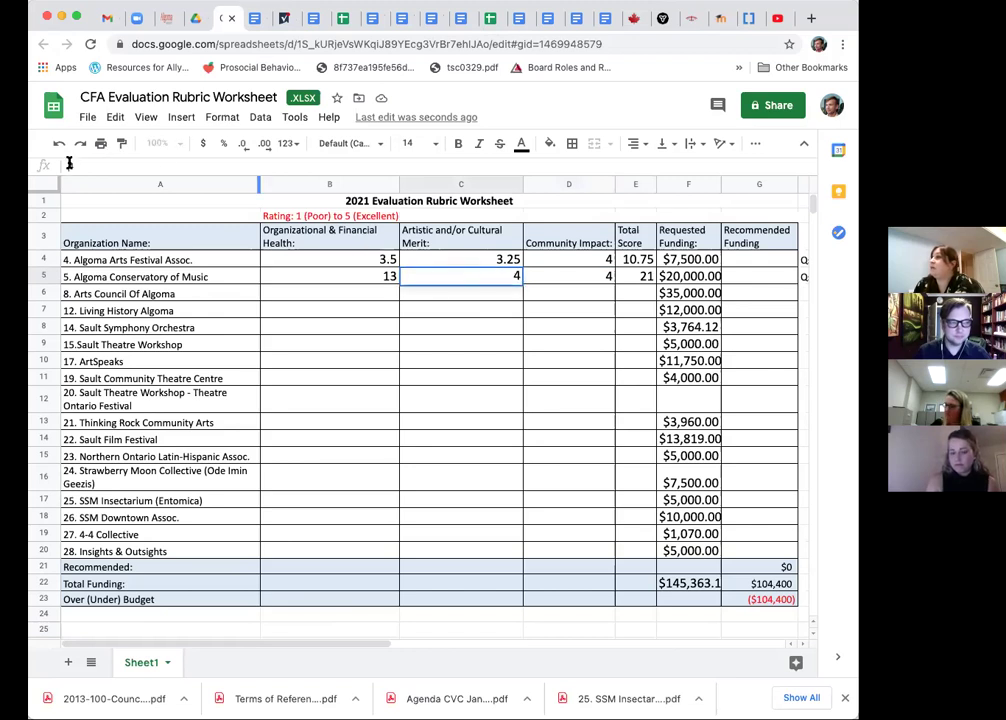
type("=(4")
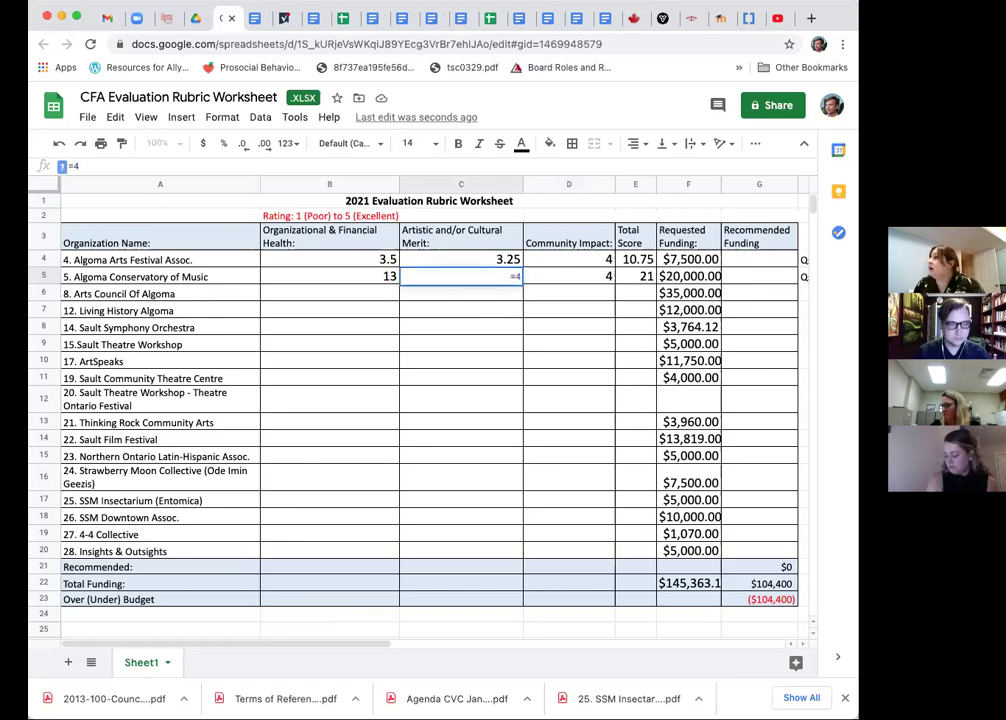
type("+4+4+5")
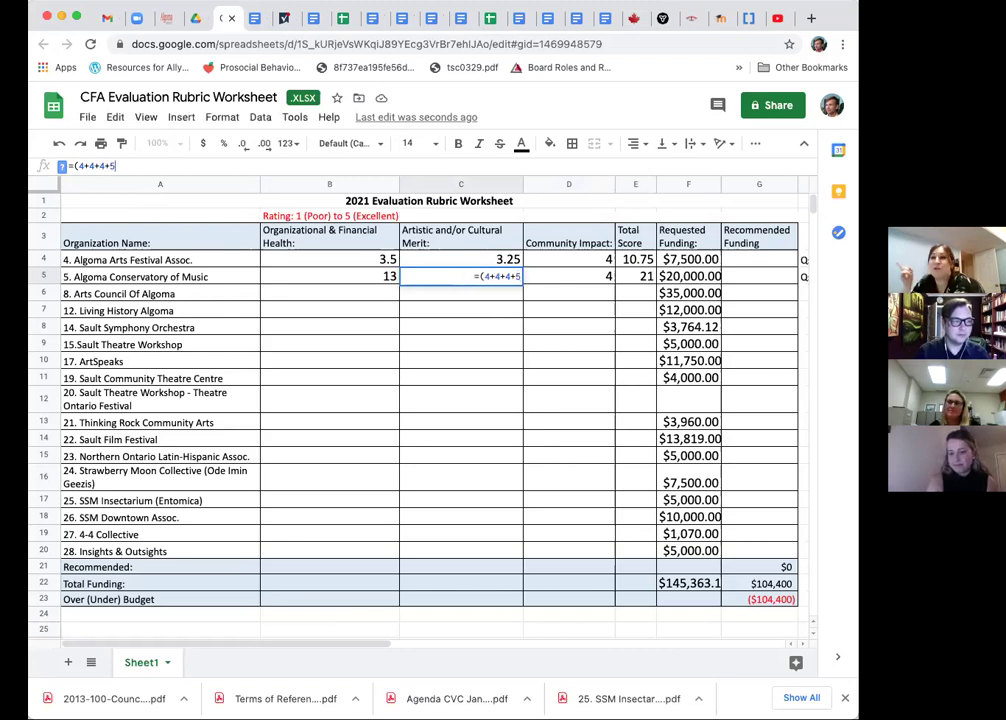
type(")")
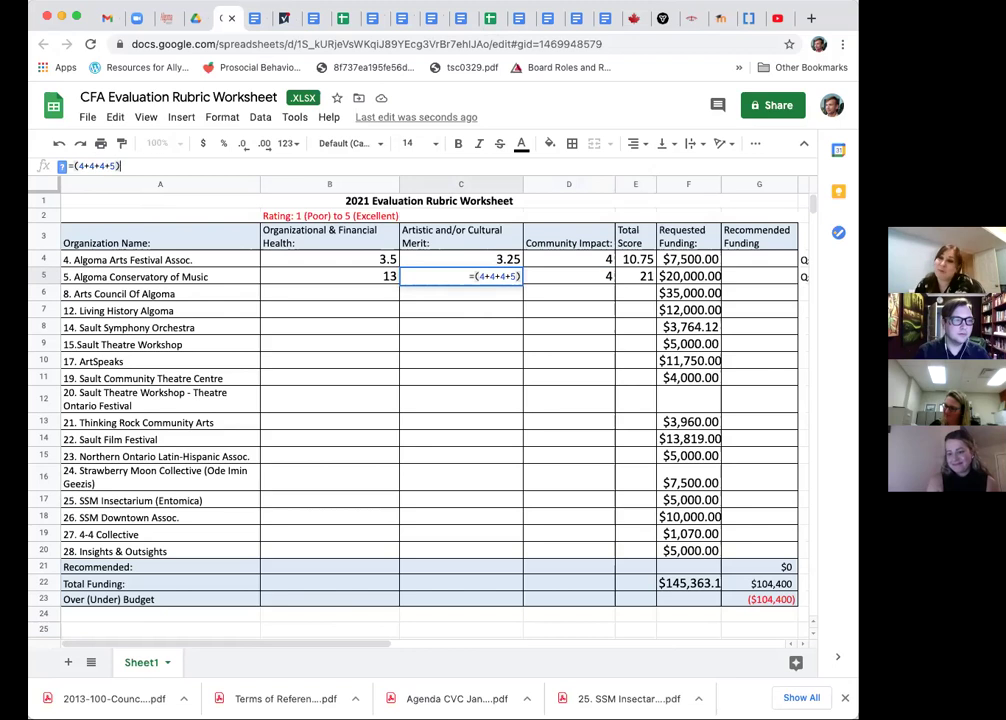
key("alt+/")
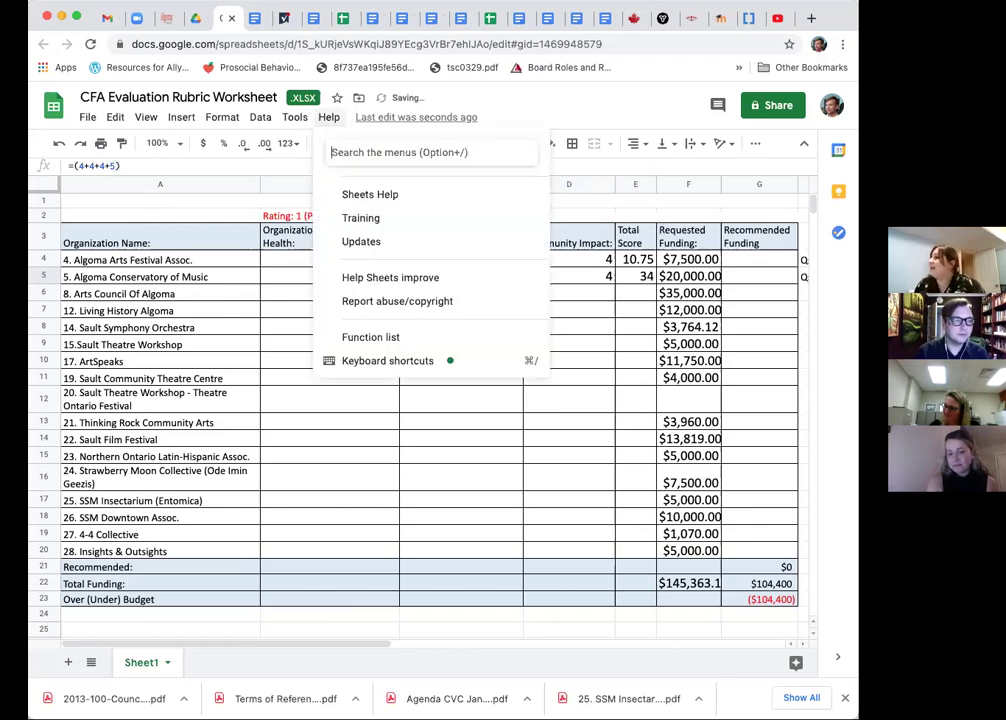
left_click(148, 166)
type("/")
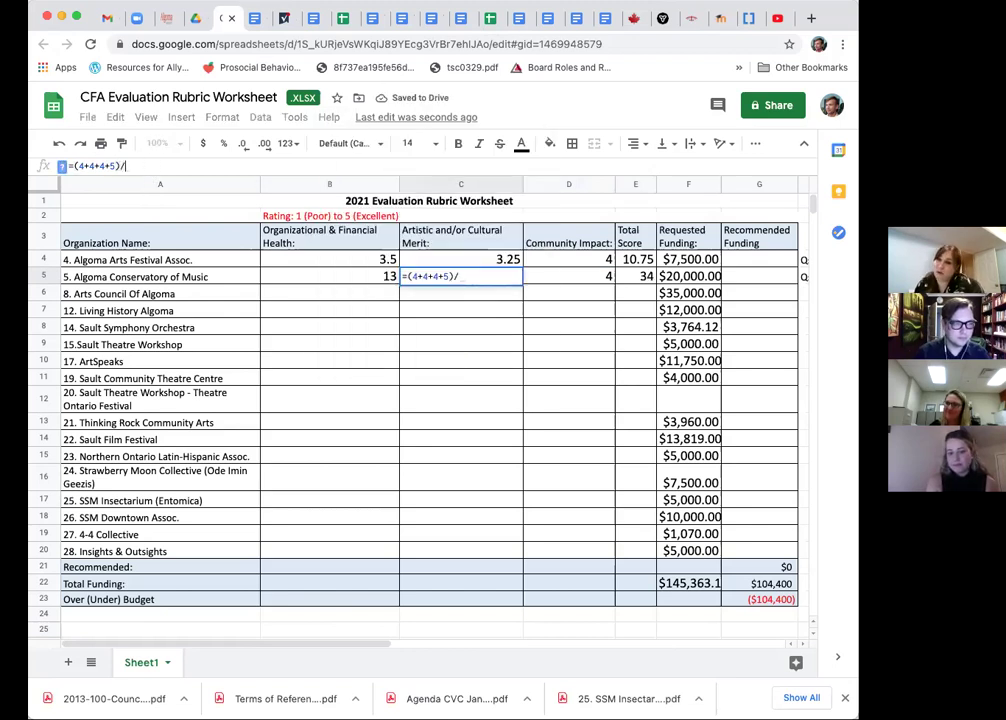
type("4")
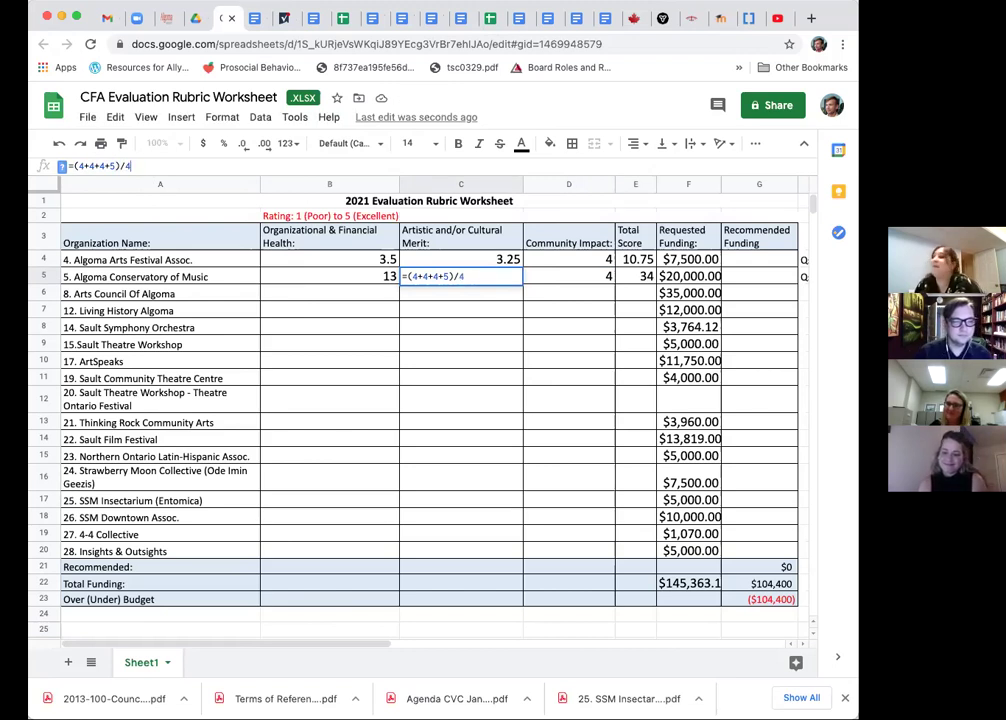
key("Return")
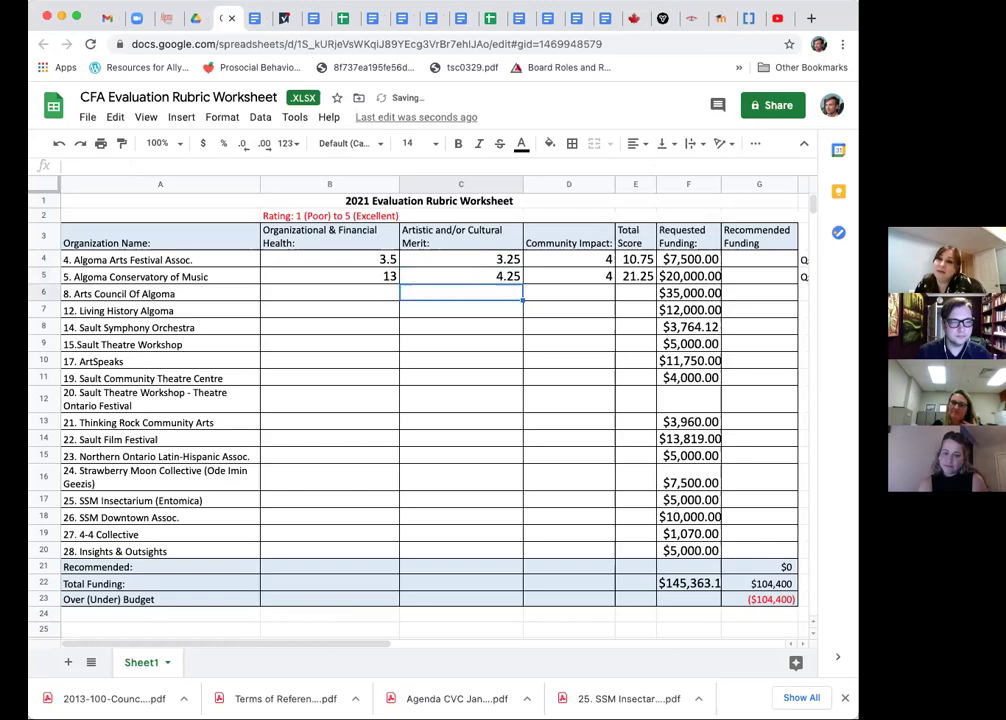
- Turn the organizational and financial health sum in B5 into the four-score average =(5+4+4+4)/4
left_click(329, 276)
left_click(78, 166)
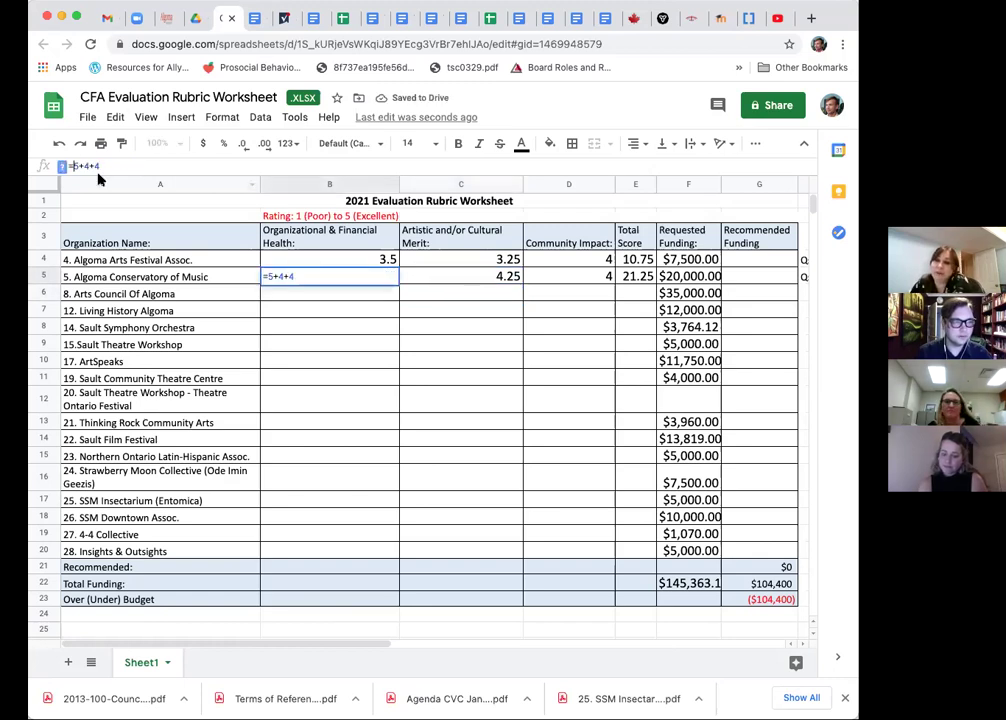
type("(")
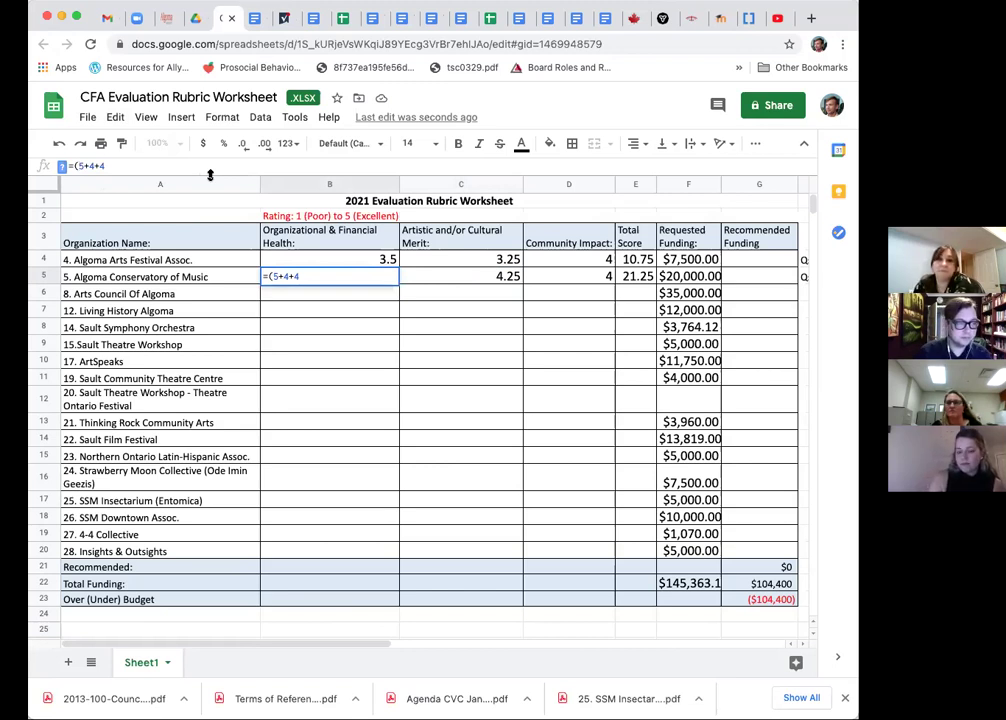
key("Right")
key("Right")
key("Right")
key("Right")
key("Right")
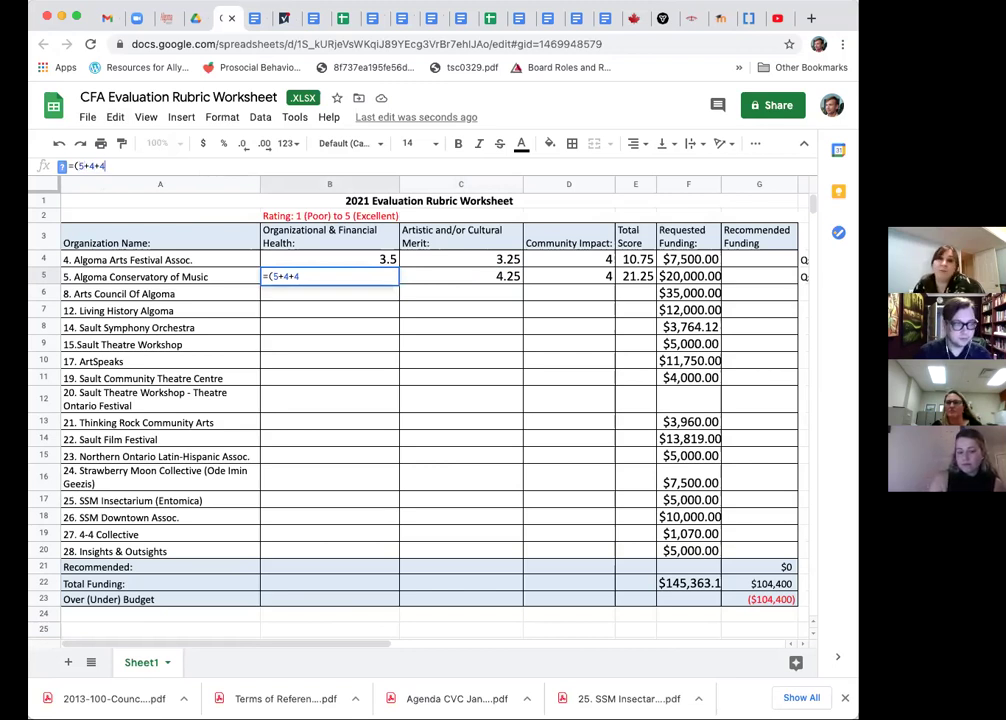
type("+")
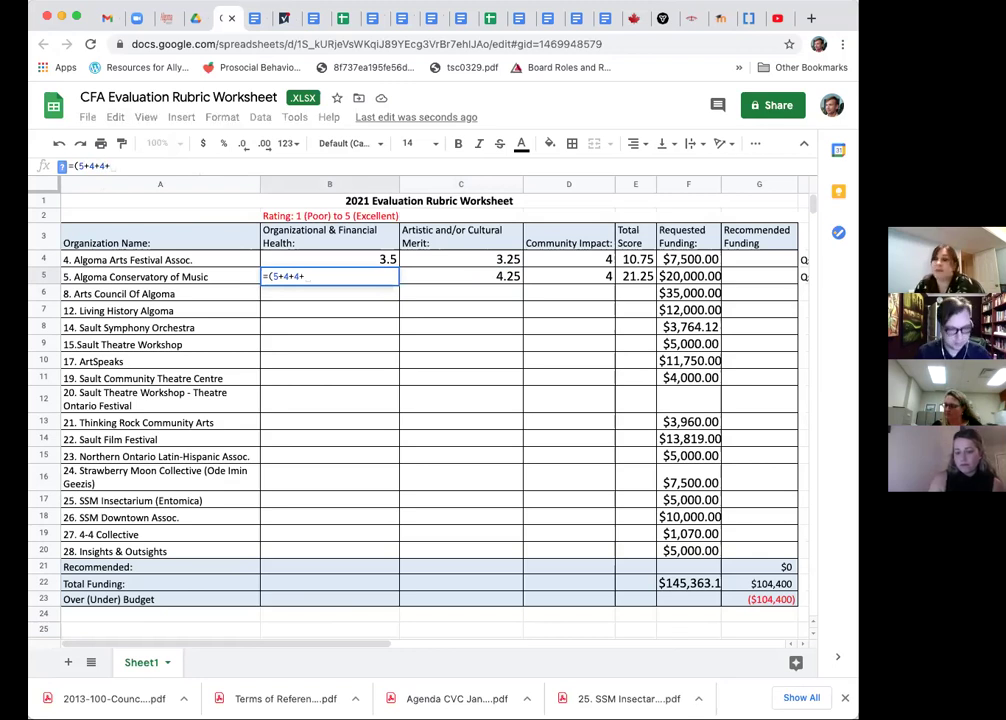
type("4)")
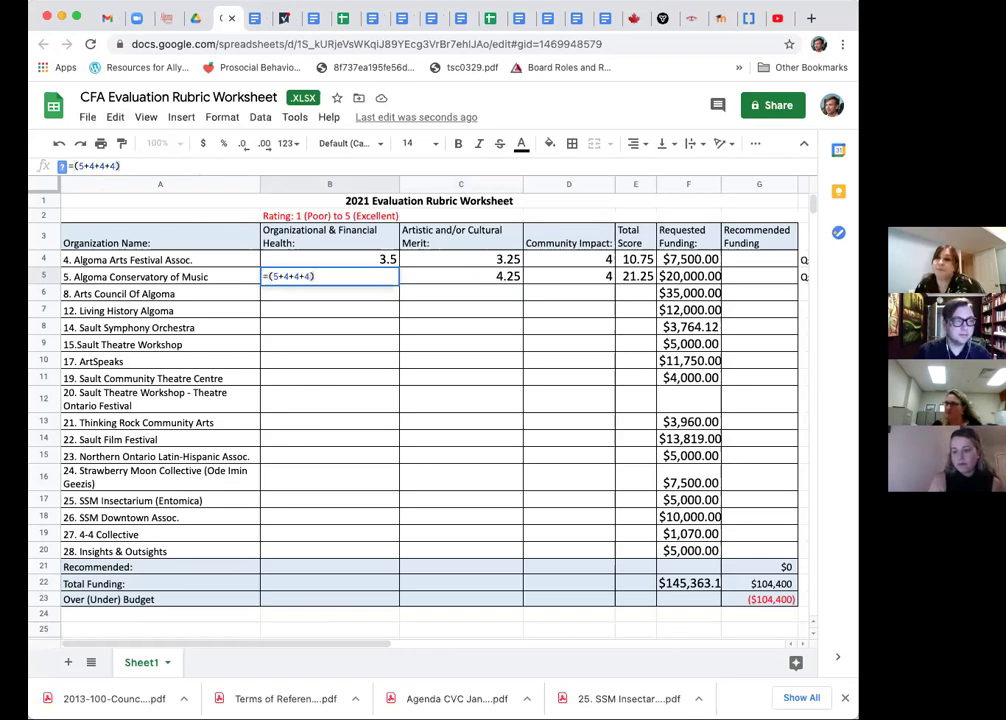
type("/4")
key("Tab")
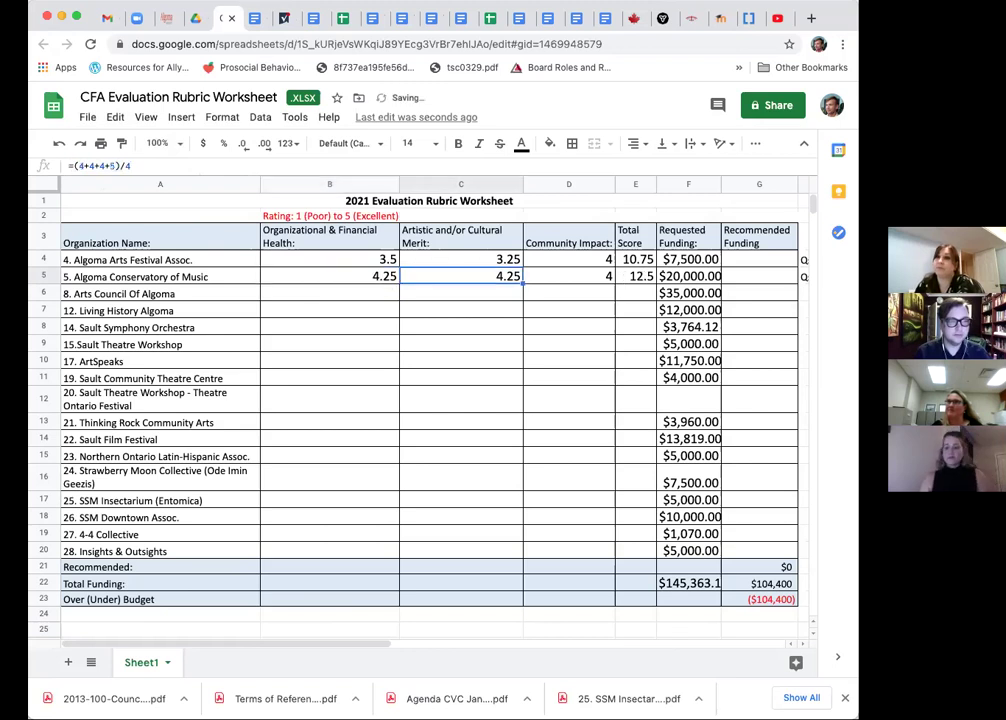
- Change the averaging formula in C5 to =(4+4+4+4)/4 and the one in B5 to =(5+5+4+4+4)/5
left_click(182, 166)
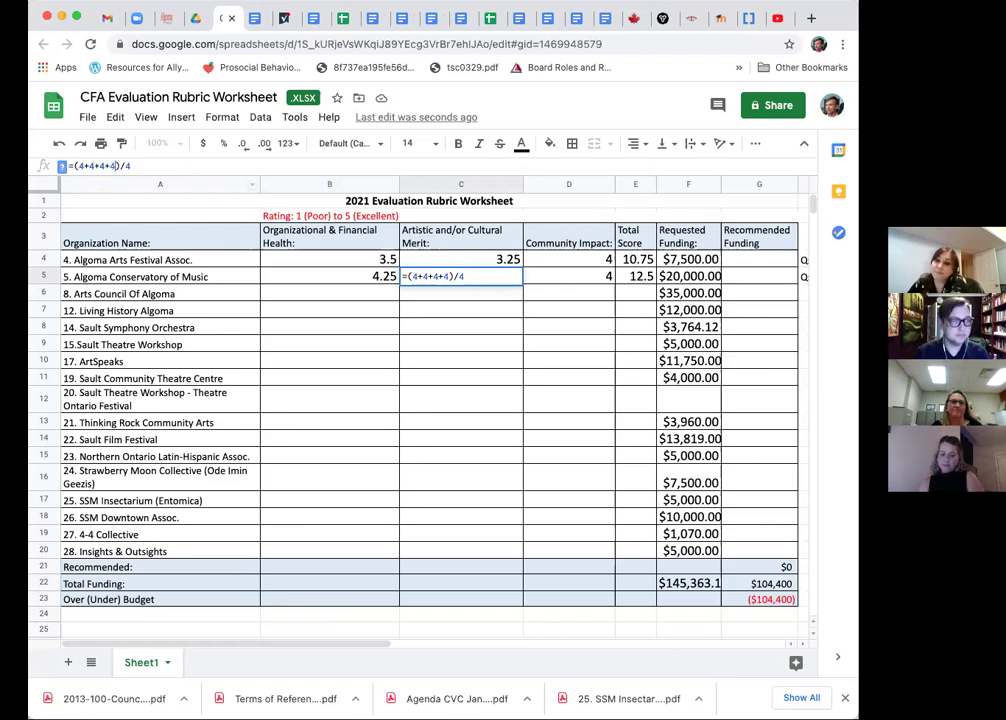
key("Tab")
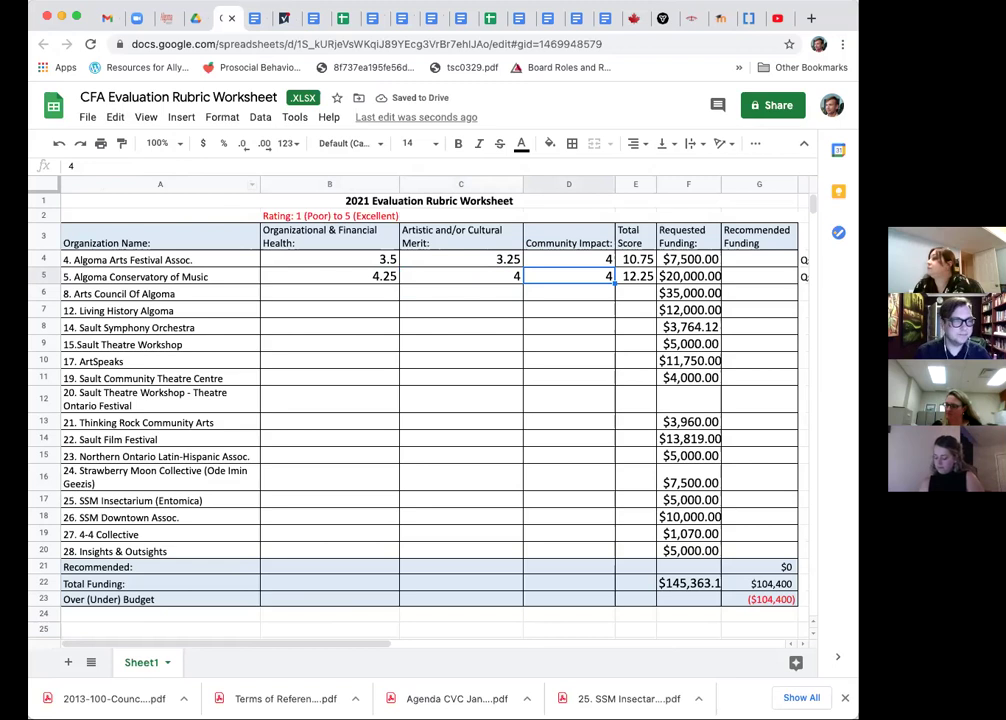
key("Left")
key("Left")
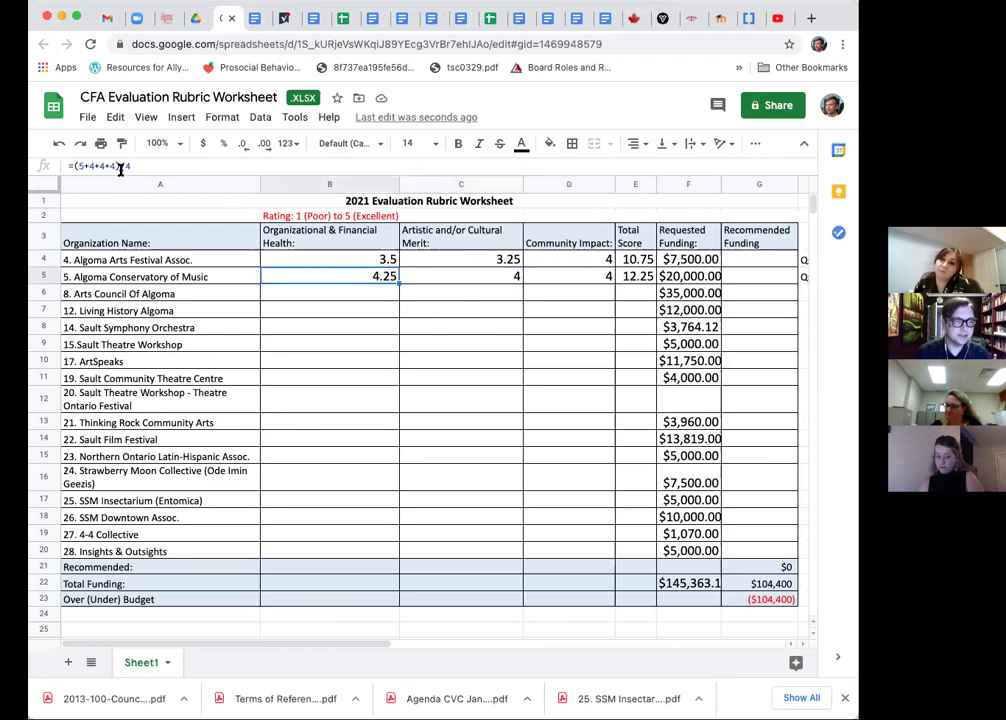
left_click(80, 166)
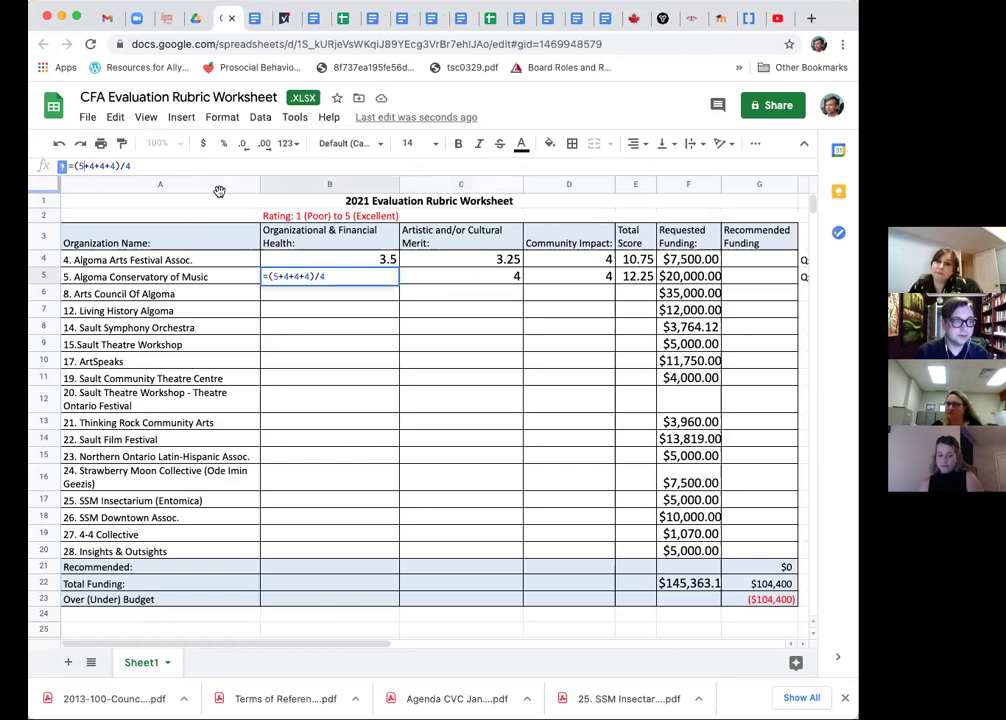
type("+ 5")
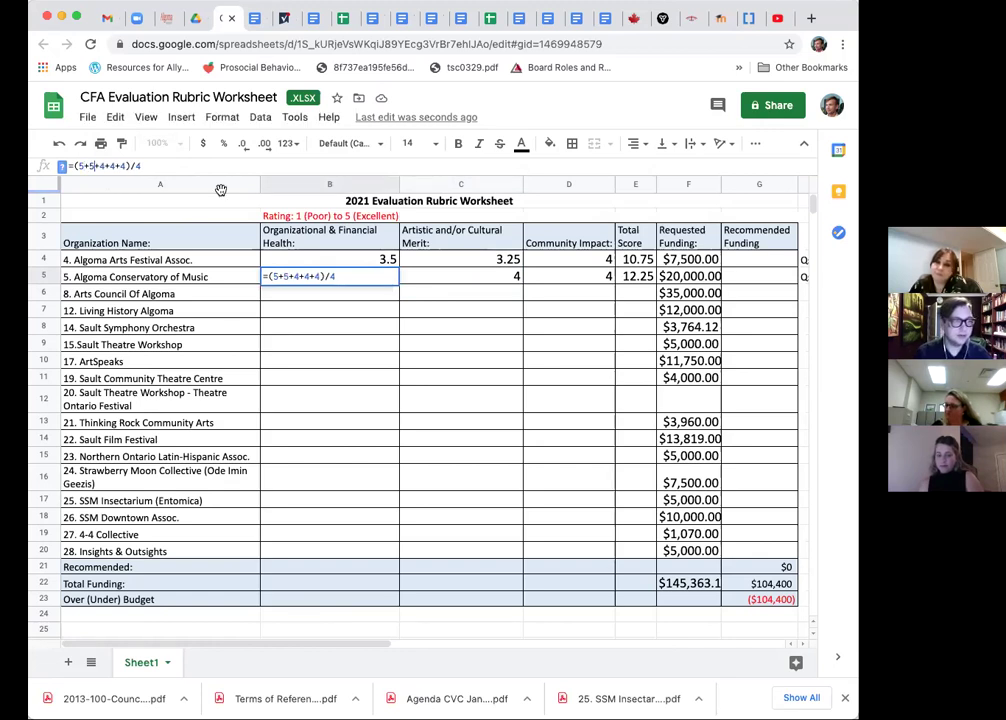
key("BackSpace")
type("5")
key("Tab")
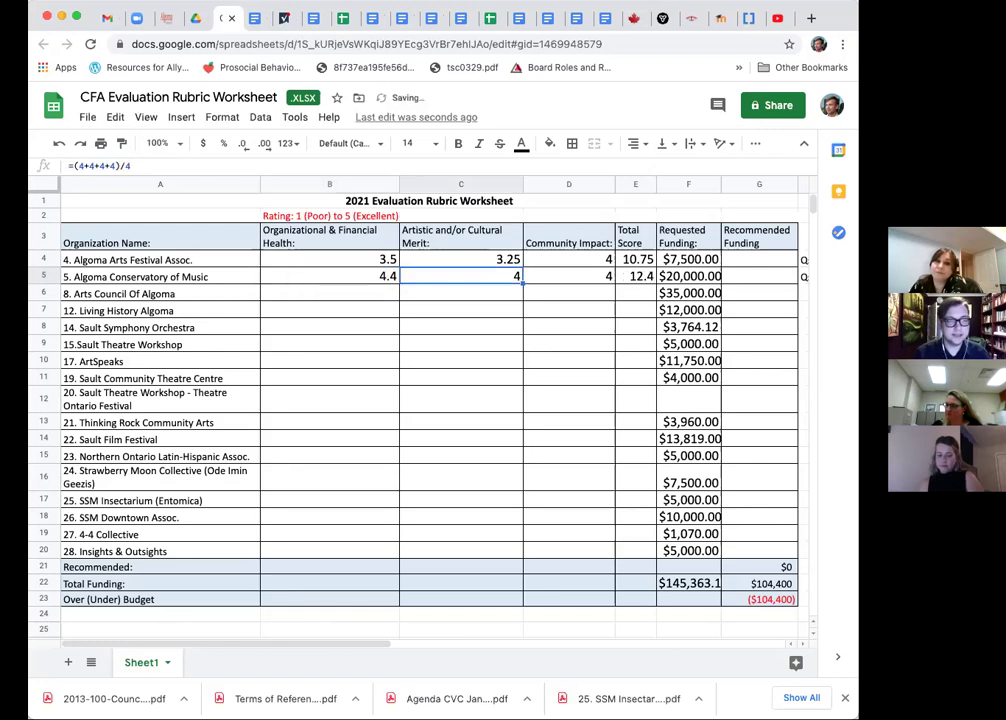
left_click(569, 276)
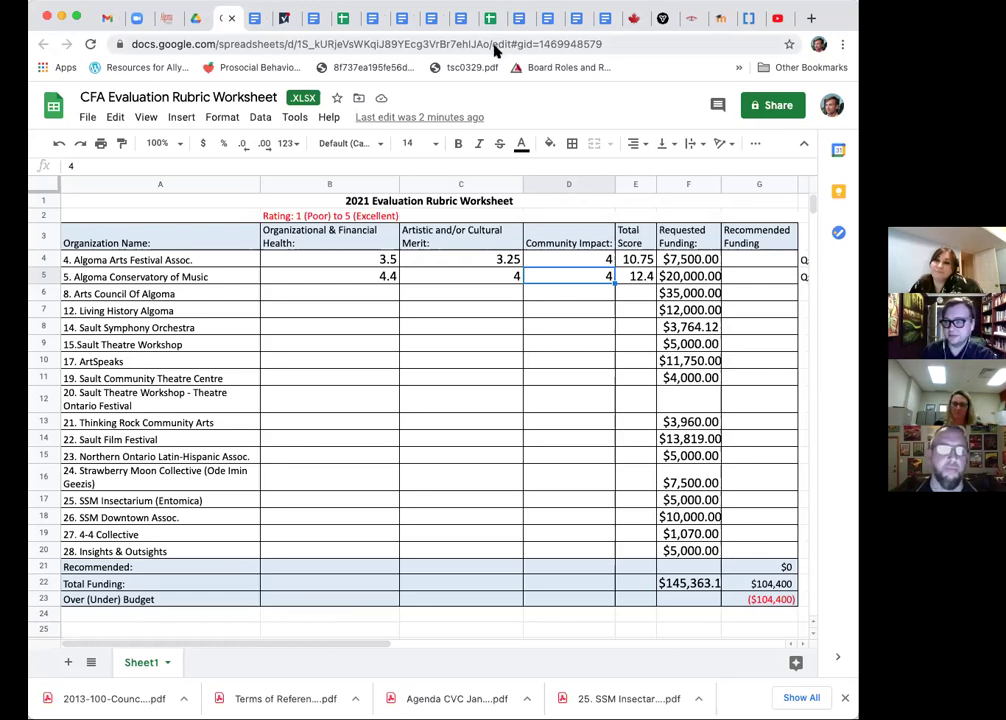
left_click(330, 292)
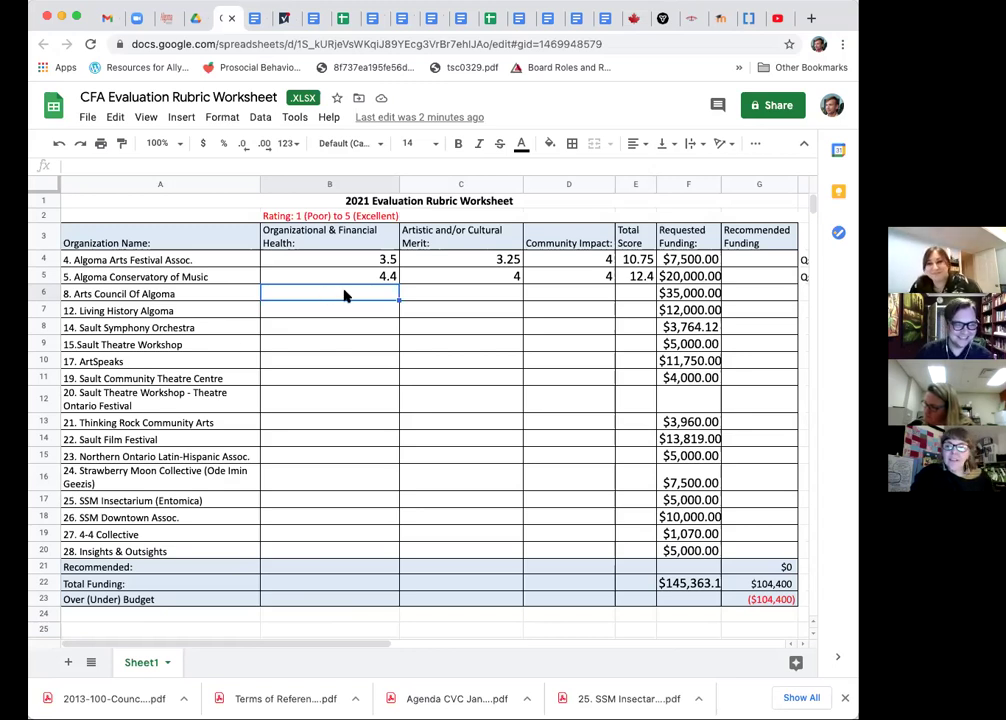
type("=")
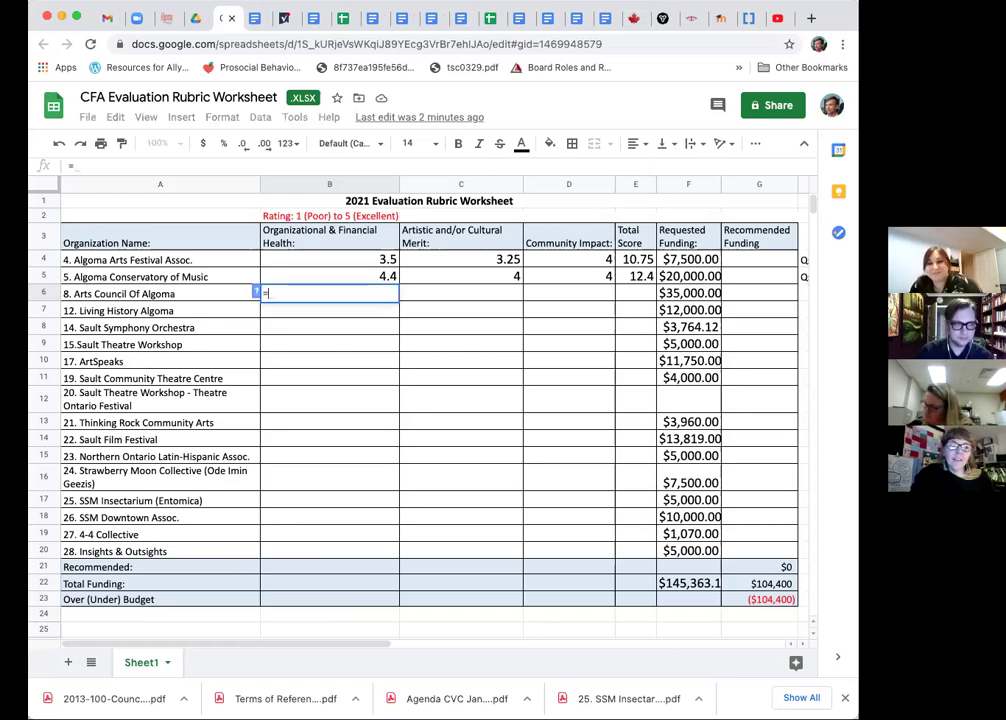
type("()/")
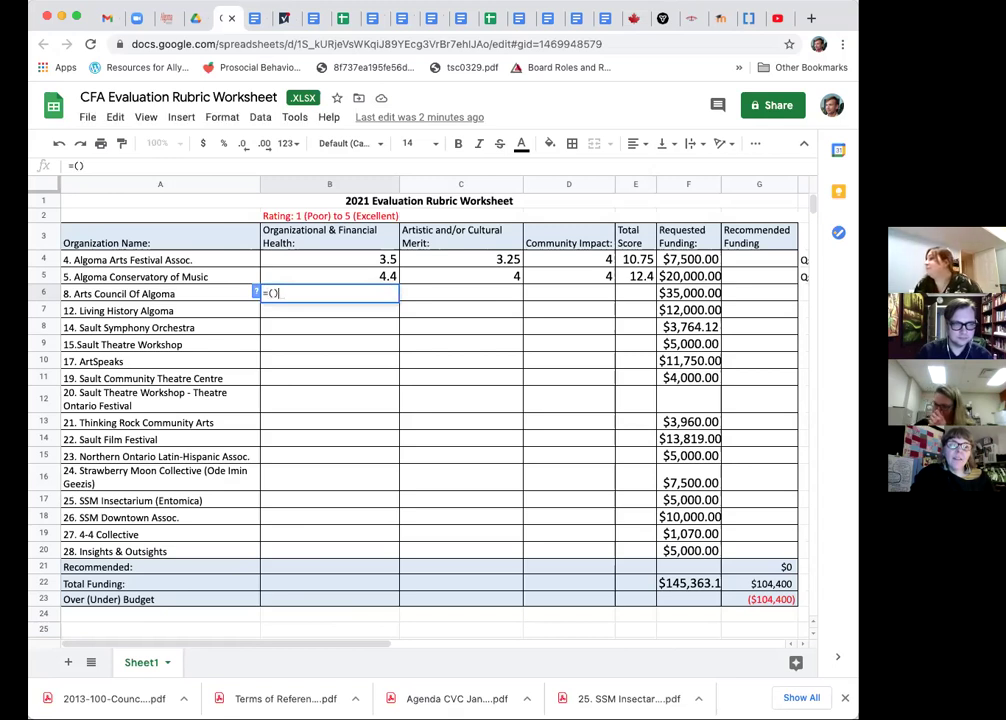
key("Return")
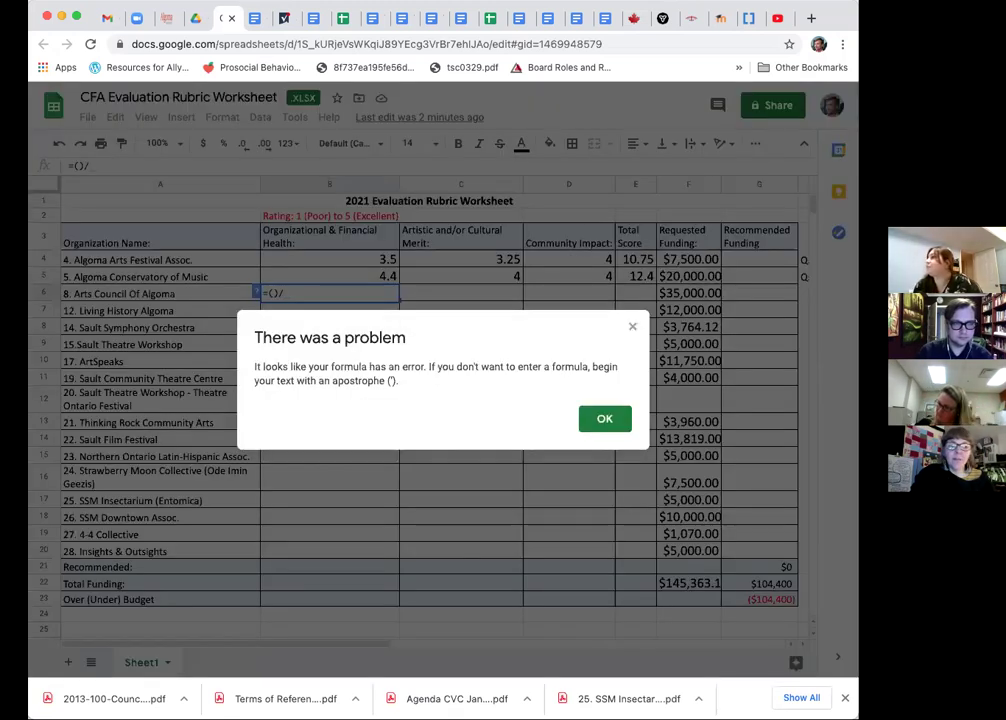
left_click(603, 420)
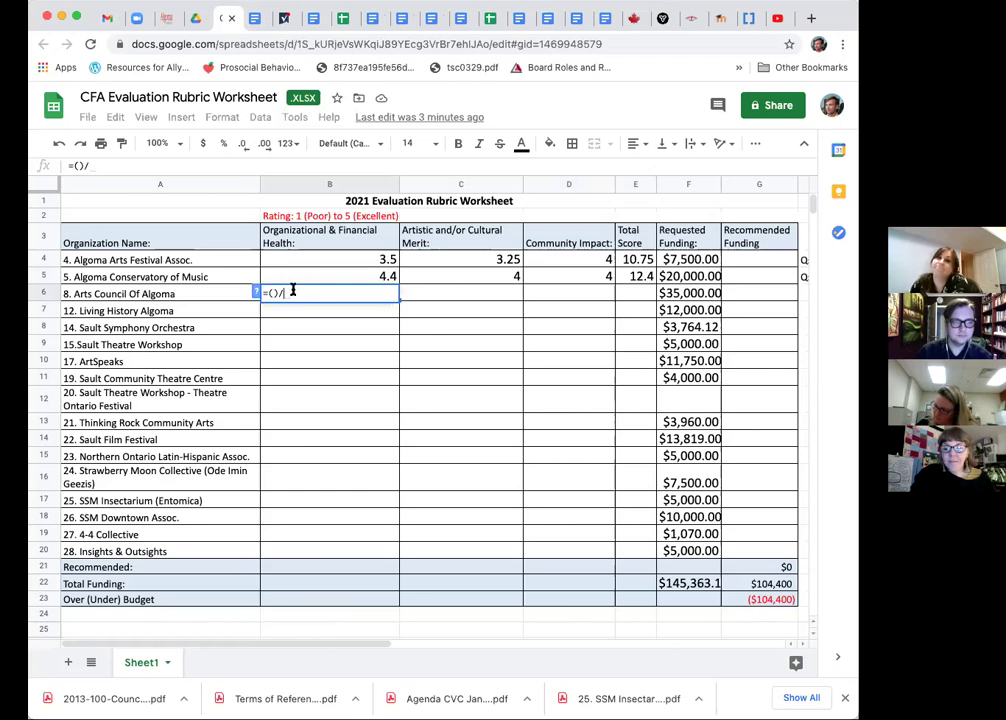
left_click(413, 300)
key("BackSpace")
key("BackSpace")
key("Return")
key("Return")
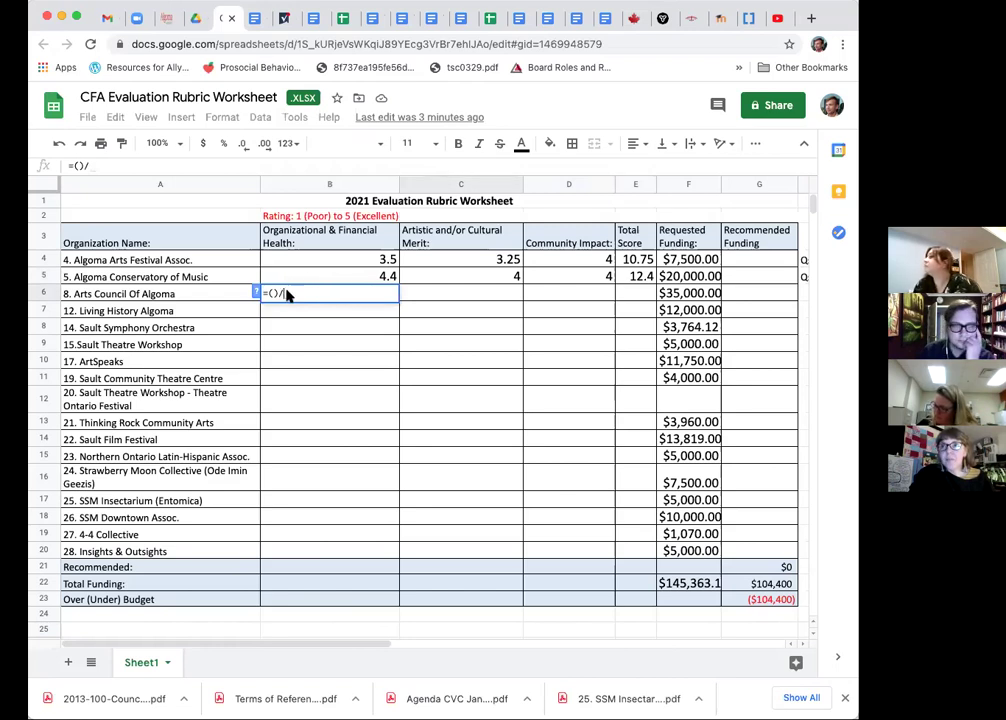
key("BackSpace")
key("BackSpace")
key("BackSpace")
key("BackSpace")
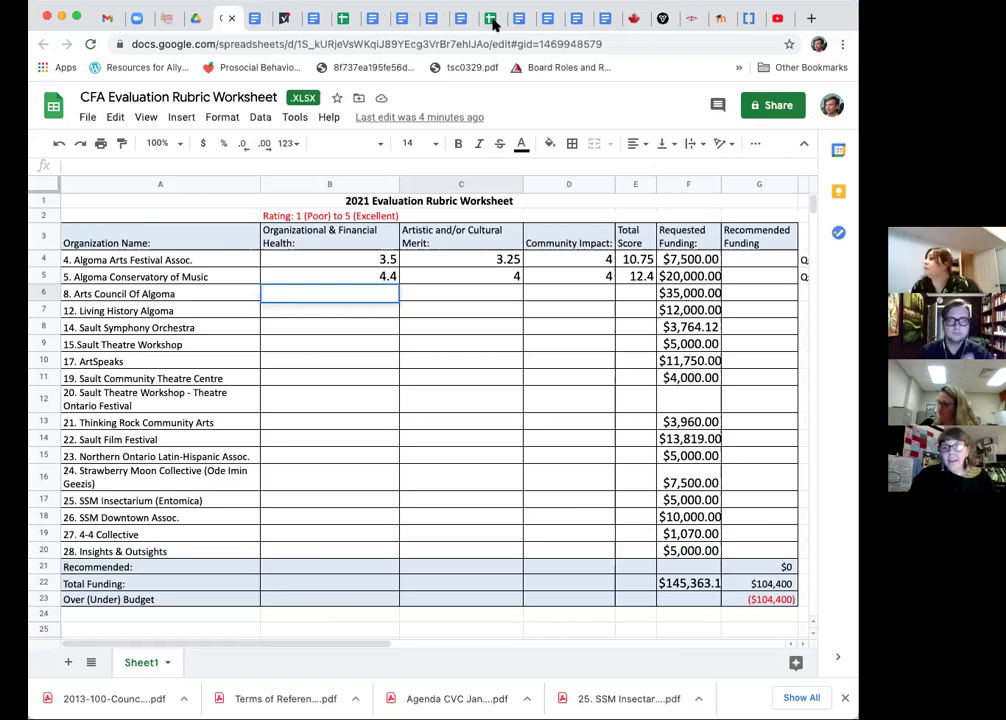
- Enter a score of 3 for Arts Council Of Algoma in each rubric category, B6, C6 and D6
double_click(363, 293)
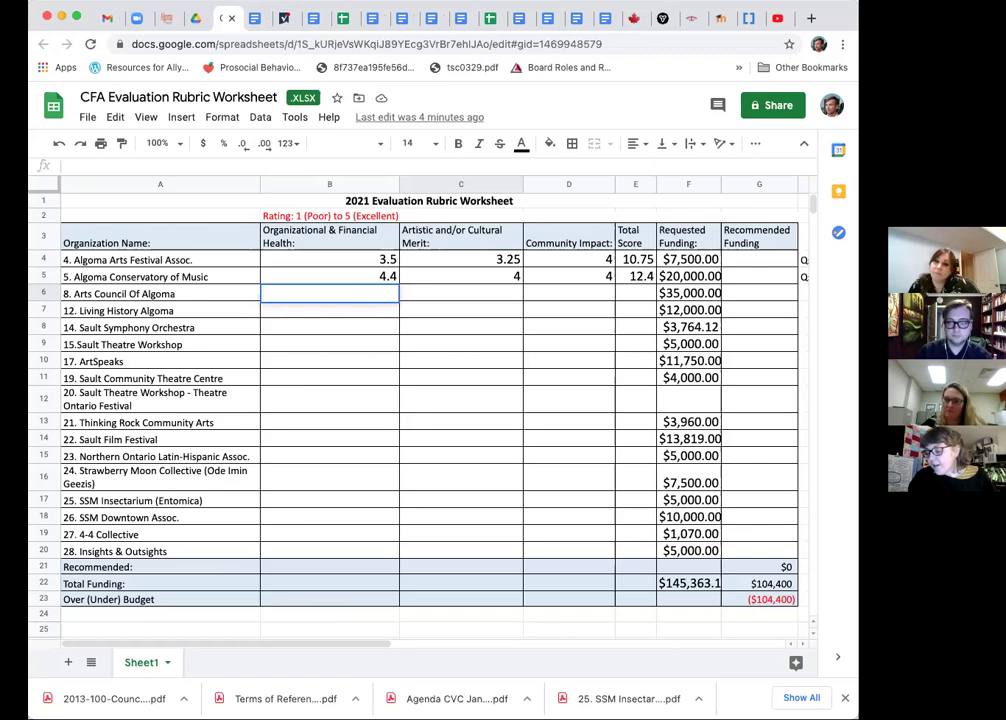
type("3")
left_click(471, 296)
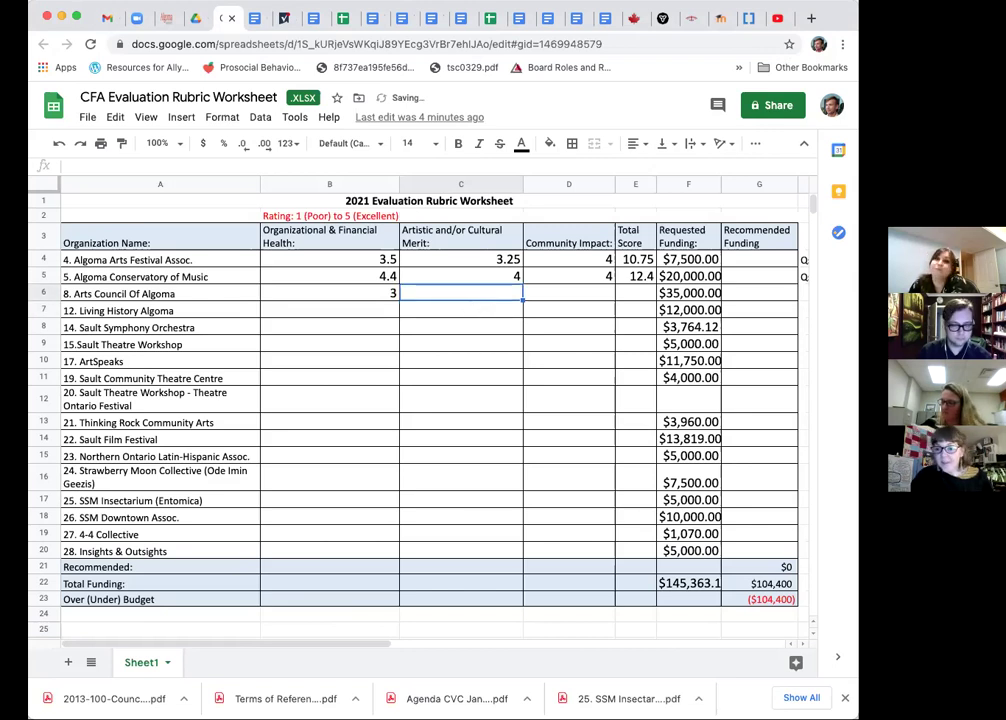
type("3")
key("Tab")
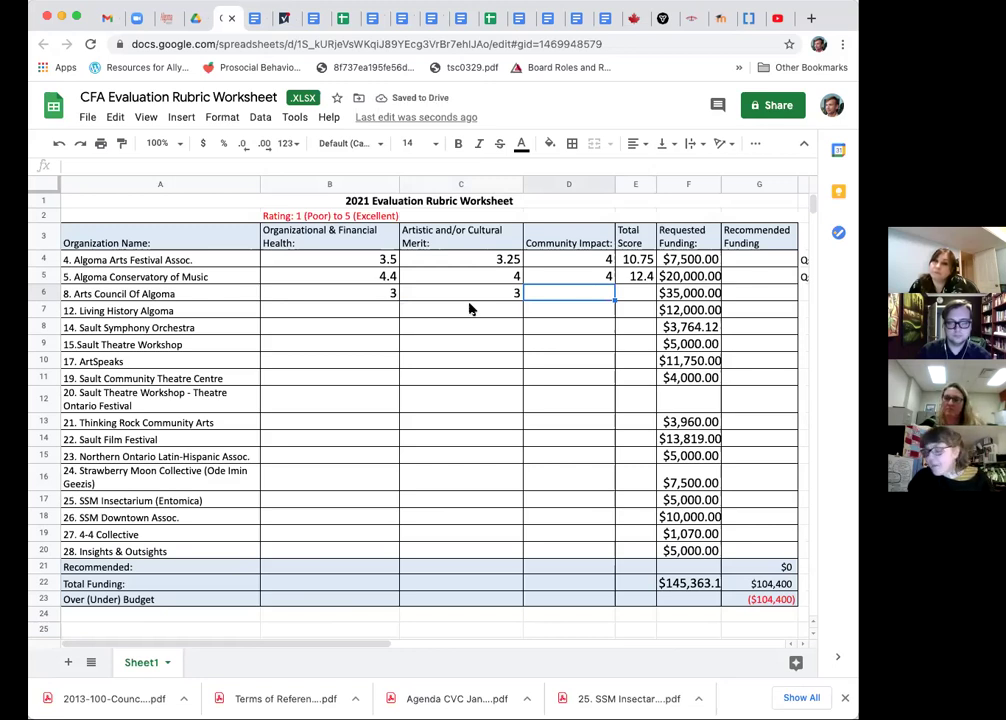
type("3")
key("Tab")
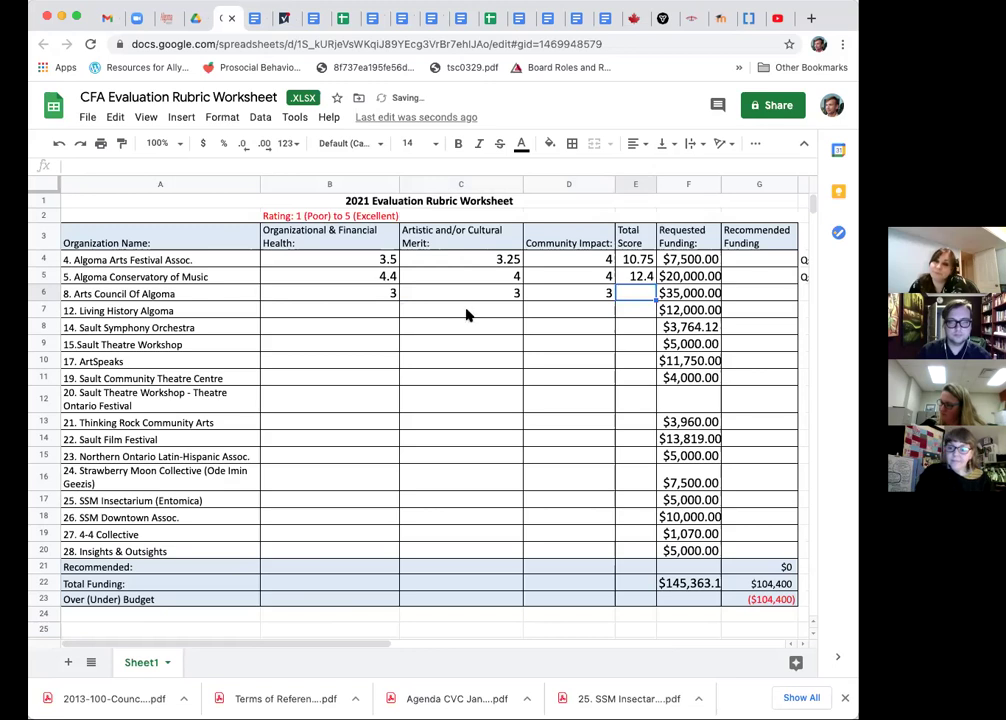
- Total the three rubric scores for Arts Council Of Algoma in E6 with a SUM of B6:D6
scroll(651, 226, "right", 4)
scroll(651, 226, "right", 2)
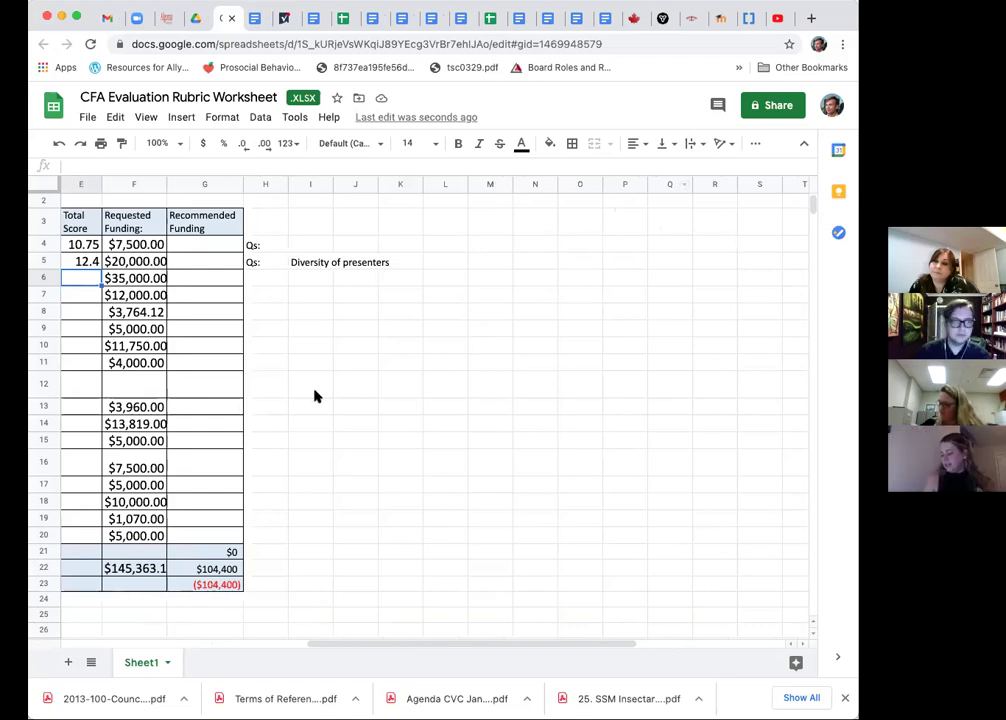
scroll(320, 390, "left", 5)
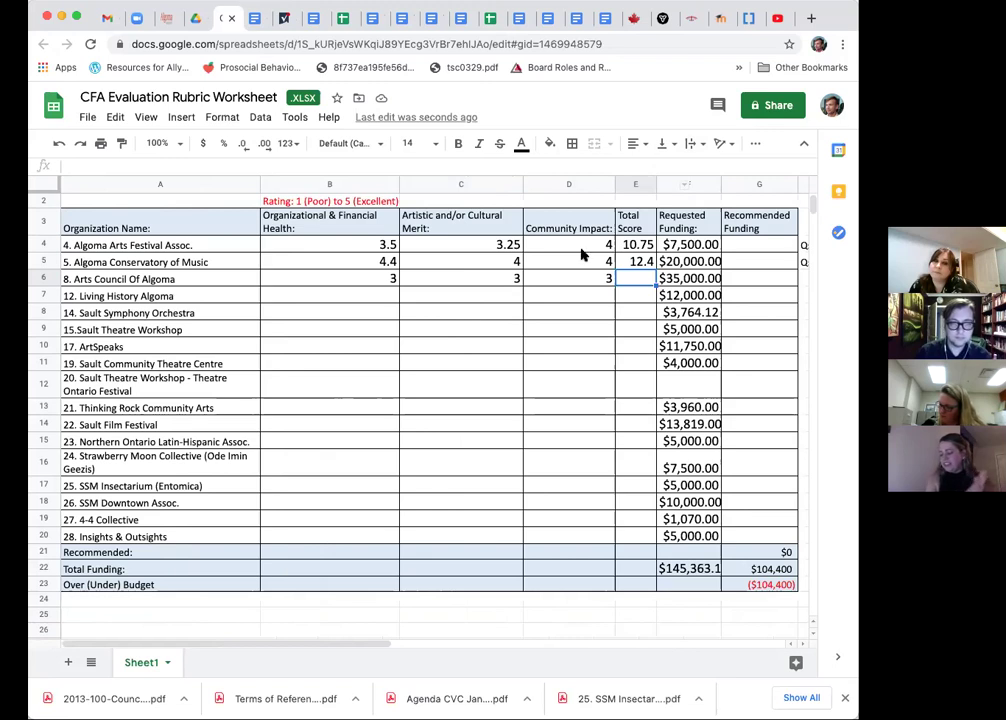
type("=SUM(")
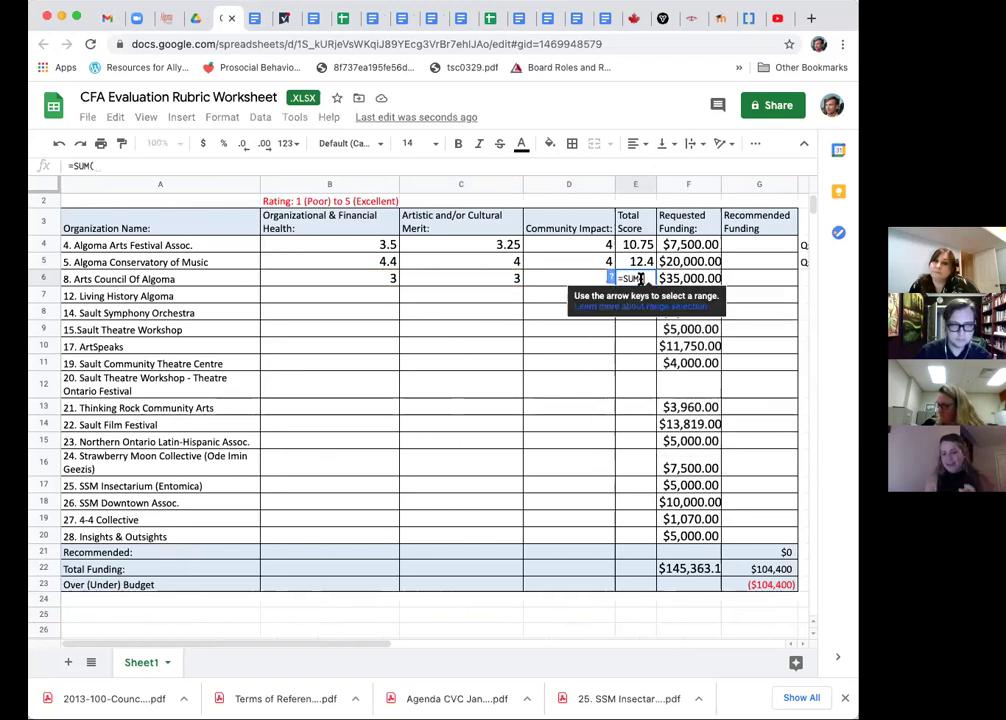
left_click_drag(390, 281, 541, 287)
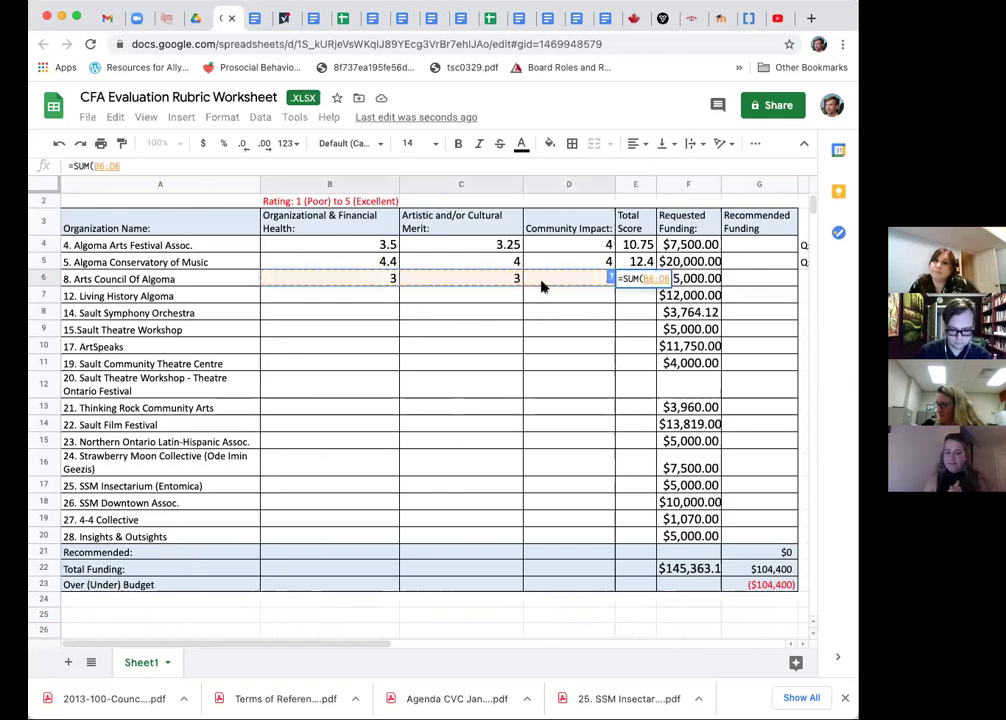
key("Return")
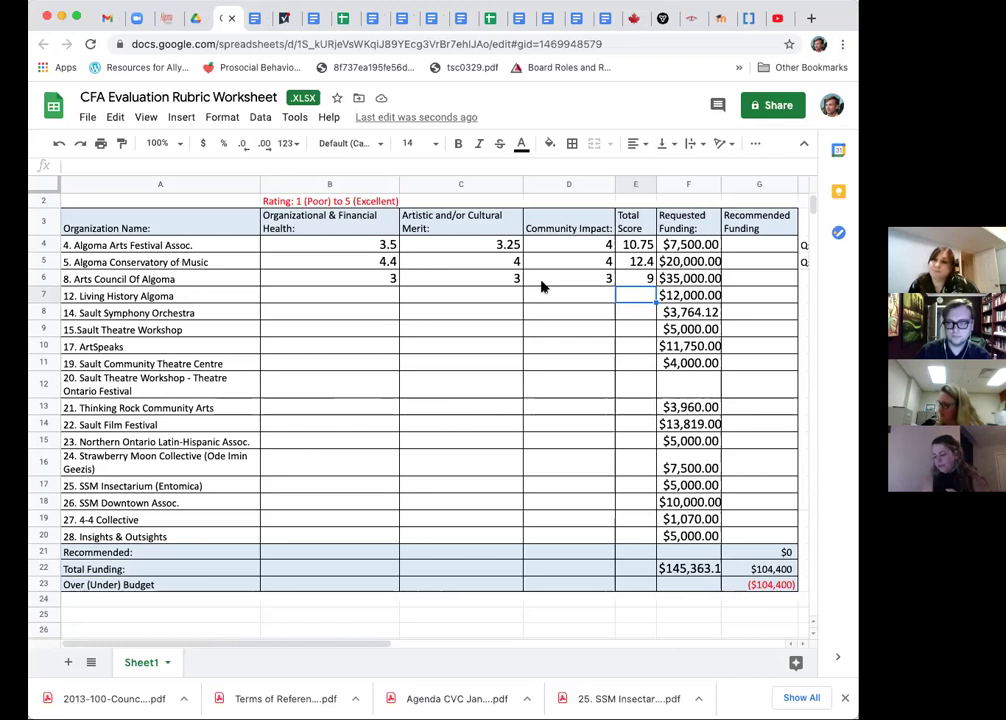
- Append a second committee member's scores to the Arts Council Of Algoma row, making B6 3+2, C6 3+3 and D6 3+3
left_click(382, 284)
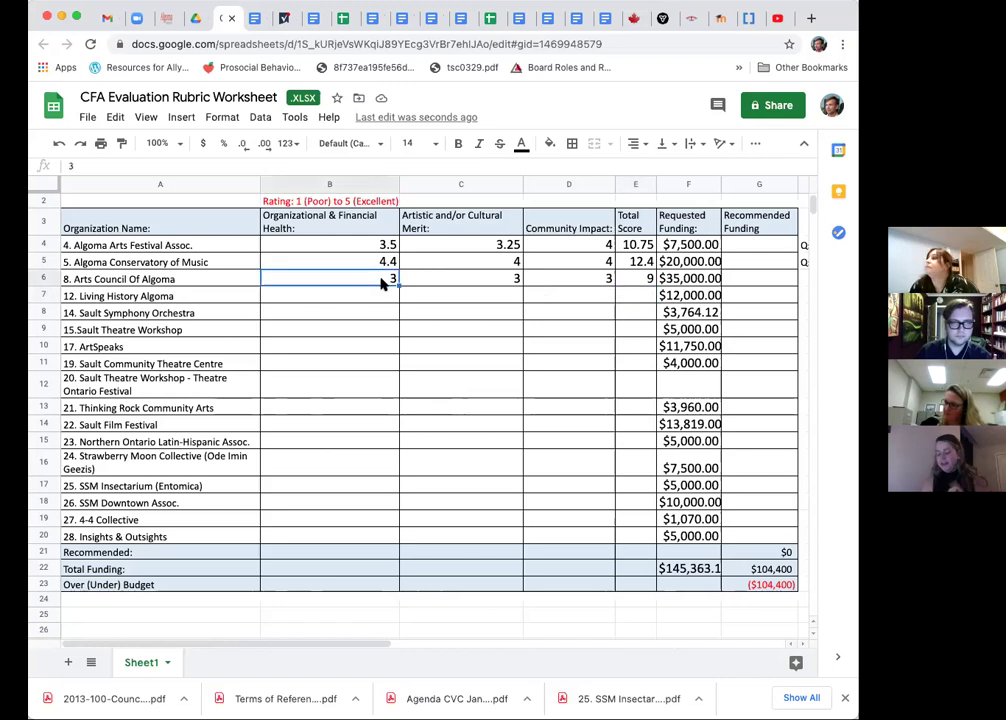
left_click(183, 170)
type("+2")
key("Tab")
left_click(184, 170)
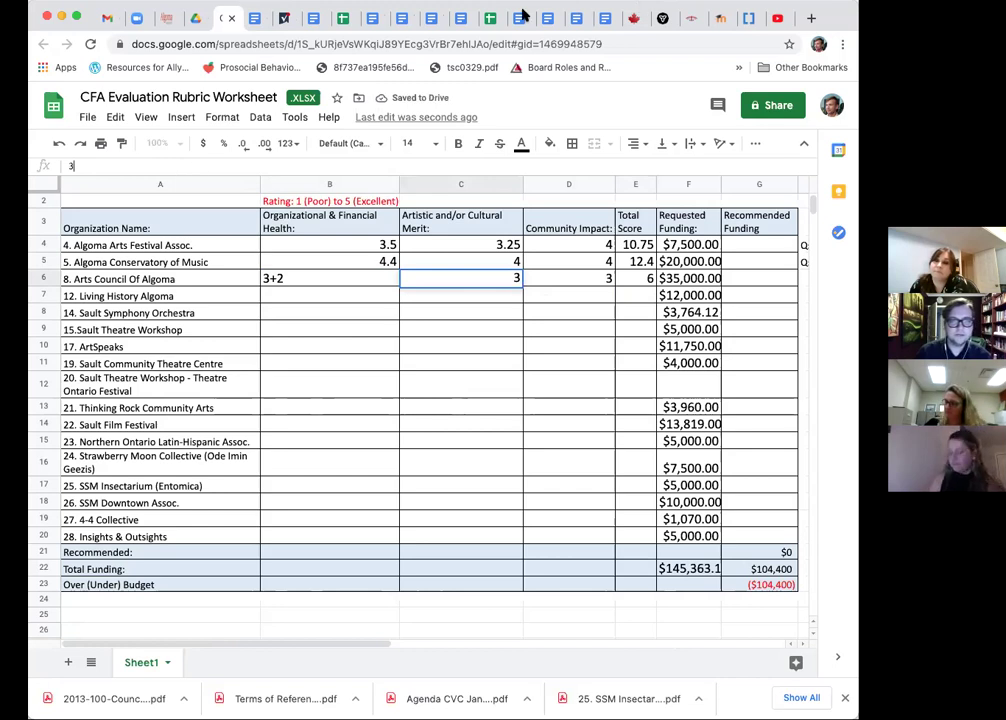
double_click(490, 279)
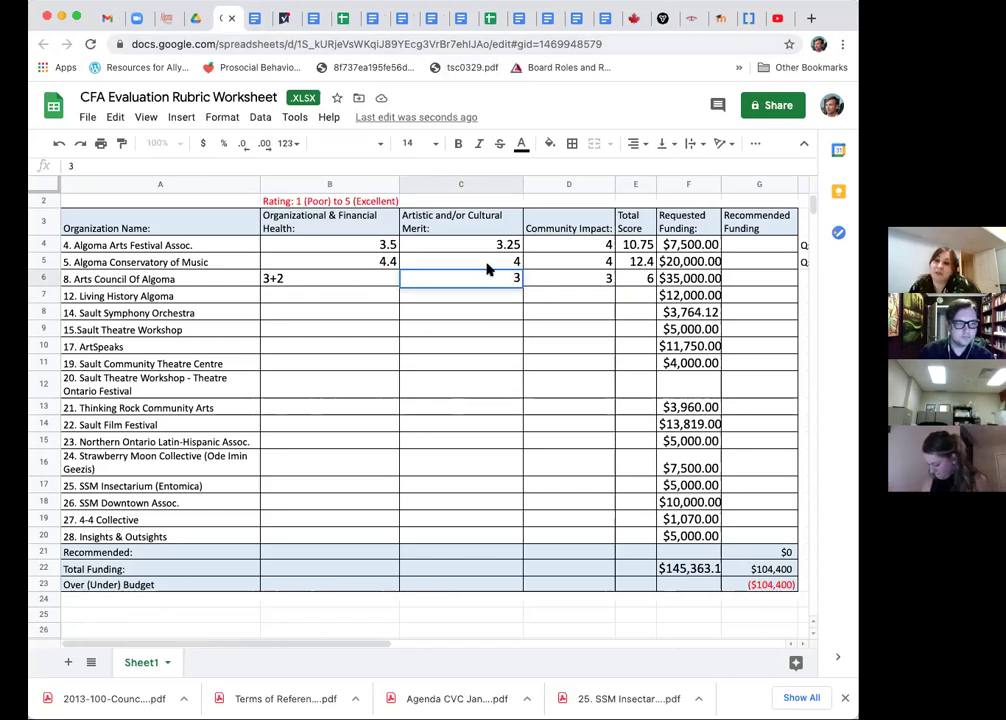
type("3+3")
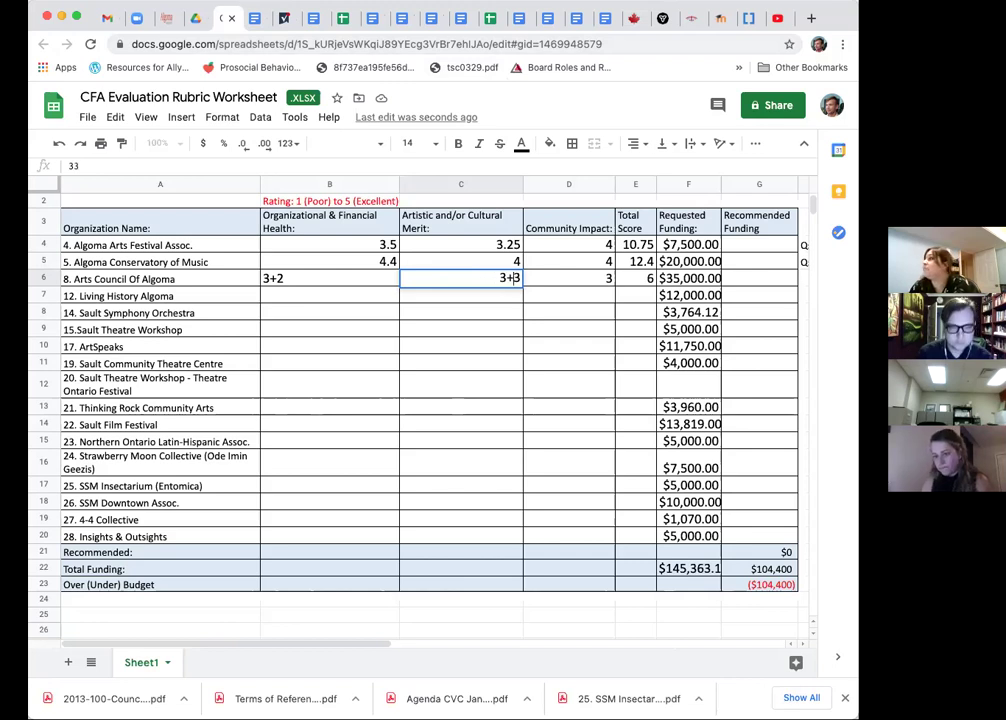
key("Tab")
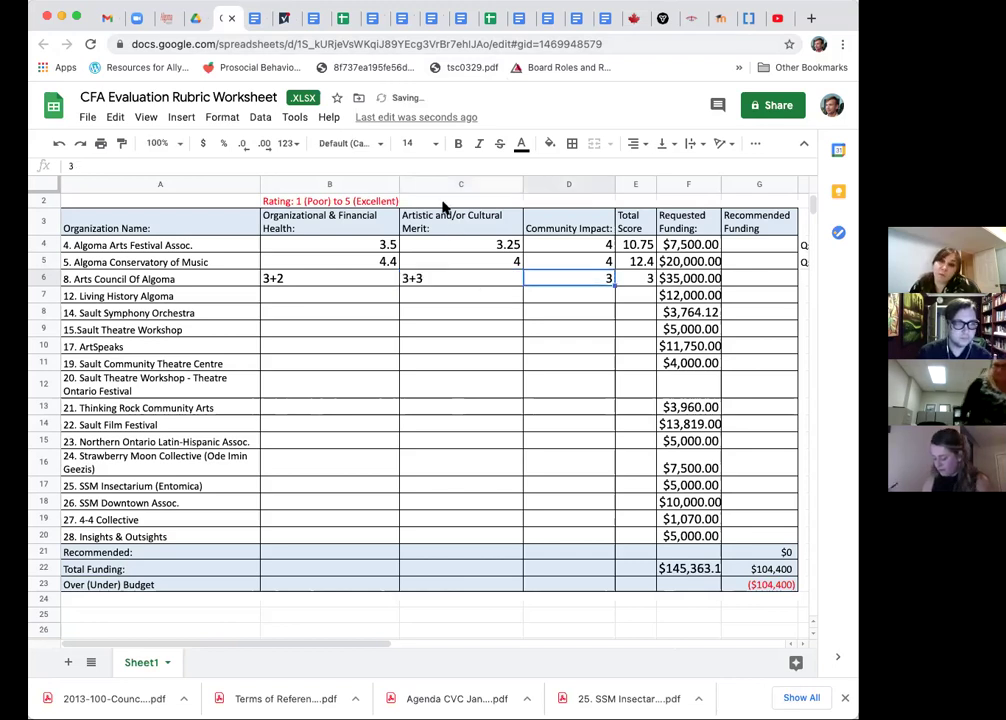
left_click(438, 165)
type("+3")
key("Return")
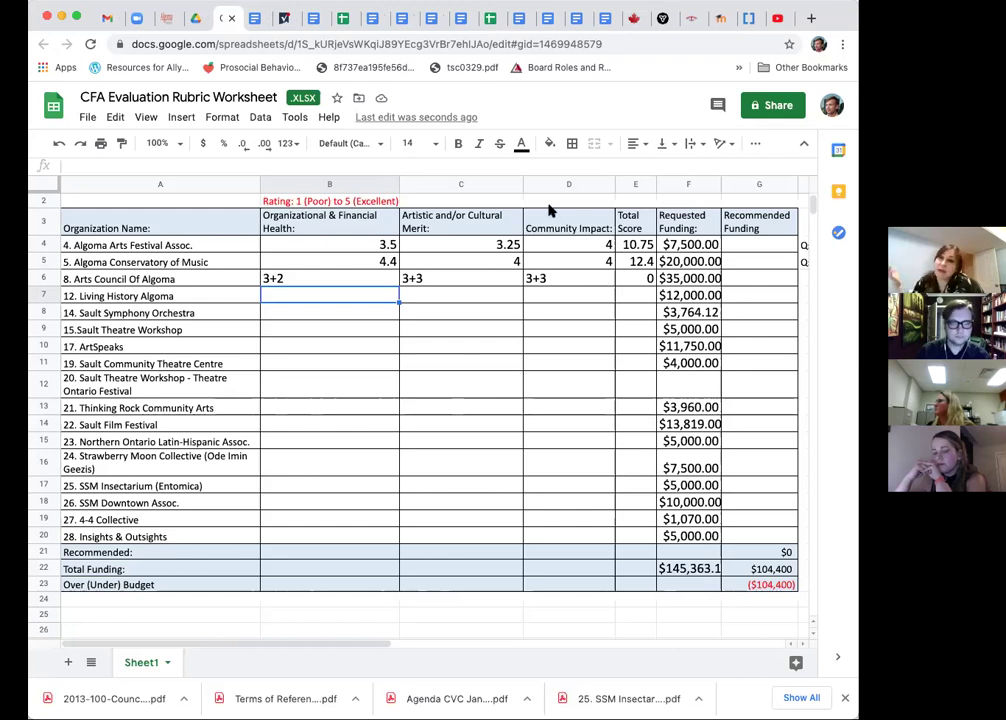
- Add a third set of scores for Arts Council Of Algoma: +1 in B6, +3 in C6 and +3 in D6
left_click(386, 278)
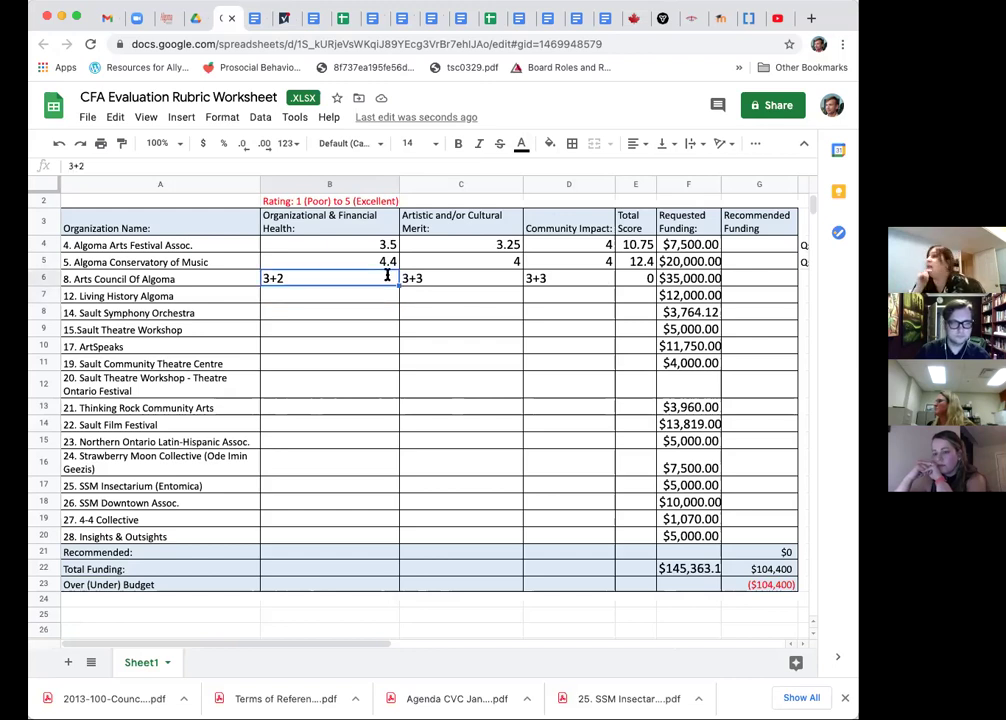
double_click(386, 278)
type("+1")
left_click(418, 278)
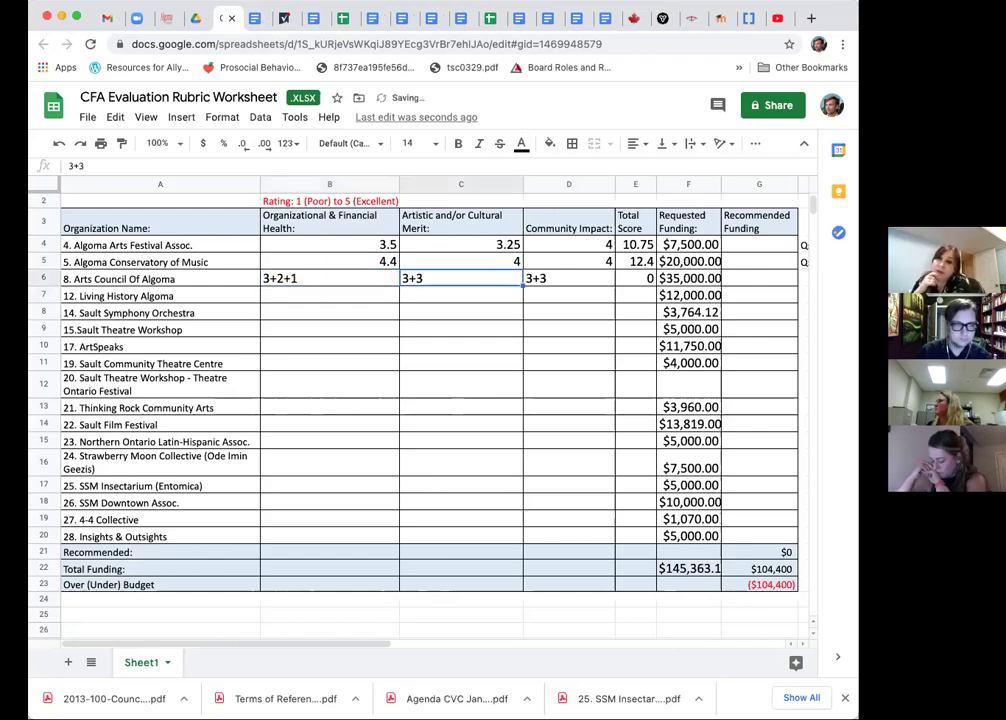
double_click(430, 280)
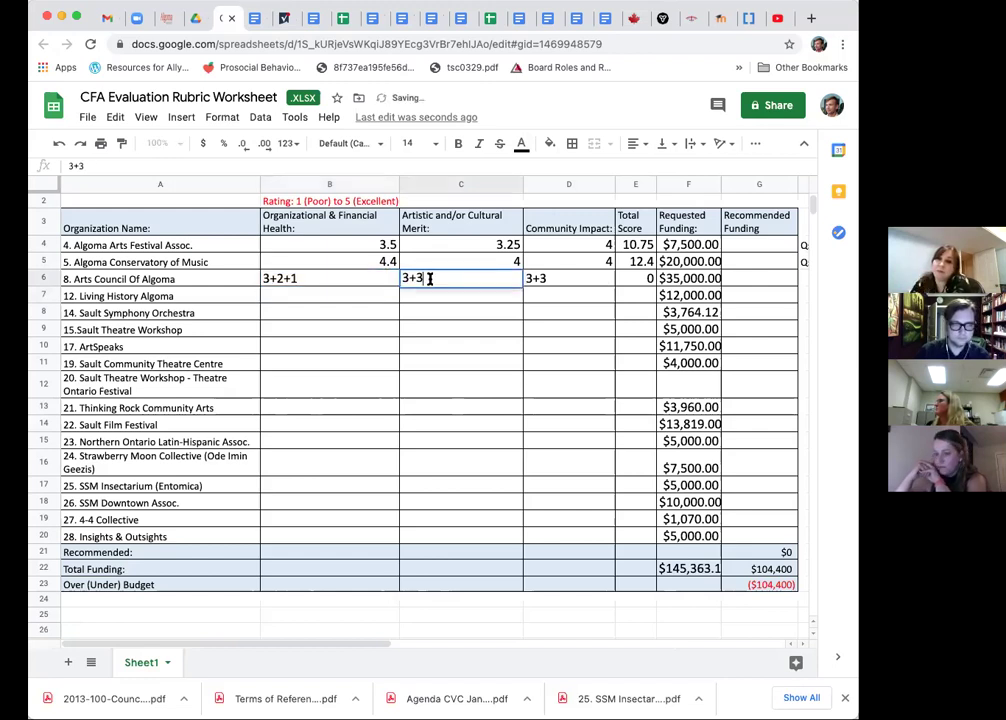
type("+3")
key("Return")
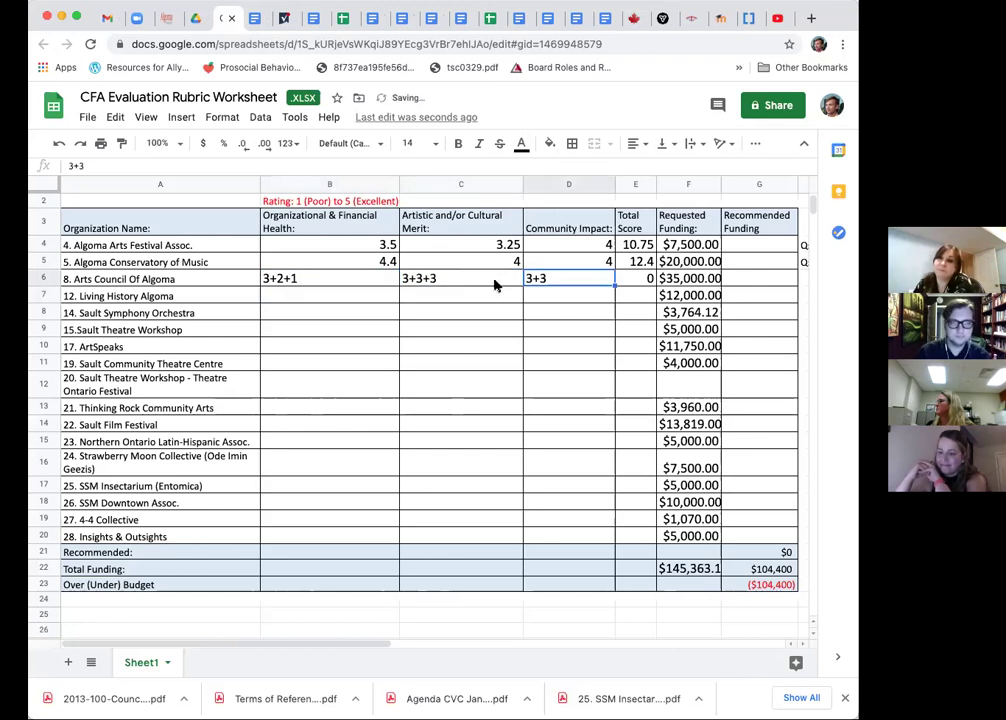
left_click(572, 281)
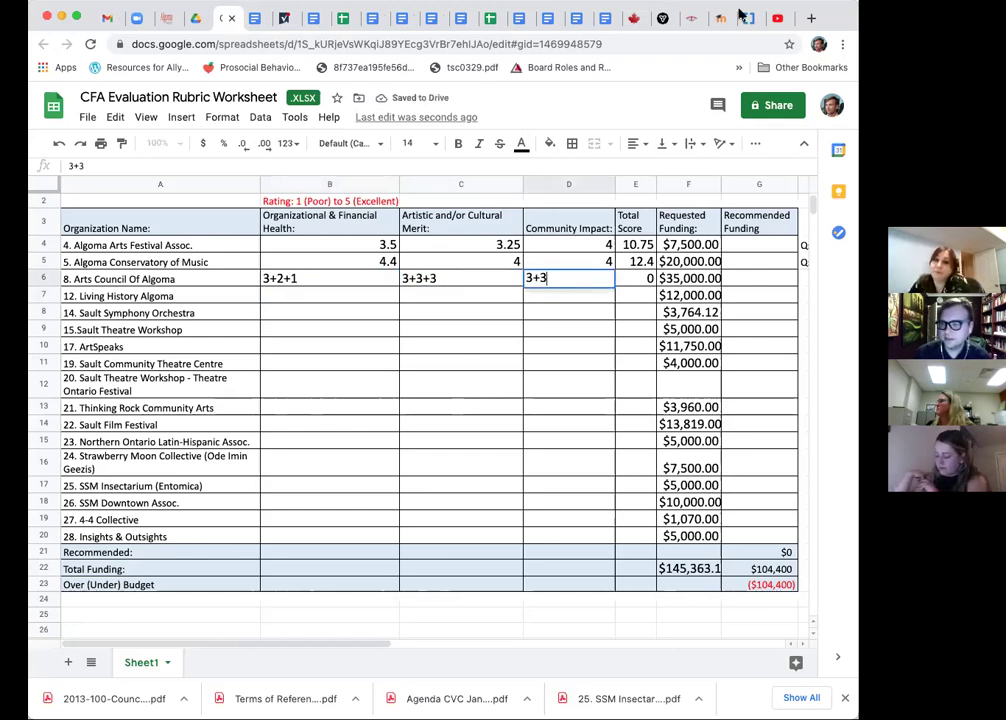
type("+3")
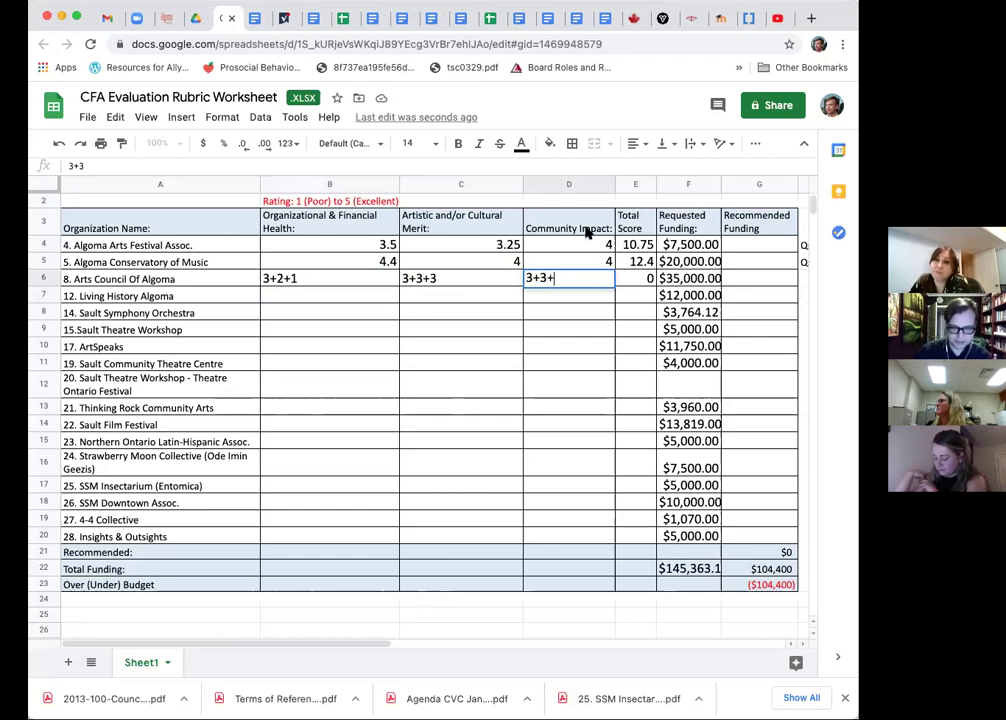
key("Return")
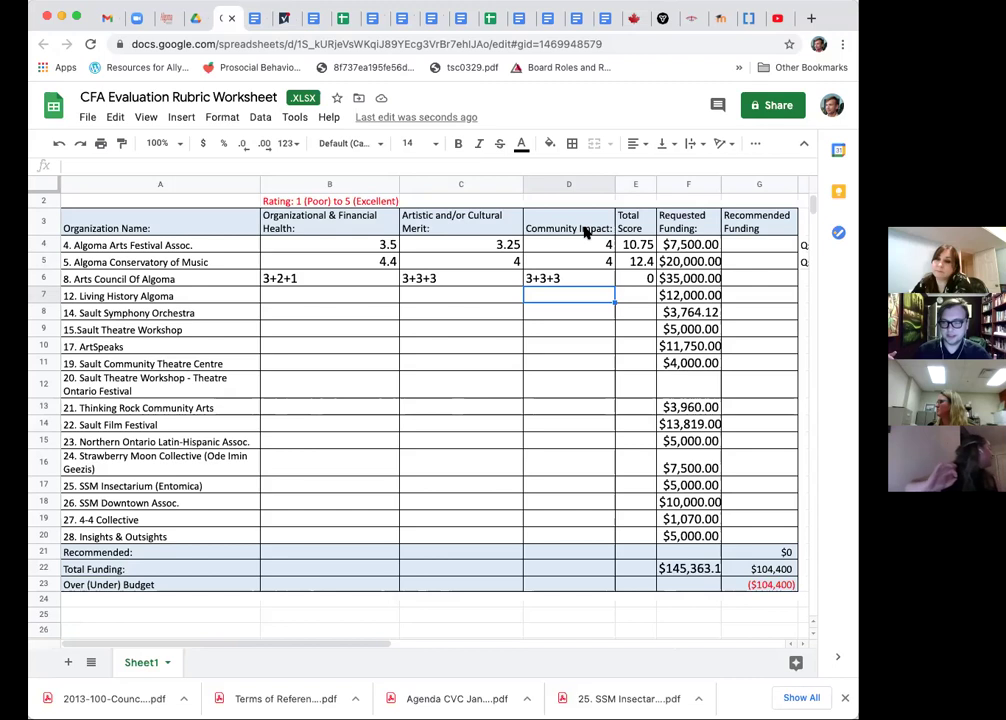
- Extend the Arts Council Of Algoma scores with a fourth set, making B6 3+2+1+1, C6 3+3+3+3 and D6 3+3+3+3
left_click(362, 281)
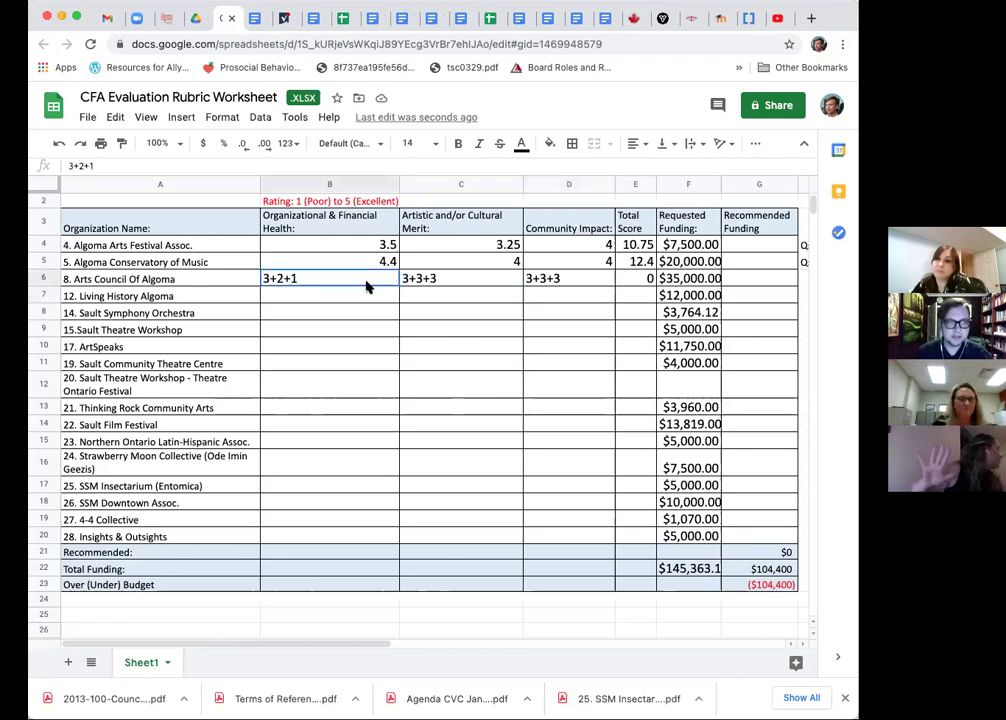
double_click(368, 282)
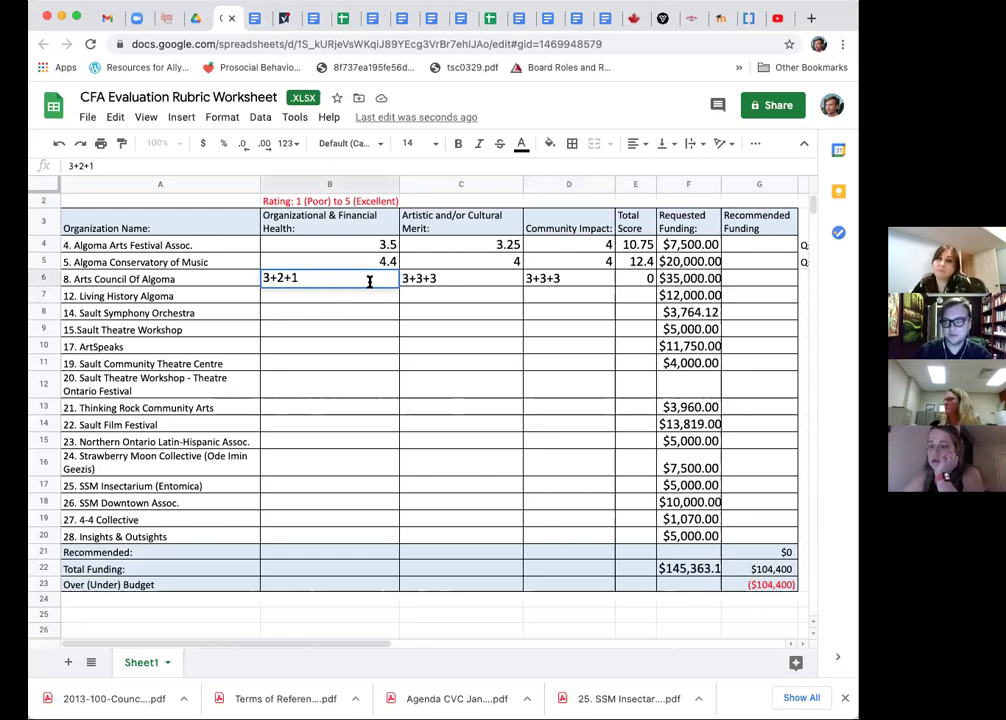
type("+1")
key("Tab")
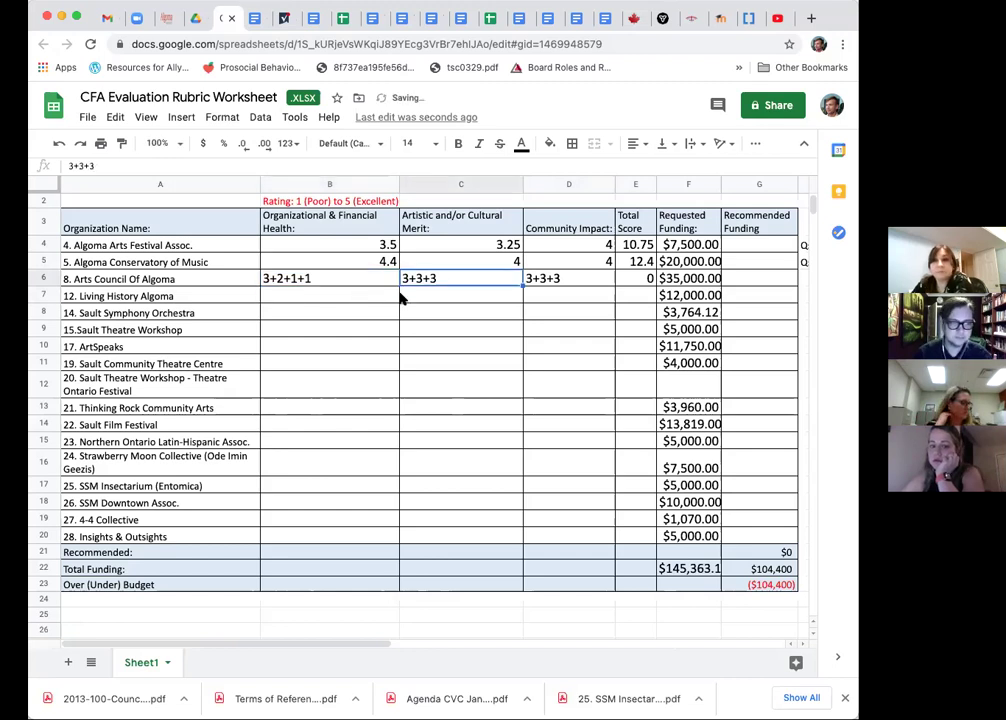
double_click(460, 278)
type("+3")
key("Tab")
double_click(594, 283)
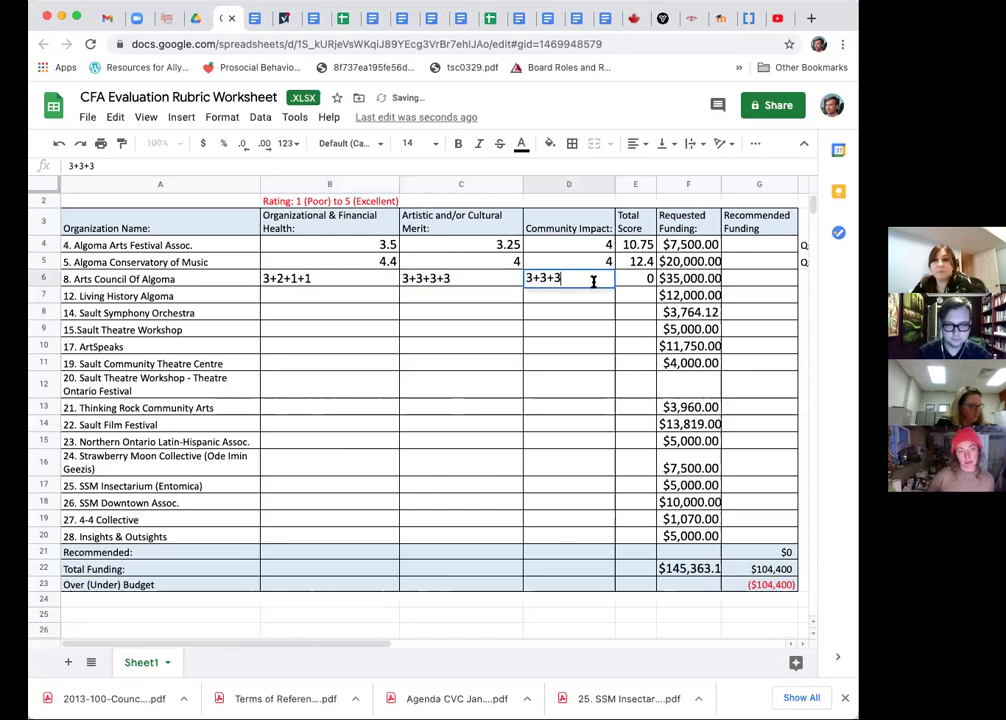
type("+3")
key("Return")
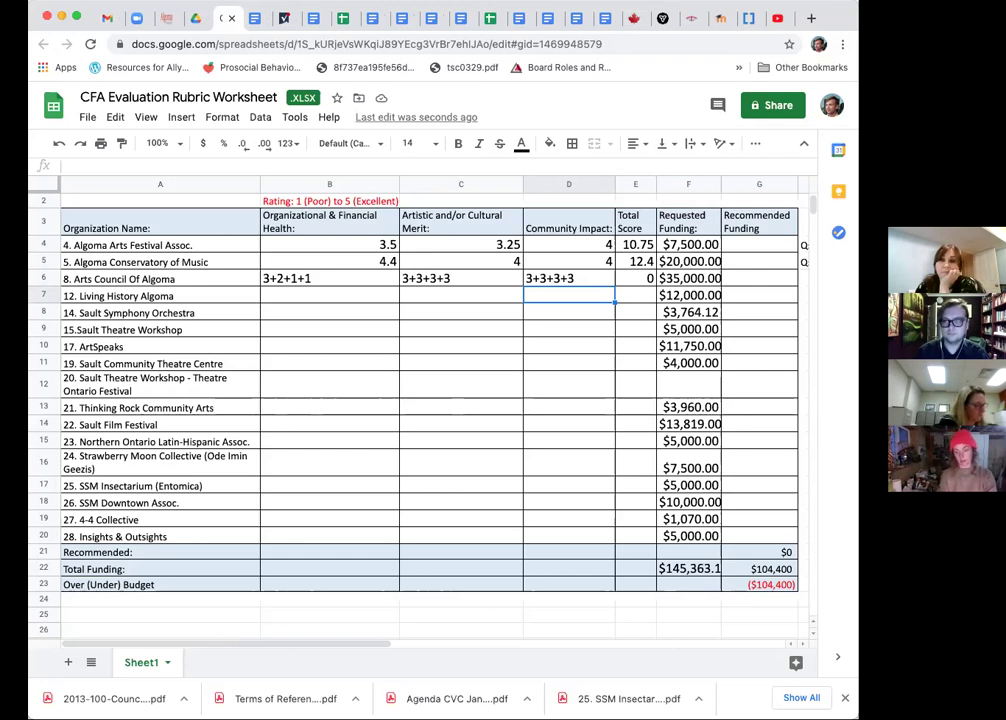
- Append a fifth score of 2 to the organizational and financial health entry in B6
left_click(333, 284)
double_click(333, 284)
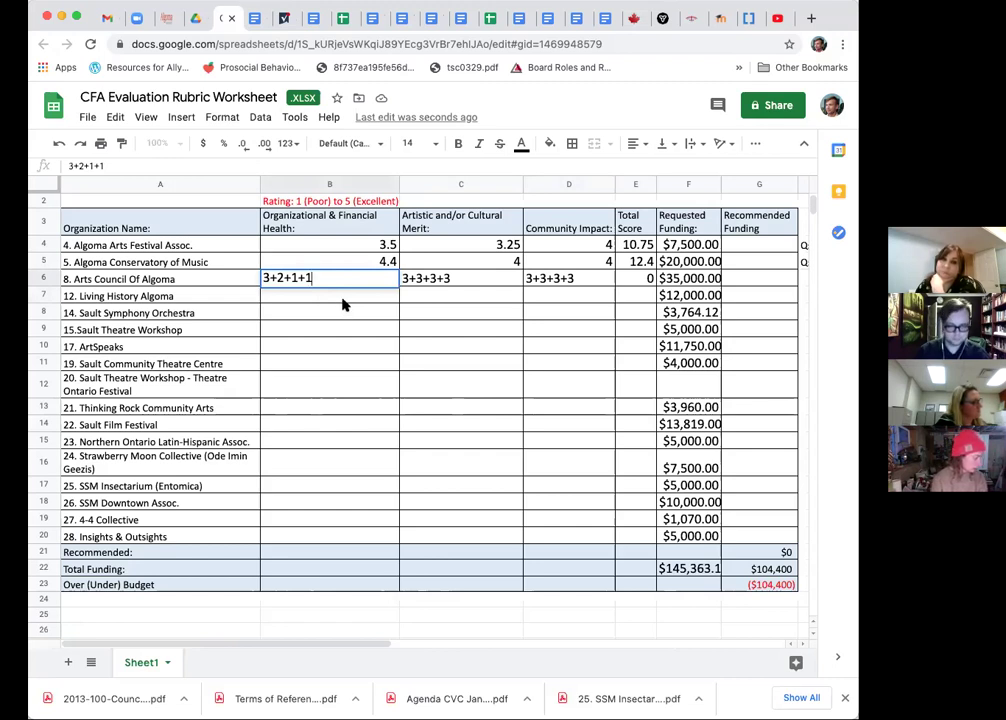
type("+2")
left_click(463, 278)
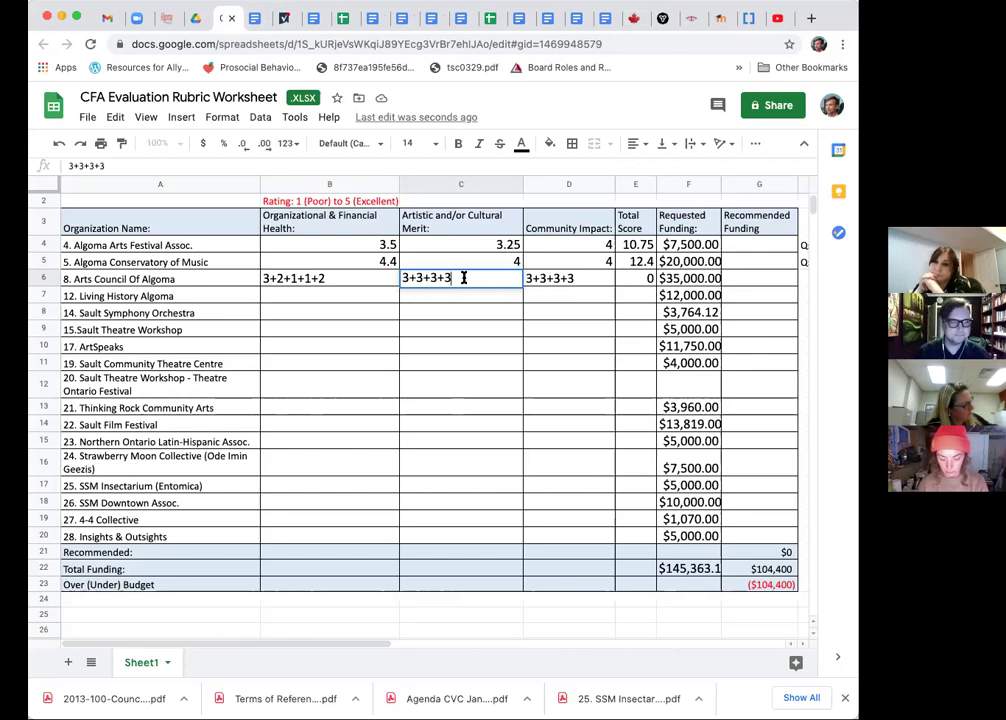
- Convert the organizational and financial health scores in B6 into the averaging formula =(3+2+1+1+2)/5
left_click(287, 280)
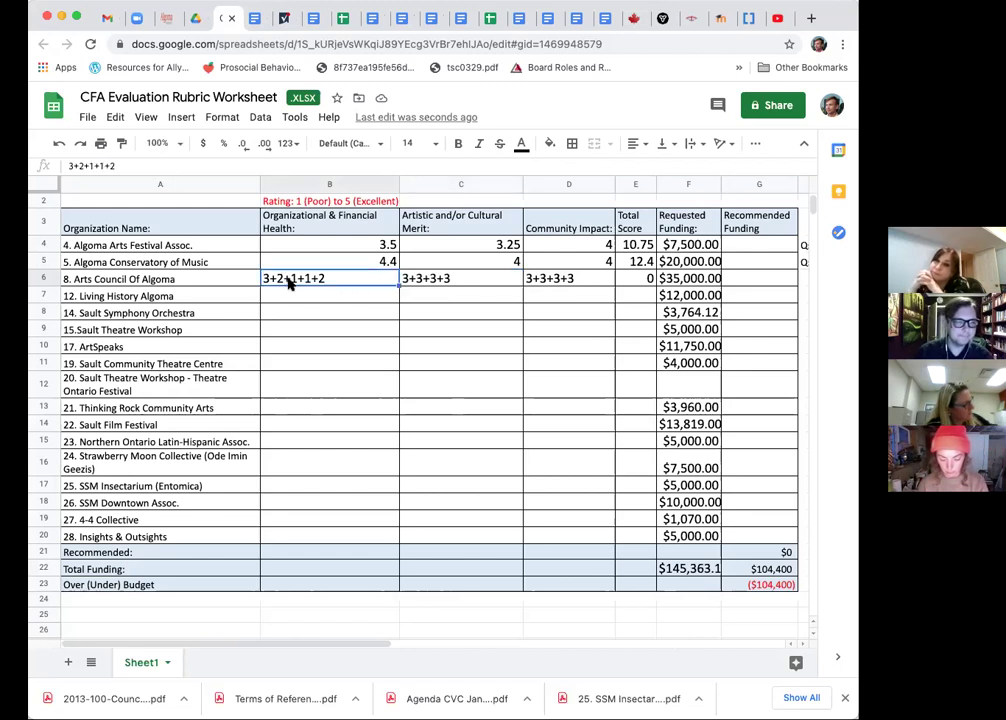
left_click(71, 167)
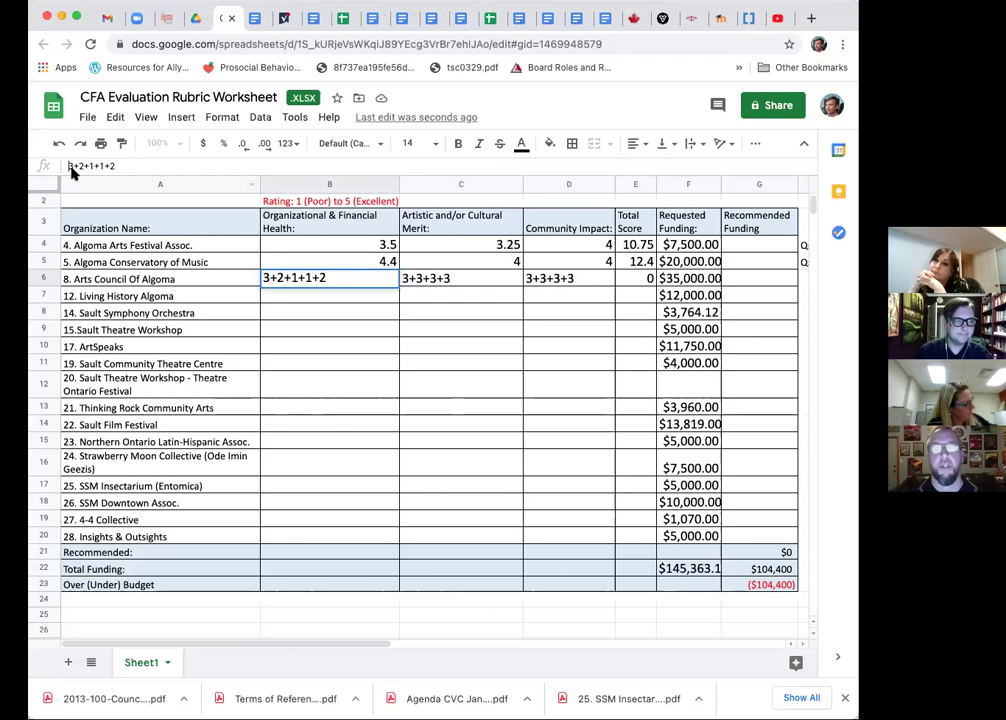
type("(")
left_click(141, 166)
type(")")
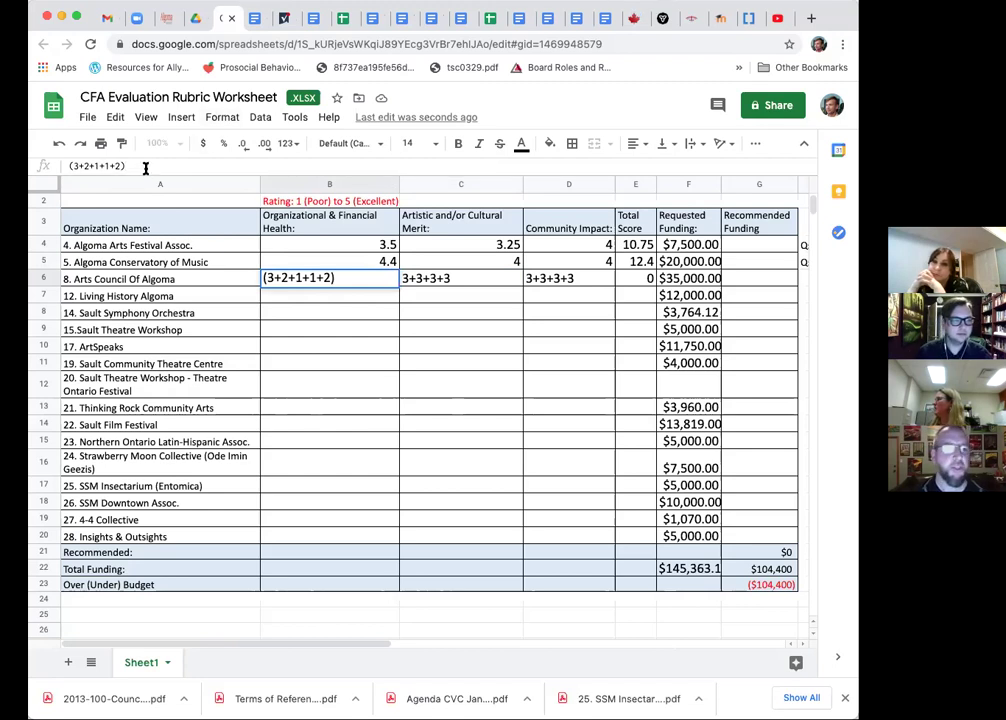
type("/5")
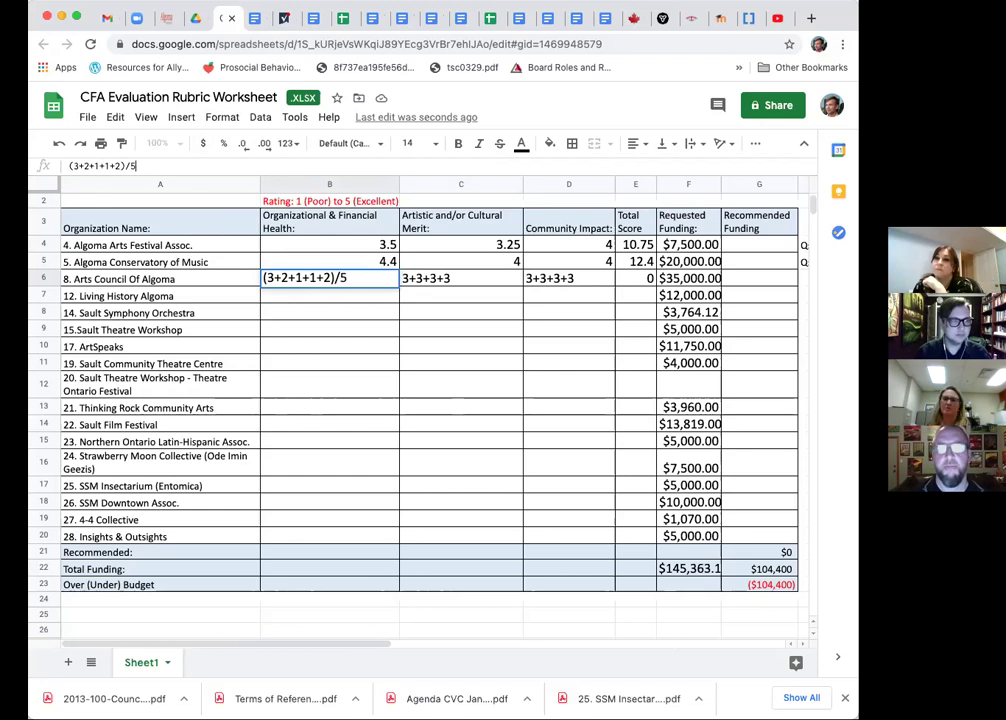
key("Return")
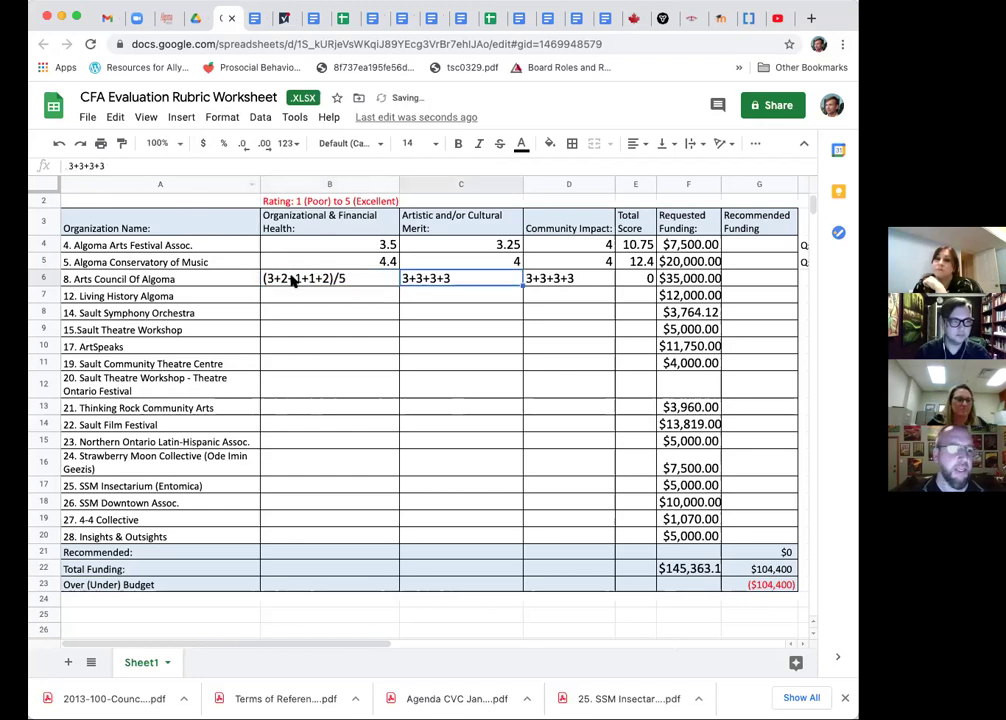
left_click(69, 165)
type("=")
key("Tab")
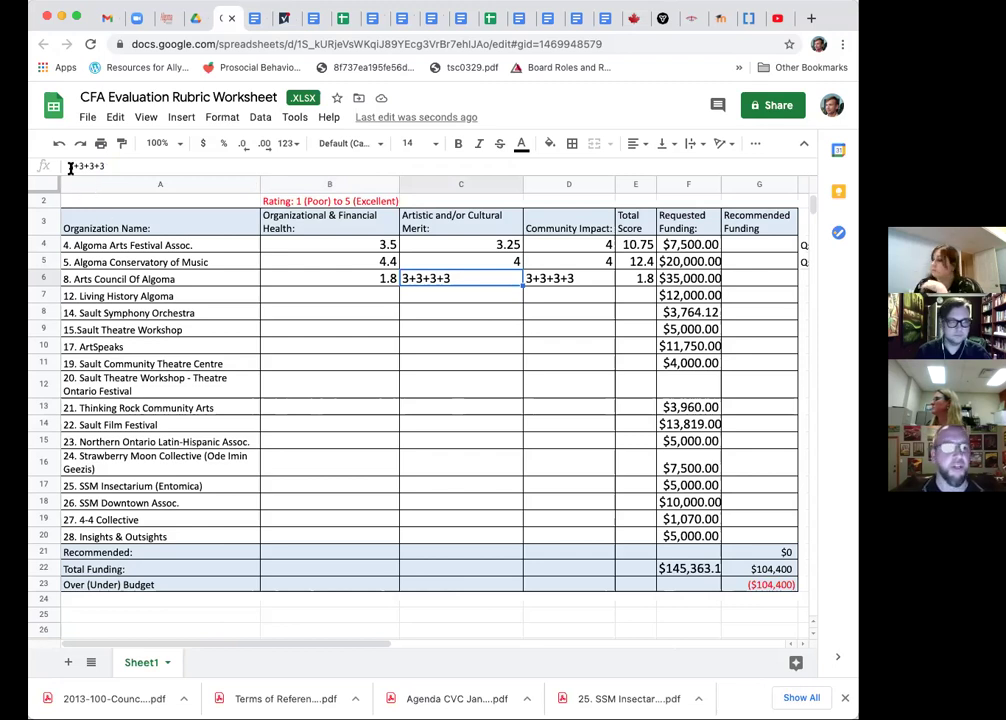
- Add a fifth score of 3 to the artistic and cultural merit entry in C6 and make it the formula =3+3+3+3+3/5
left_click(70, 166)
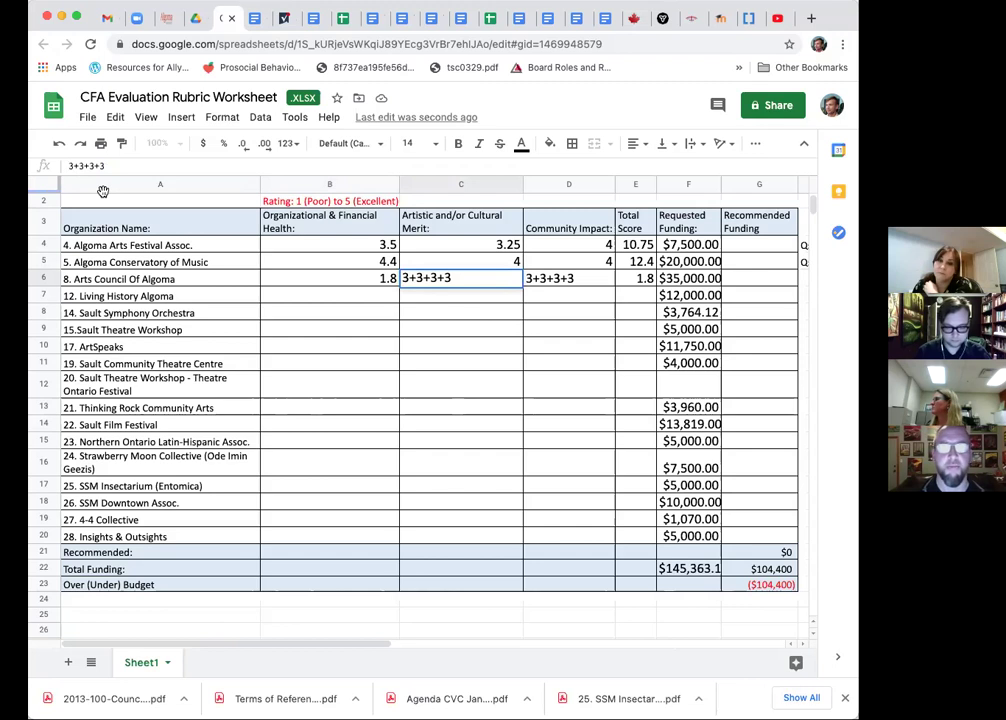
type("=")
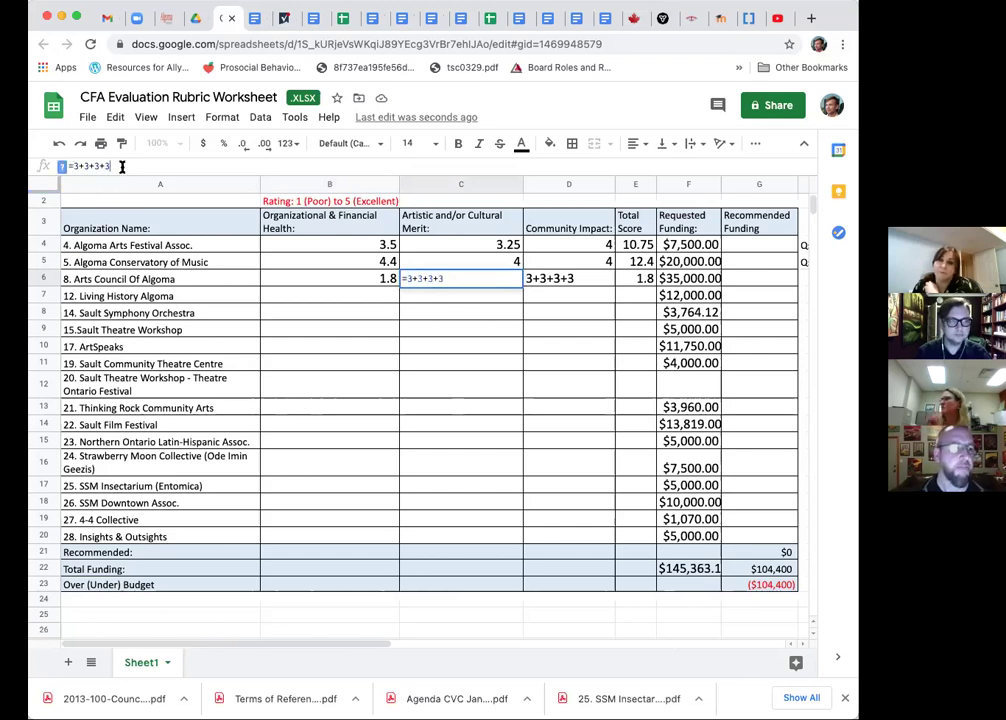
type("+3/5")
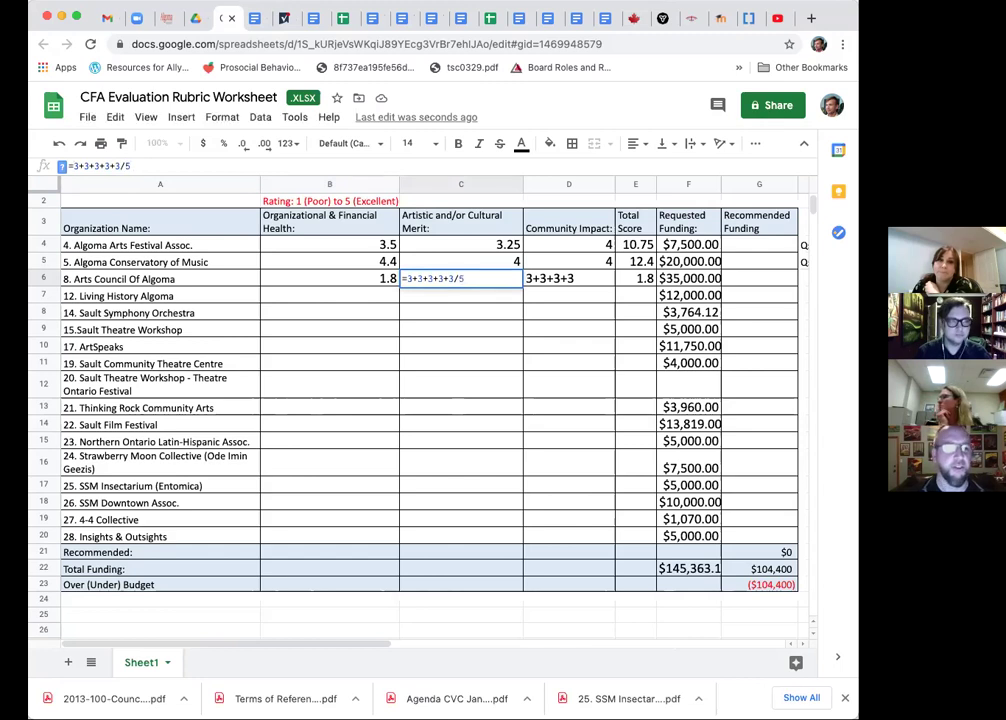
key("Return")
left_click(460, 278)
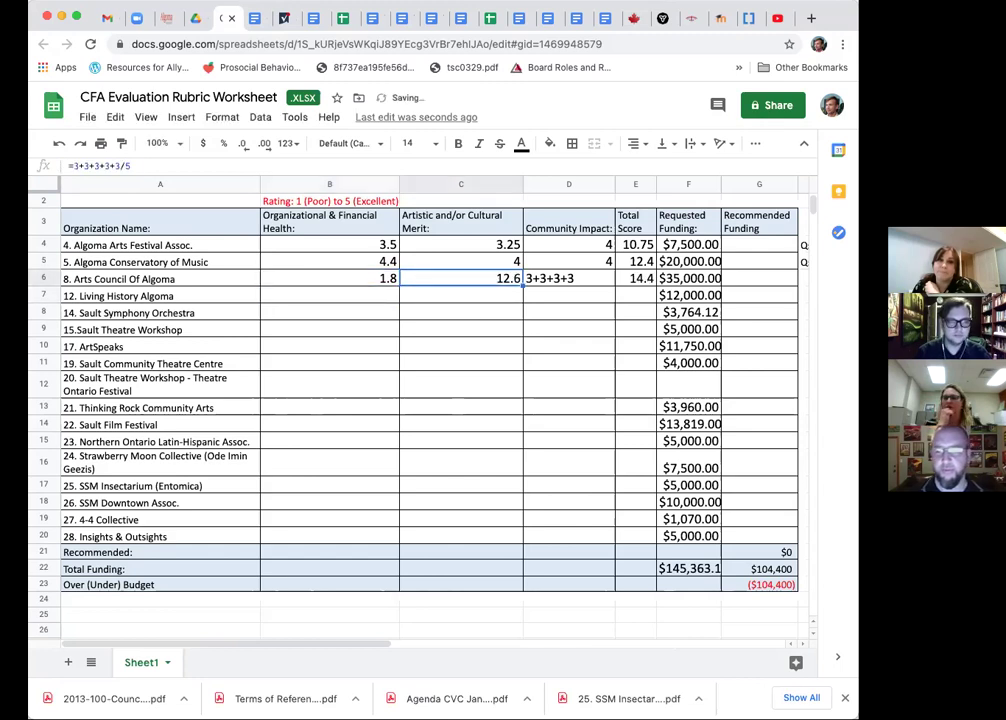
- Correct the artistic and cultural merit average for Arts Council Of Algoma in C6 to =(3+3+3+3+3)/5
left_click(73, 166)
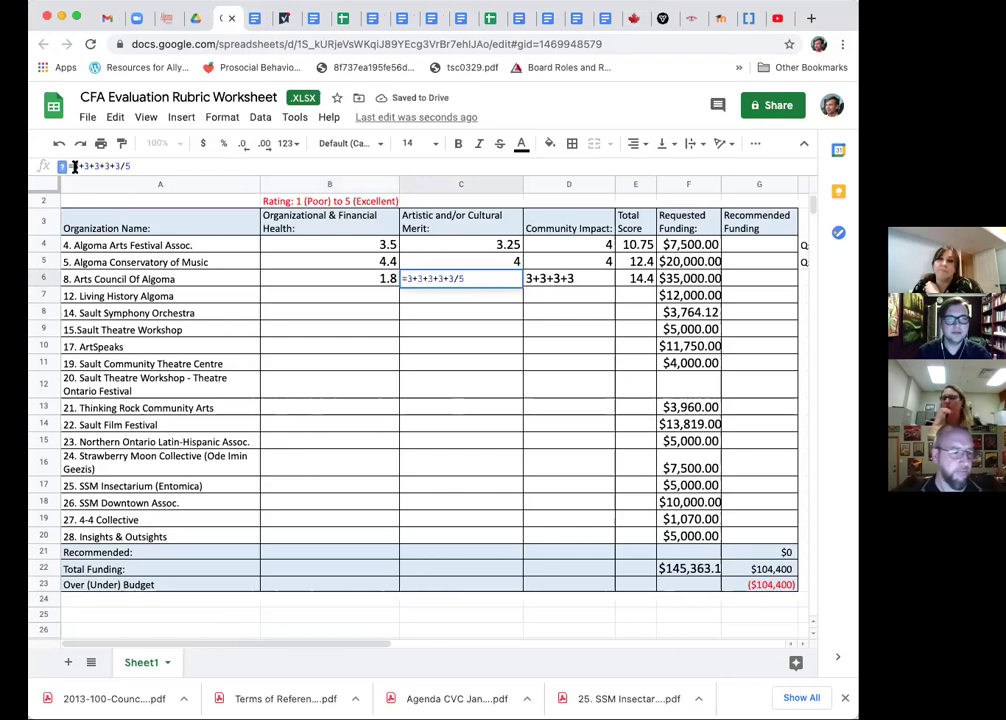
type("()")
key("Return")
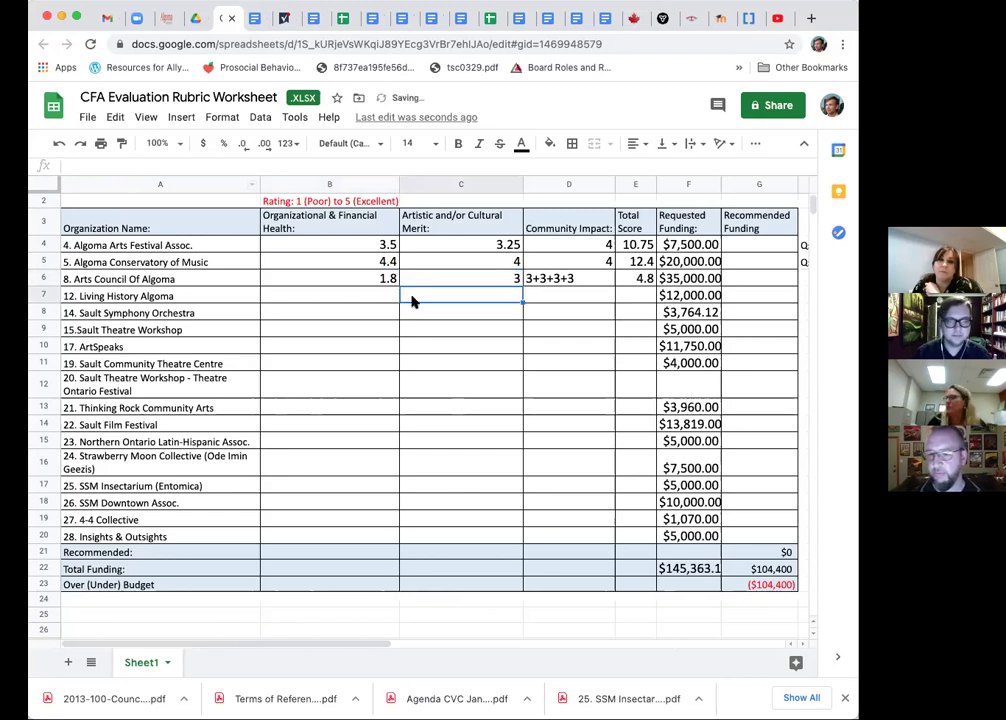
- Add a fifth score of 3 to the community impact entry in D6 and make it the formula =(3+3+3+3+3)/5
key("Up")
key("Right")
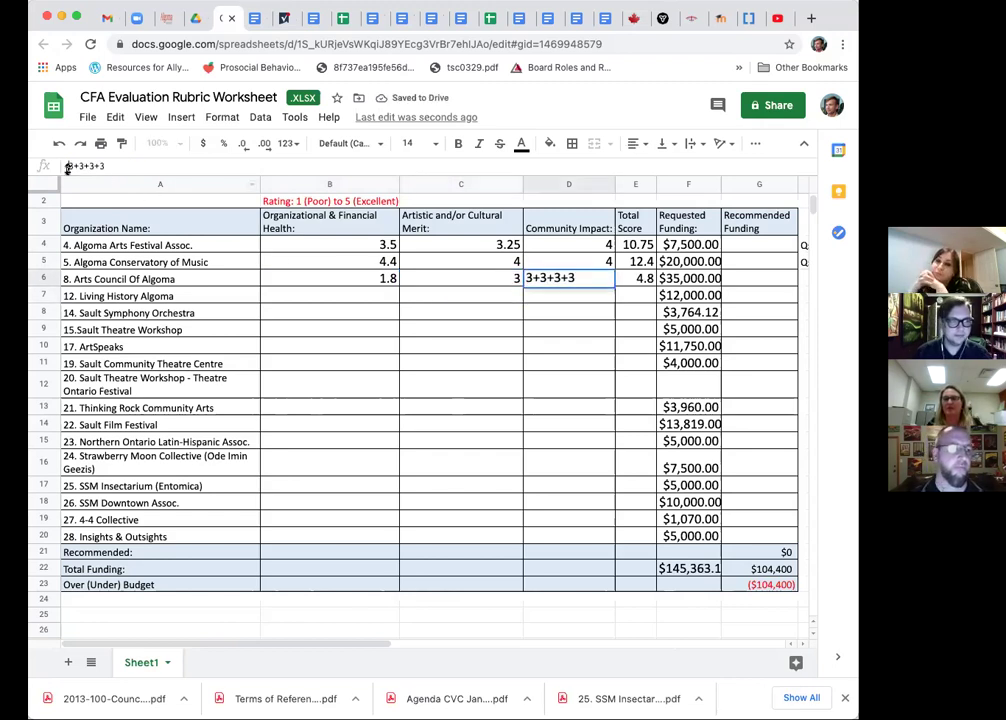
left_click(66, 166)
type("=")
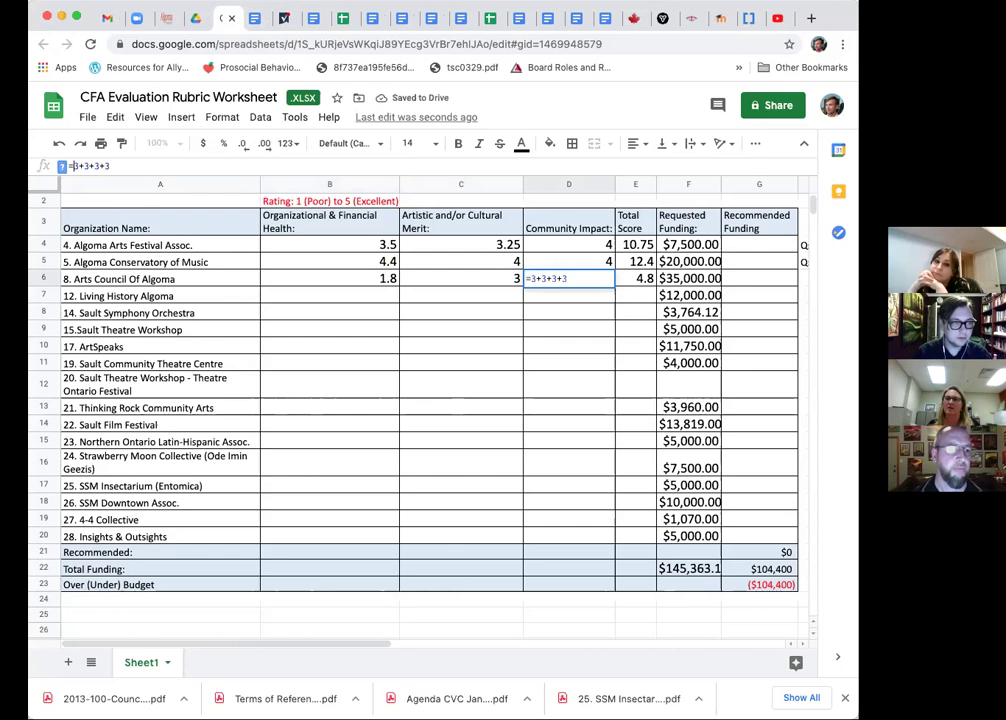
type("(")
left_click(153, 165)
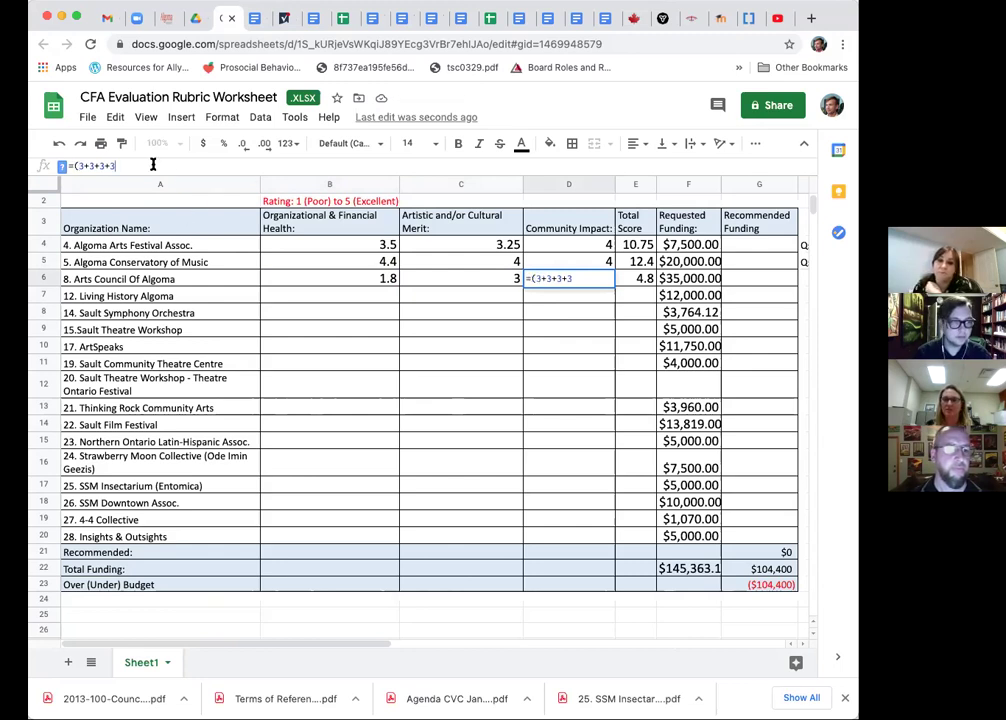
type("+3)/")
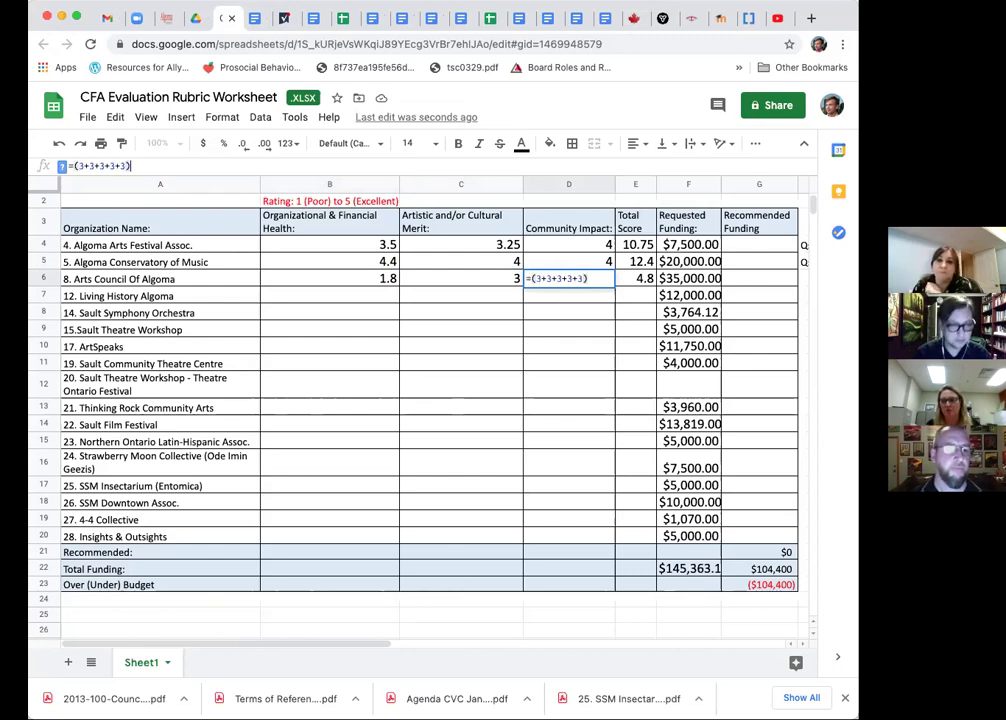
type("5")
key("Return")
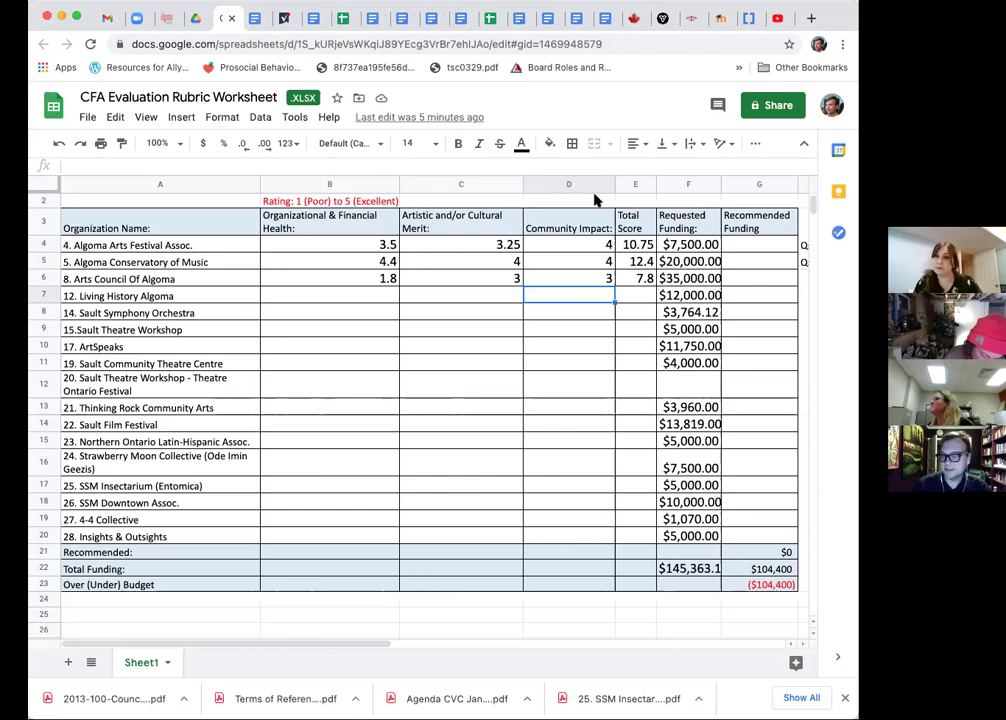
- Enter a first score of 4 for Living History Algoma in each of the three rating cells B7, C7 and D7
scroll(594, 200, "down", 1)
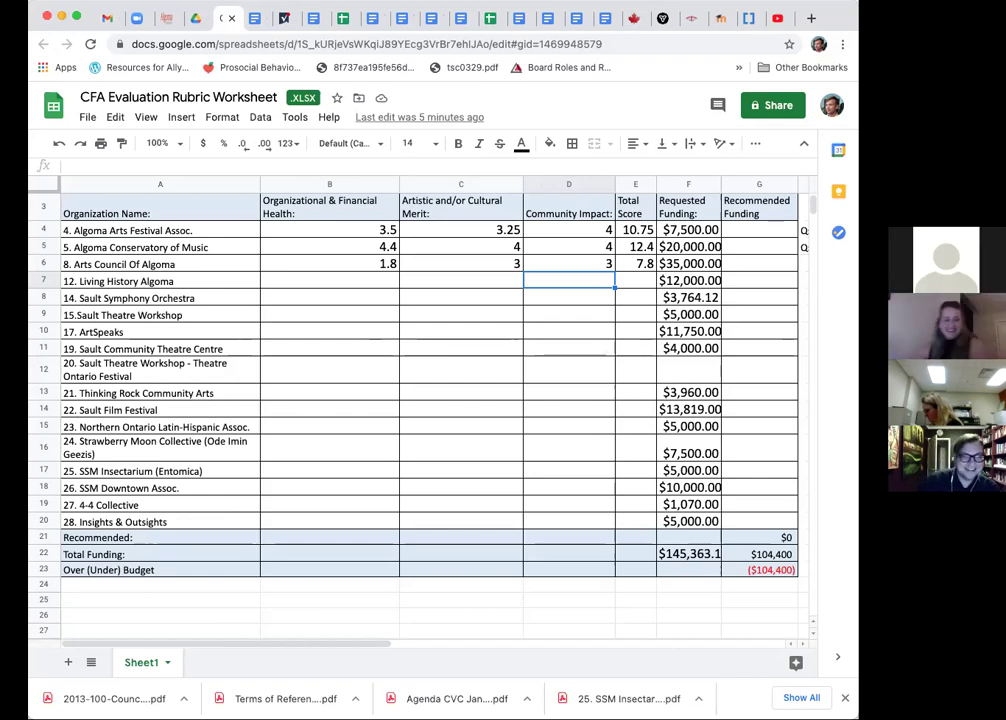
left_click(391, 284)
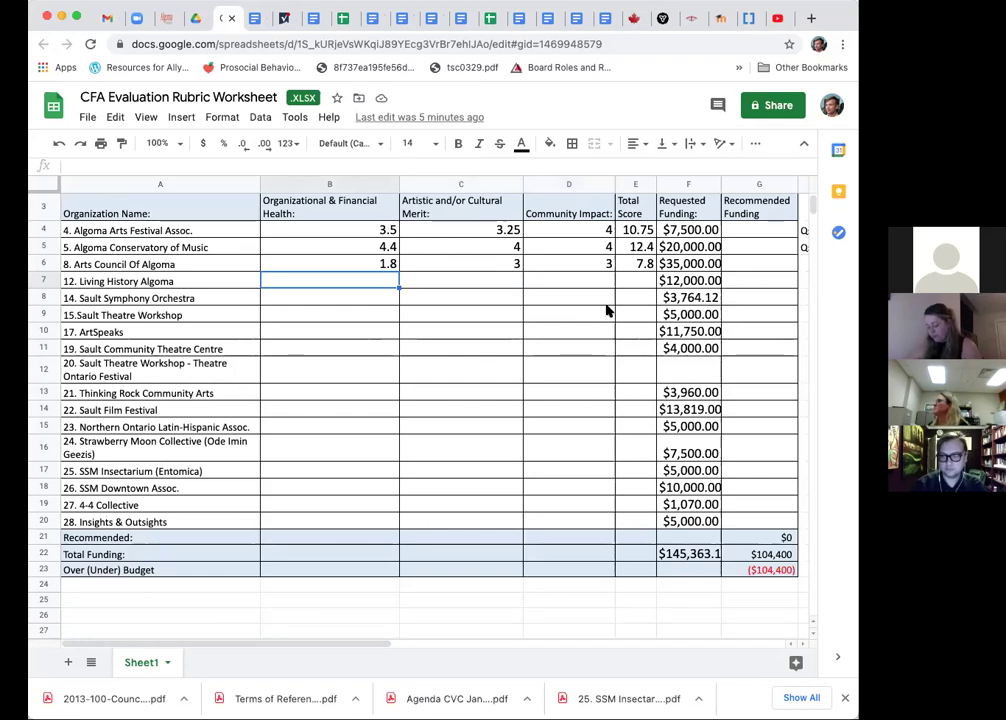
type("4")
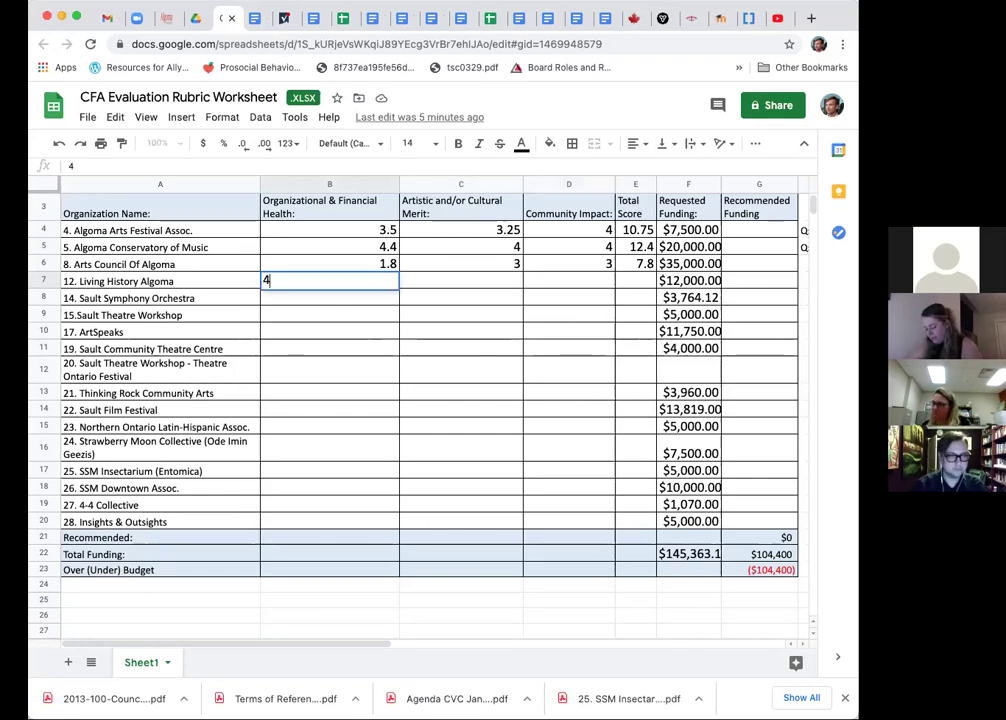
key("Tab")
type("4")
key("Tab")
type("4")
key("Tab")
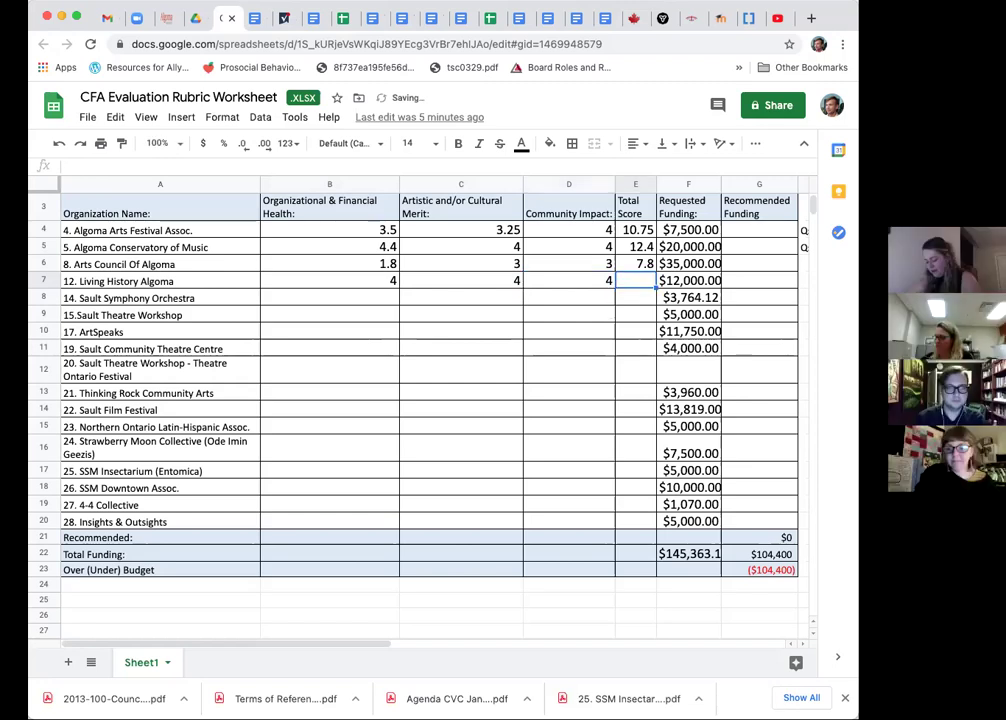
- Total the Living History Algoma ratings in E7 with the suggested formula =SUM(B7:D7)
type("=SUM")
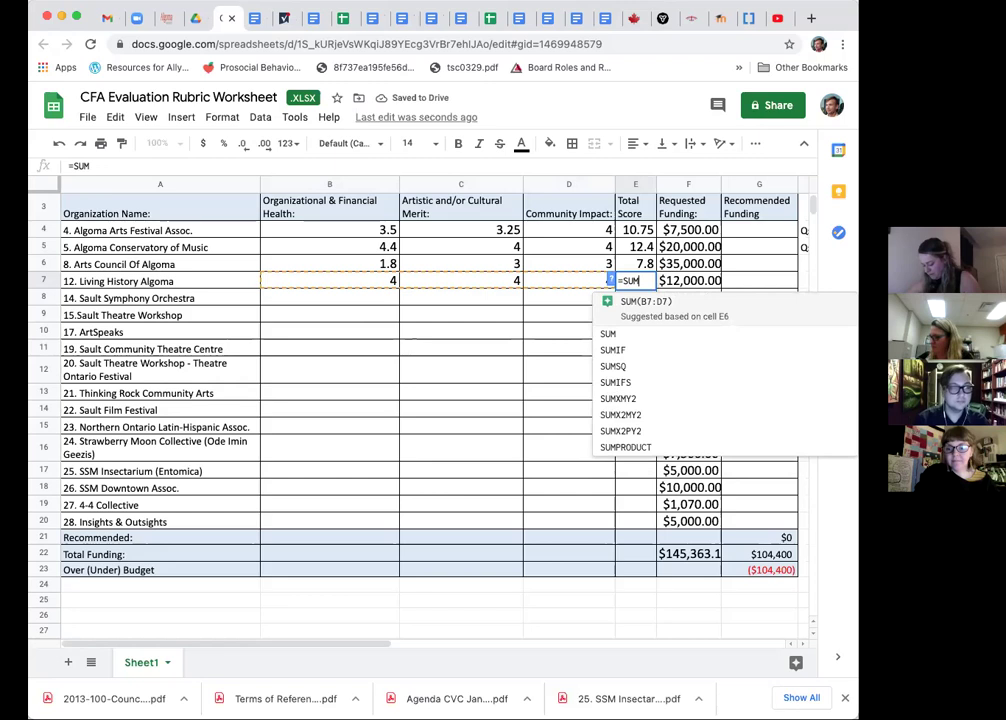
key("Tab")
key("Return")
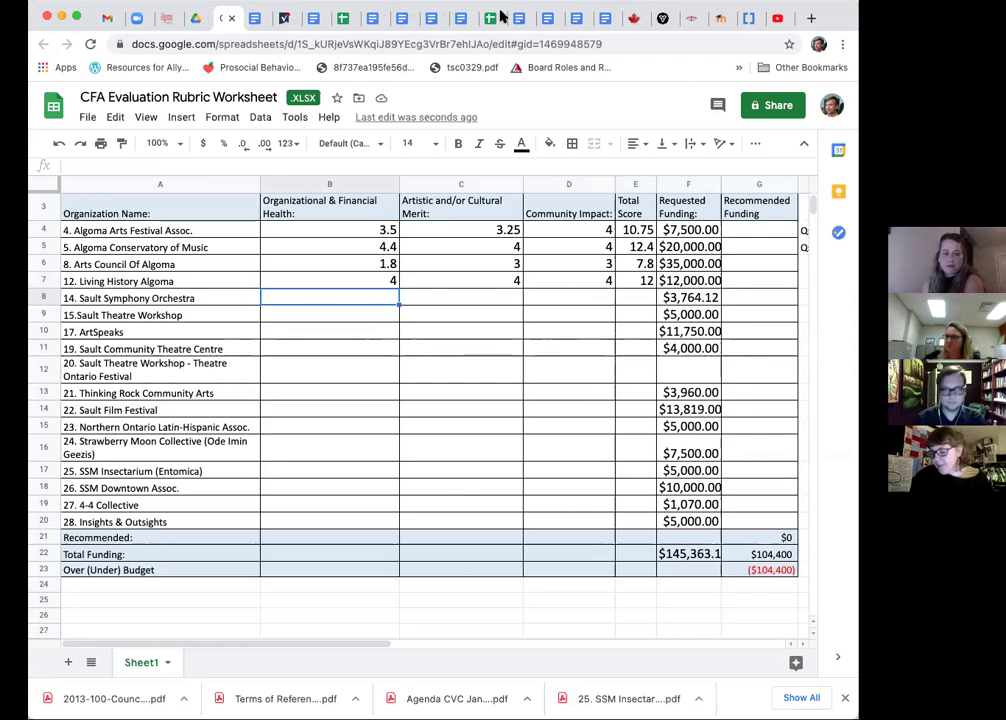
- Add a second set of scores for Living History Algoma, making B7 4+4, C7 4+4 and D7 4+5
left_click(362, 288)
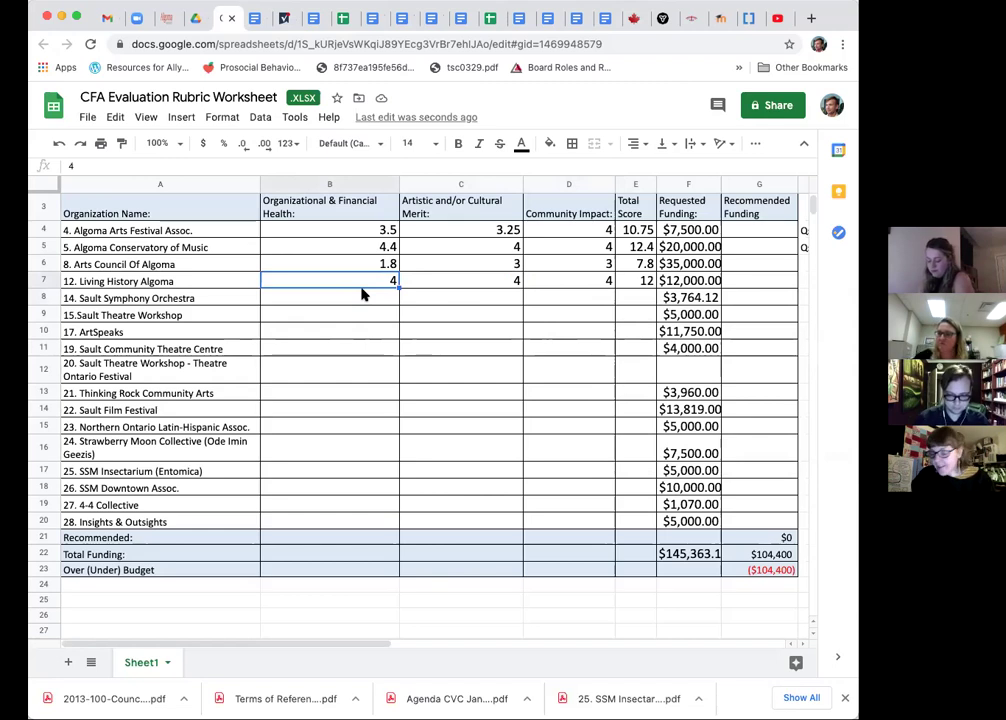
type("4+4")
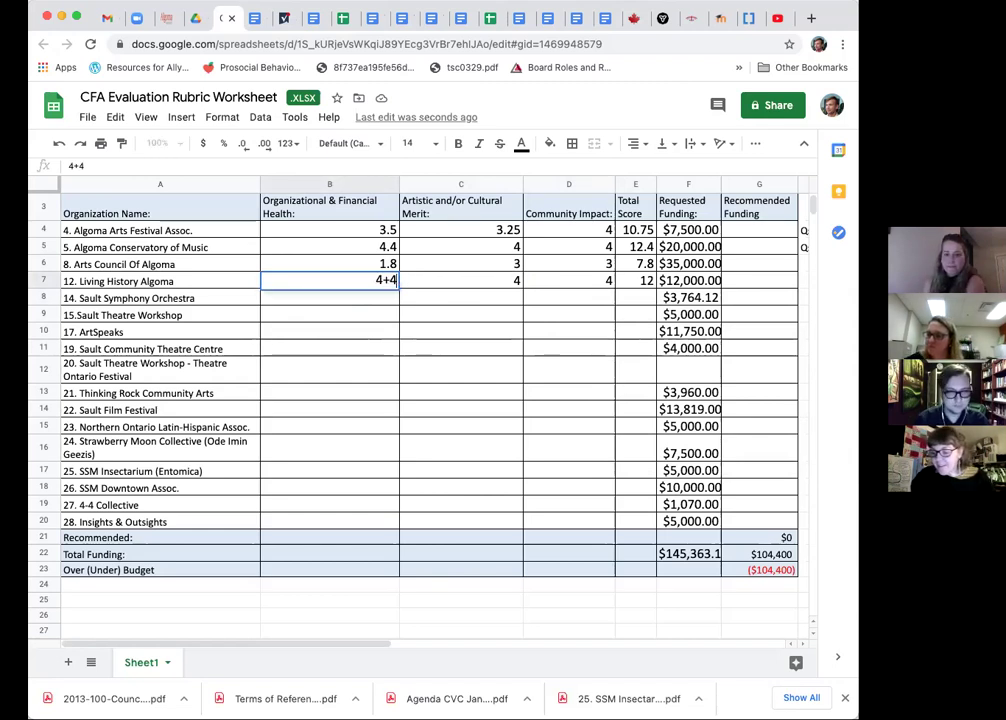
key("Tab")
type("4+4")
key("Tab")
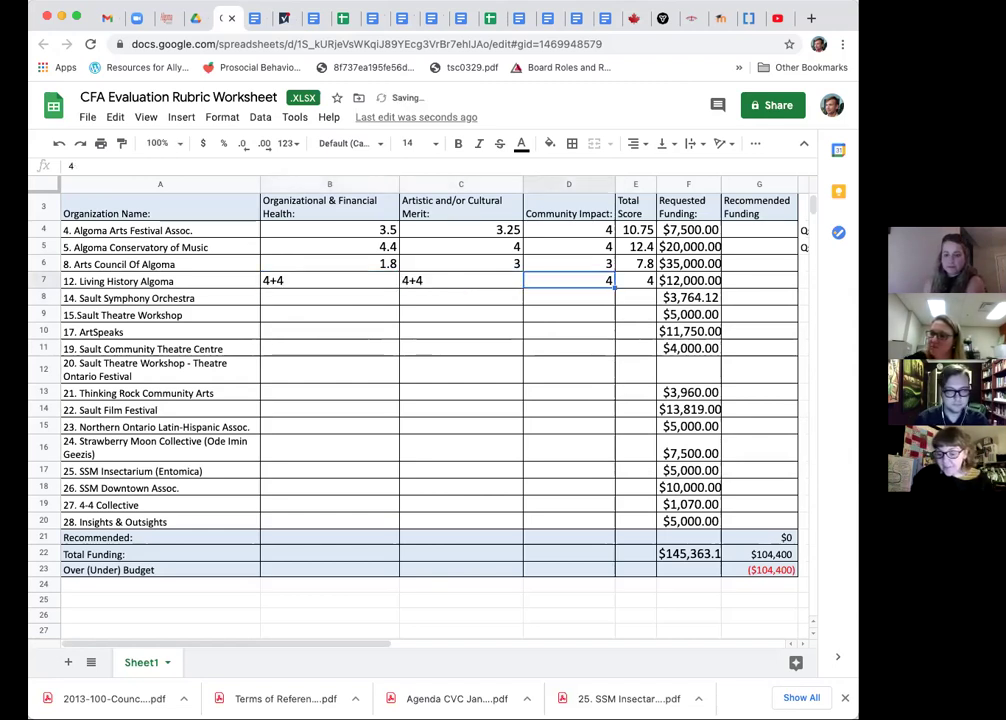
type("4+6")
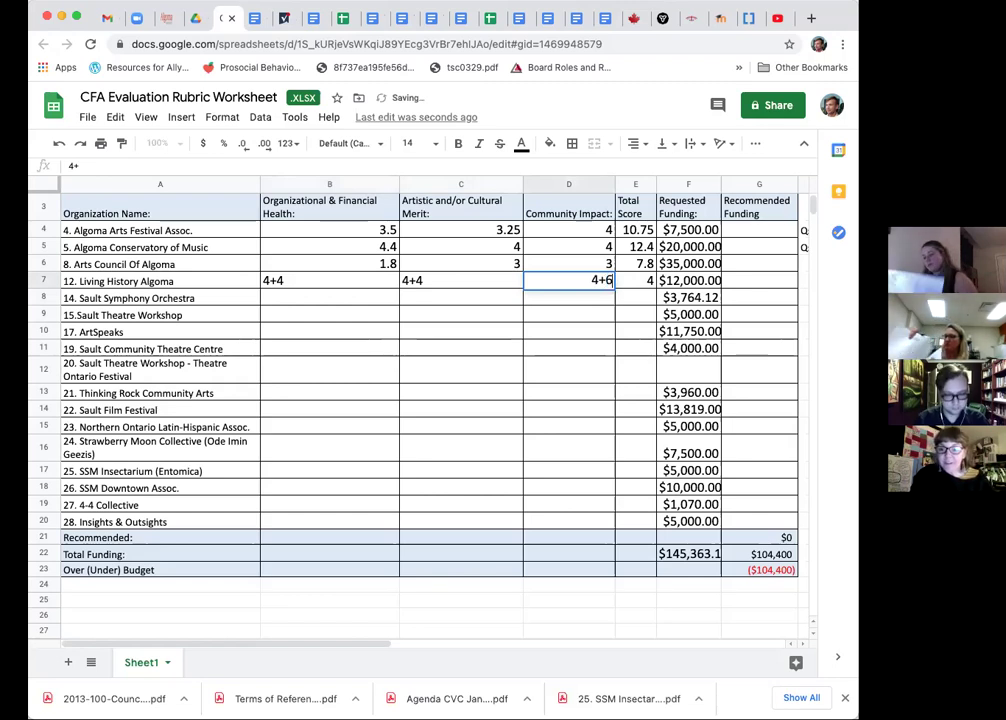
key("BackSpace")
type("5")
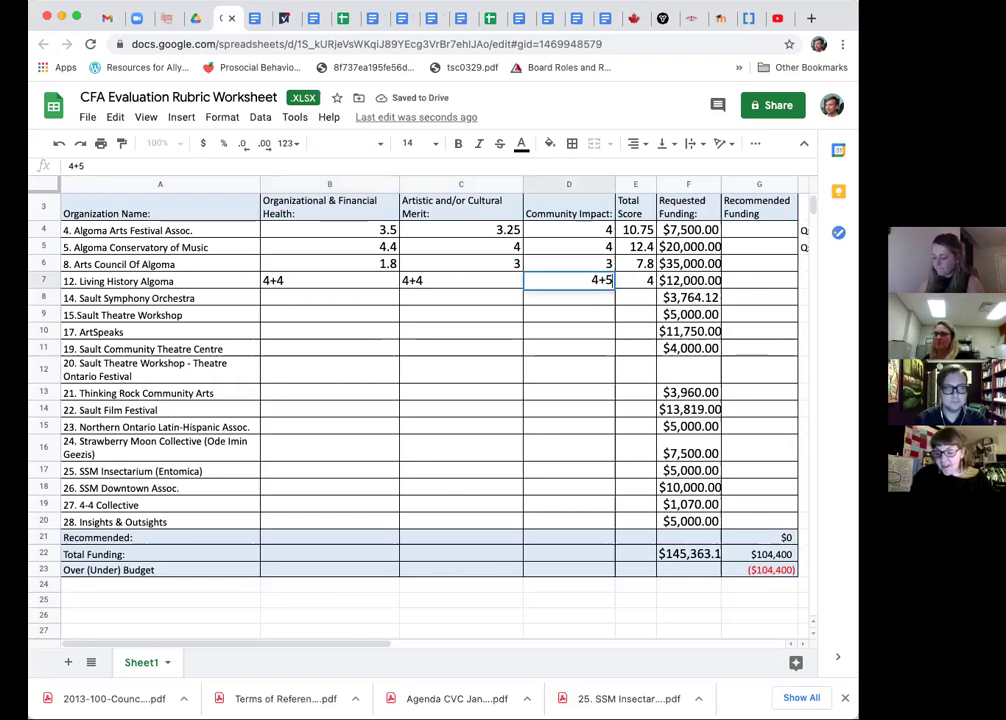
key("Return")
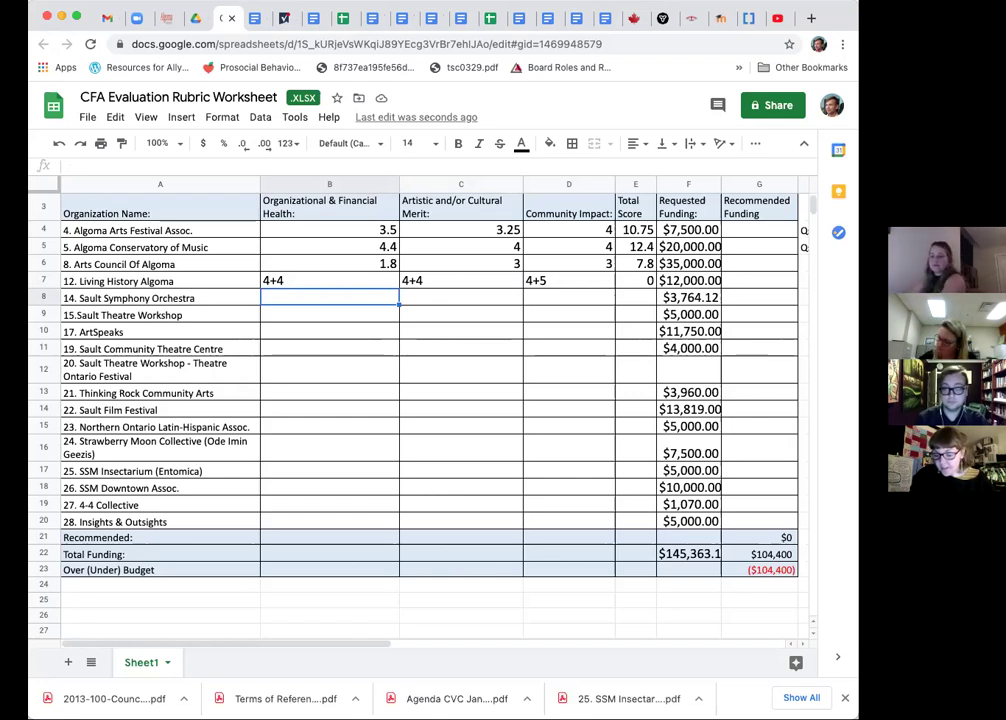
- Set the recommended funding for Arts Council Of Algoma in G6 to 0
left_click(746, 268)
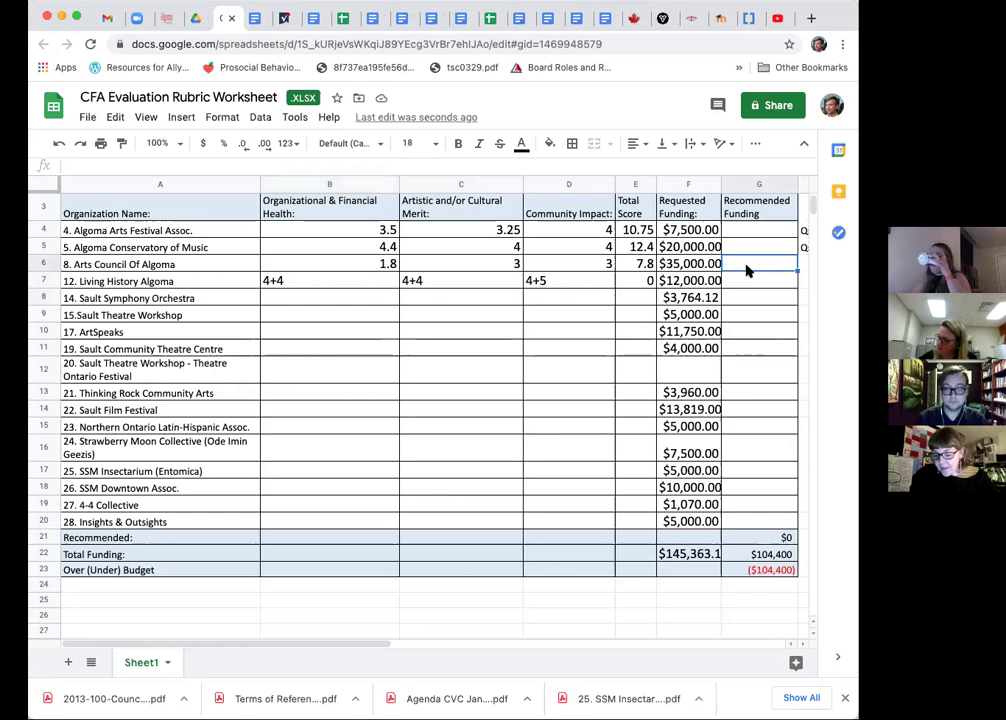
type("0")
key("Return")
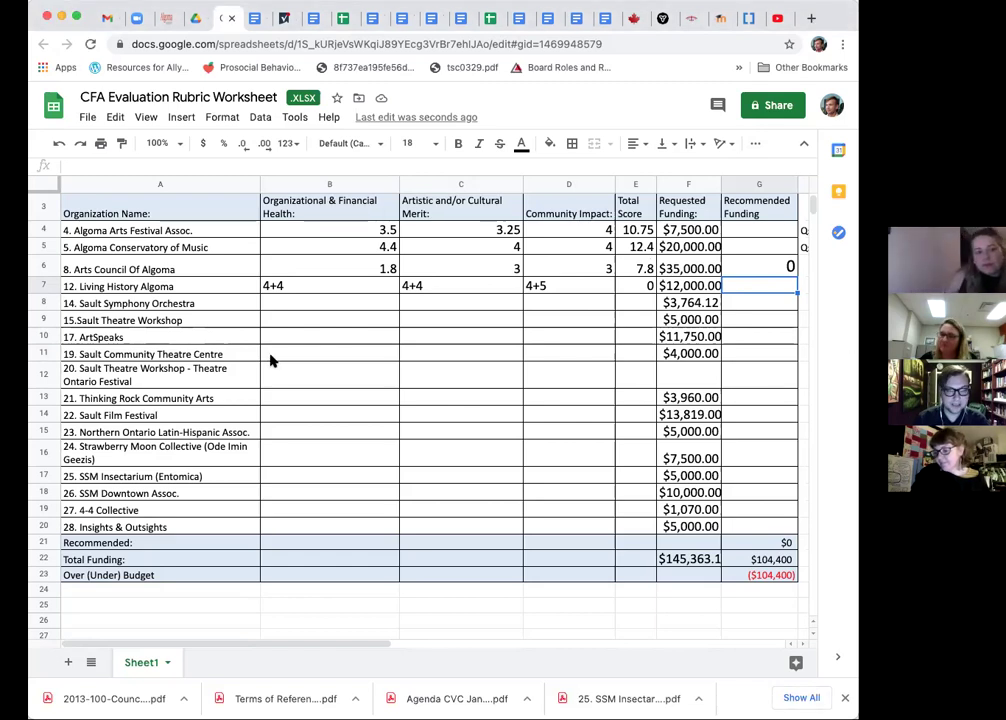
- Append a third set of scores for Living History Algoma, making B7 4+4+4, C7 4+4+5 and D7 4+5+4
double_click(342, 287)
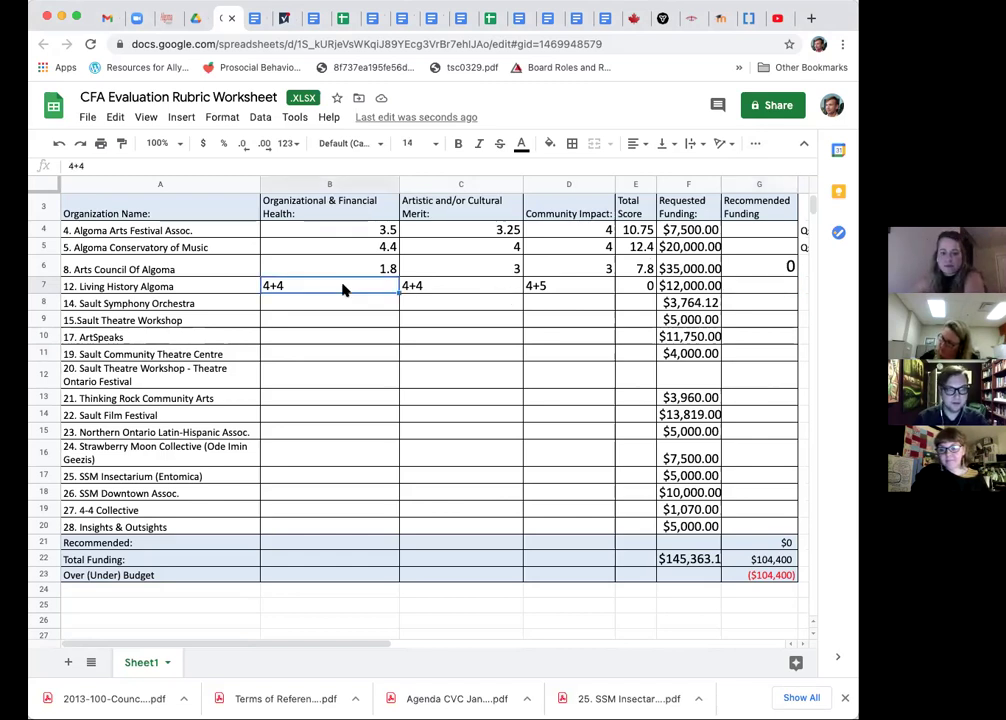
type("+")
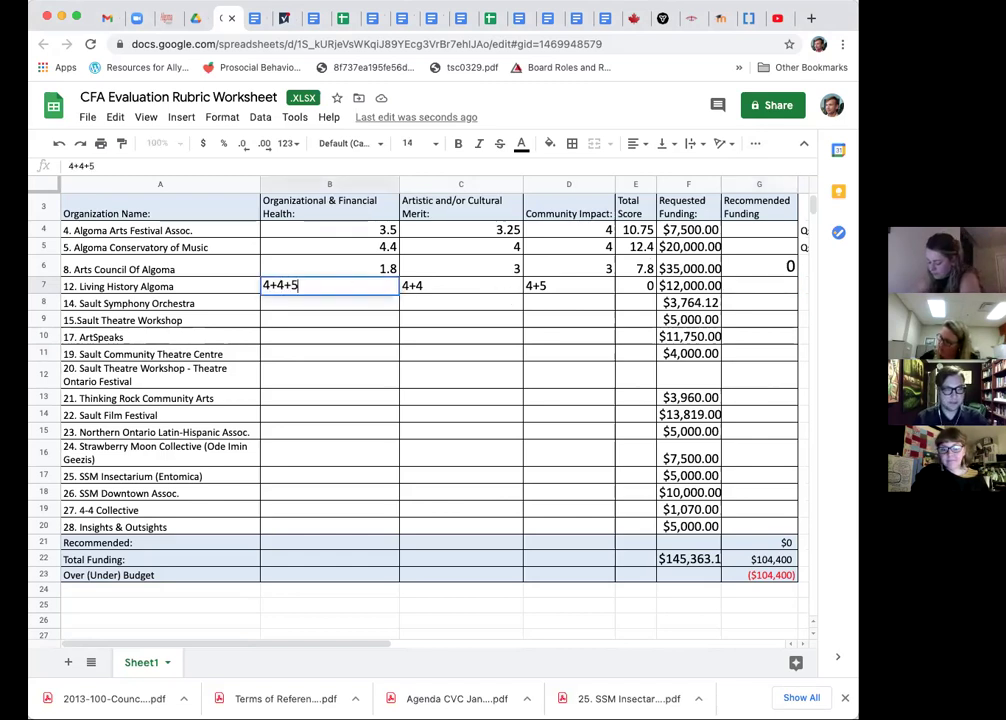
type("4")
key("Tab")
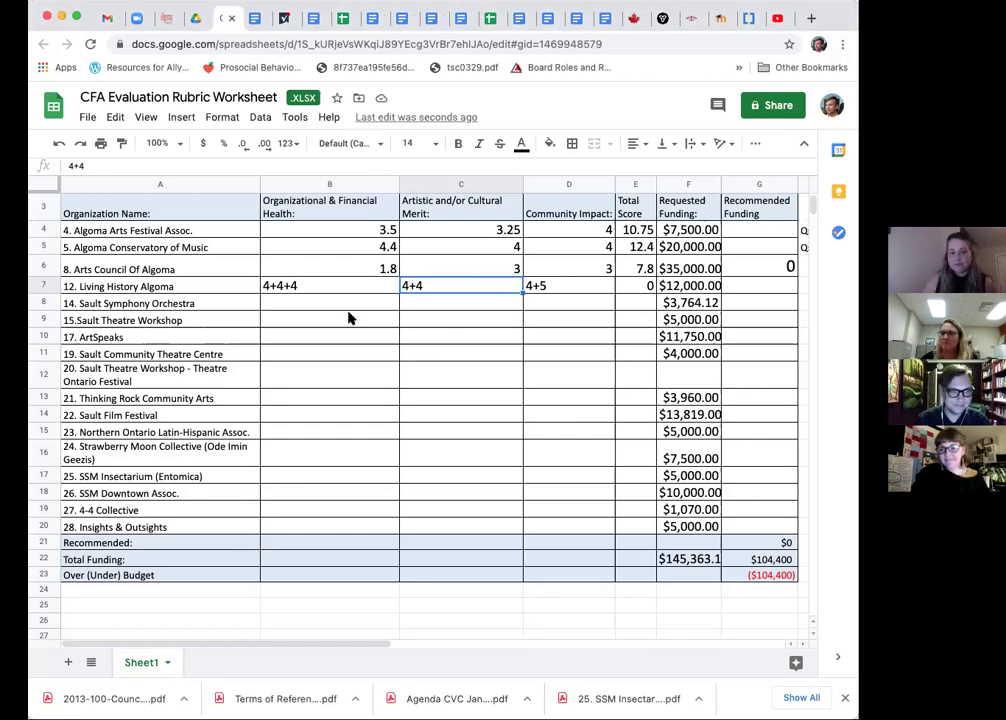
double_click(440, 285)
type("+5")
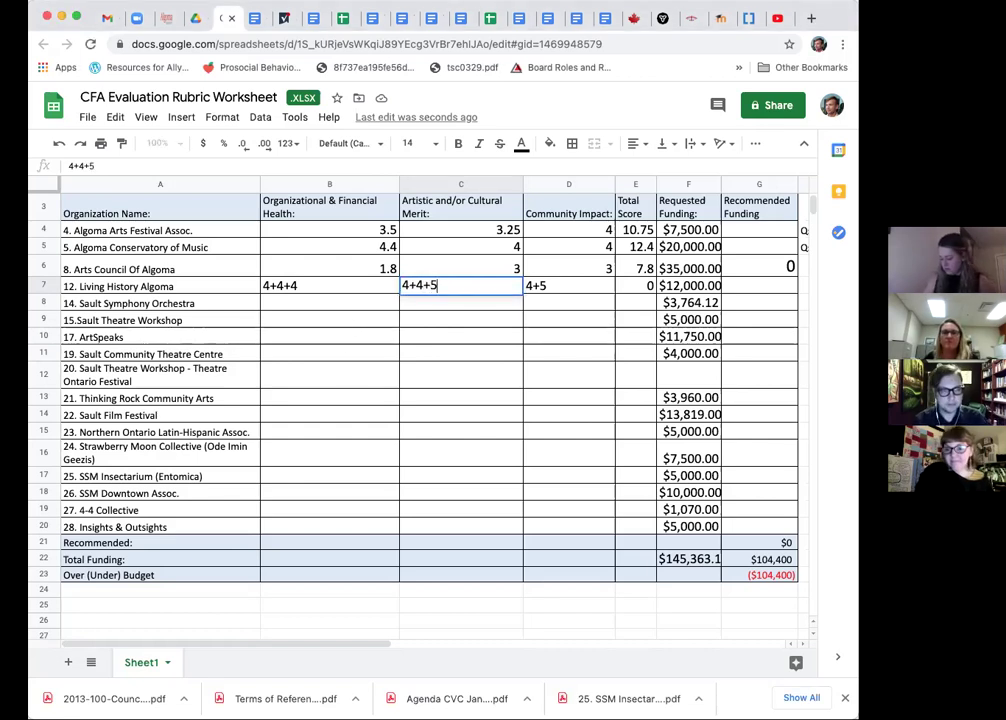
key("Tab")
double_click(566, 286)
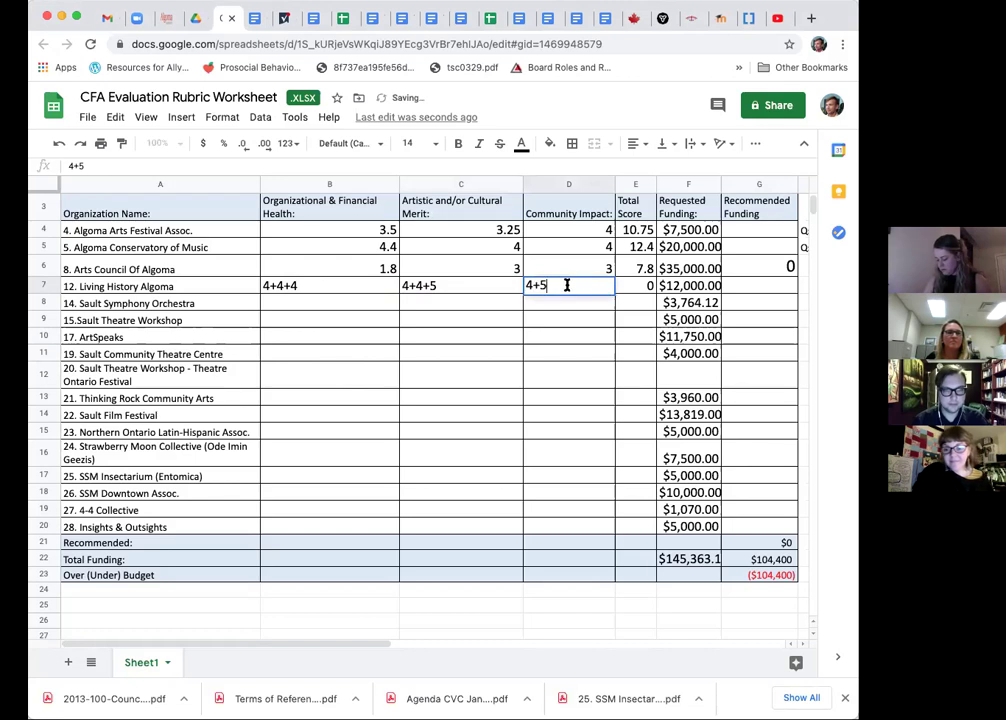
type("+")
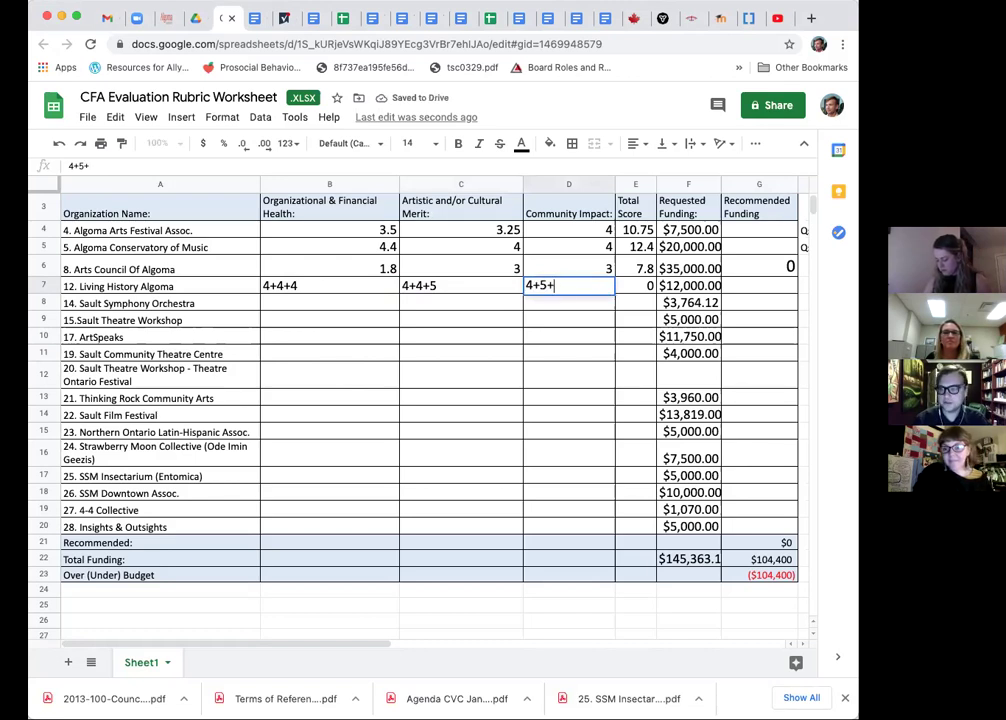
type("4")
key("Return")
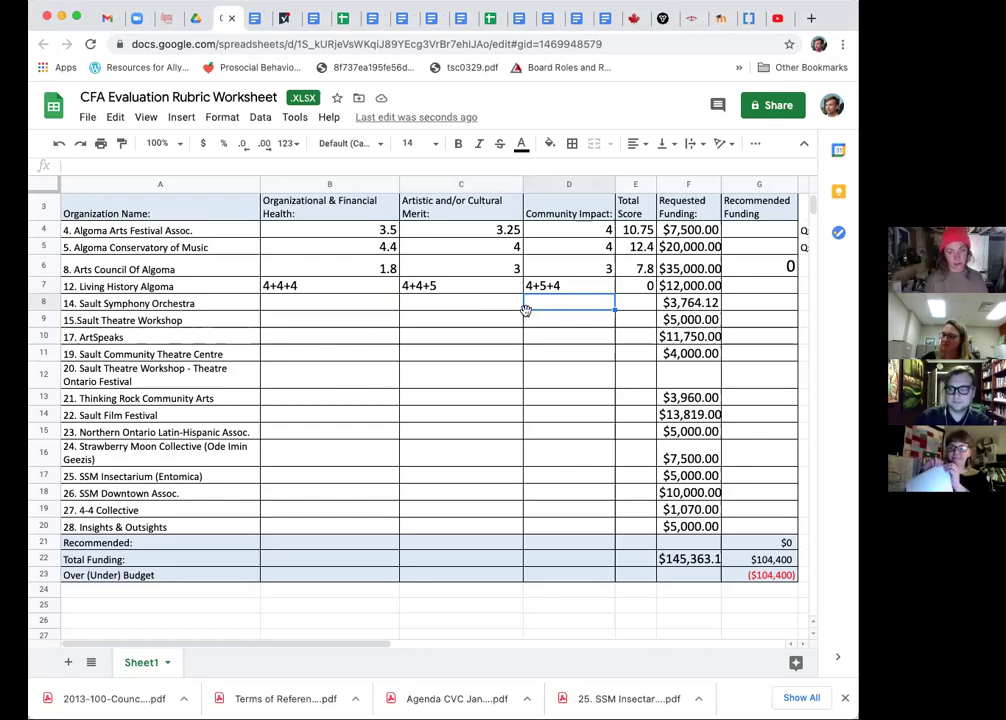
- Extend the Living History Algoma scores with a fourth set, making B7 4+4+4+4, C7 4+4+5+5 and D7 4+5+4+5
left_click(292, 287)
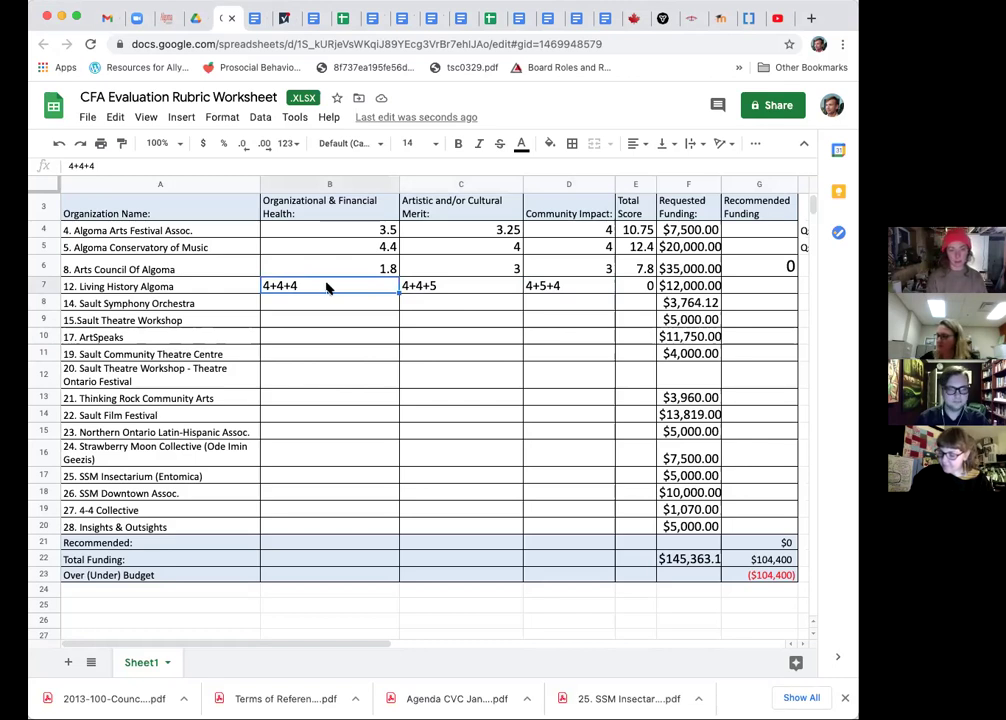
double_click(331, 286)
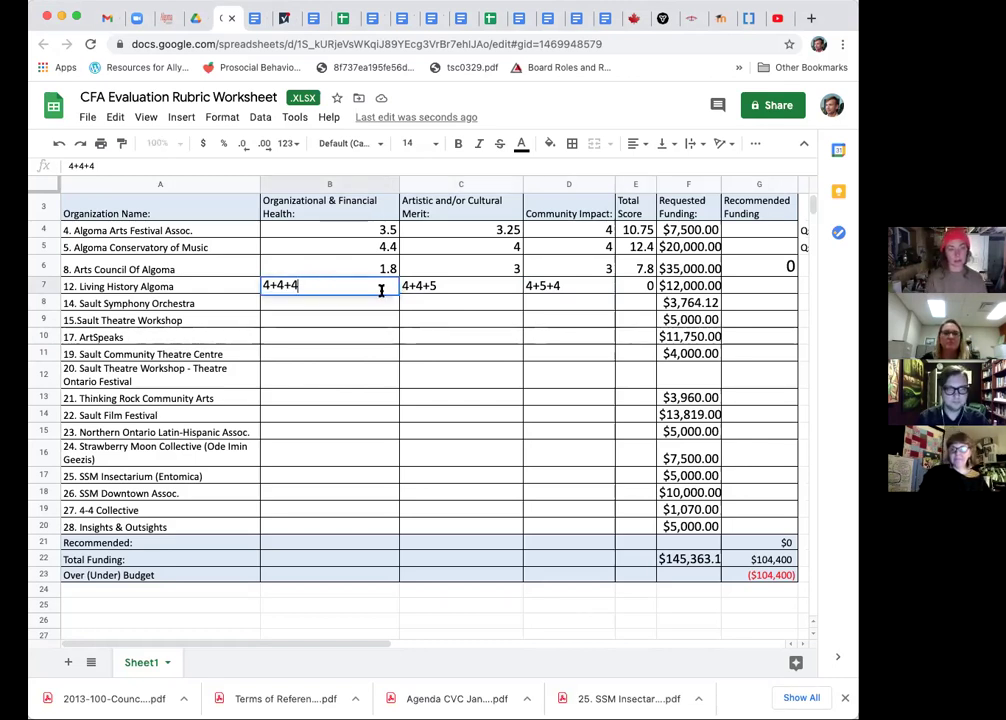
type("+")
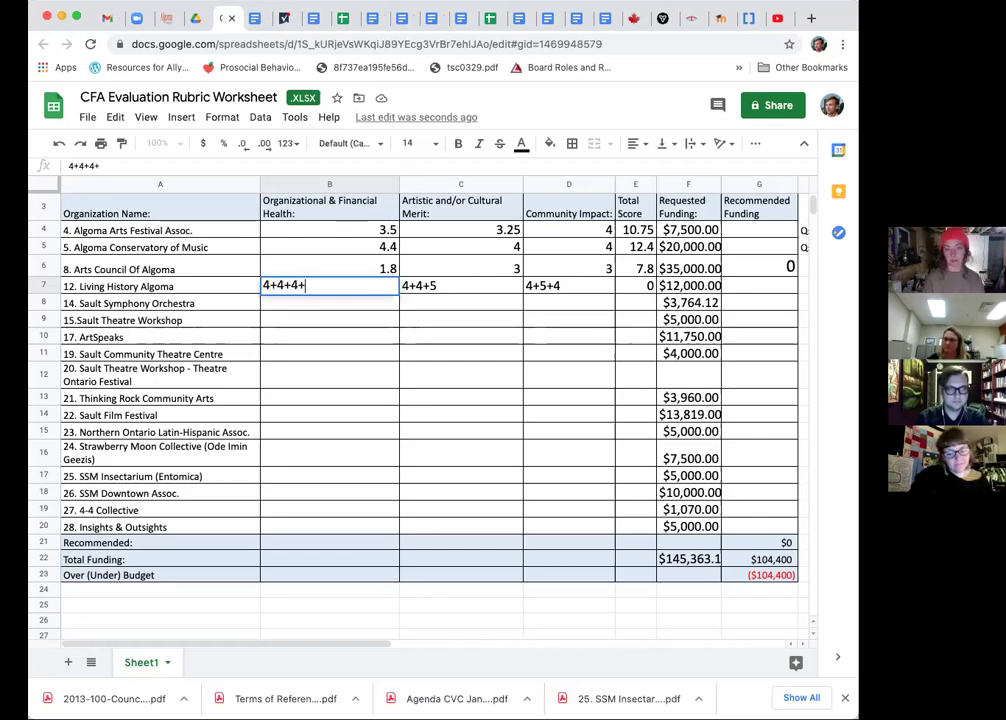
type("4")
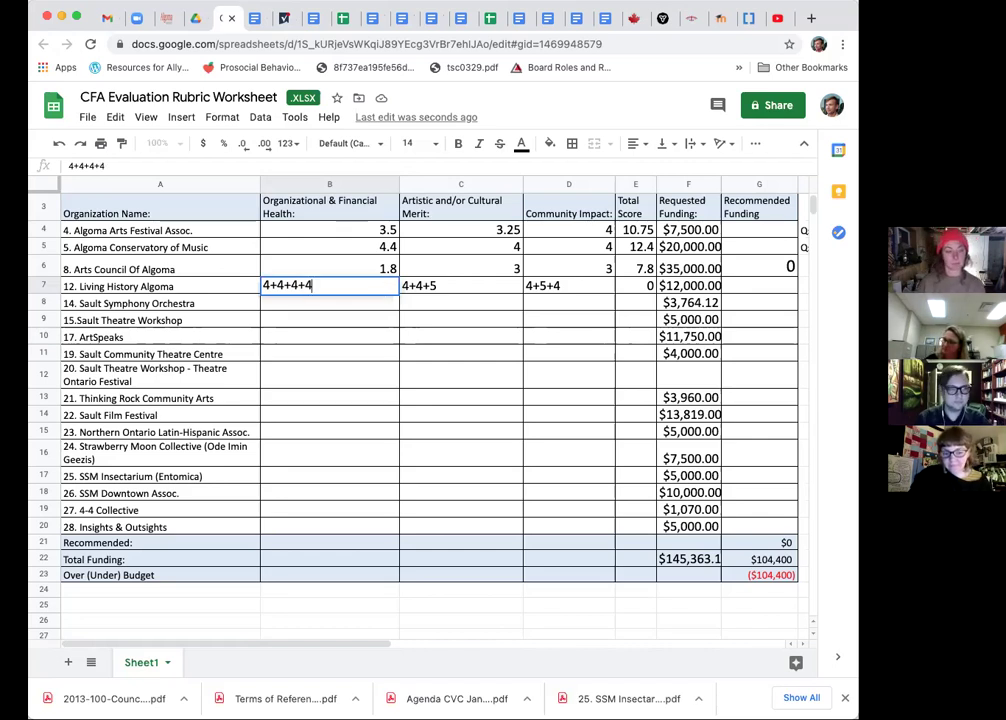
double_click(498, 287)
type("+5")
left_click(539, 287)
double_click(587, 288)
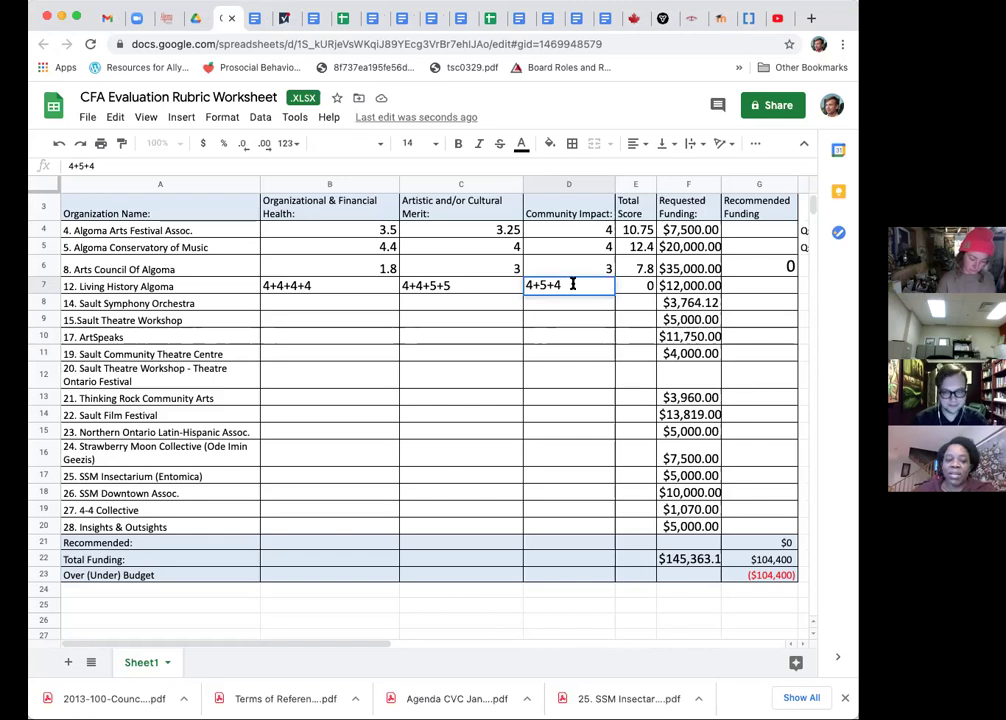
type("+5")
key("Return")
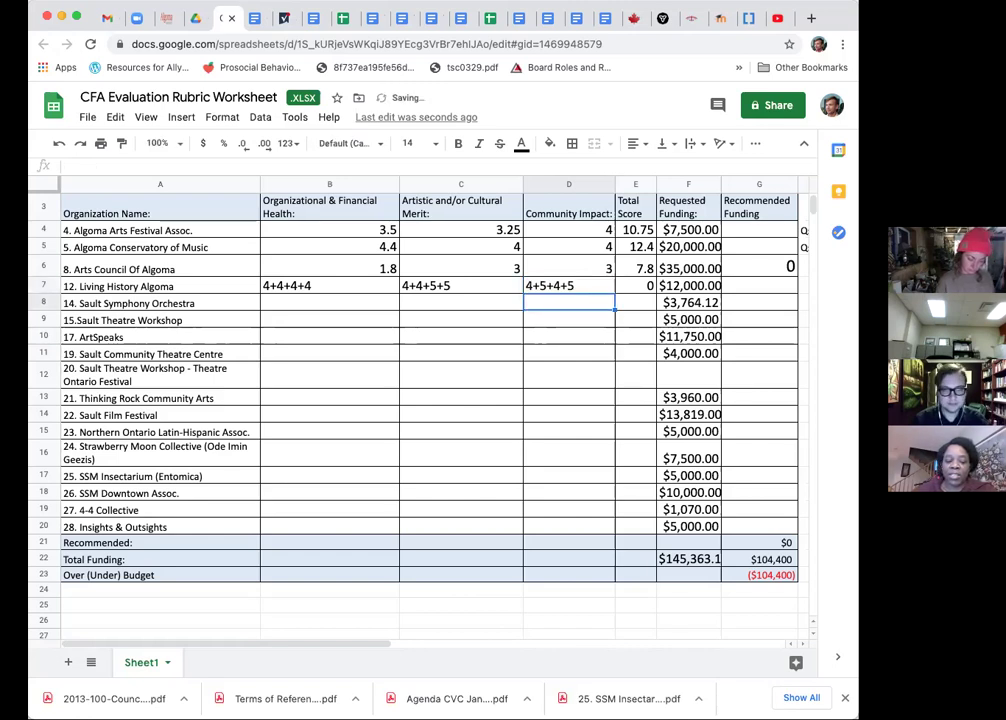
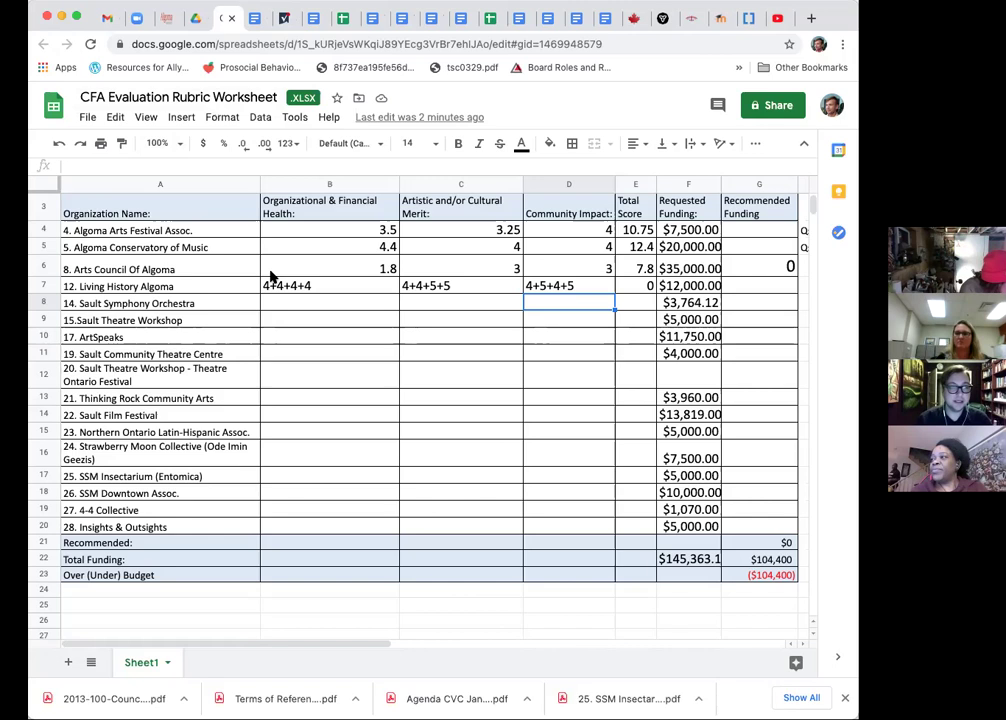
- Turn the Organizational & Financial Health scores for Living History Algoma in B7 into the formula =4+4+4+4
double_click(337, 288)
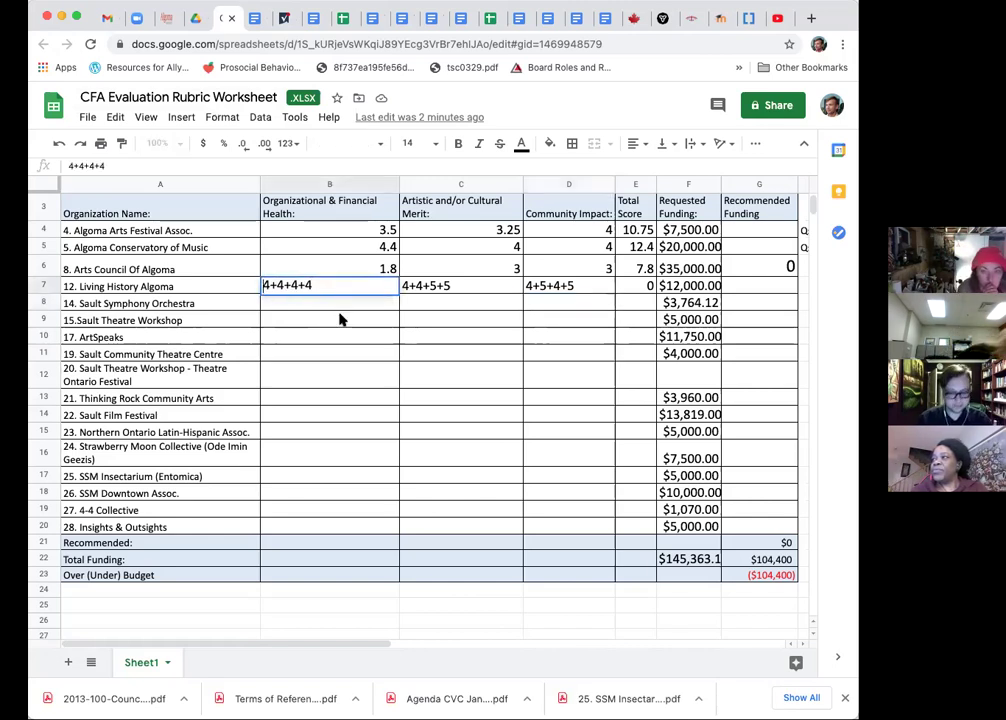
key("Home")
type("=")
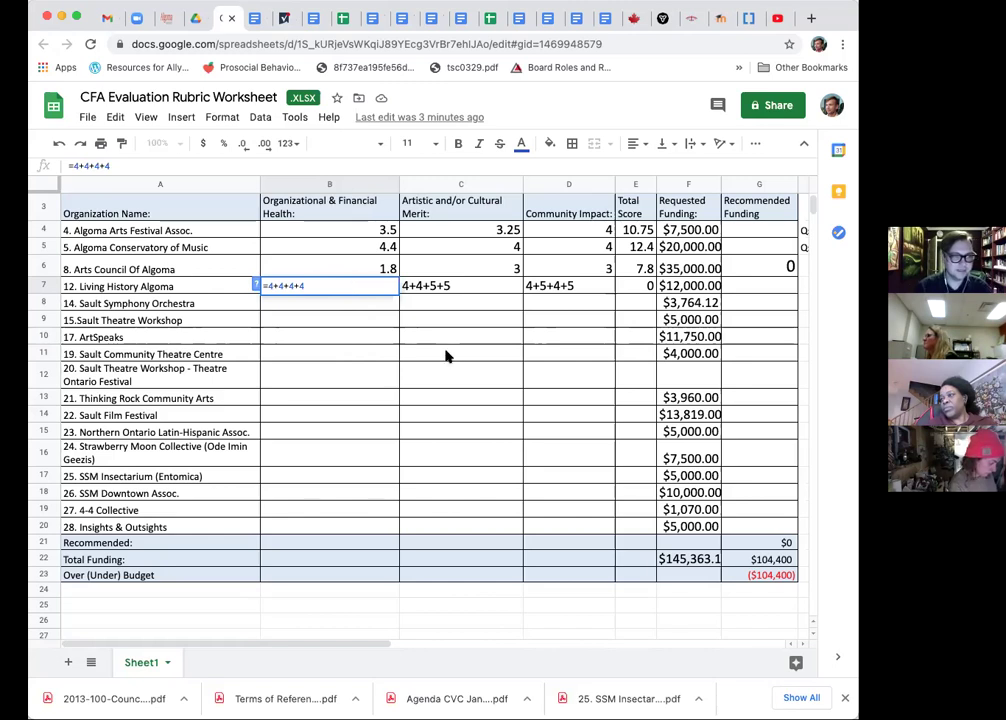
left_click(322, 319)
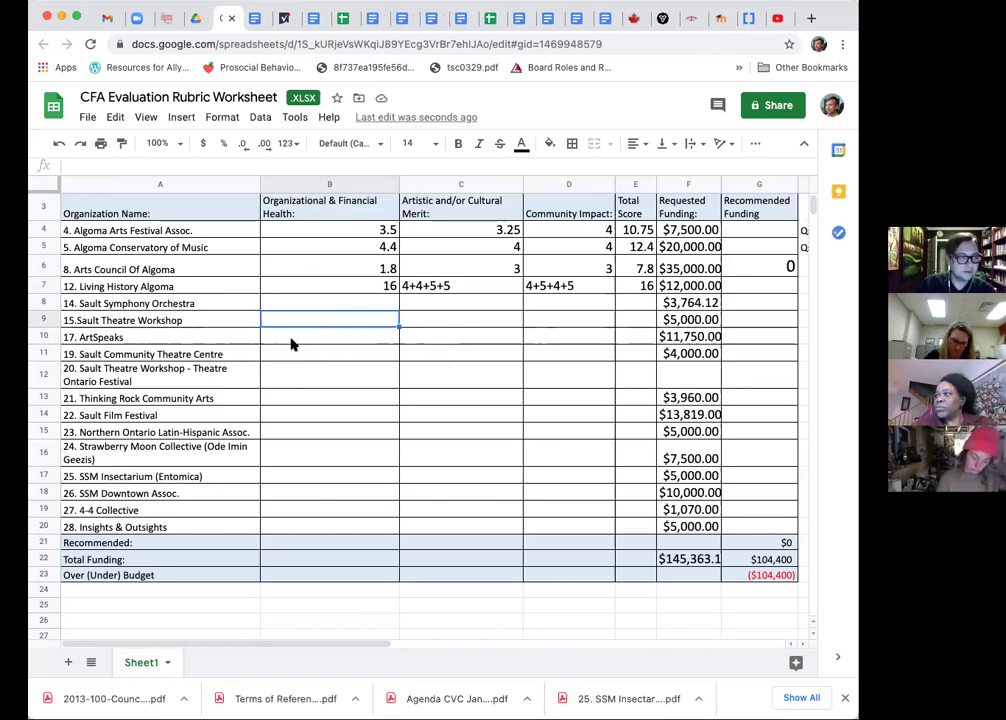
- Enter the first set of scores for Thinking Rock Community Arts: 4 in B13, 5 in C13 and 4 in D13
left_click(292, 397)
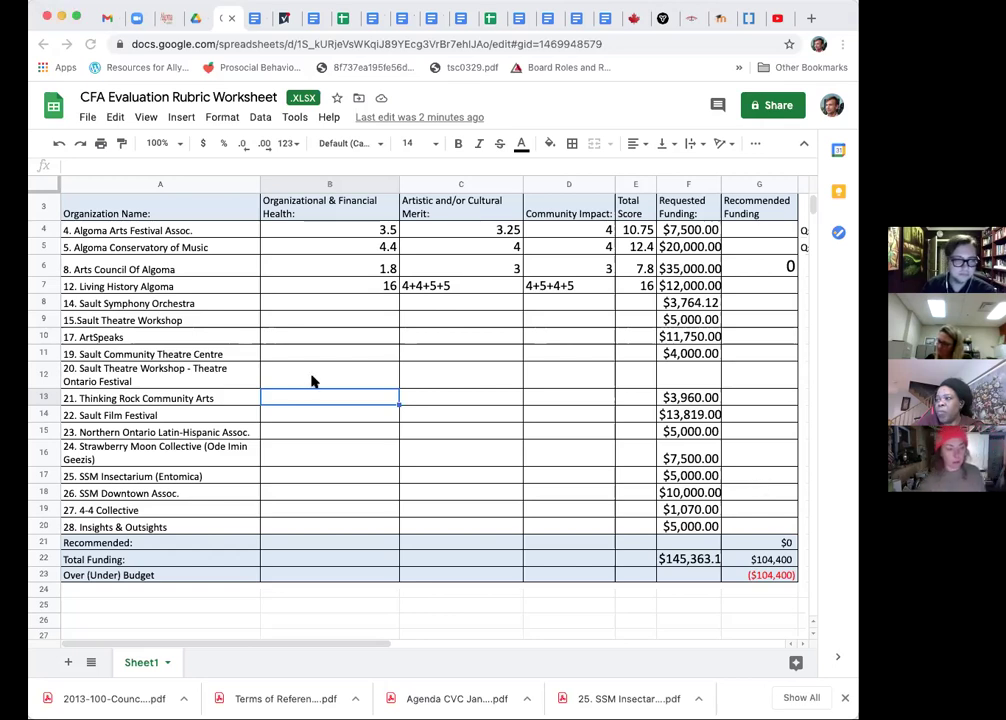
type("4")
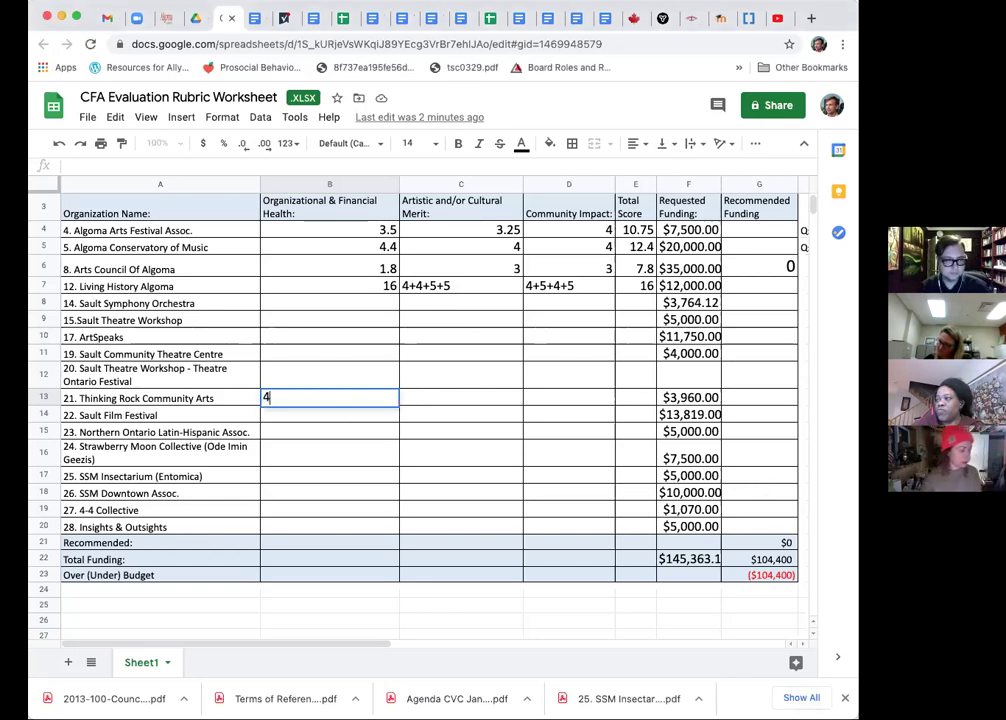
key("Tab")
type("5")
key("Tab")
type("4")
key("Tab")
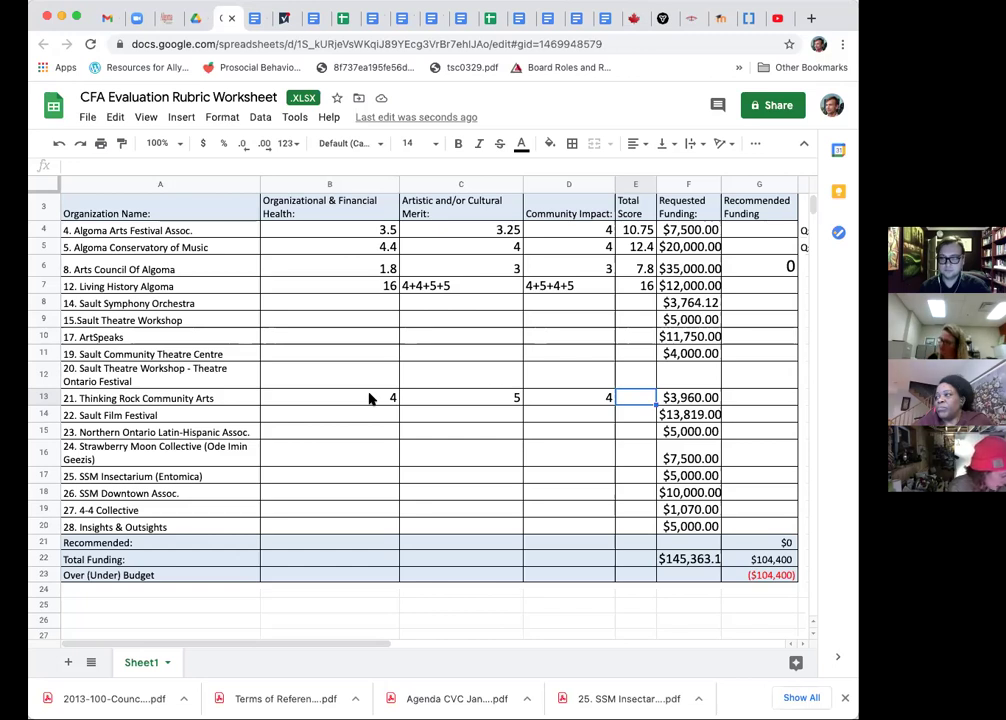
- Extend the Thinking Rock Community Arts scores, making B13 4+5, C13 5+5 and D13 4+4.5+5
left_click(384, 398)
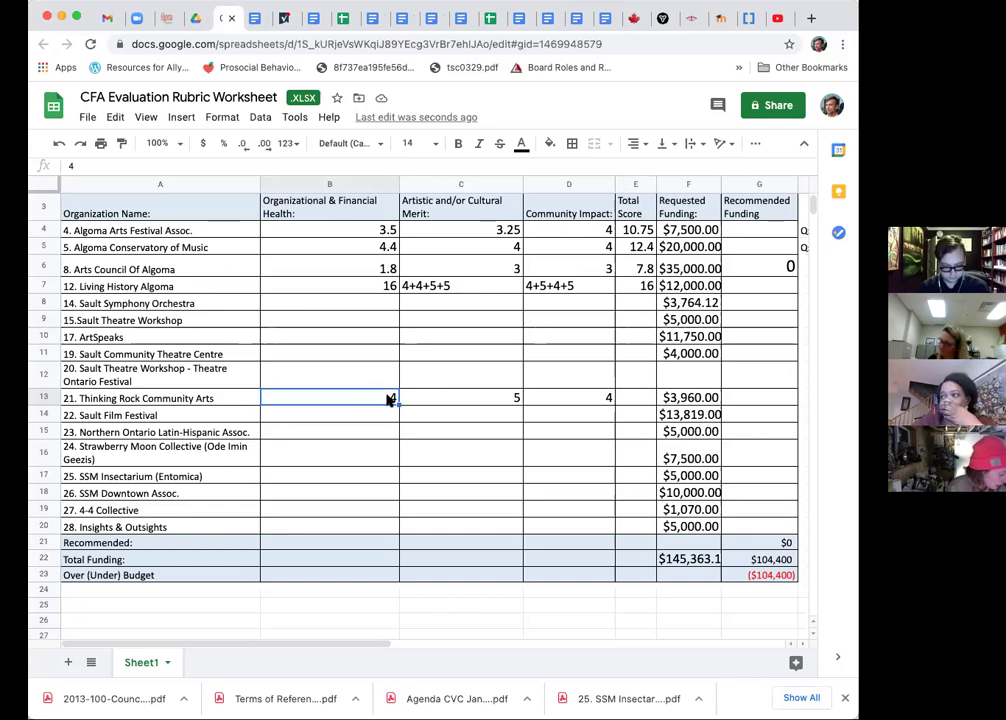
double_click(387, 398)
type("+5")
key("Tab")
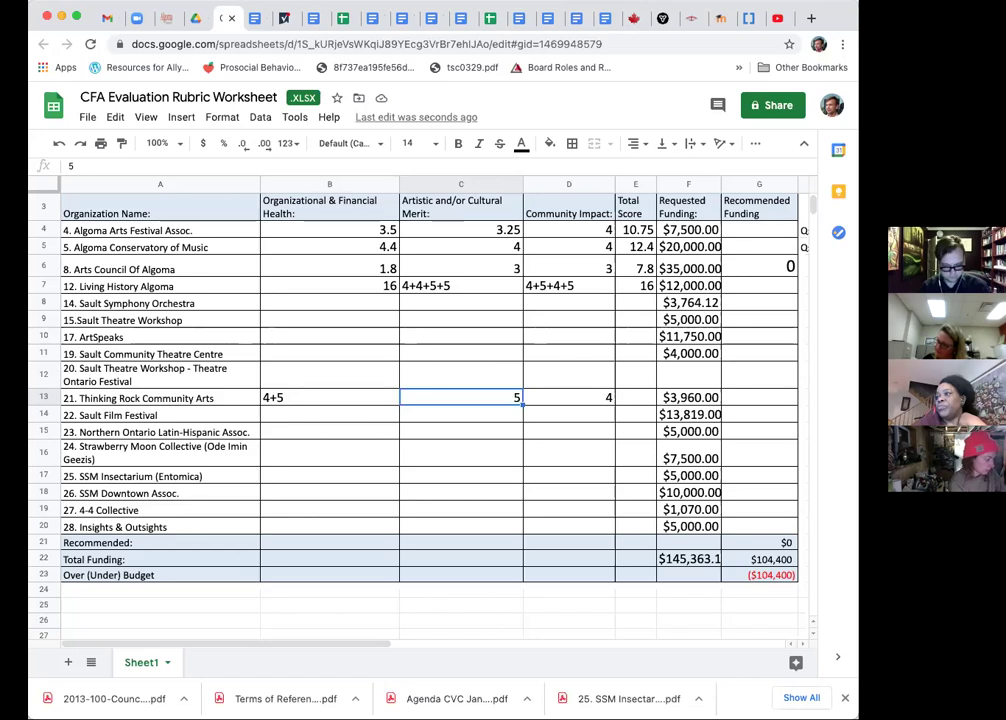
type("5+5")
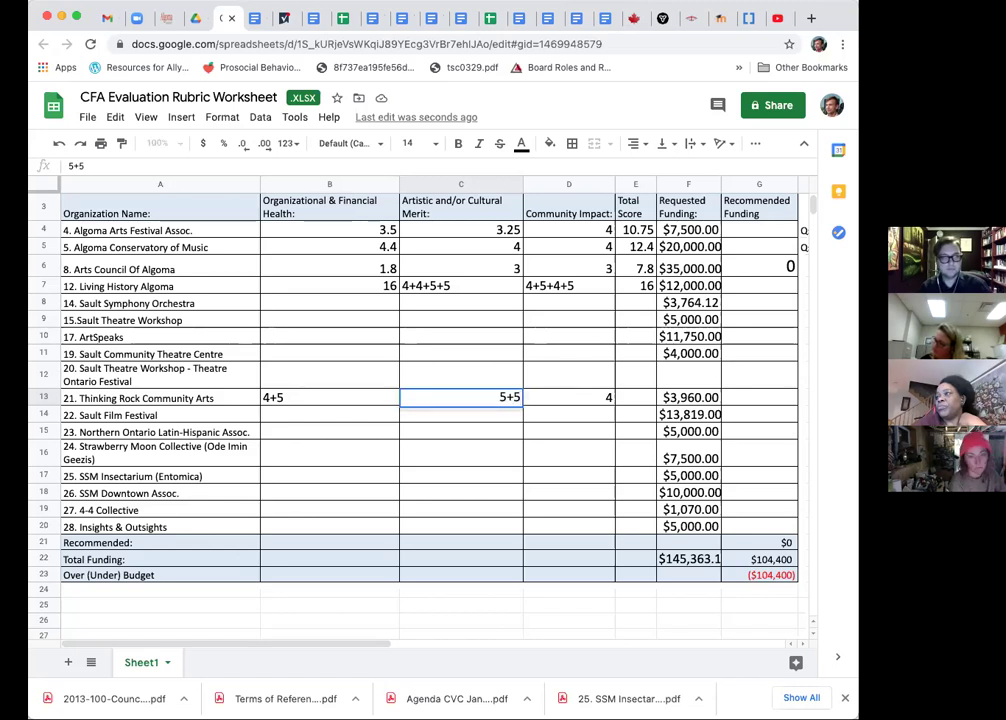
key("Tab")
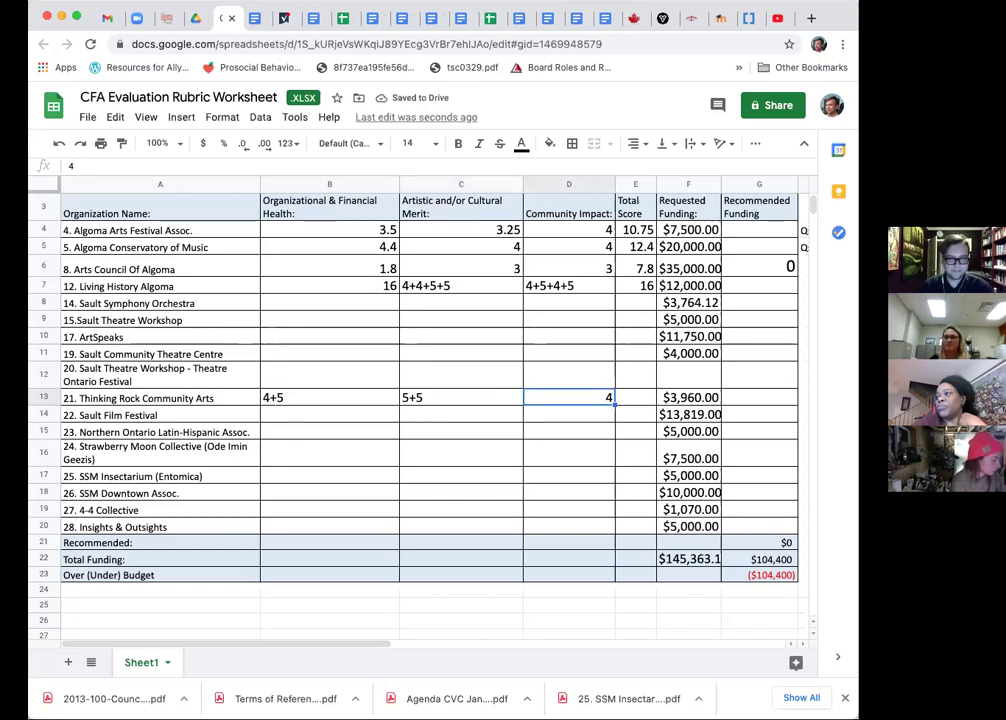
type("4+4.5+")
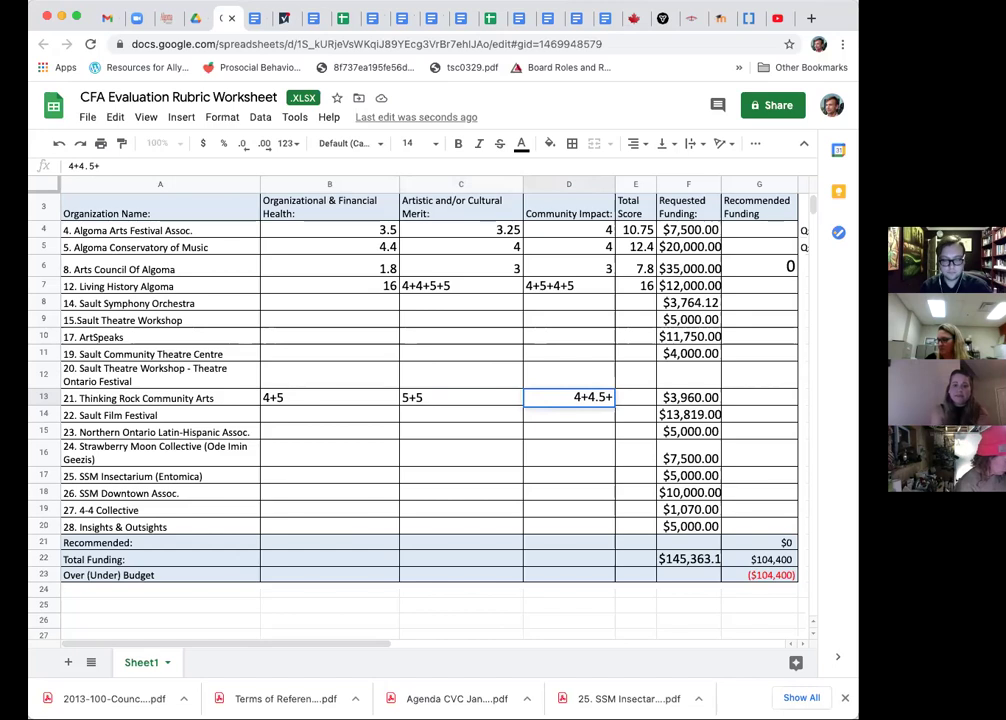
type("5")
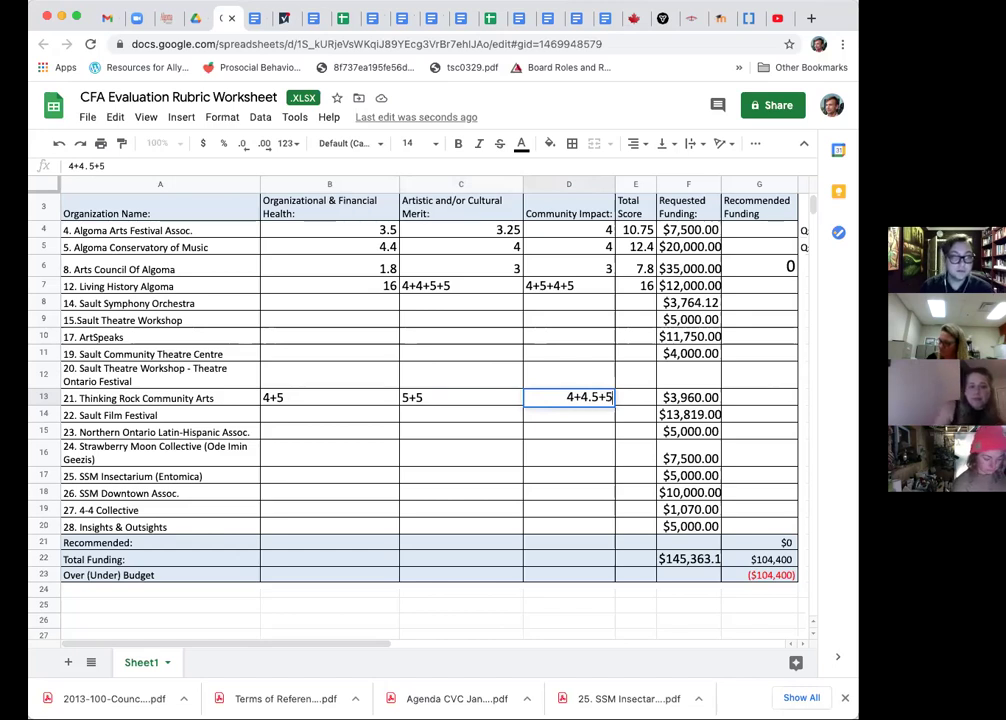
key("Return")
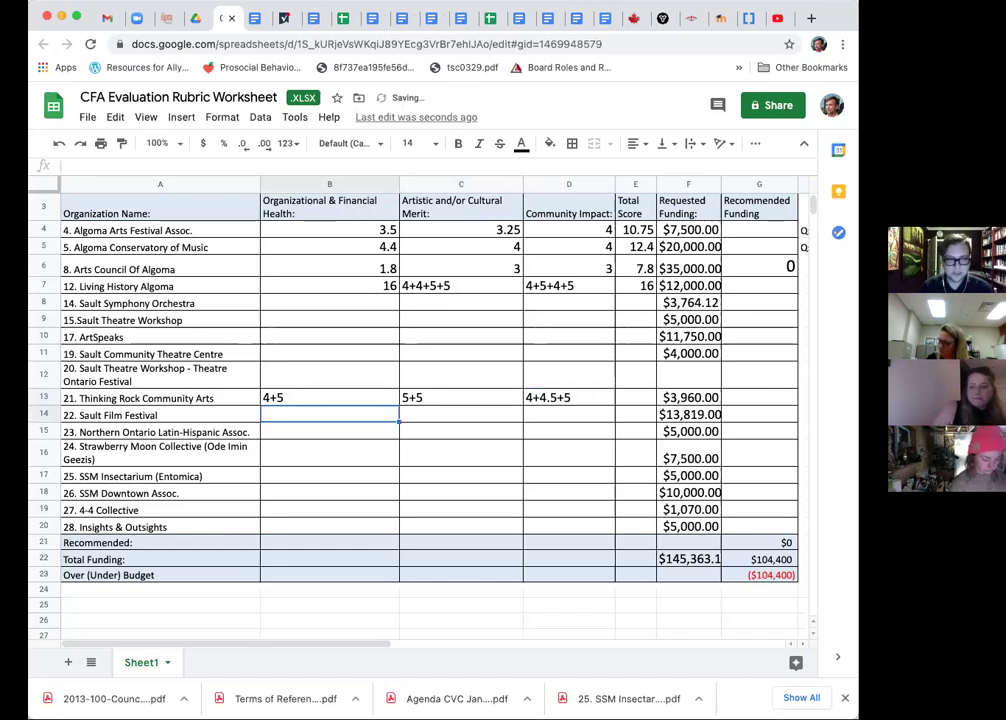
- Add a third score of 5 to C13 and B13 for Thinking Rock Community Arts, making them 5+5+5 and 4+5+5
double_click(443, 399)
type("+5")
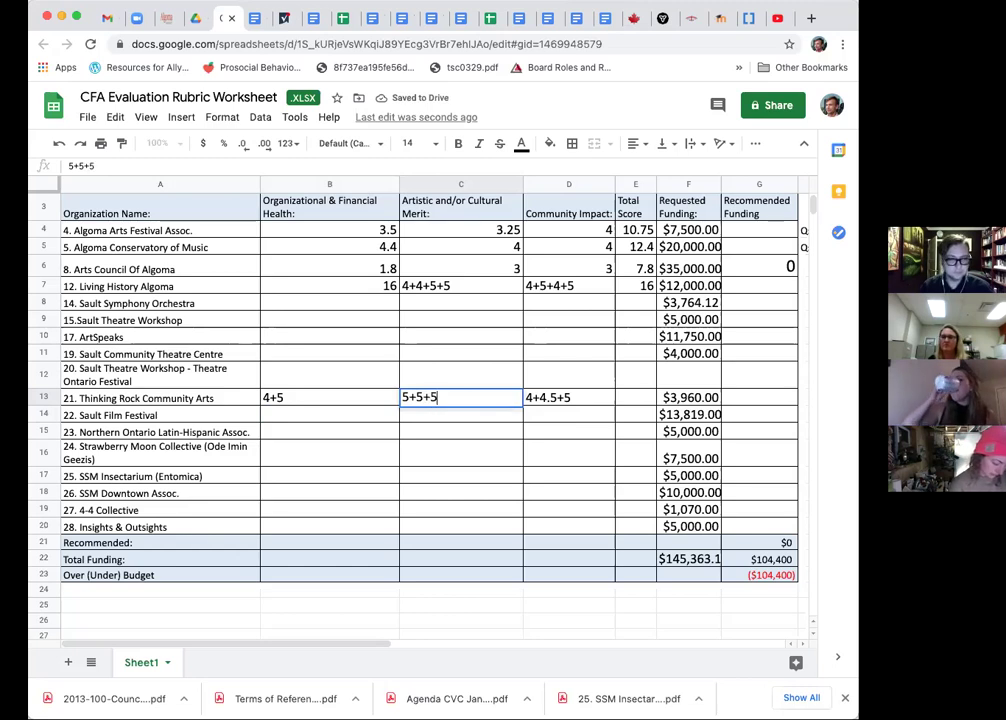
key("Return")
double_click(342, 399)
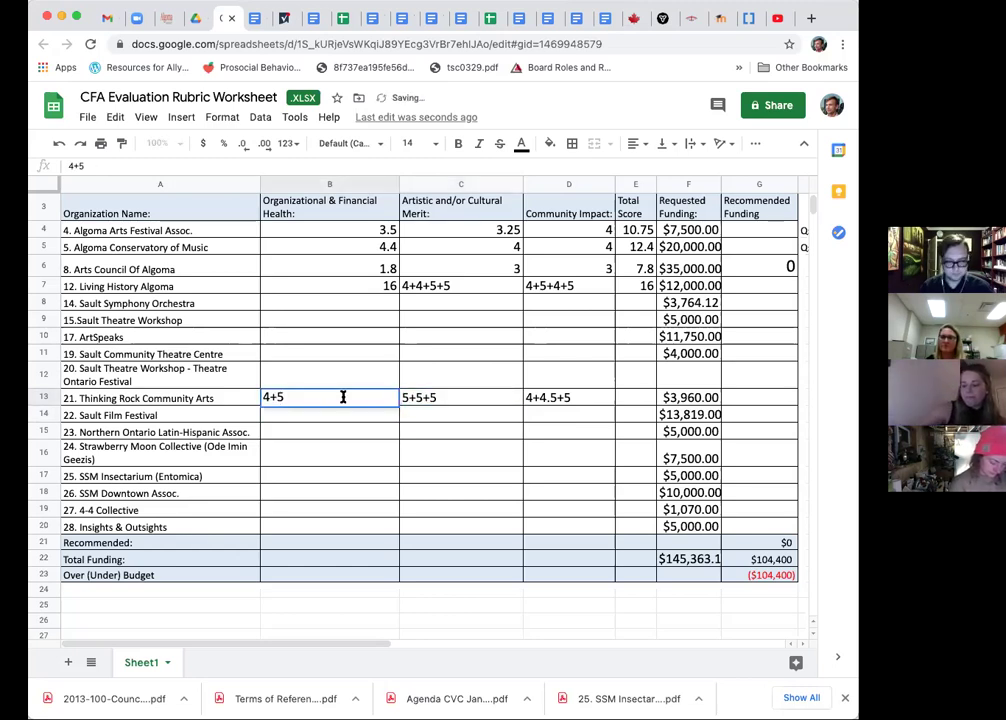
type("+5")
key("Return")
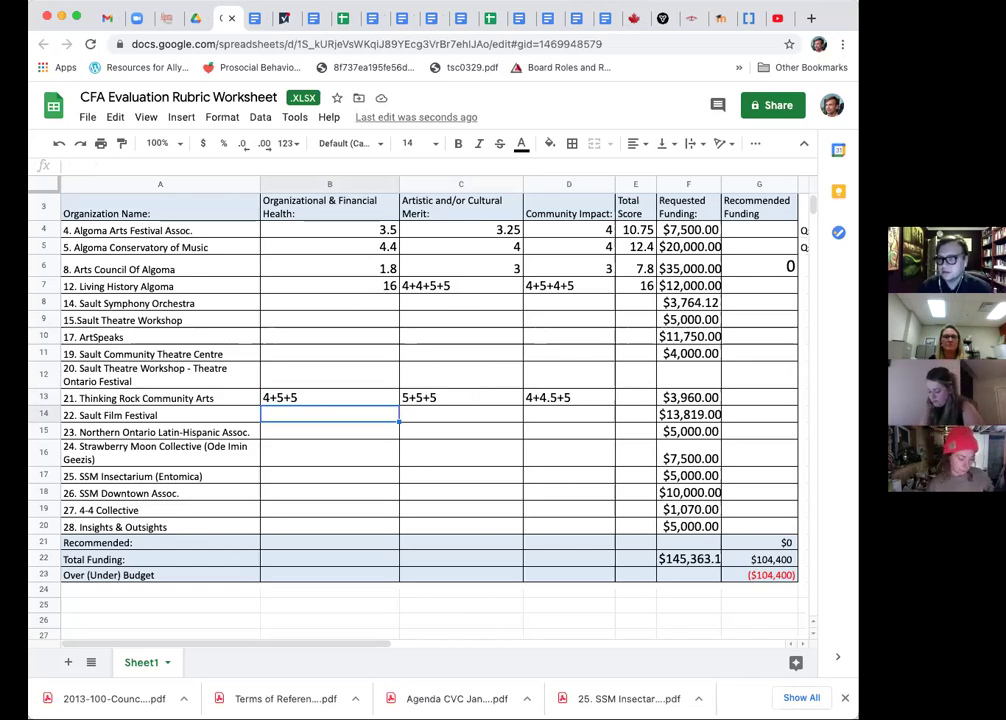
- Change the first score in B13 to 5 and divide the bracketed sum by three, making it (5+5+5)/3
double_click(270, 397)
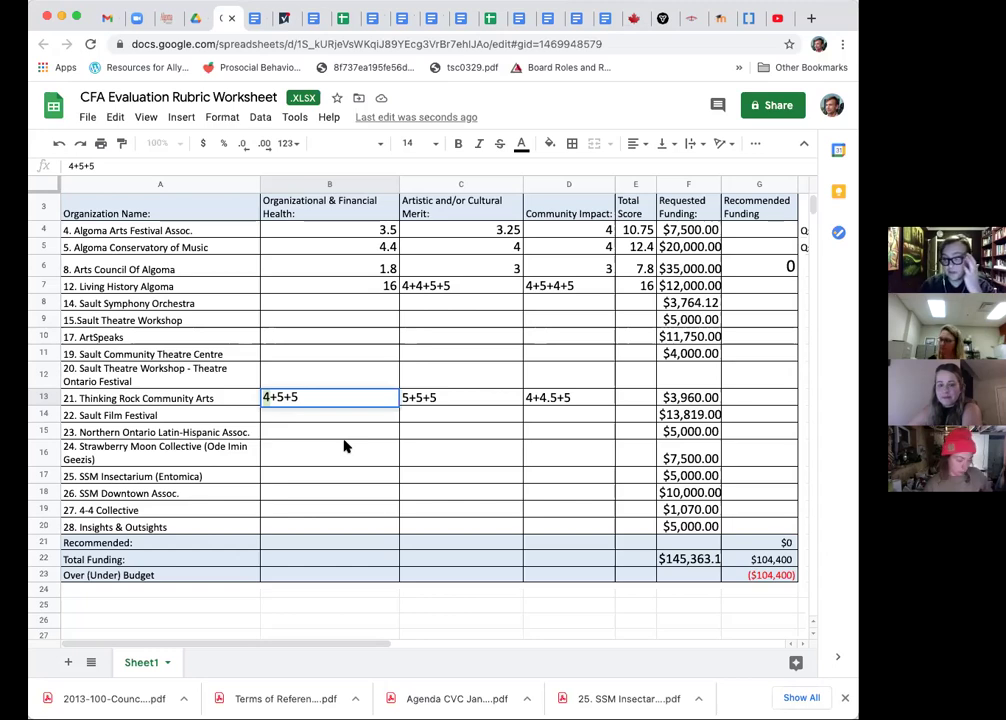
key("BackSpace")
type("5")
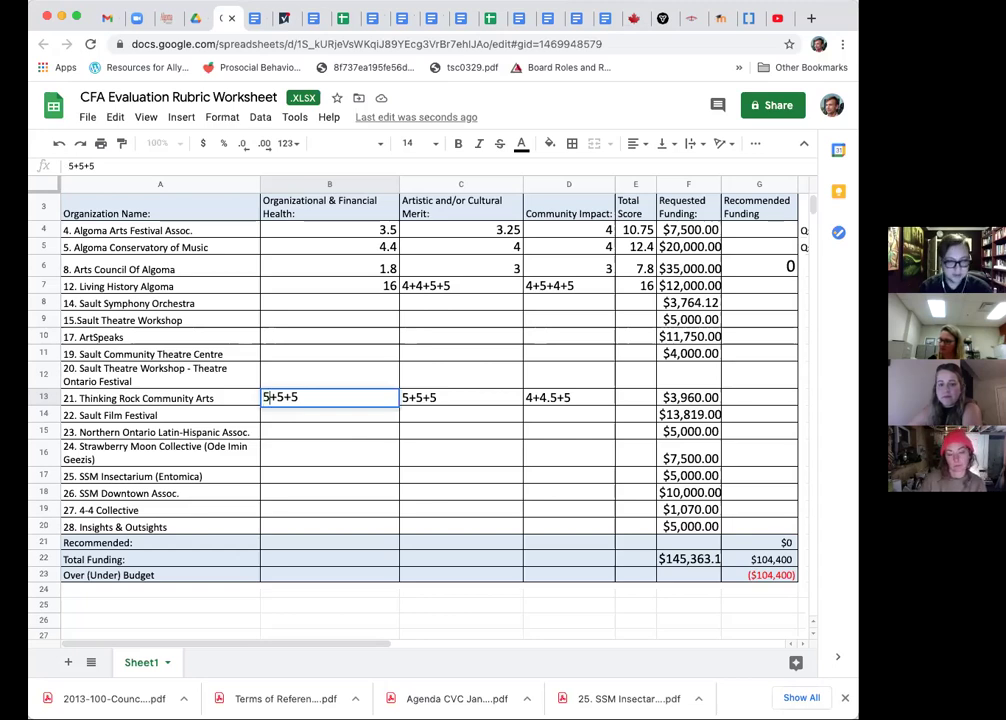
type("(")
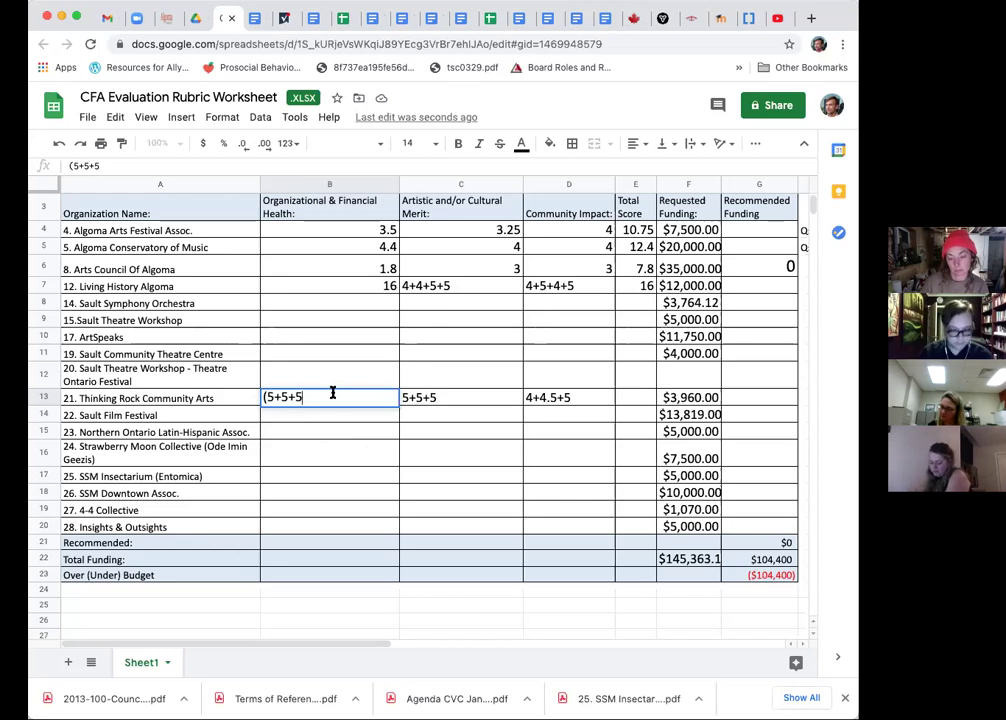
type(")/")
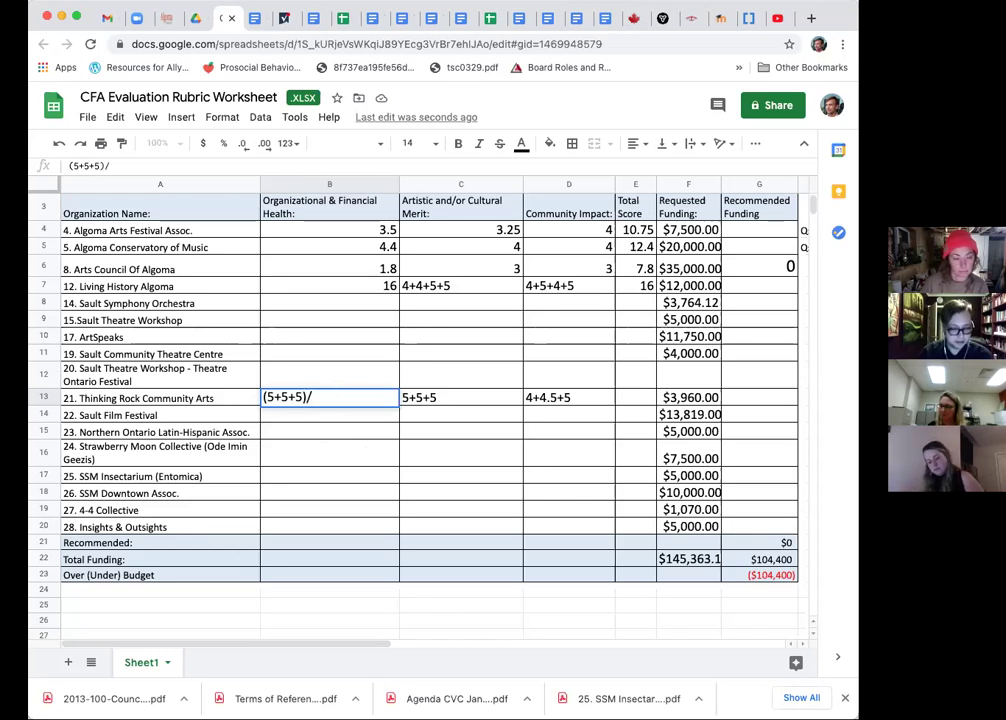
type("3")
key("Tab")
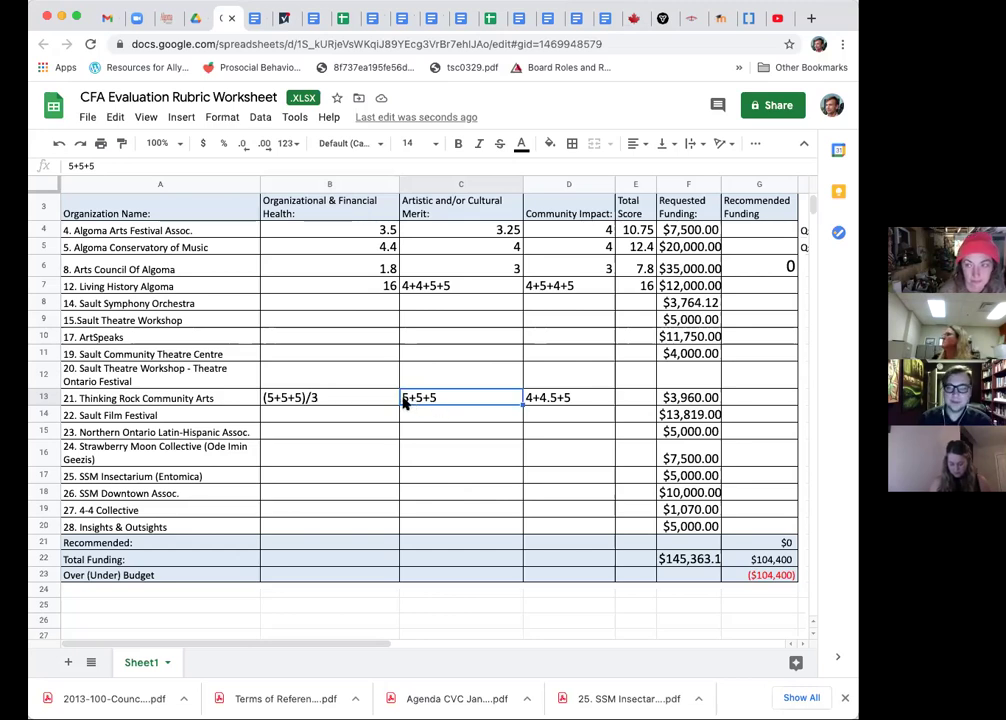
- Bracket the Artistic and/or Cultural Merit scores in C13 and divide them by three, making it (5+5+5)/3
double_click(405, 400)
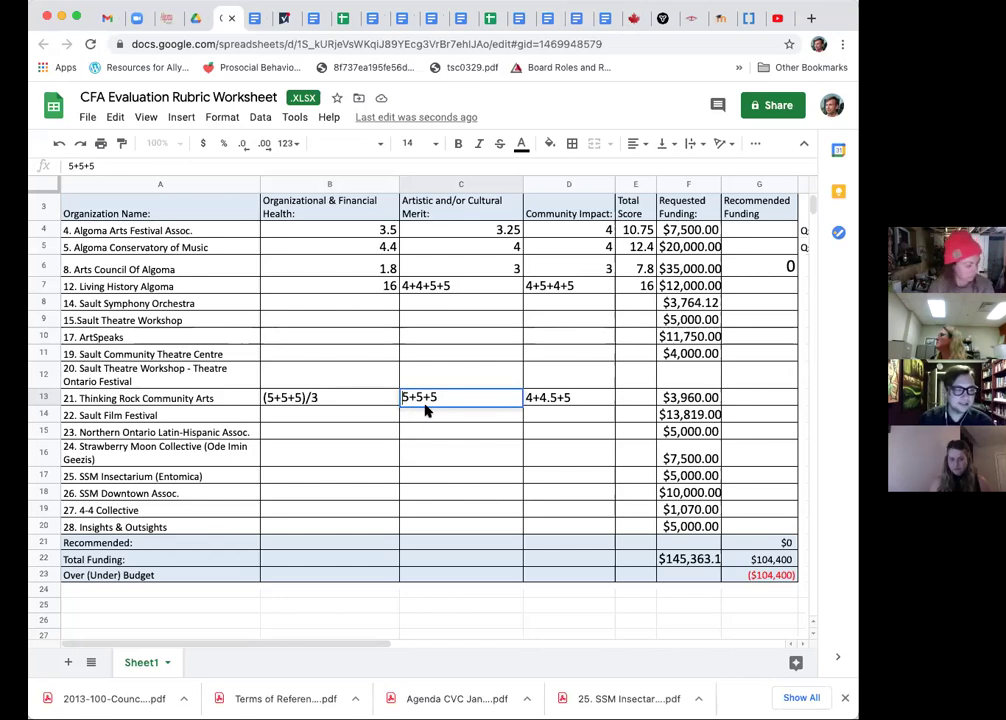
type("(")
left_click(466, 398)
type(")/3")
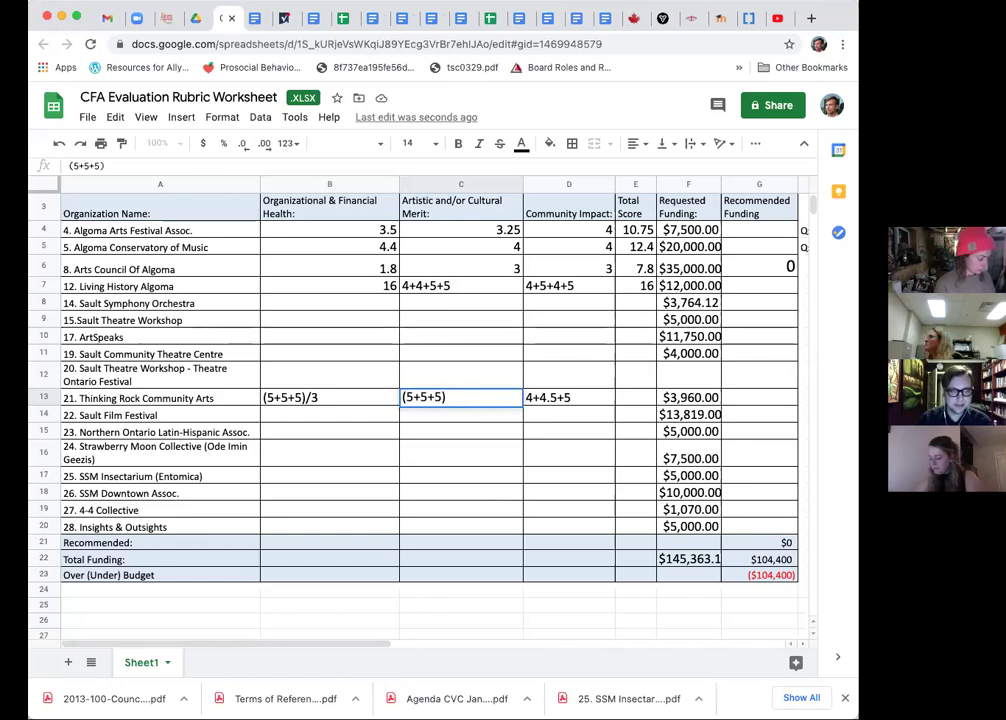
key("Tab")
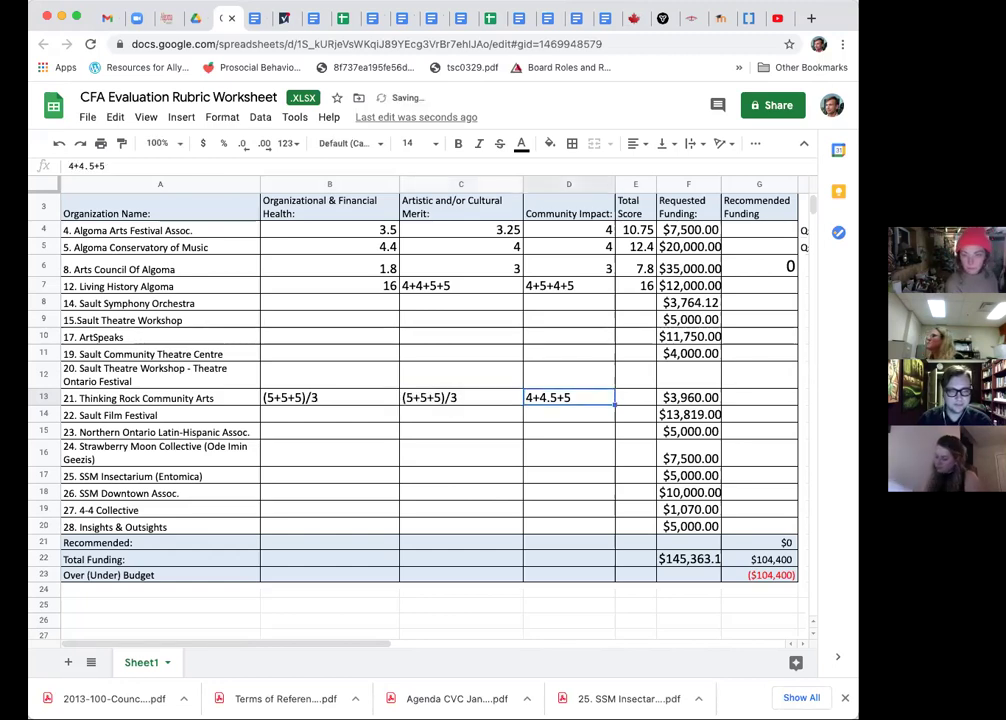
- Average the Community Impact scores for Thinking Rock Community Arts in D13 with the formula =(4+4.5+5)/3
double_click(525, 397)
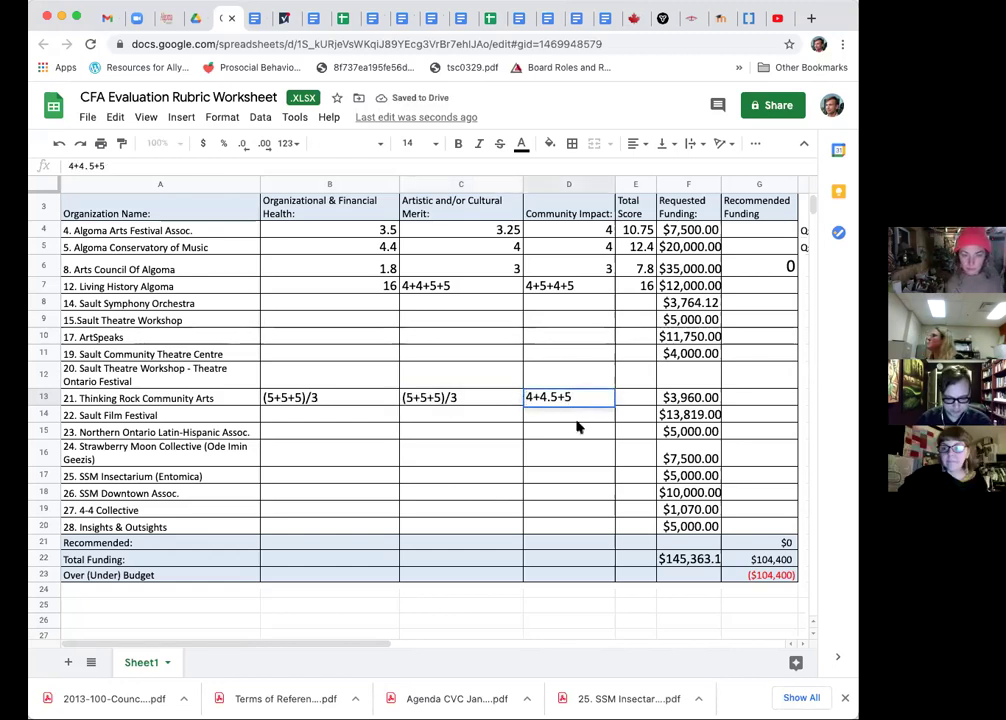
type("(")
key("Right")
key("Right")
key("Right")
key("Right")
key("Right")
key("Right")
key("Right")
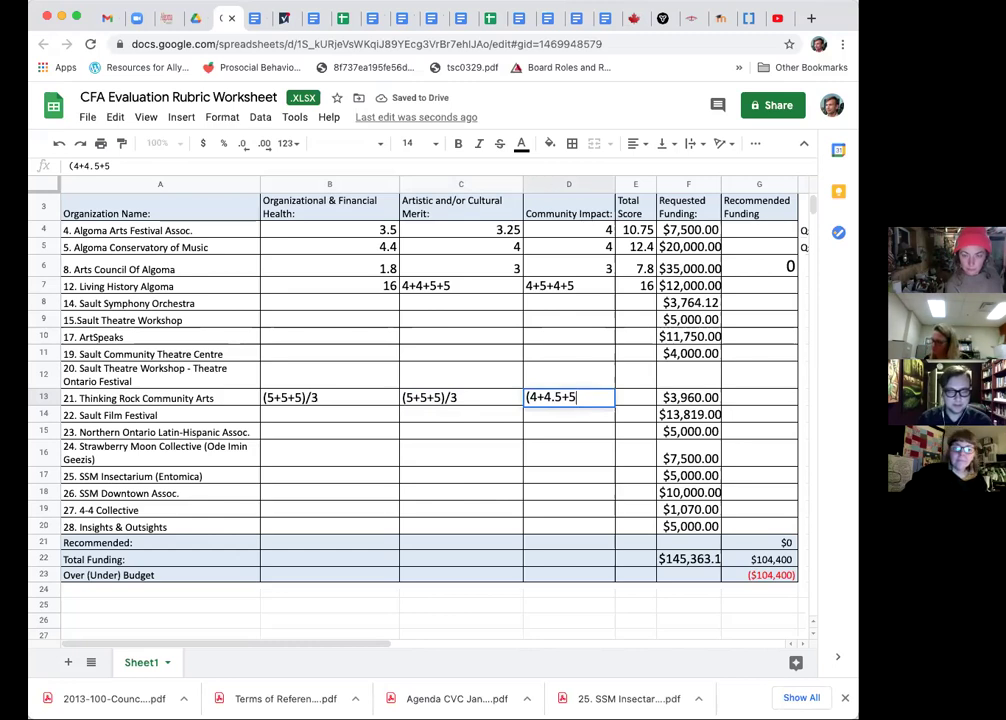
type(")/")
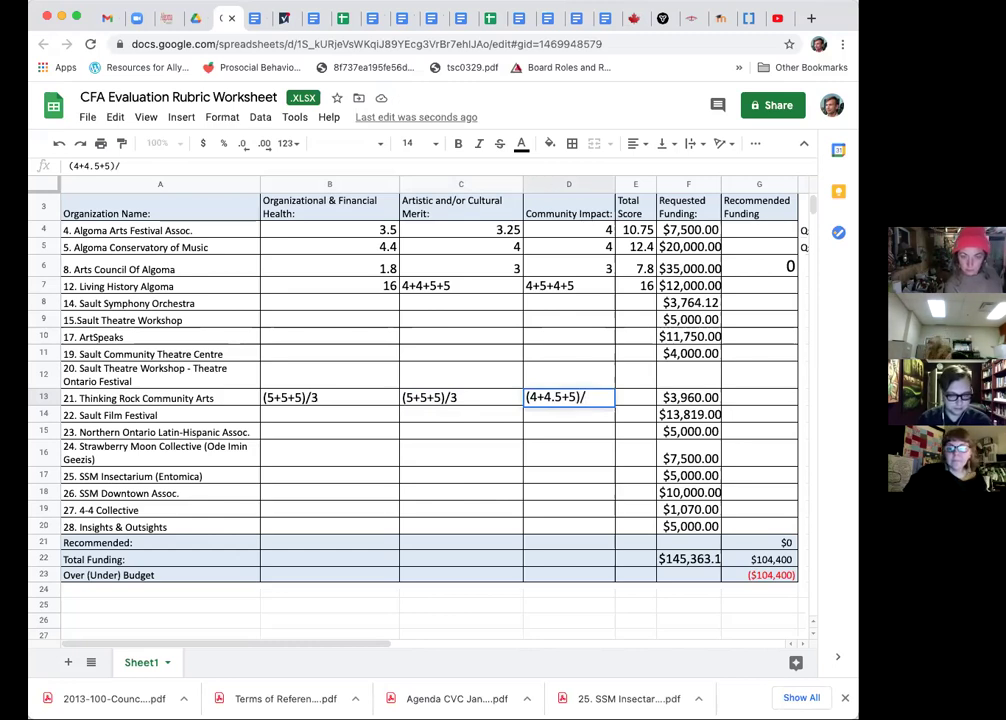
type("3")
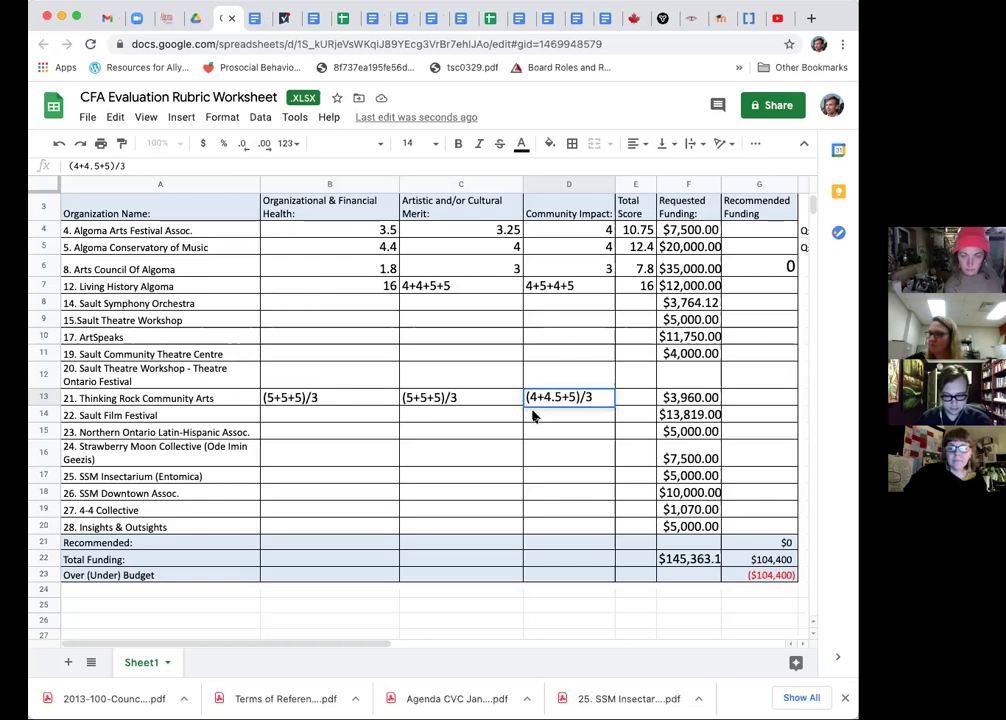
left_click(533, 415)
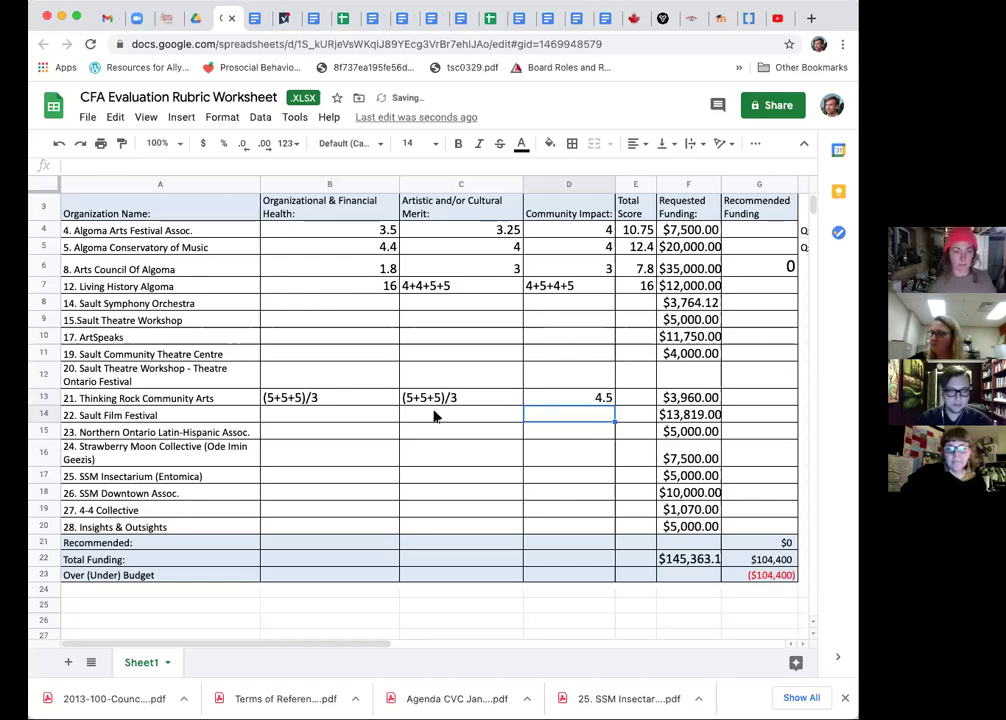
- Convert the text entries in C13 and B13 into working formulas, each reading =(5+5+5)/3
double_click(403, 398)
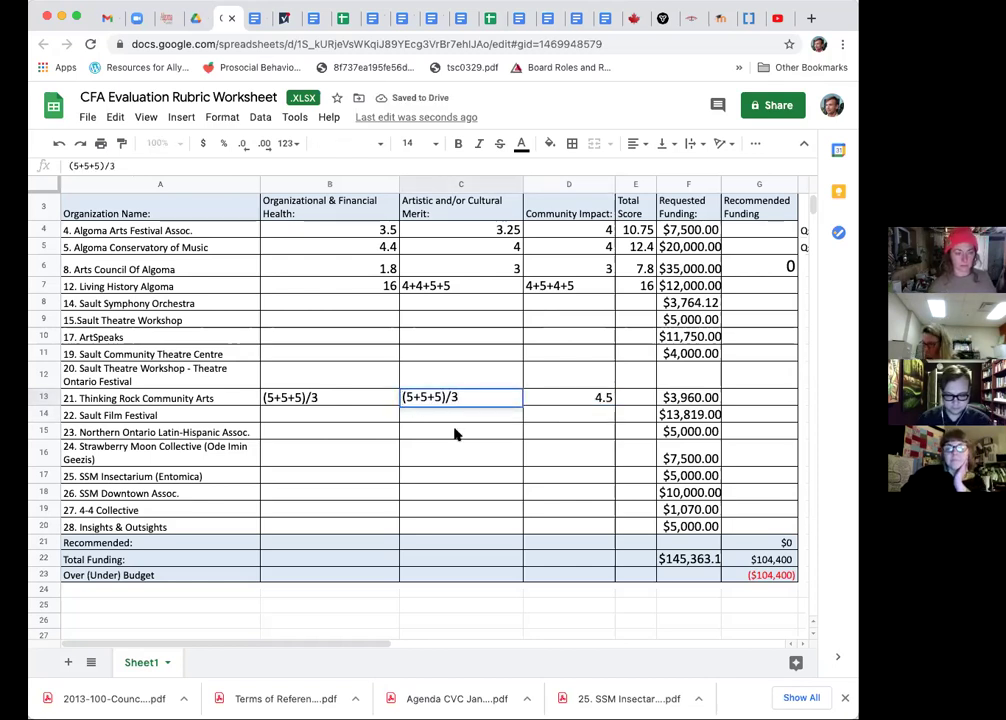
type("=")
key("Return")
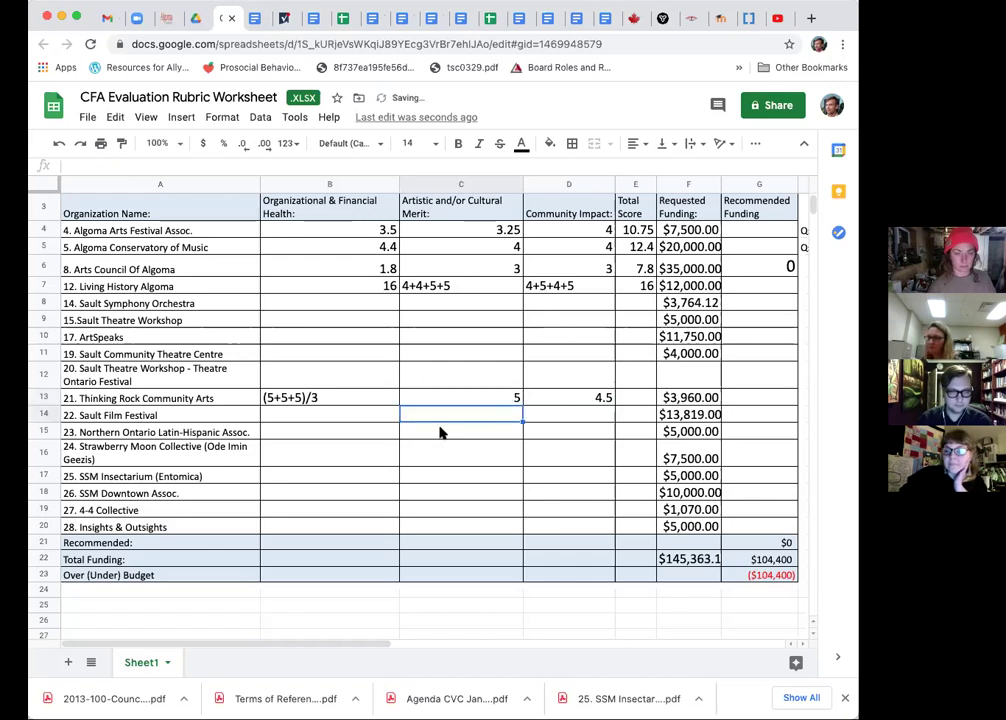
double_click(265, 397)
type("=")
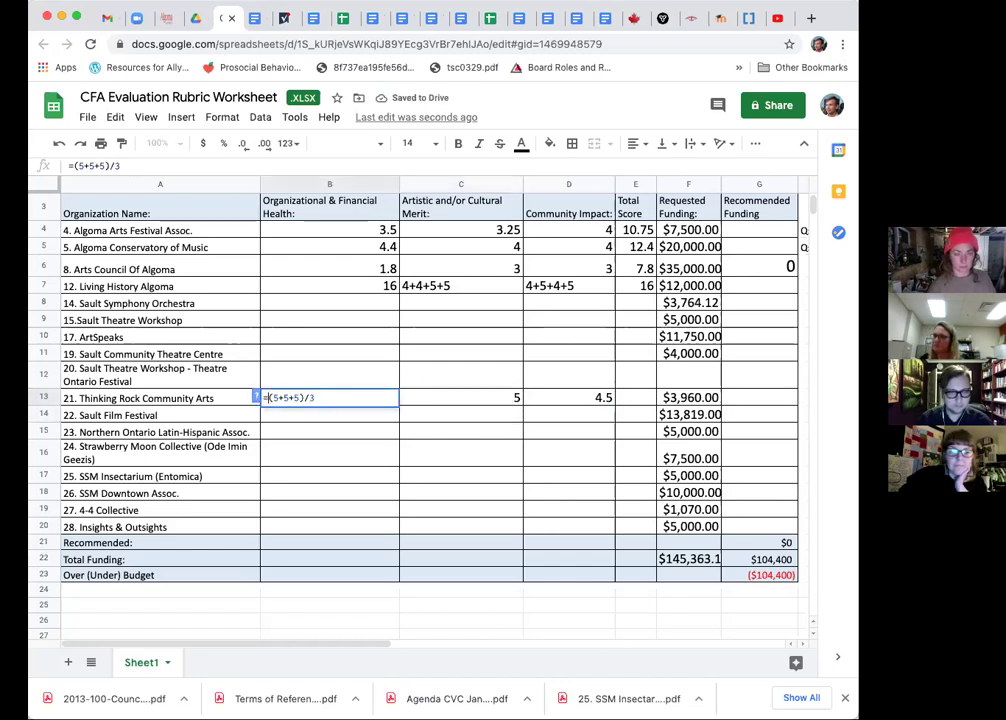
key("Return")
- Calculate the total score for Thinking Rock Community Arts in E13 with =SUM(B13:D13)
left_click(636, 398)
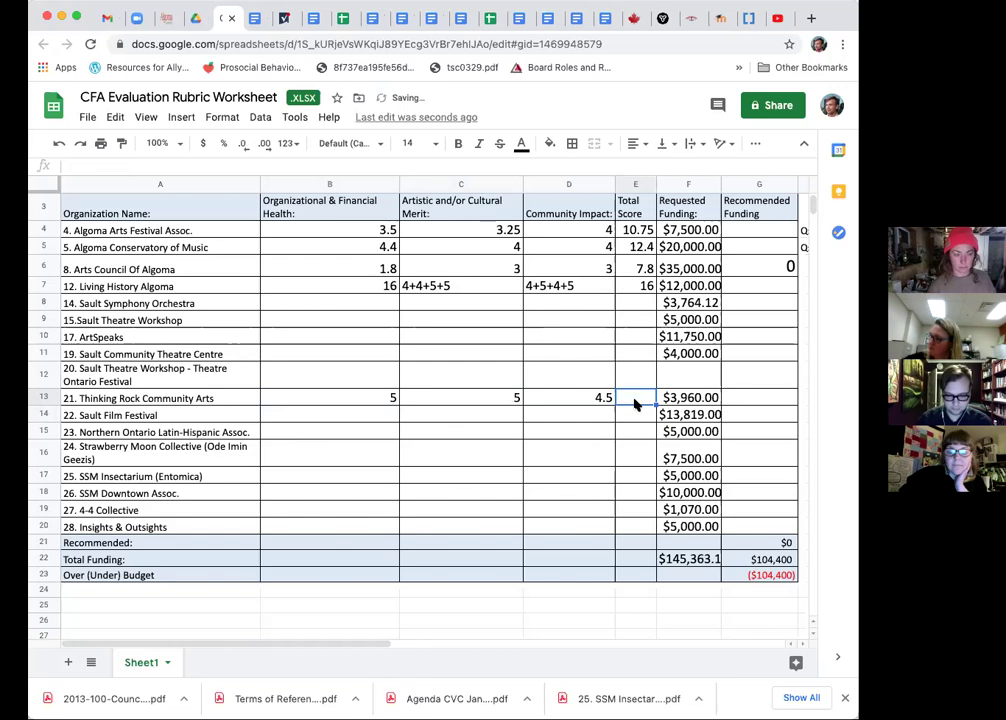
type("=S")
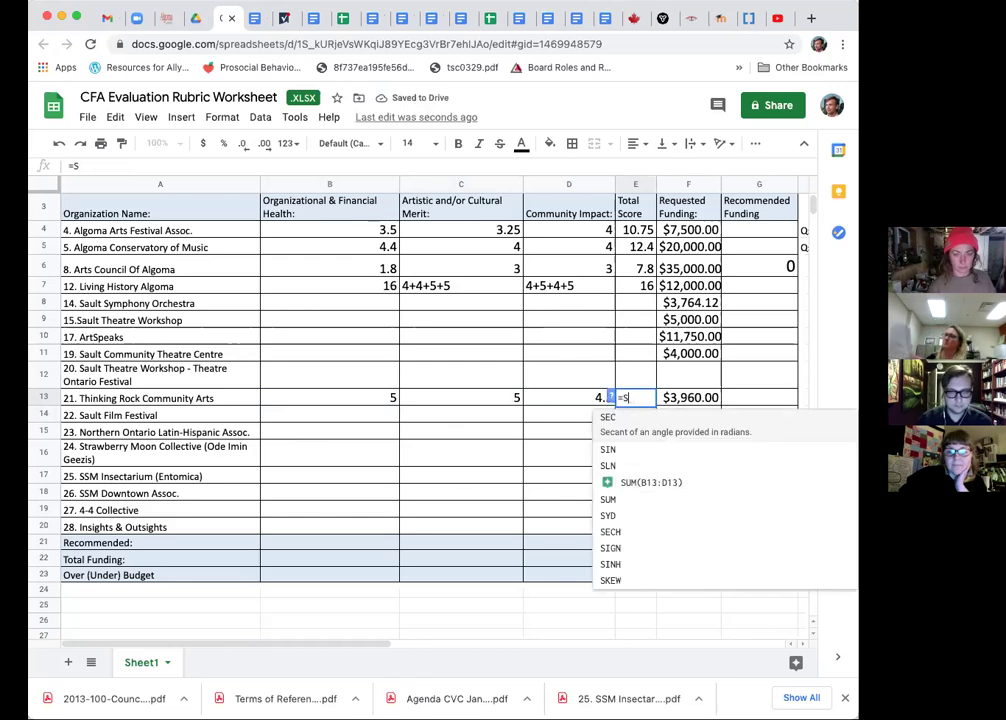
left_click(697, 481)
key("Return")
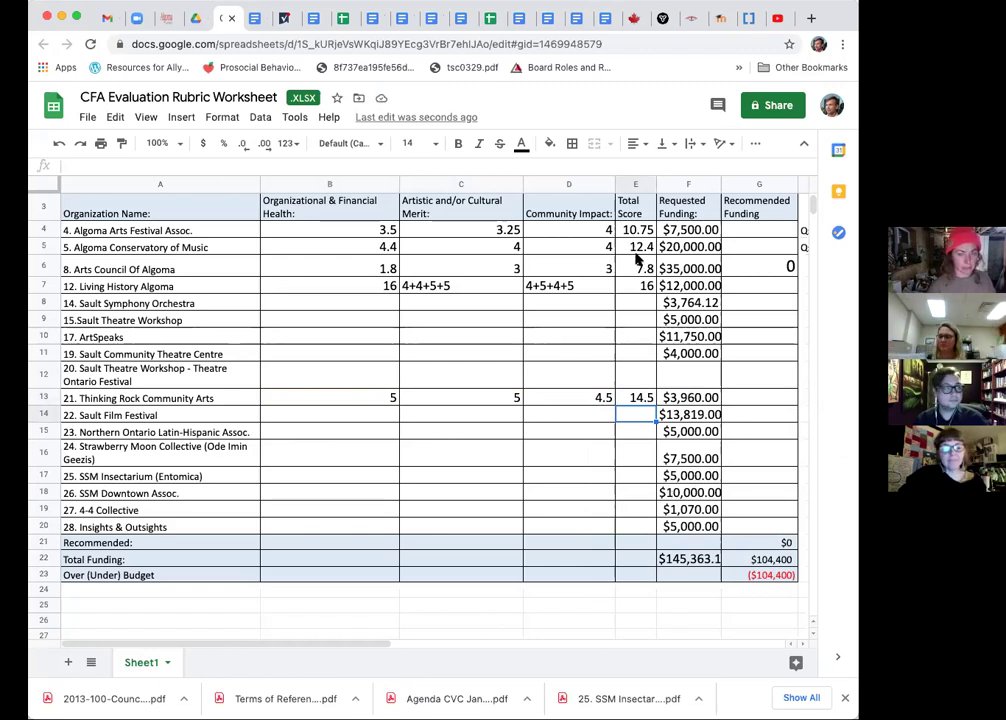
- Turn the Artistic and/or Cultural Merit entry for Living History Algoma in C7 into the averaging formula =(4+4+5+5)/4
left_click(427, 285)
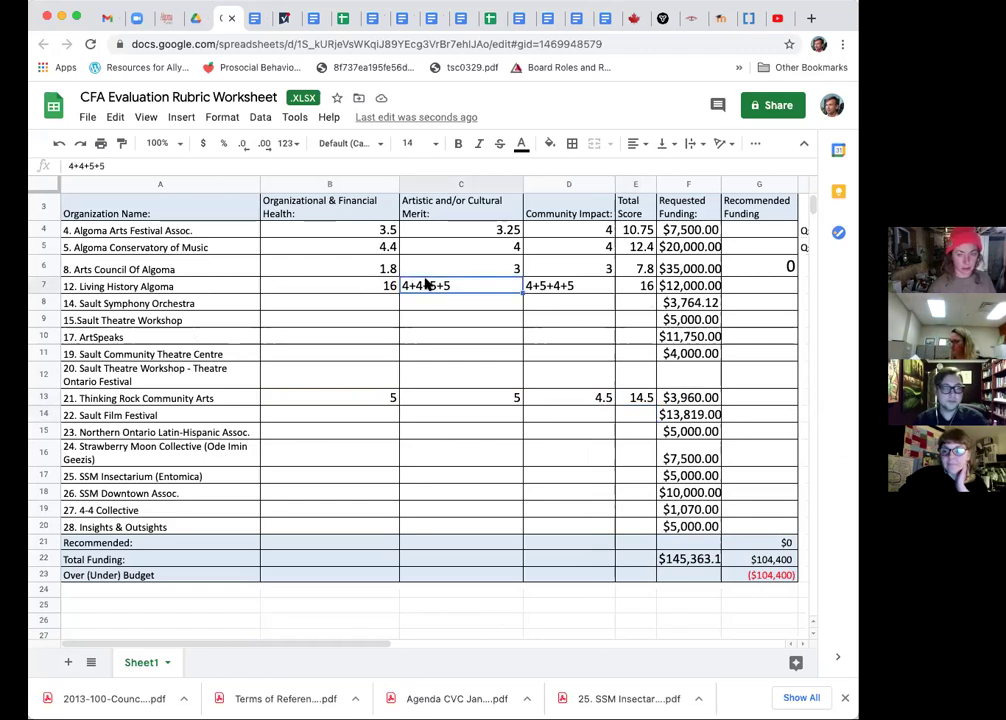
double_click(405, 286)
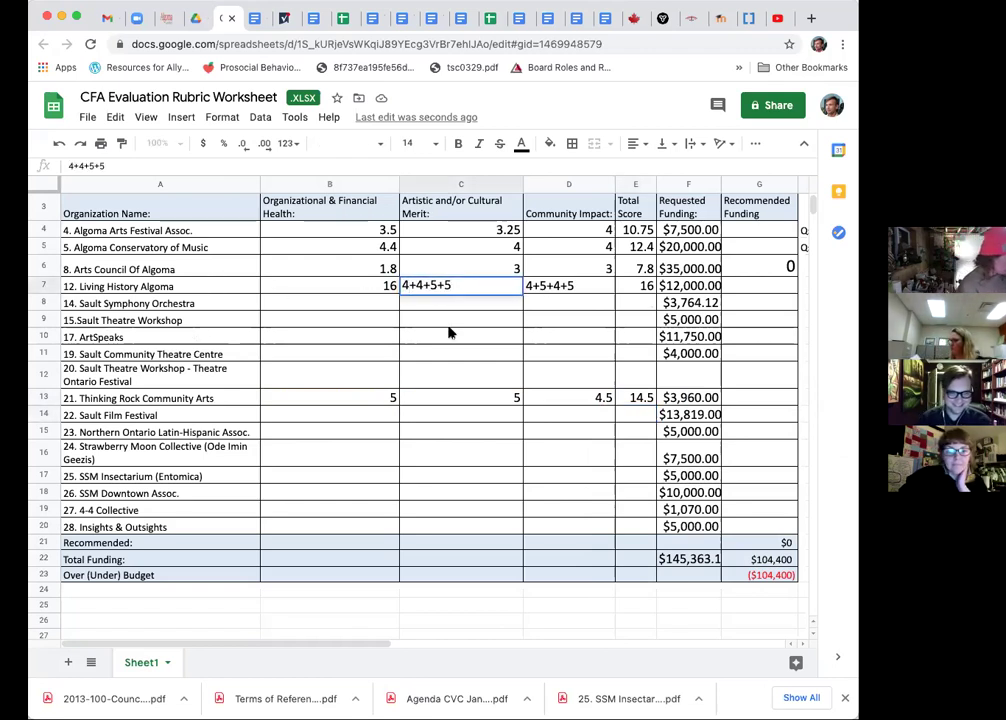
type("=(")
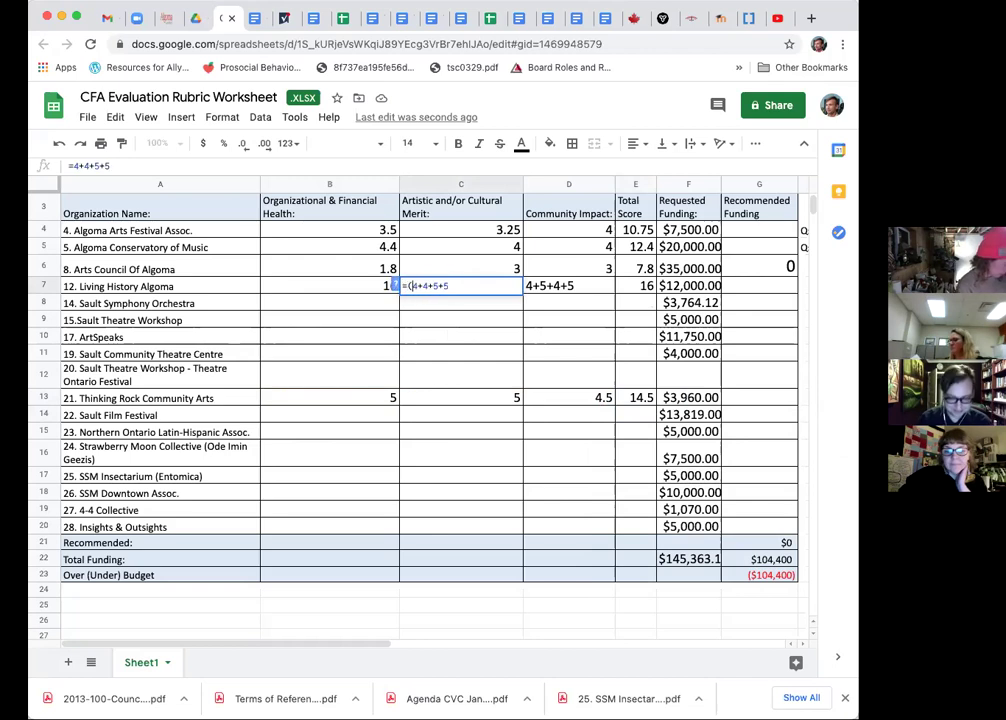
type(")")
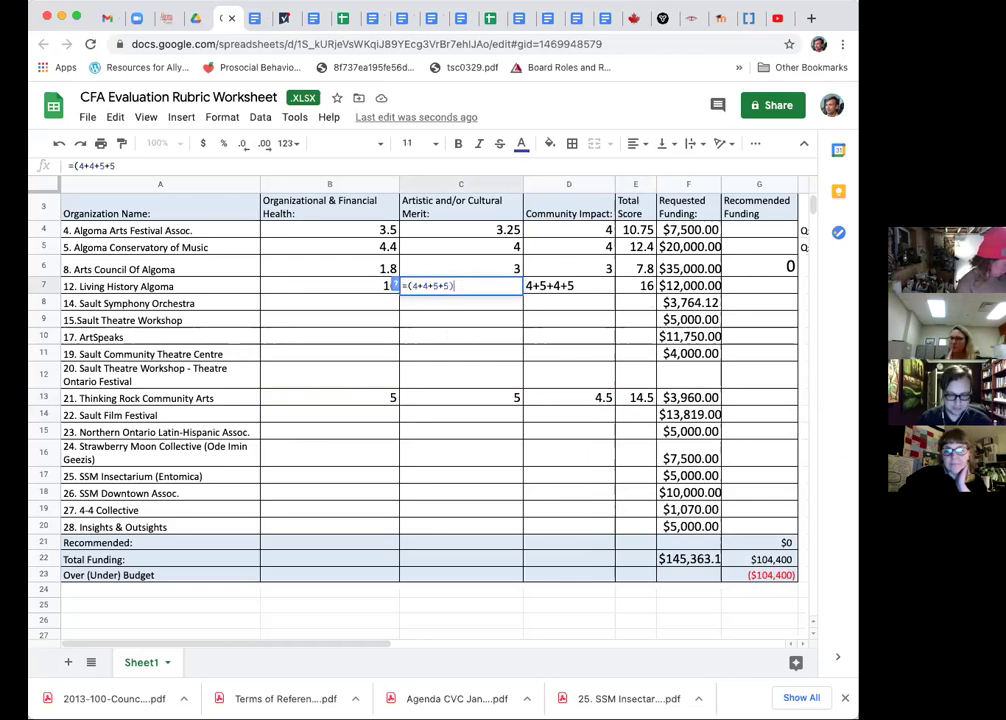
type("/4")
- Turn the Community Impact entry for Living History Algoma in D7 into the averaging formula =(4+5+4+5)/4
left_click(530, 288)
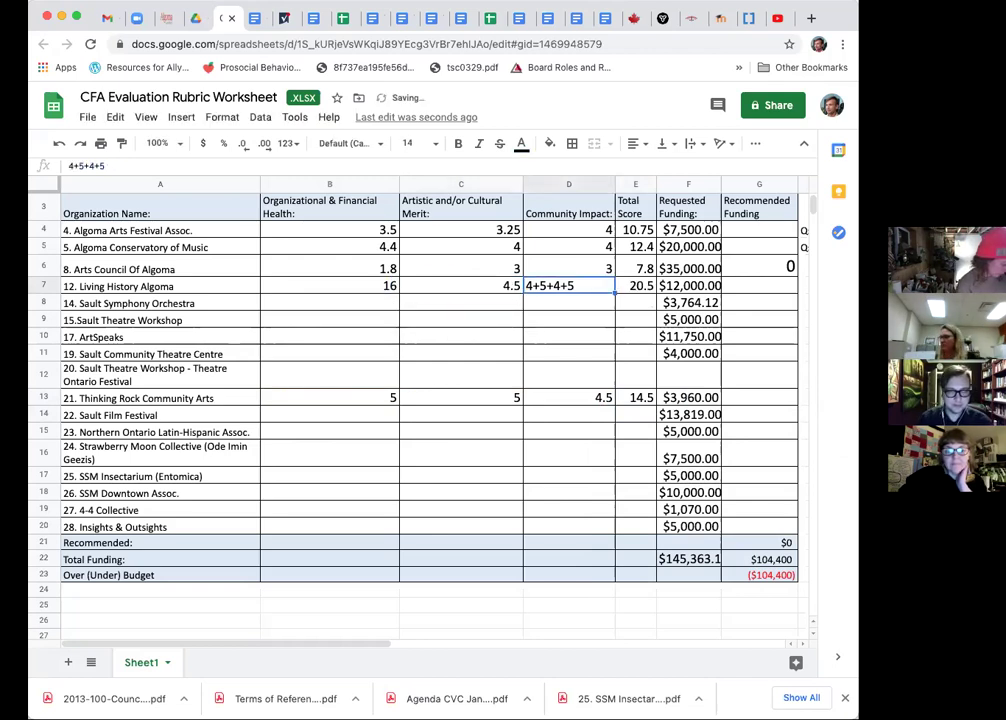
double_click(530, 288)
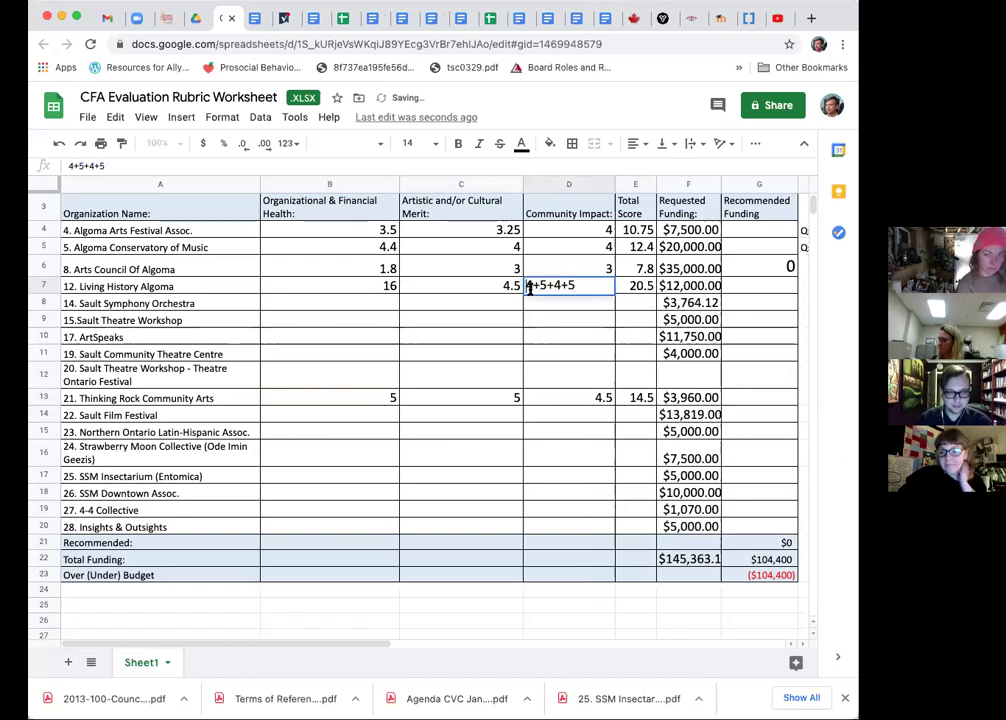
type("=(")
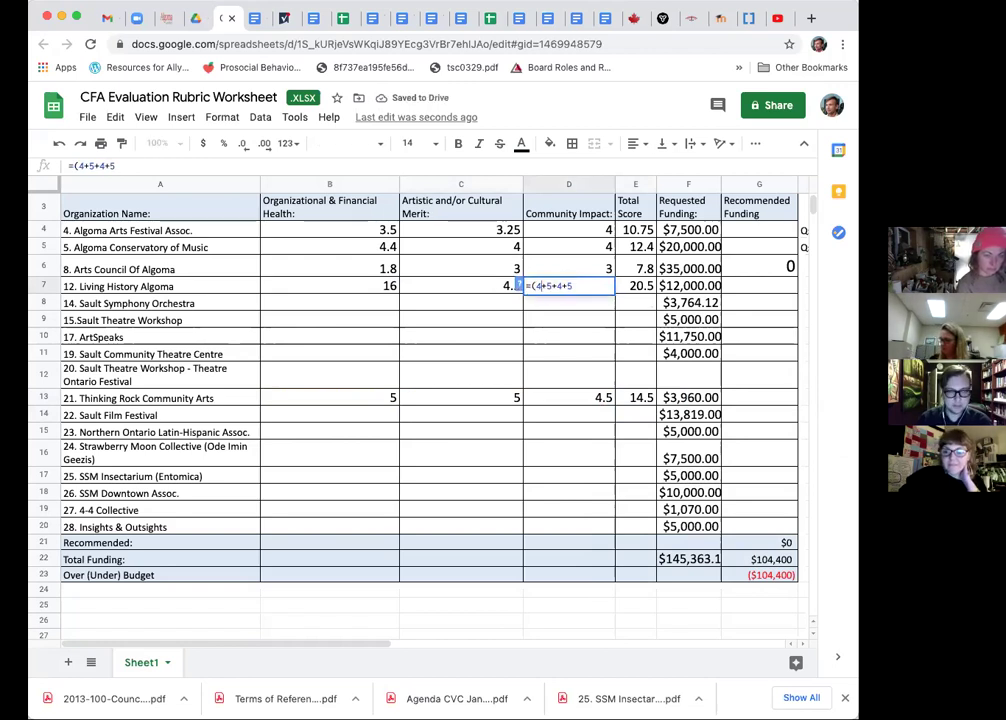
type(")")
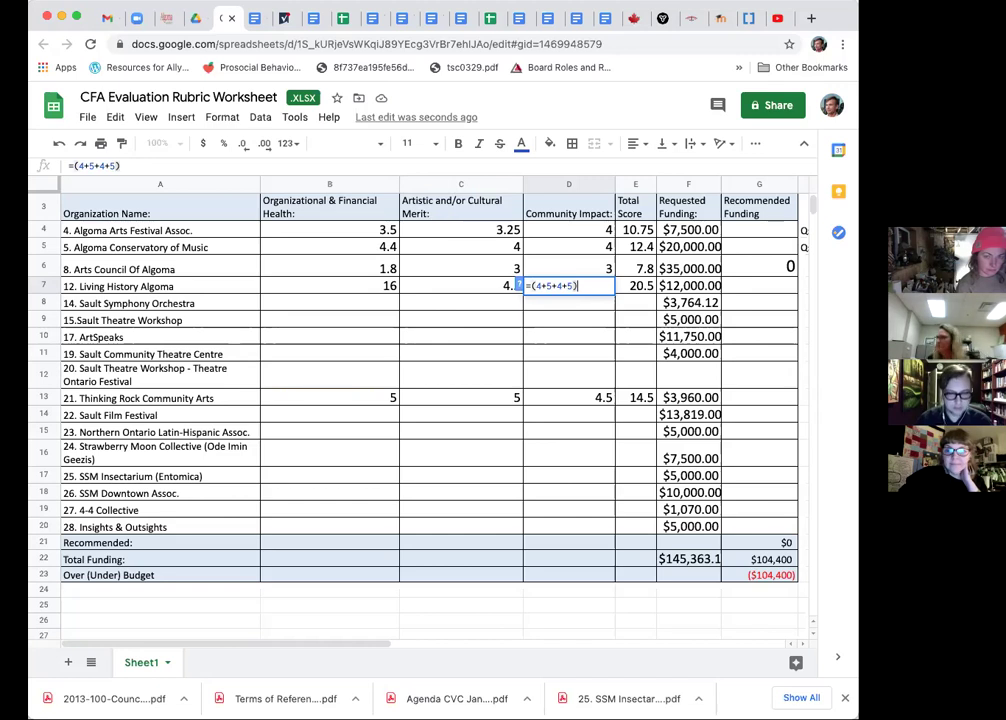
type("/4")
key("Return")
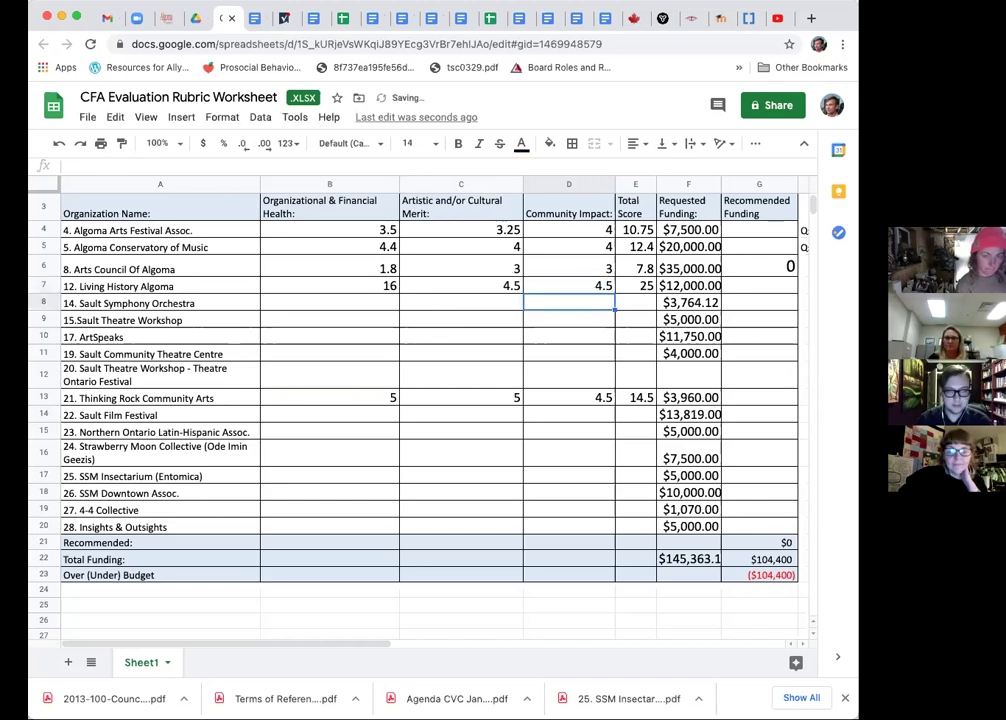
- Check the total score formula in E7, and average Living History Algoma's Organizational & Financial Health scores in B7 with =(4+4+4+4)/4
double_click(636, 287)
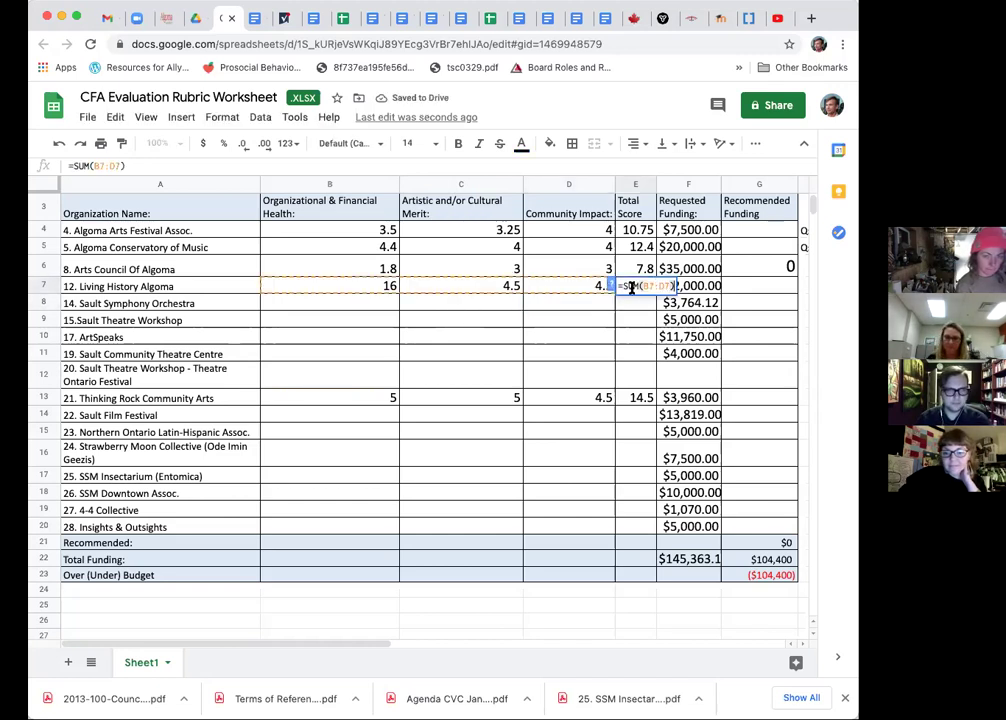
key("Escape")
left_click(325, 288)
left_click(88, 166)
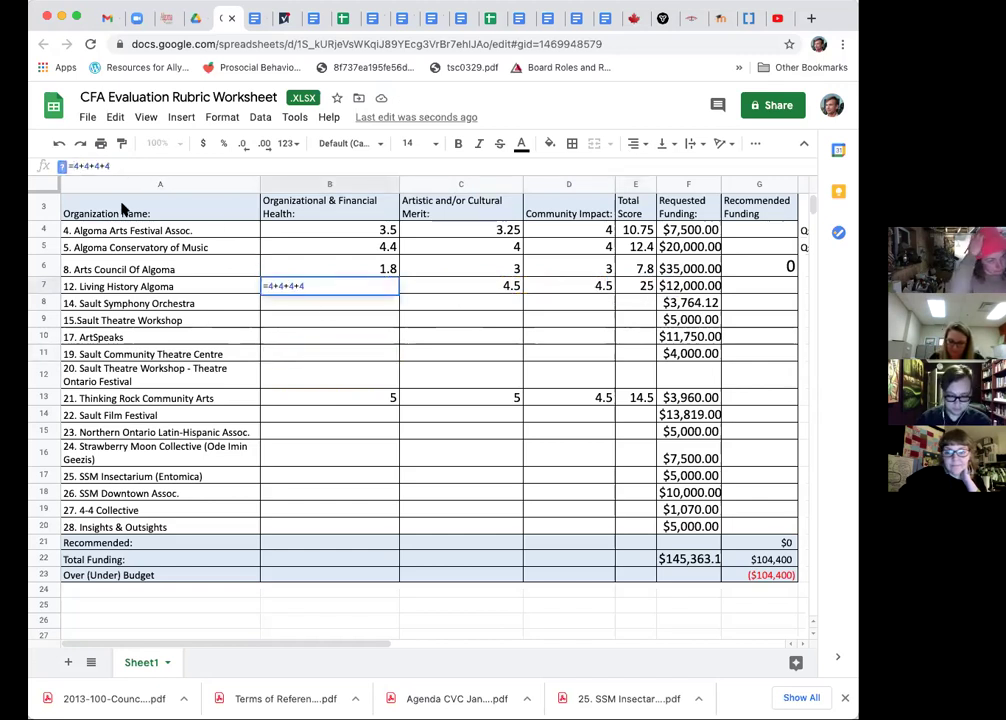
key("Home")
key("Right")
type("(")
key("End")
type(")")
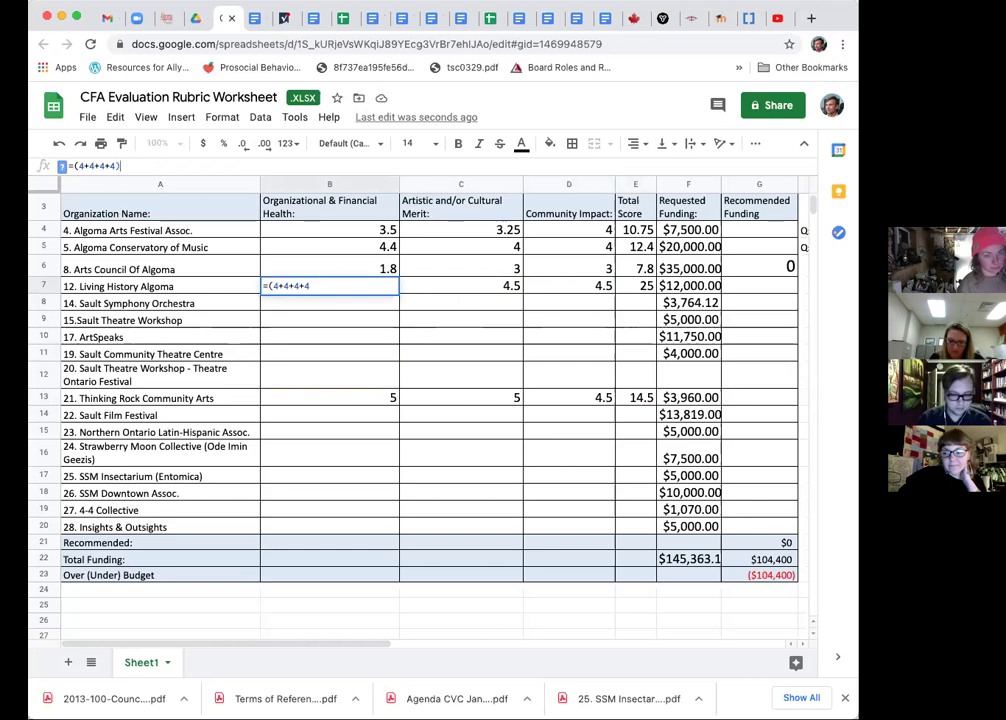
type("/4")
key("Return")
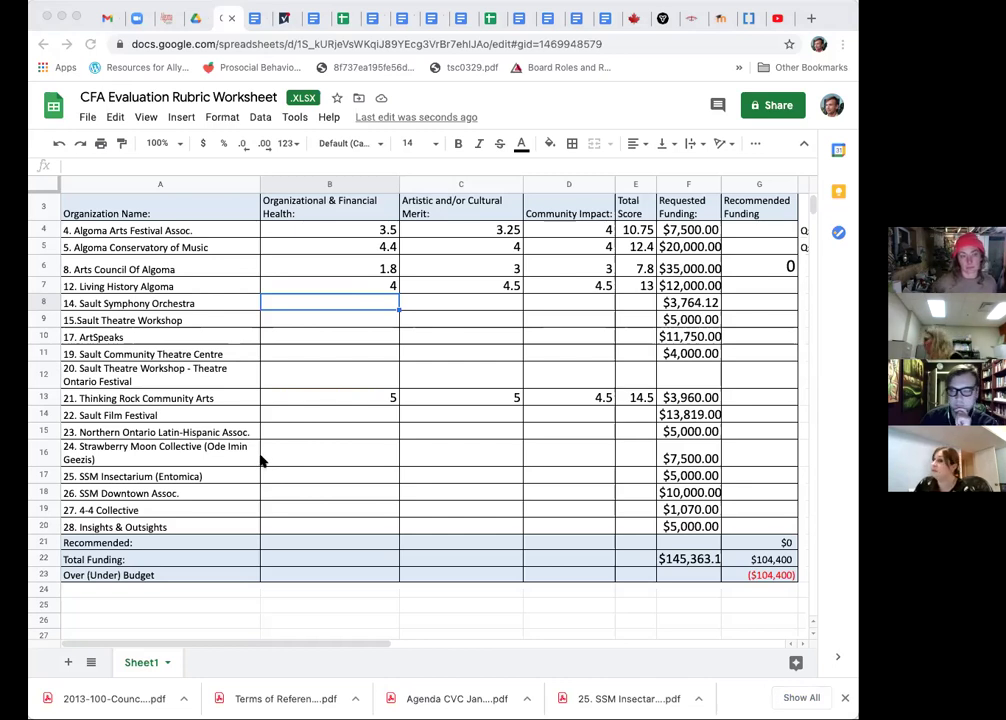
left_click(351, 307)
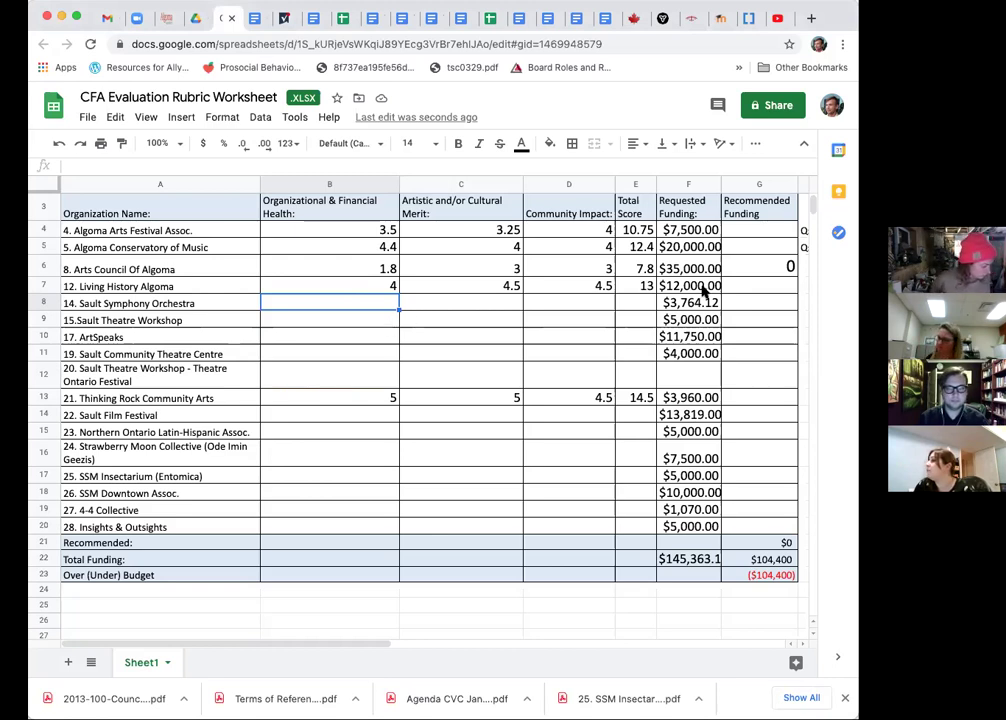
scroll(705, 291, "right", 5)
scroll(701, 290, "left", 2)
scroll(700, 290, "left", 2)
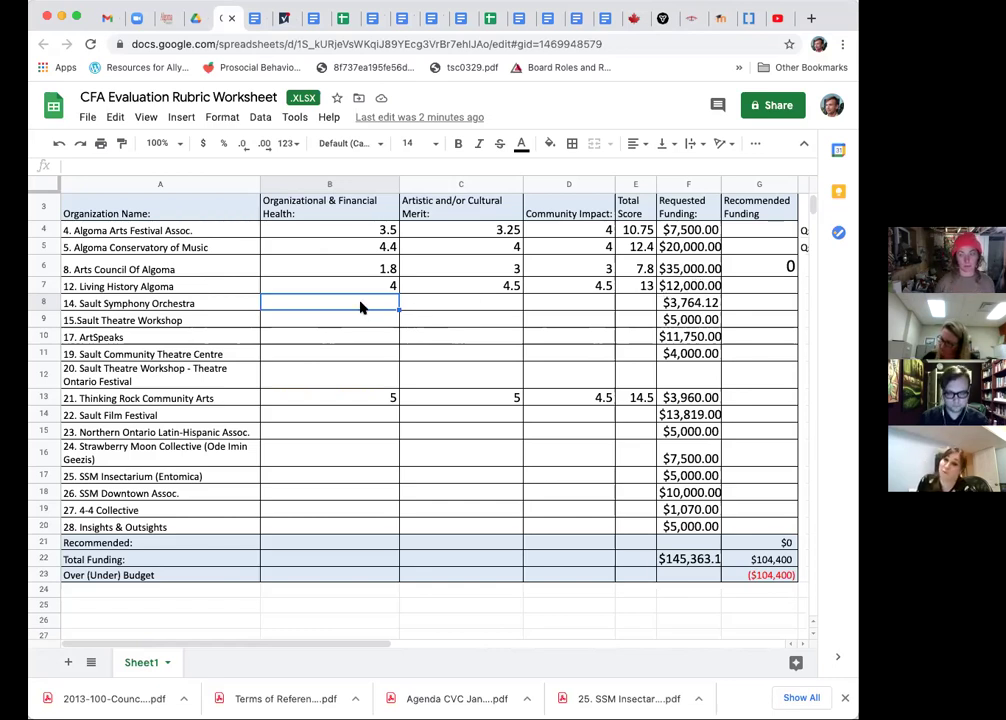
- Enter (4)/4 as the Organizational & Financial Health score for Sault Symphony Orchestra
type("(4")
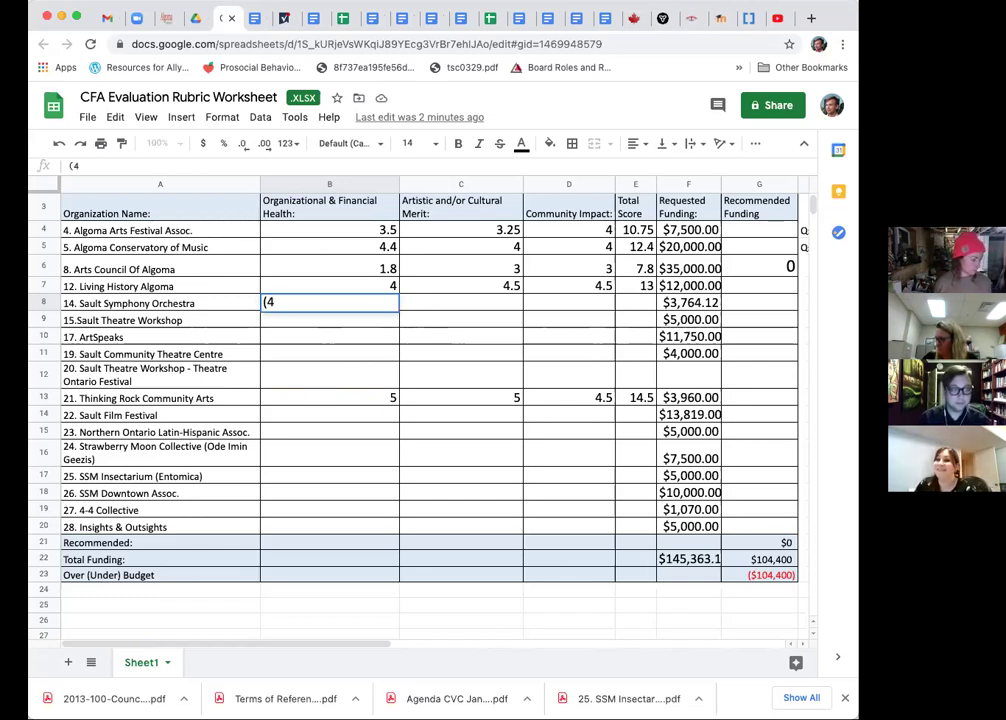
type(").")
key("Tab")
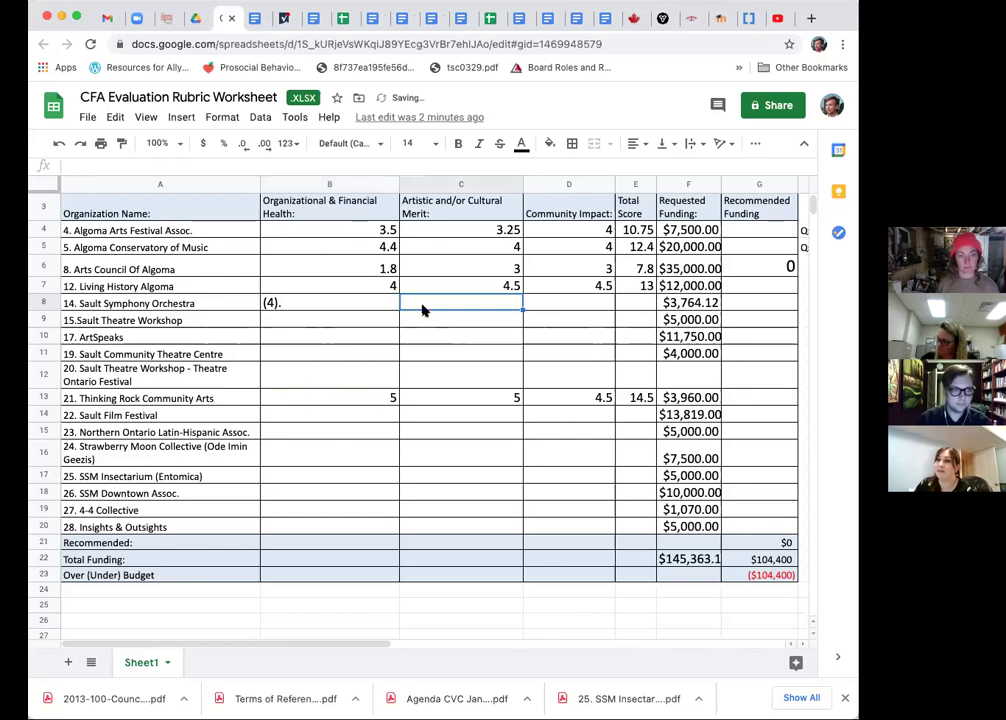
double_click(385, 304)
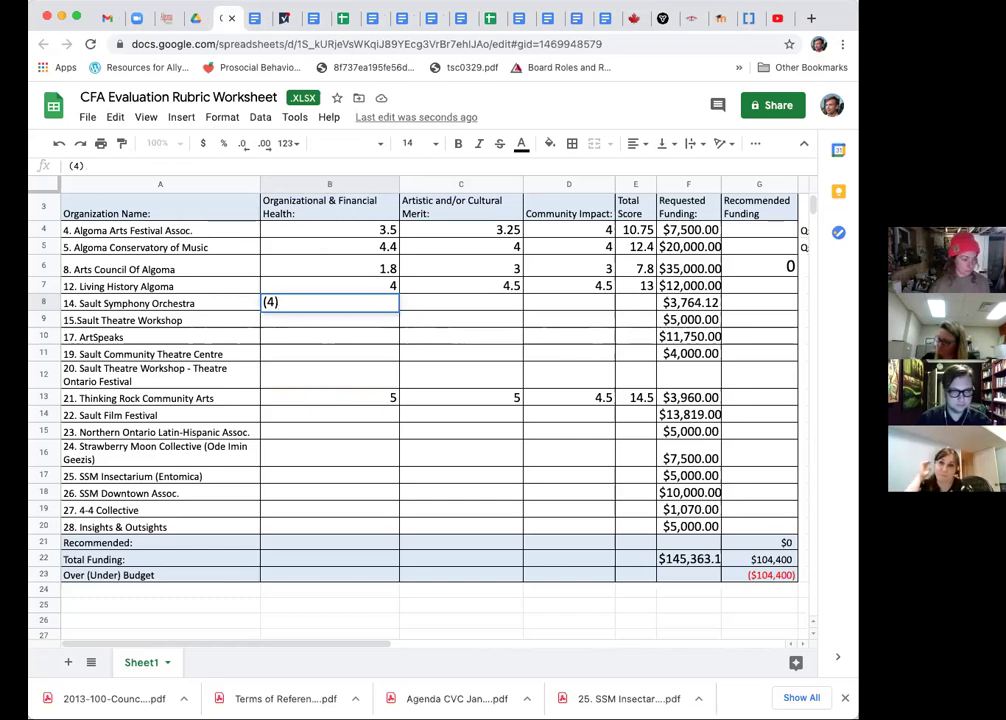
type("/4")
key("Tab")
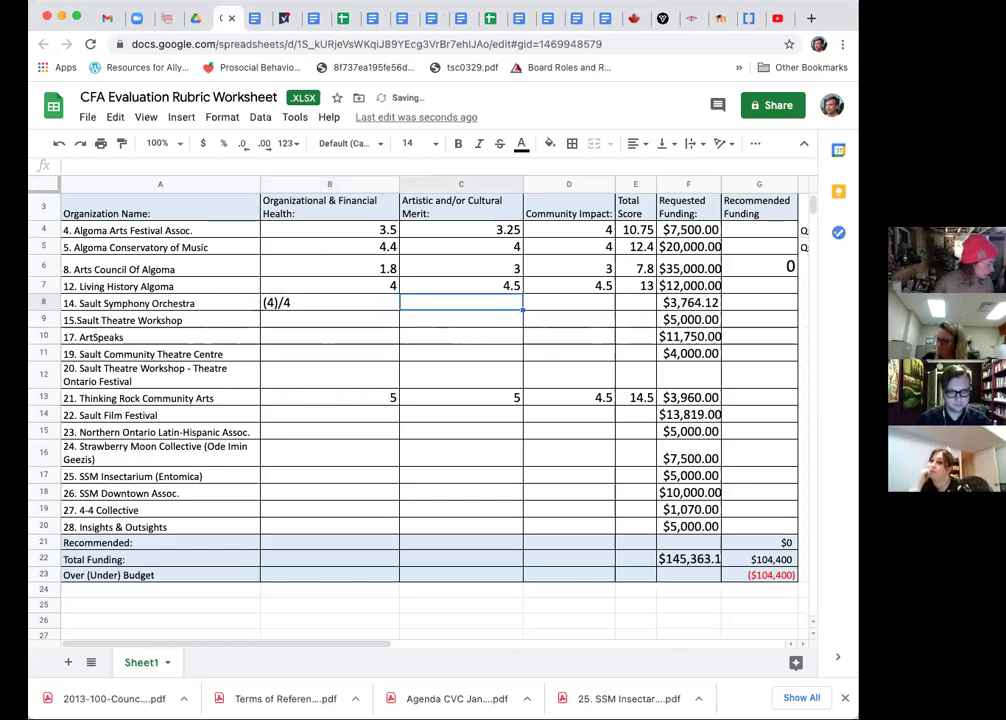
- Enter (4)/4 for both Artistic and/or Cultural Merit and Community Impact in the Sault Symphony Orchestra row
type("(4)/4")
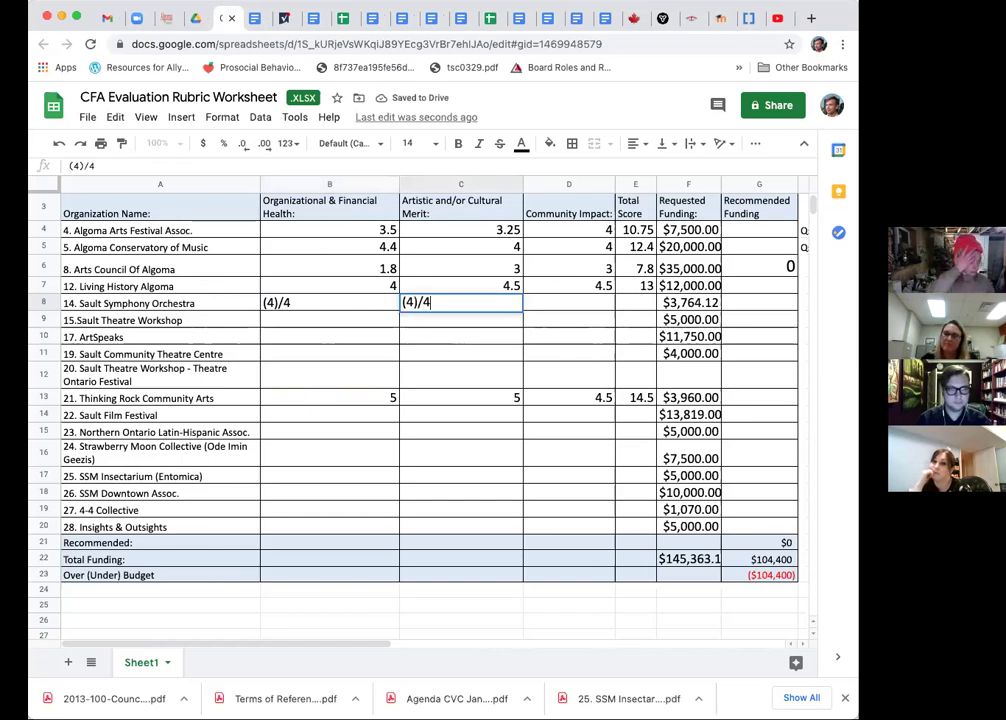
key("Tab")
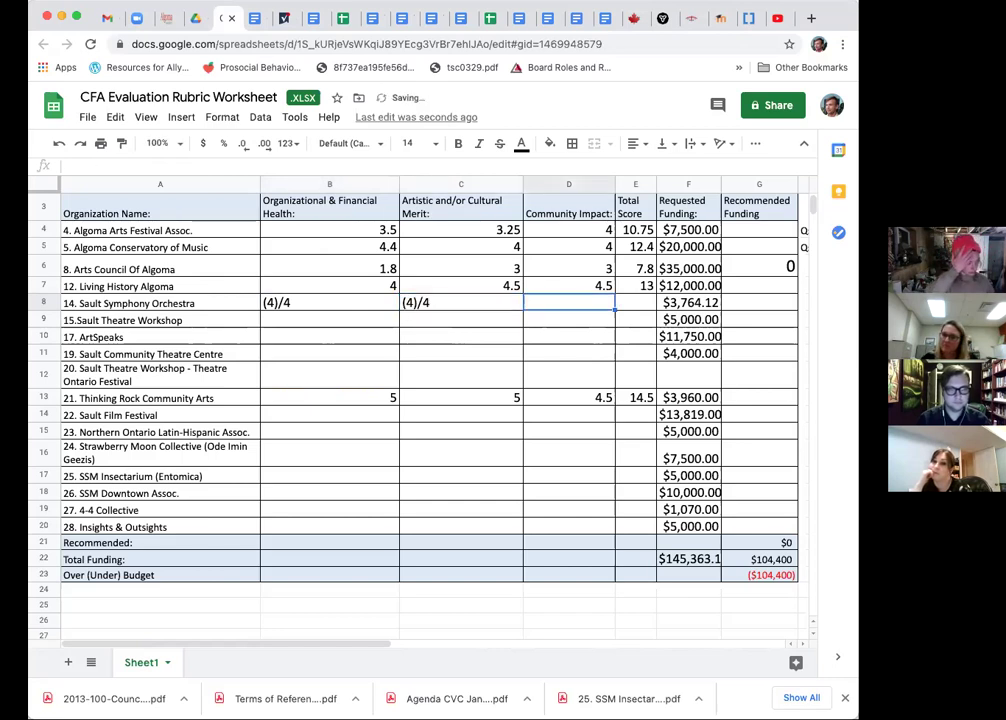
type("(4)/4")
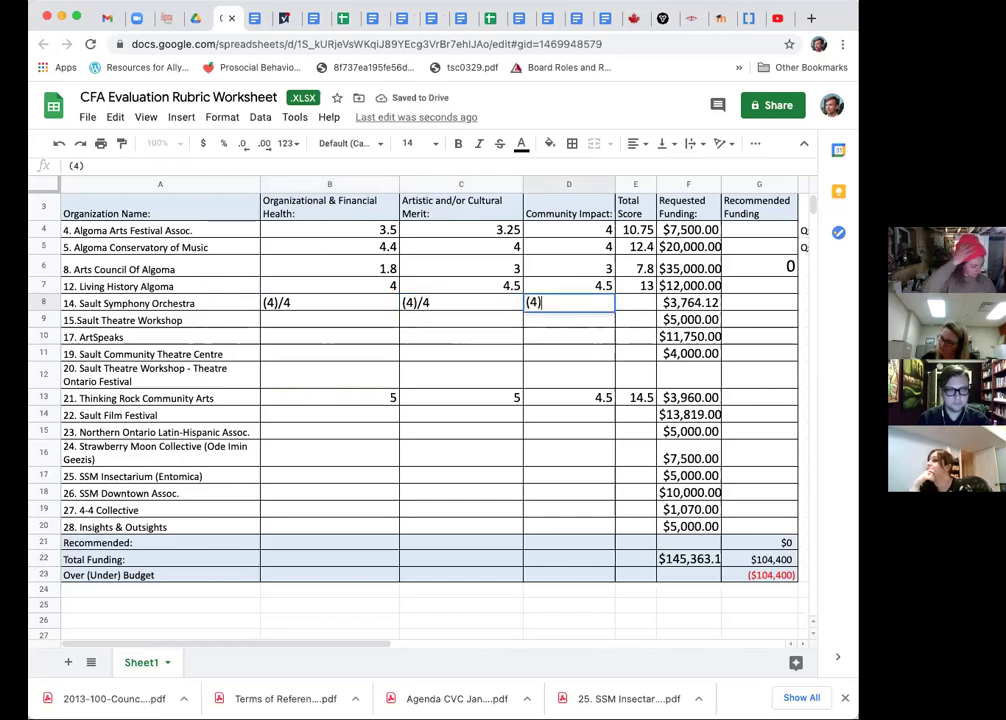
key("Tab")
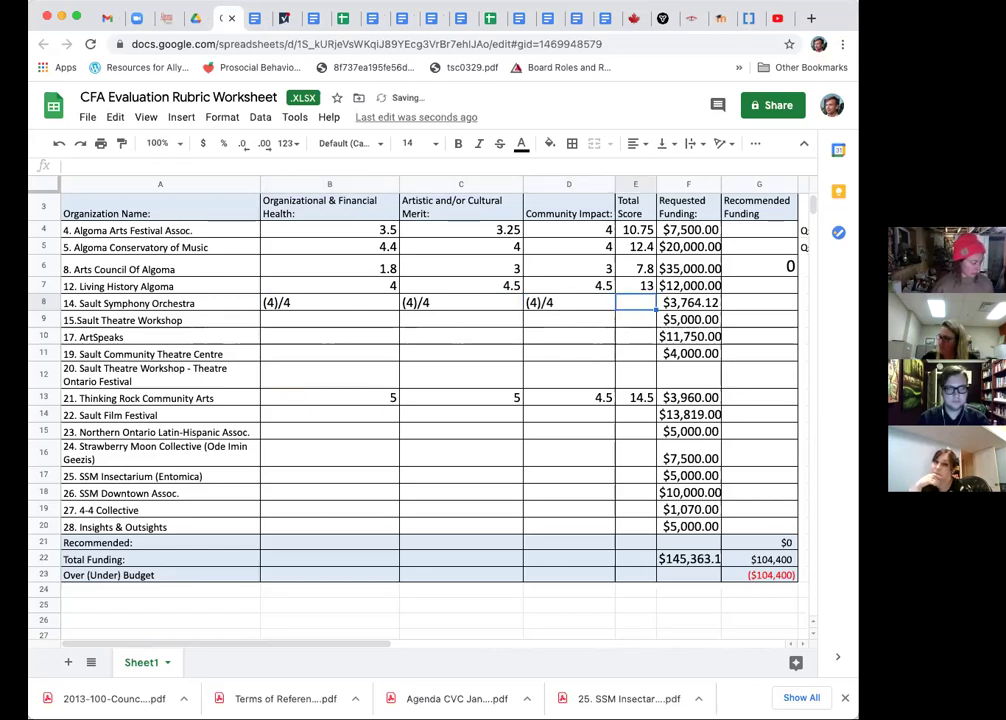
- Add a second score of 4 inside the parentheses of Sault Symphony Orchestra's health and merit entries, making each (4+4)/4
double_click(272, 302)
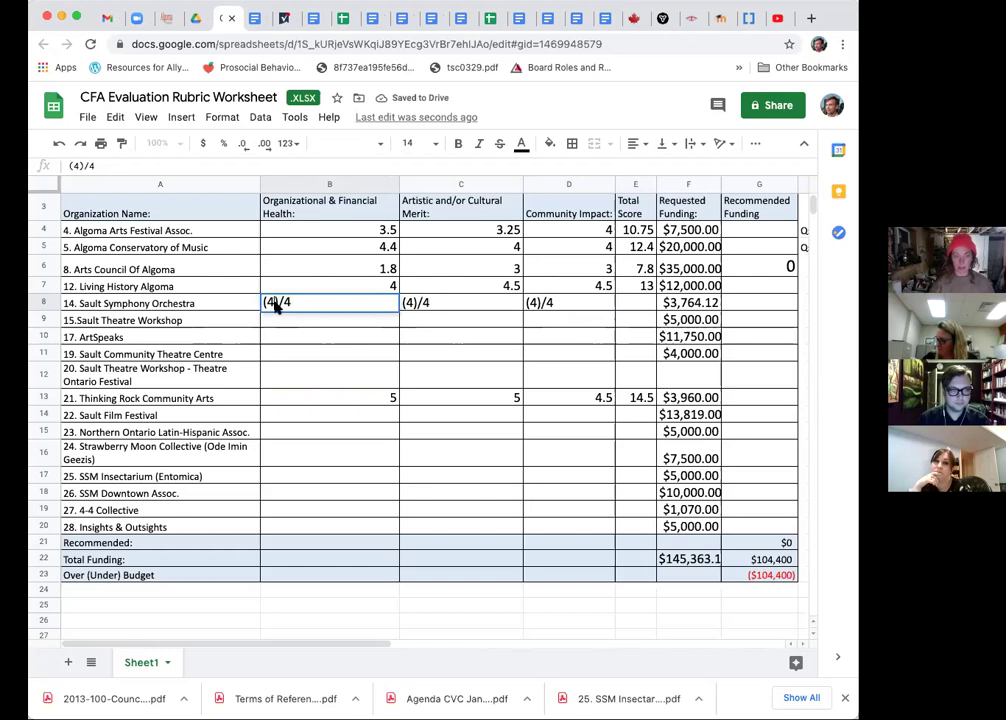
type("+4")
left_click(438, 308)
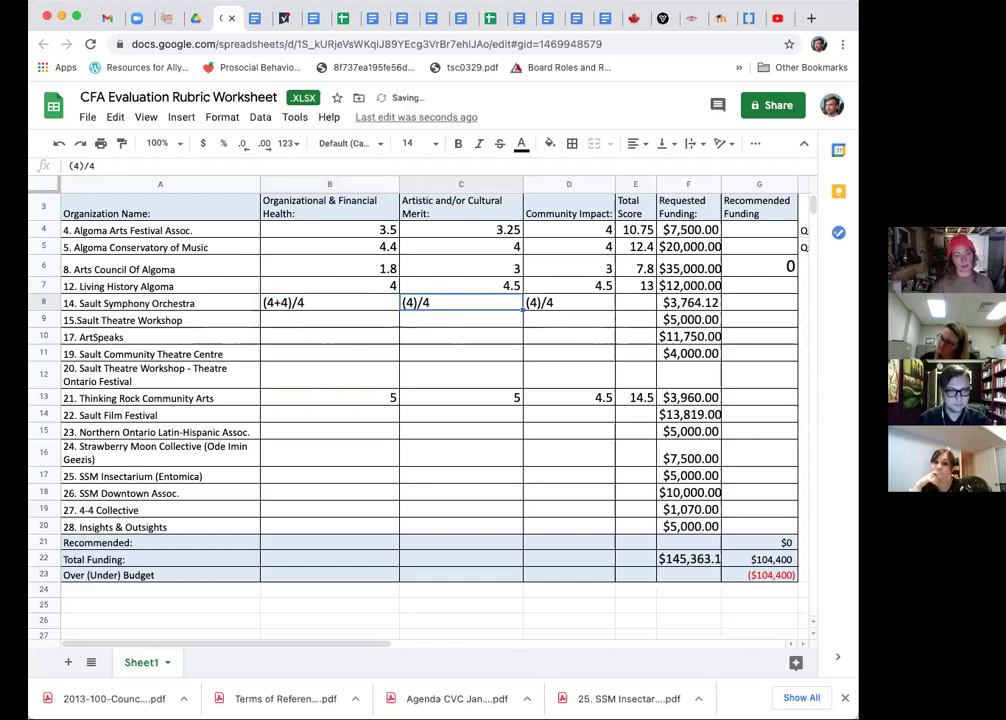
double_click(414, 303)
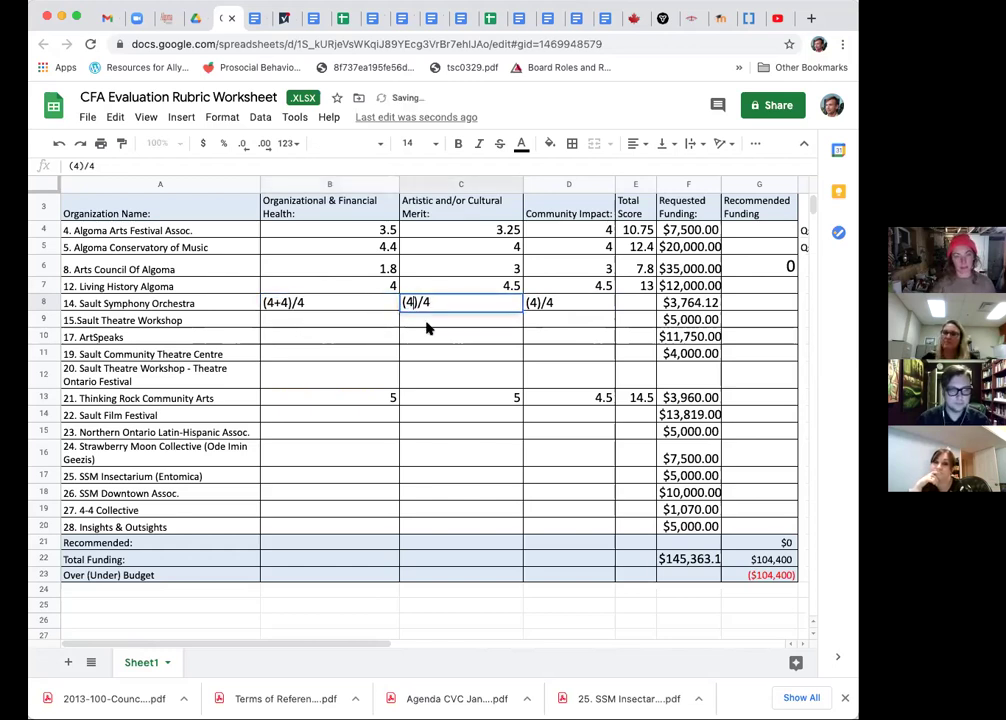
type("+4")
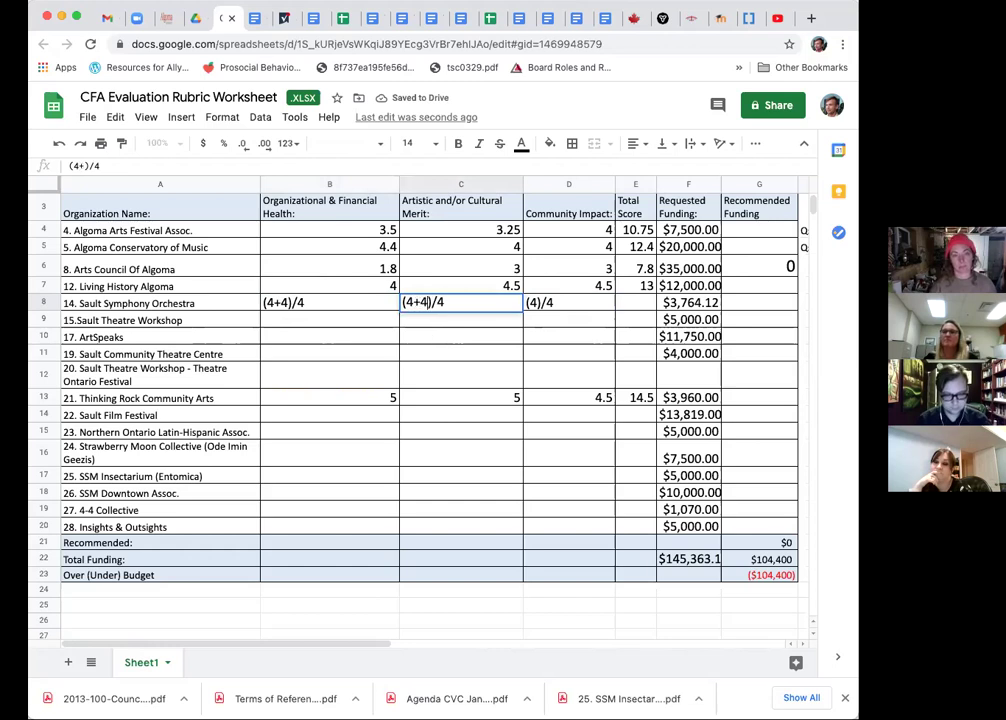
- Add a second score of 5 to Sault Symphony Orchestra's Community Impact entry, making it (4+5)/4
left_click(535, 301)
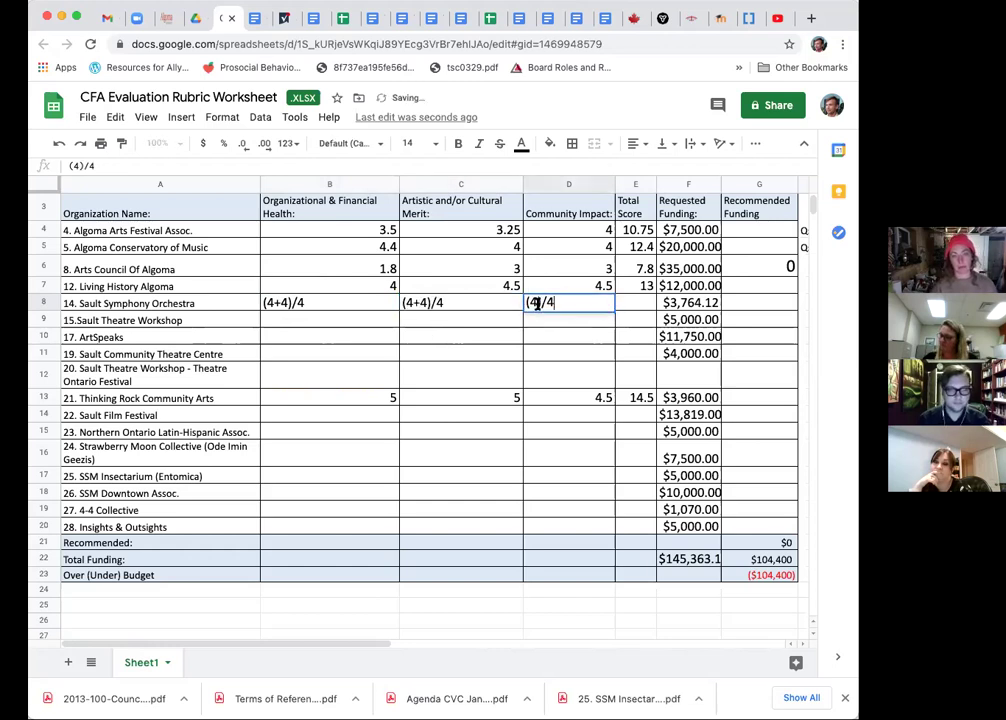
double_click(551, 308)
type("+4")
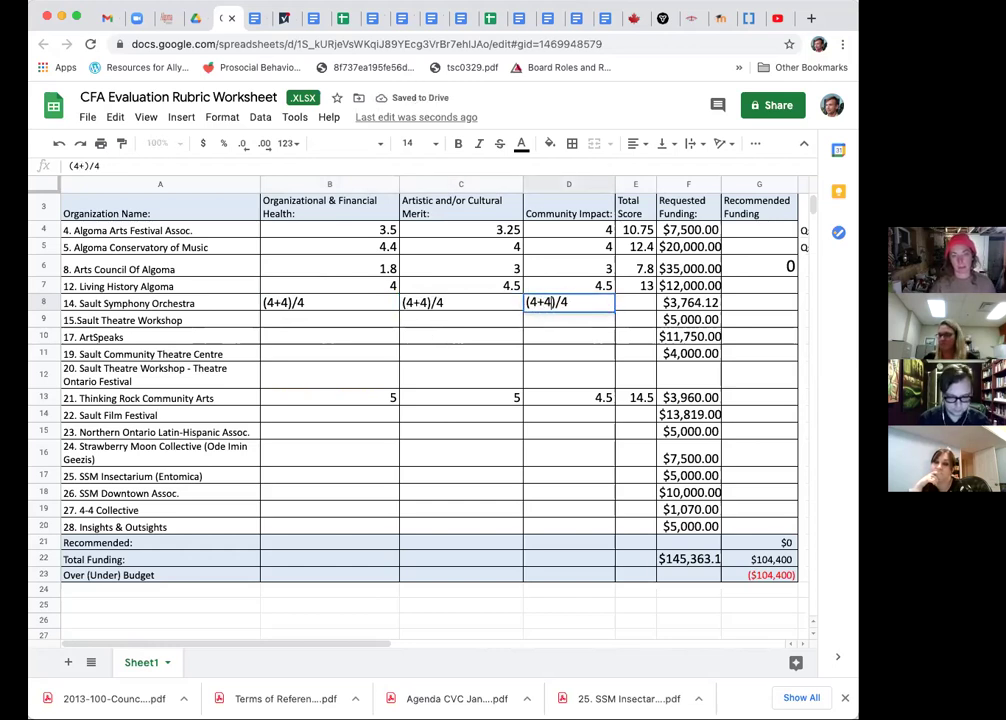
key("BackSpace")
type("5")
key("Return")
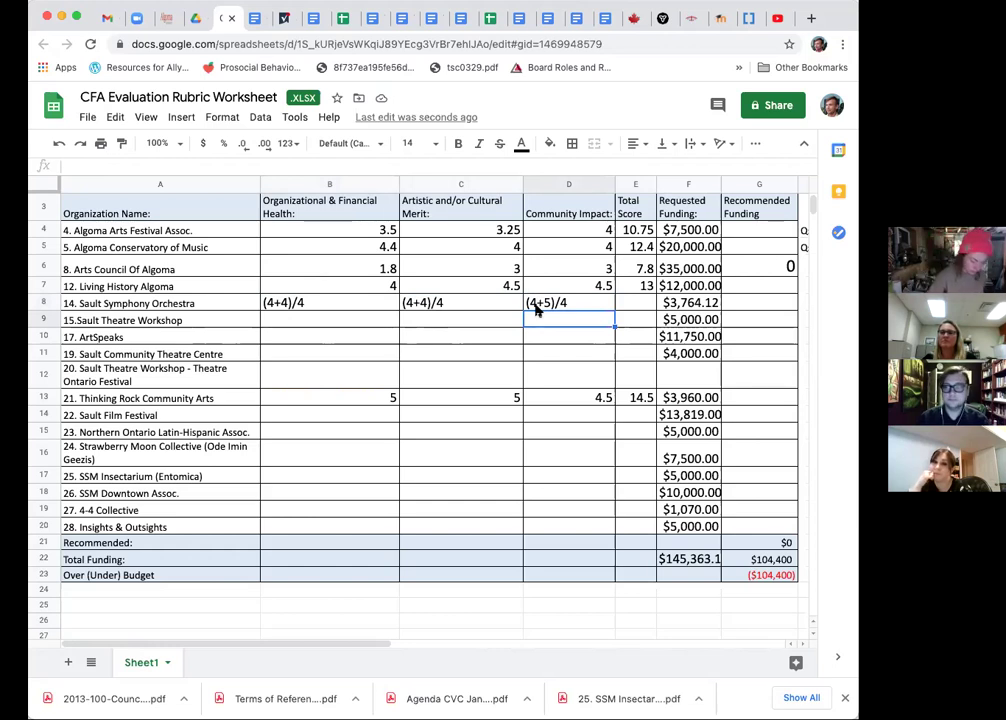
- Add a third score of 5 to Sault Symphony Orchestra's health and merit entries, making each (4+4+5)/4
double_click(286, 309)
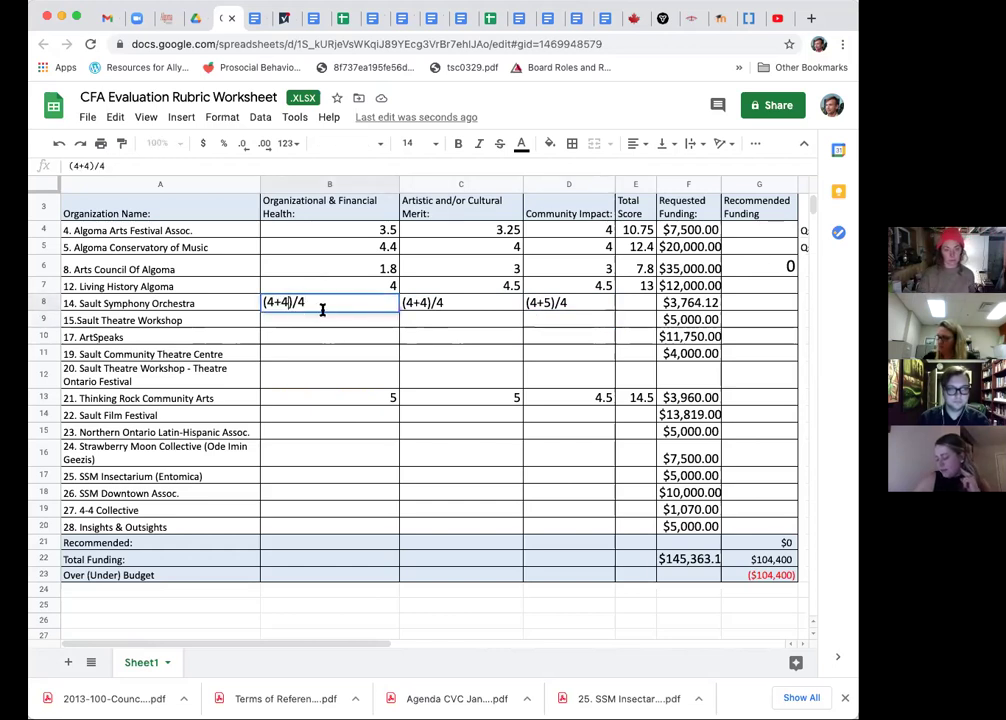
type("+5")
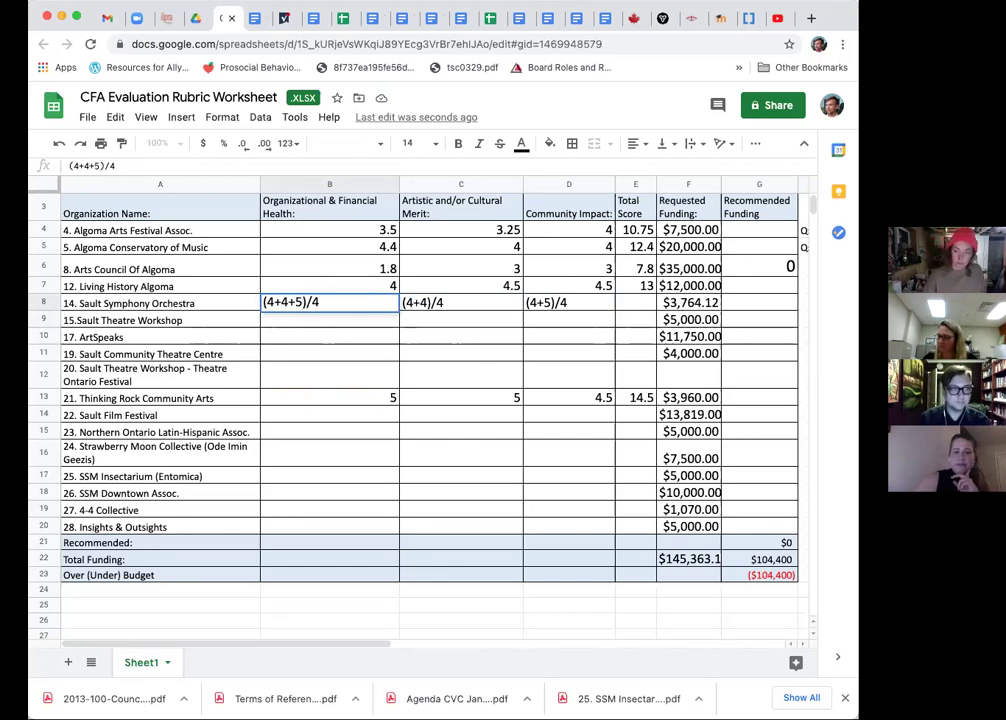
left_click(418, 302)
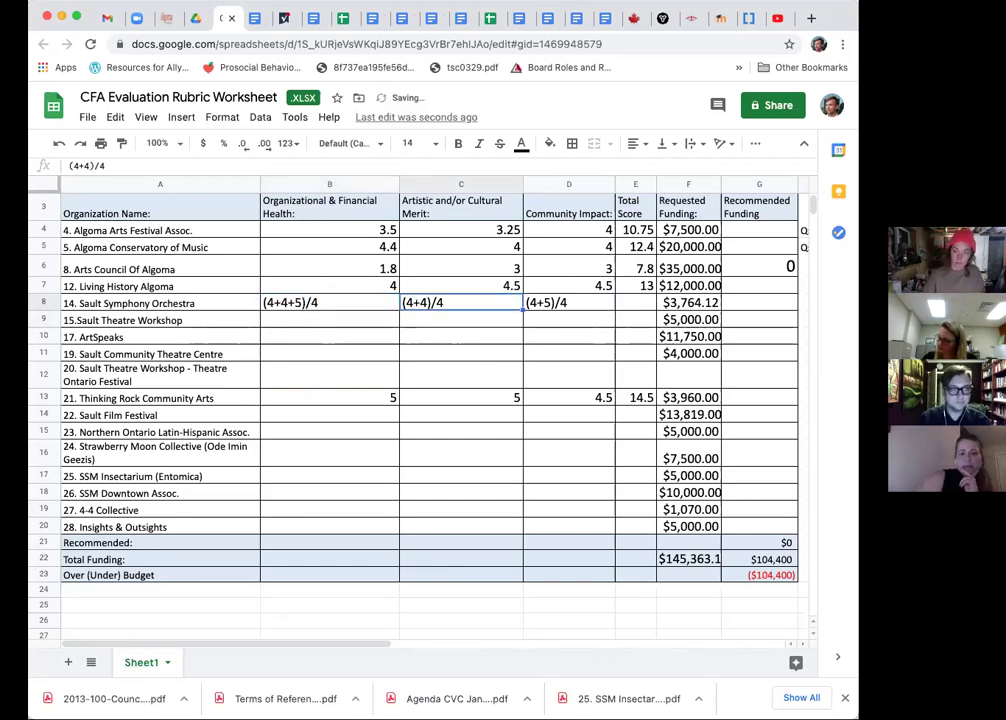
double_click(425, 302)
type("+5")
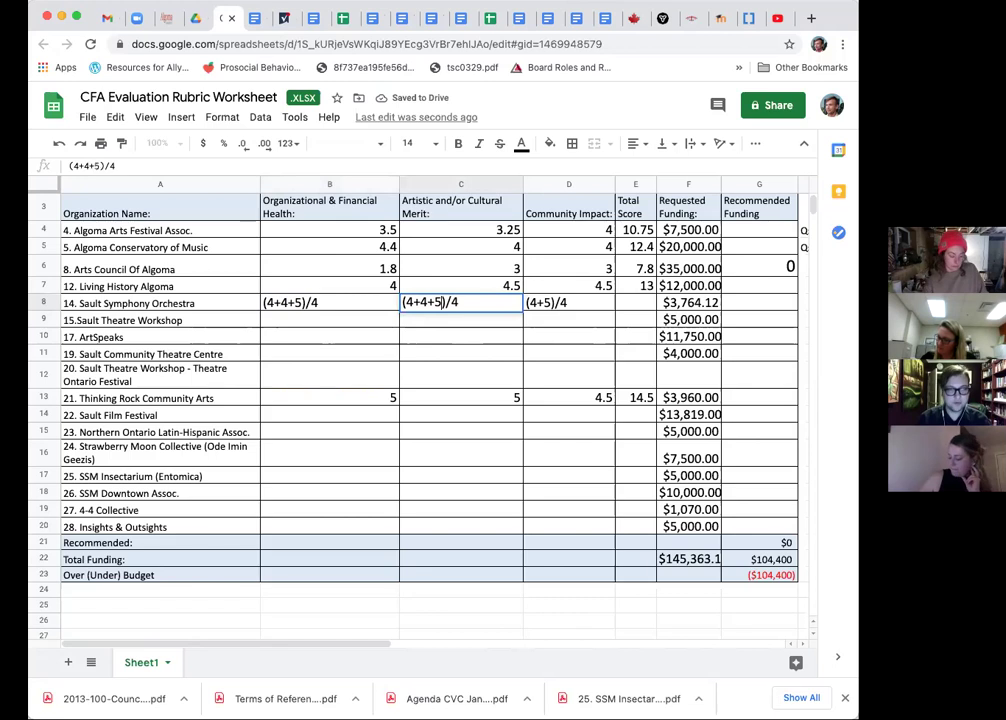
- Add a third score of 4 to Sault Symphony Orchestra's Community Impact entry, making it (4+5+4)/4
left_click(540, 302)
double_click(549, 302)
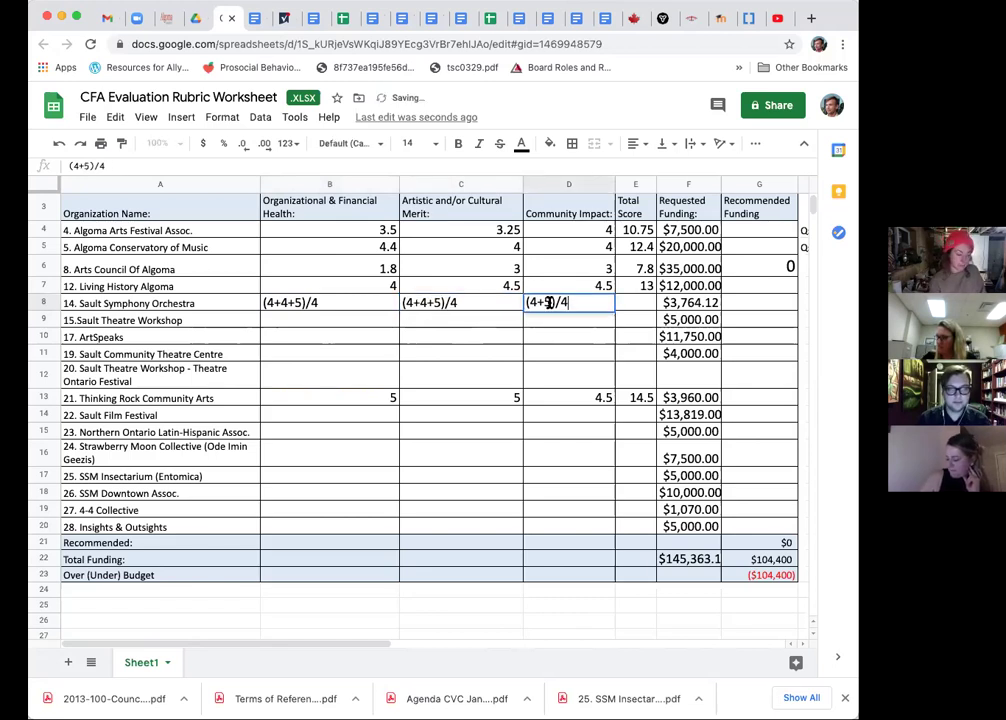
type("+4")
key("Return")
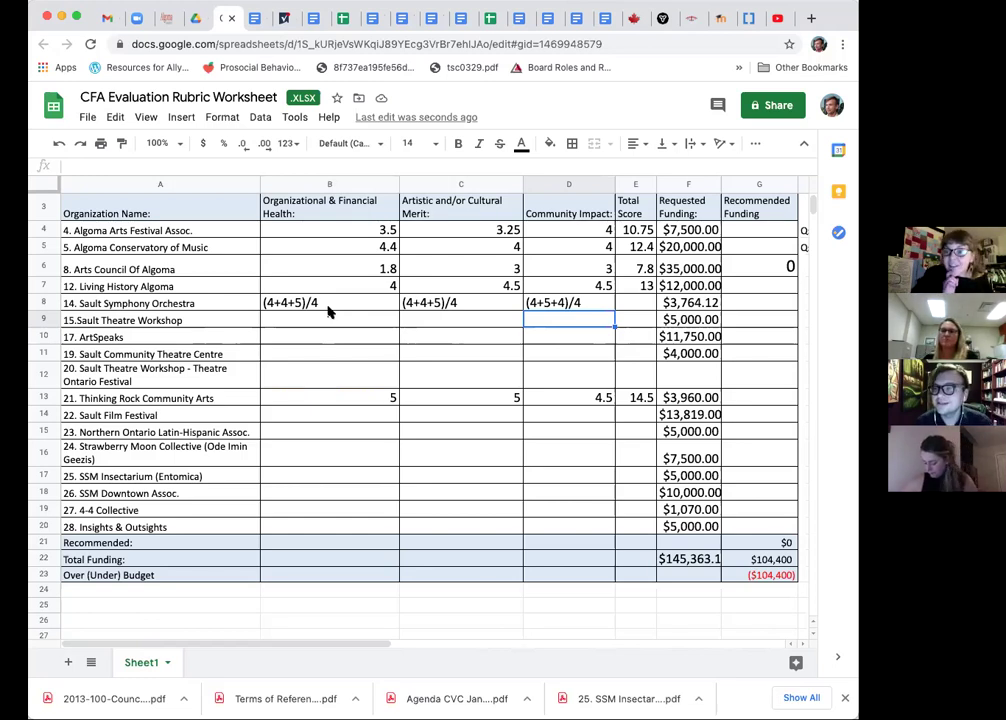
- Add a fourth score of 4 inside the parentheses of all three Sault Symphony Orchestra rubric entries, keeping the divisor 4
double_click(307, 302)
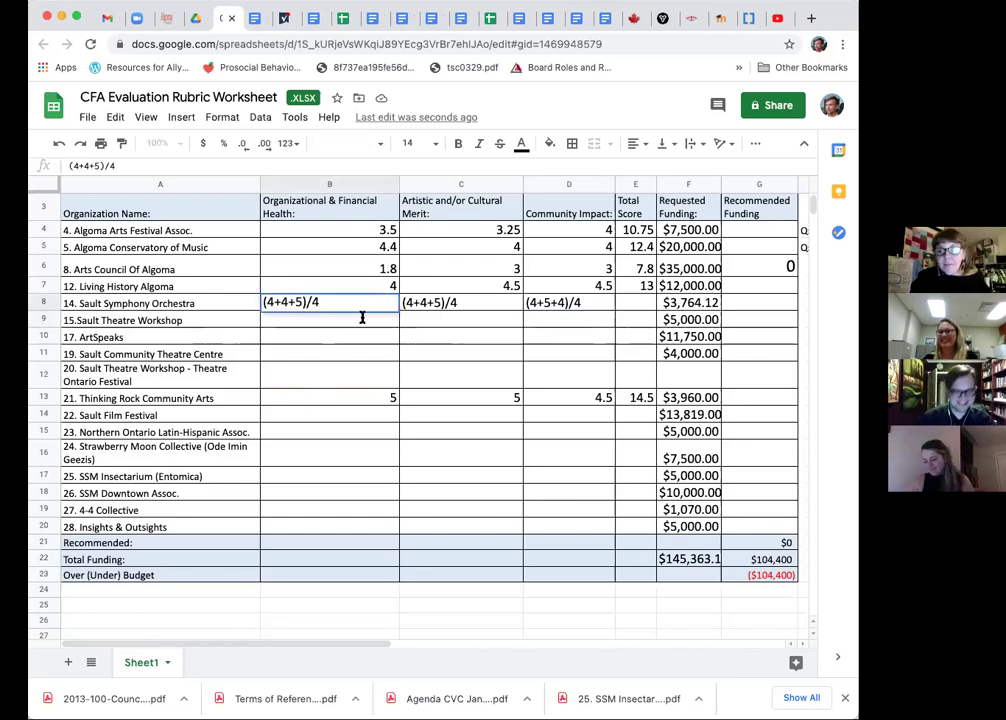
type("+4")
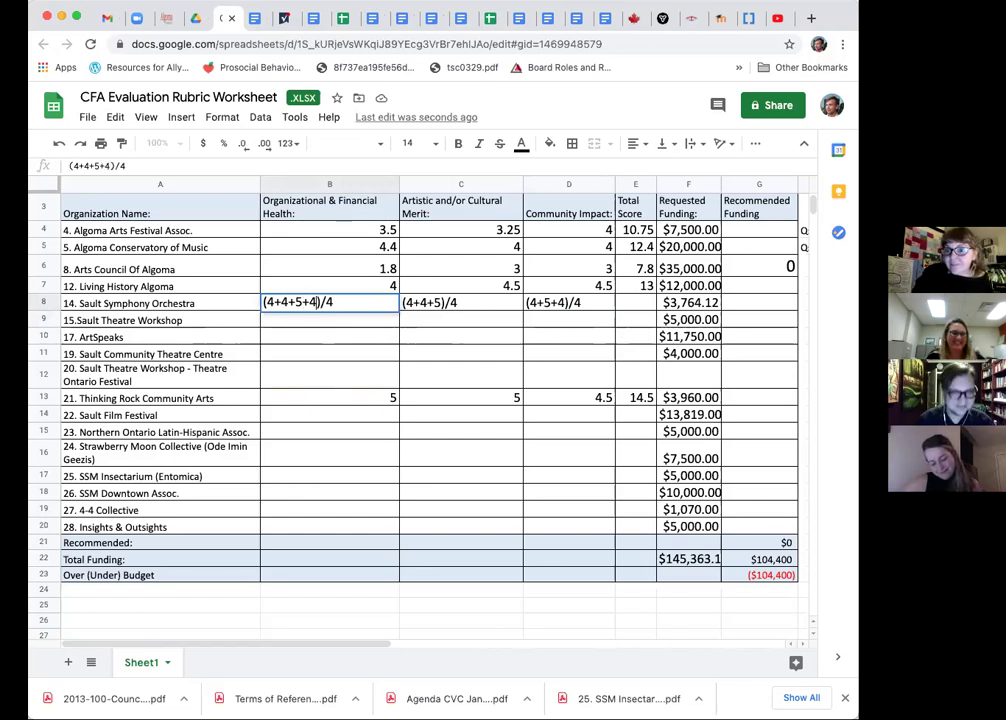
double_click(431, 300)
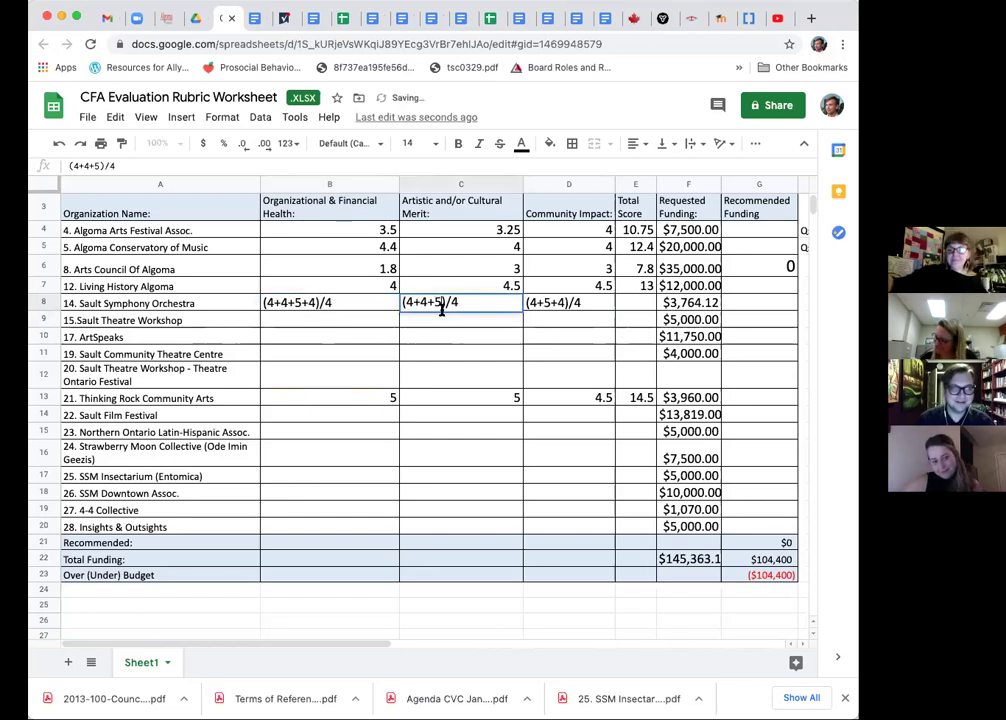
type("+4")
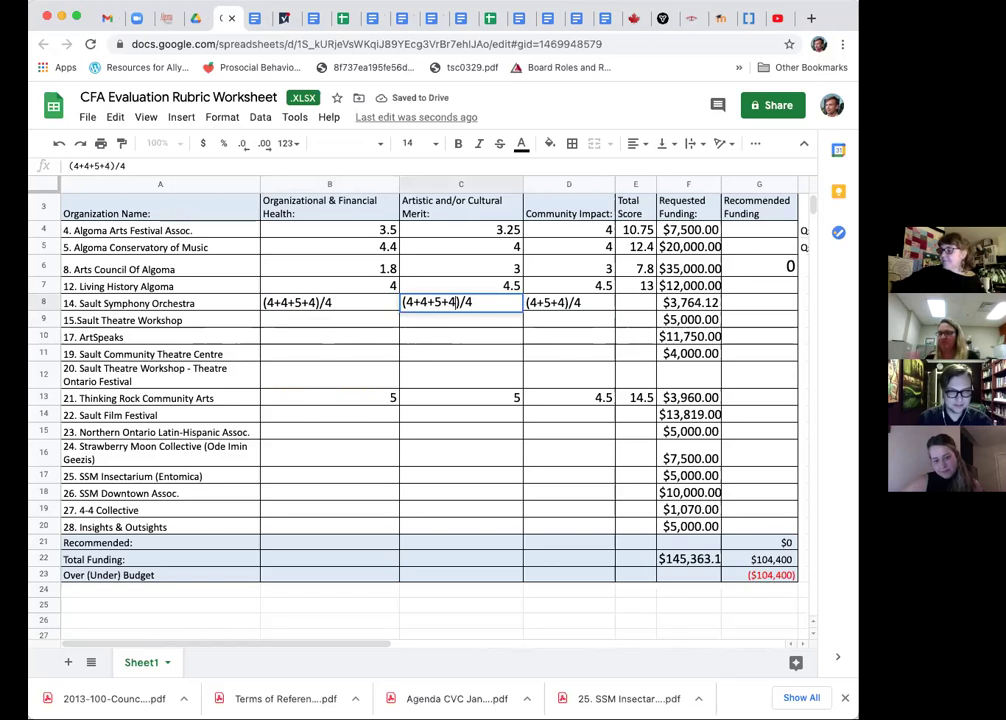
left_click(554, 309)
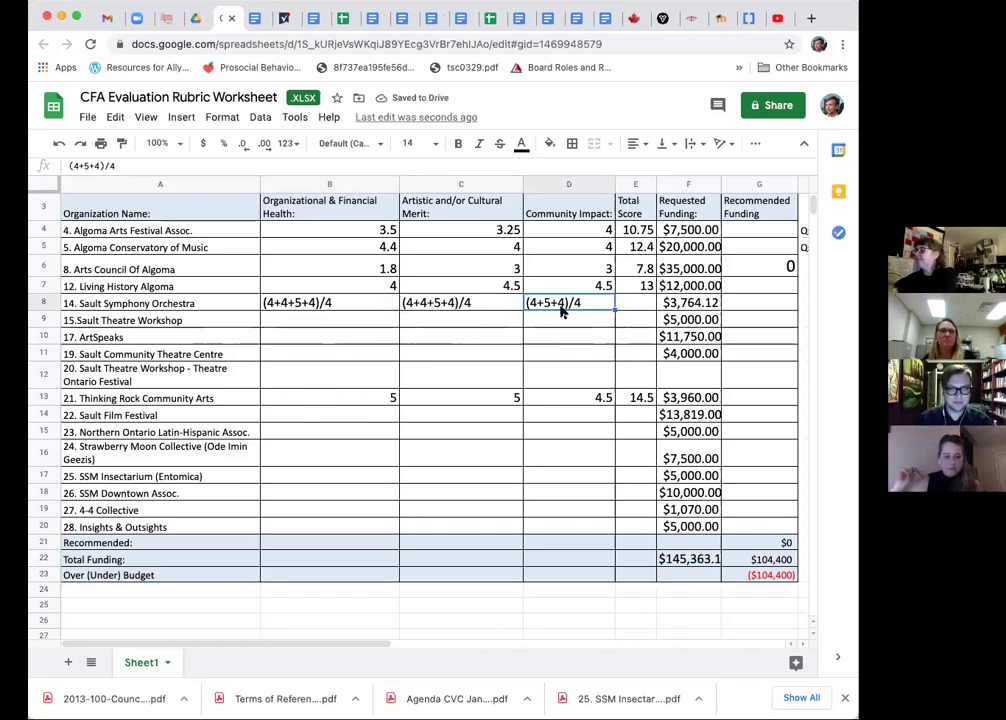
left_click(111, 166)
left_click(99, 166)
type("+4")
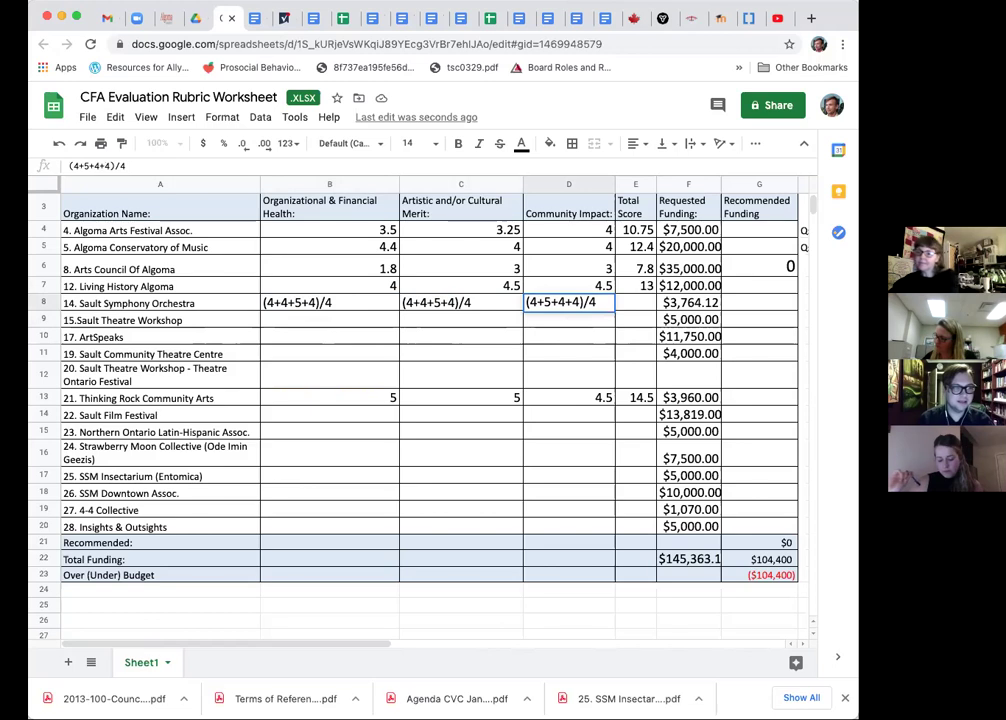
key("Return")
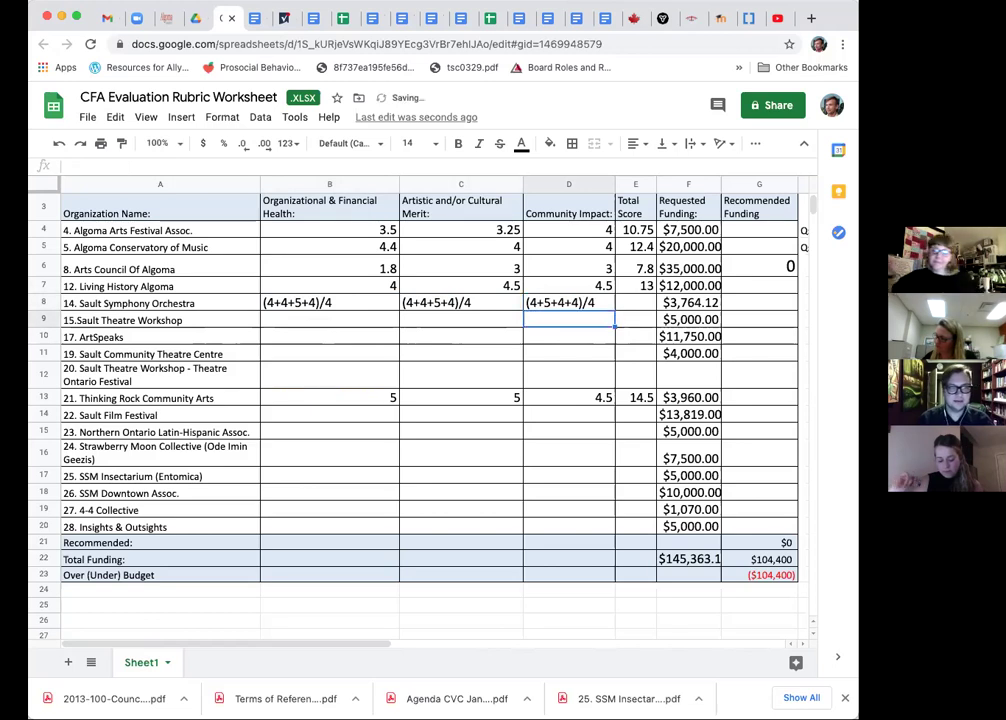
- Add a fifth score of 4 to Sault Symphony Orchestra's Organizational & Financial Health entry and make it the formula =(4+4+5+4+4)/5
left_click(367, 308)
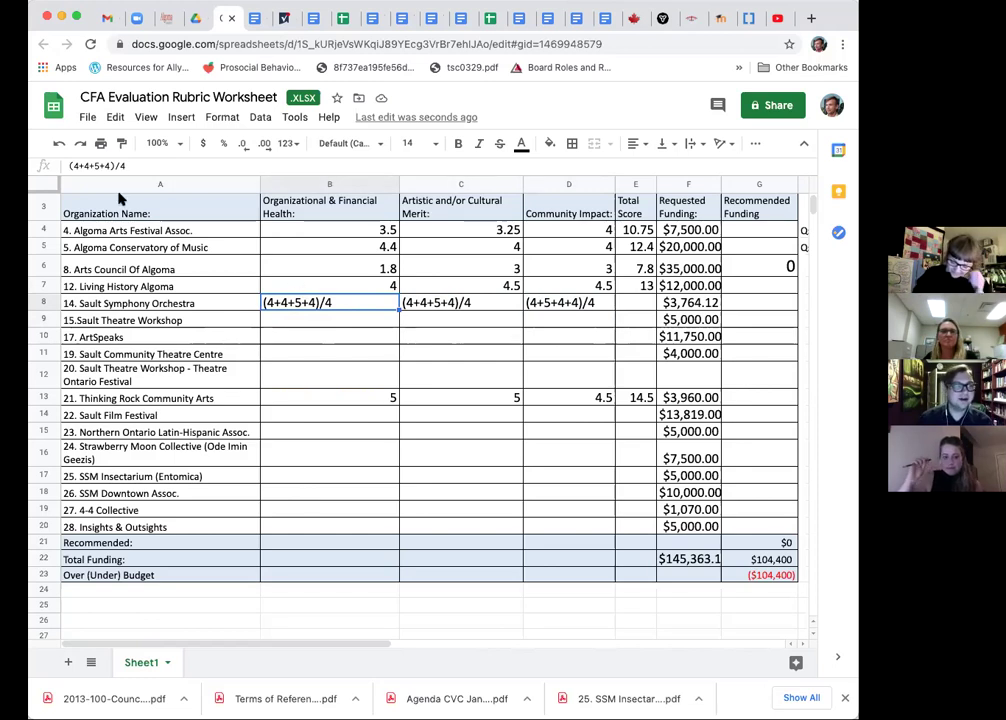
type("+")
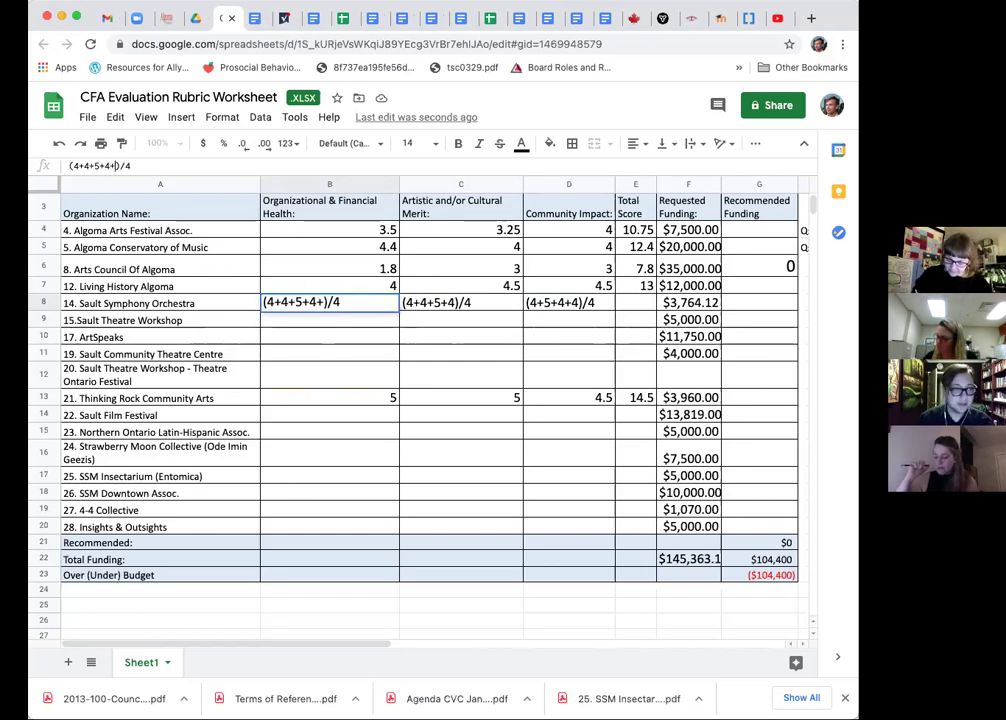
type("4")
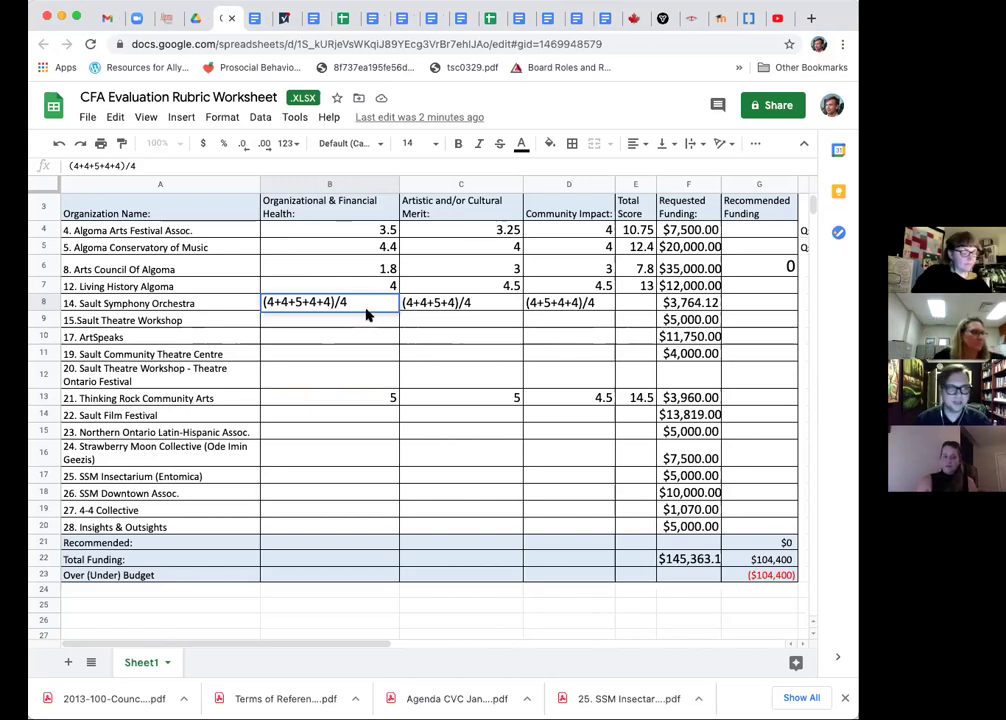
key("BackSpace")
type("5")
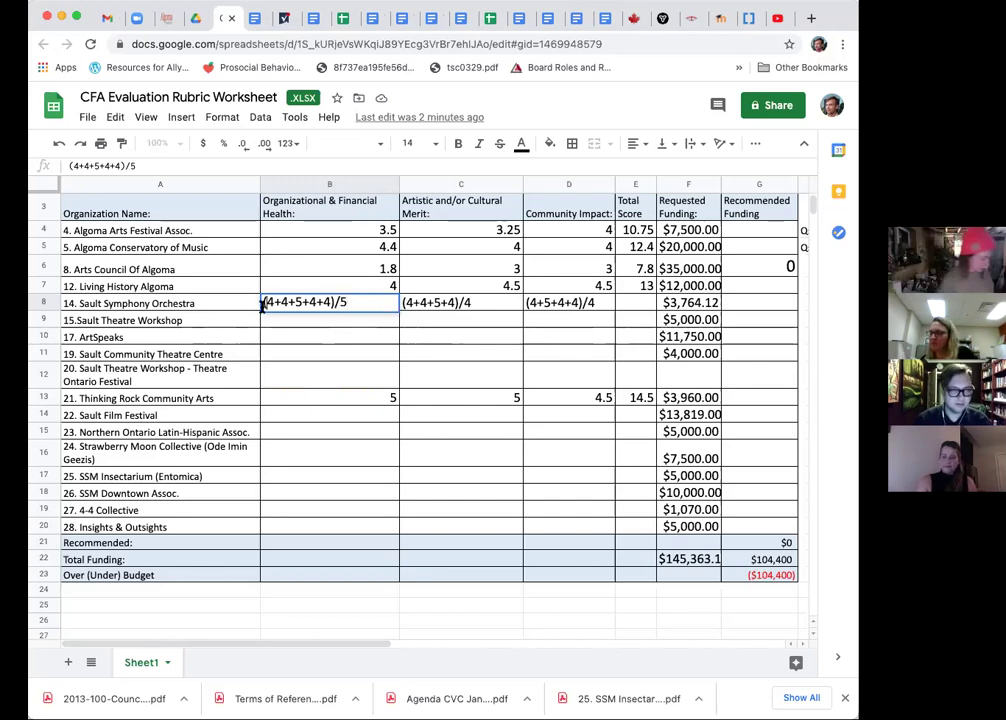
type("=")
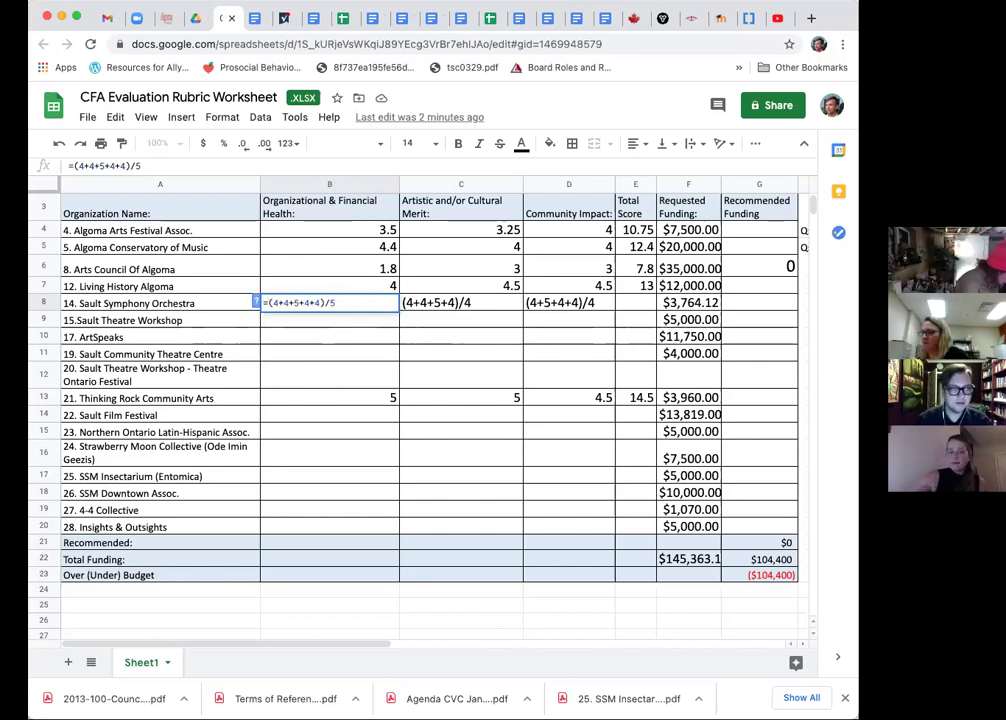
key("Tab")
- Add a fifth score of 4 to Sault Symphony Orchestra's Artistic and/or Cultural Merit entry, making it the formula =(4+4+5+4+4)/5
double_click(404, 308)
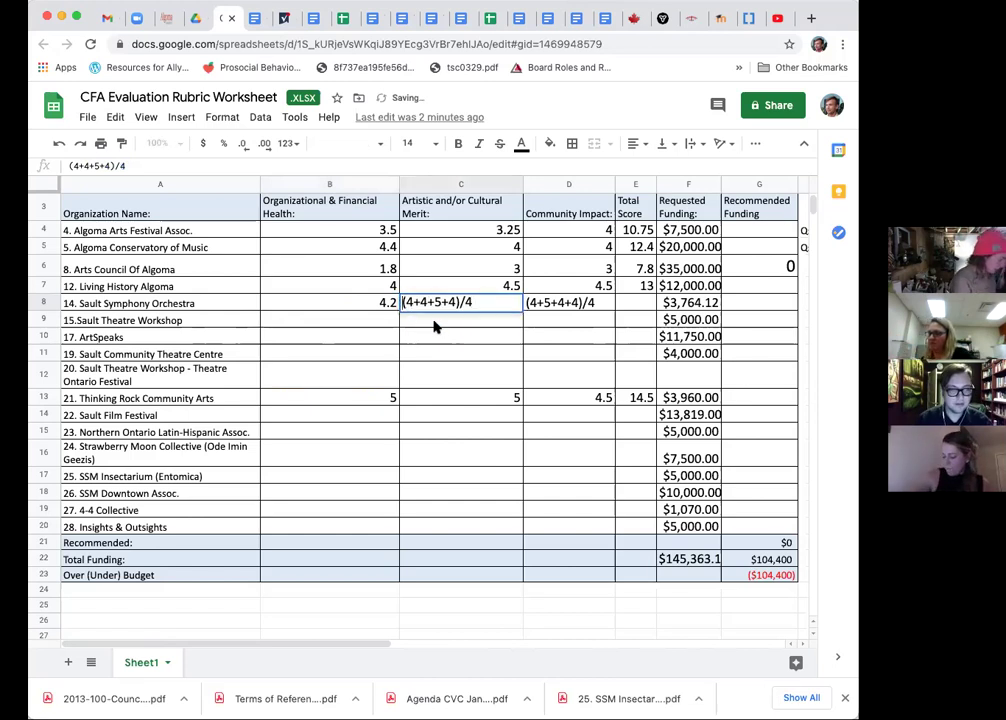
key("Home")
type("=")
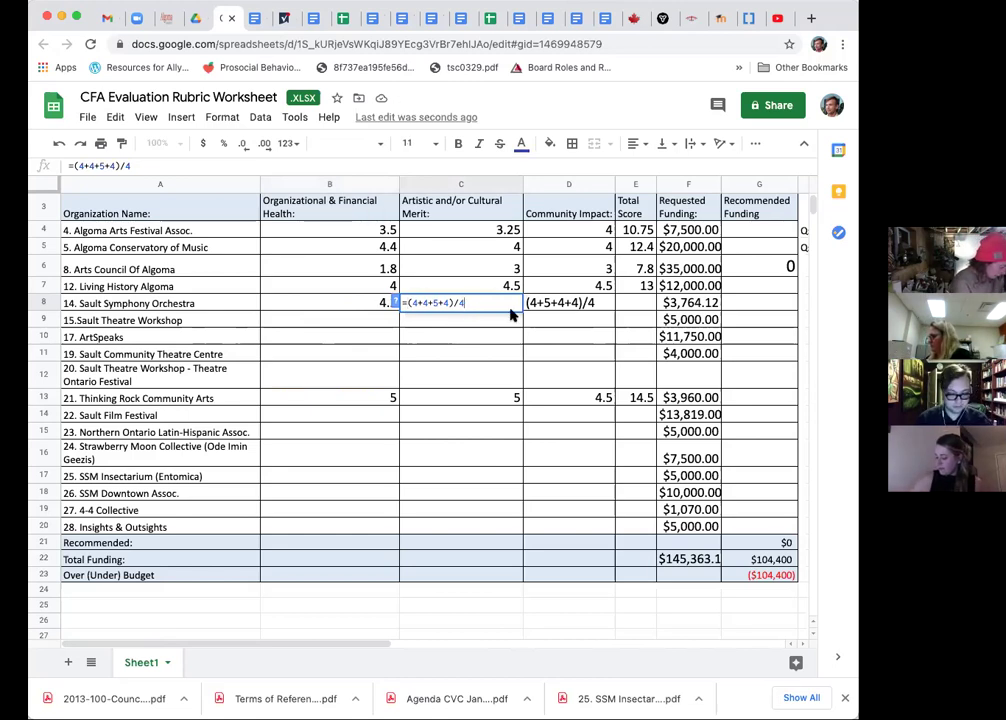
key("BackSpace")
type("5")
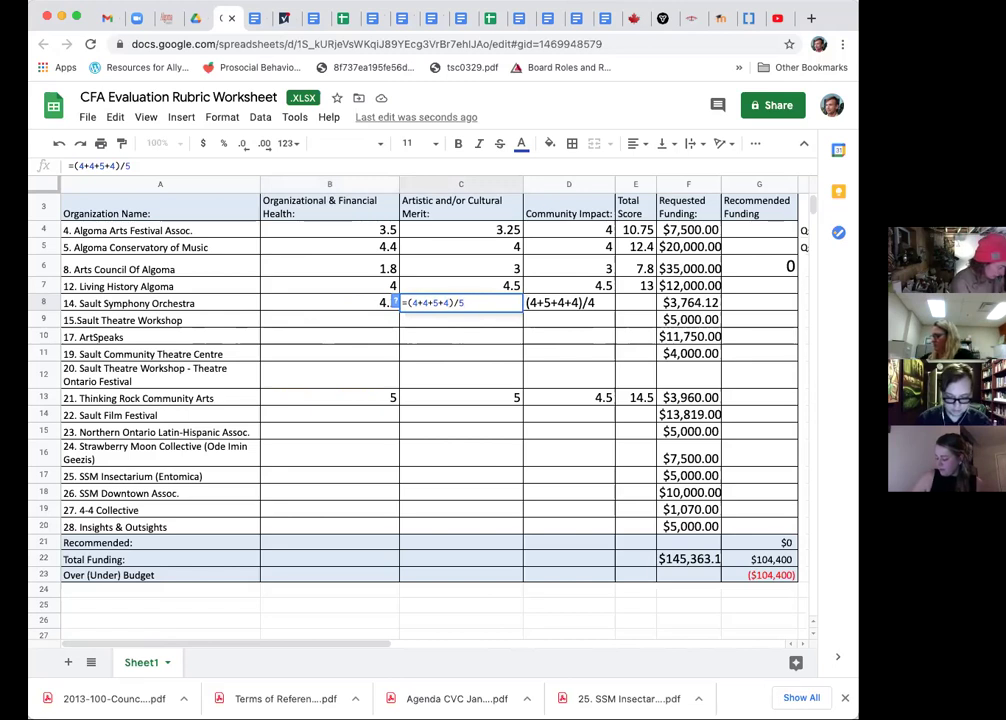
key("Left")
key("Left")
key("Left")
type("+4")
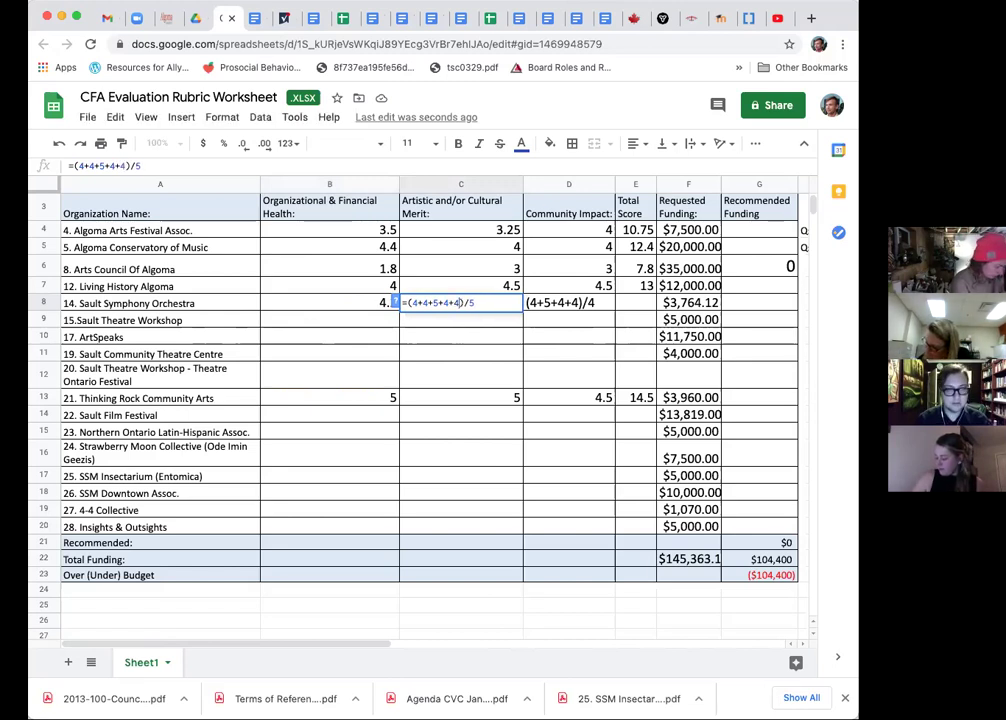
key("Tab")
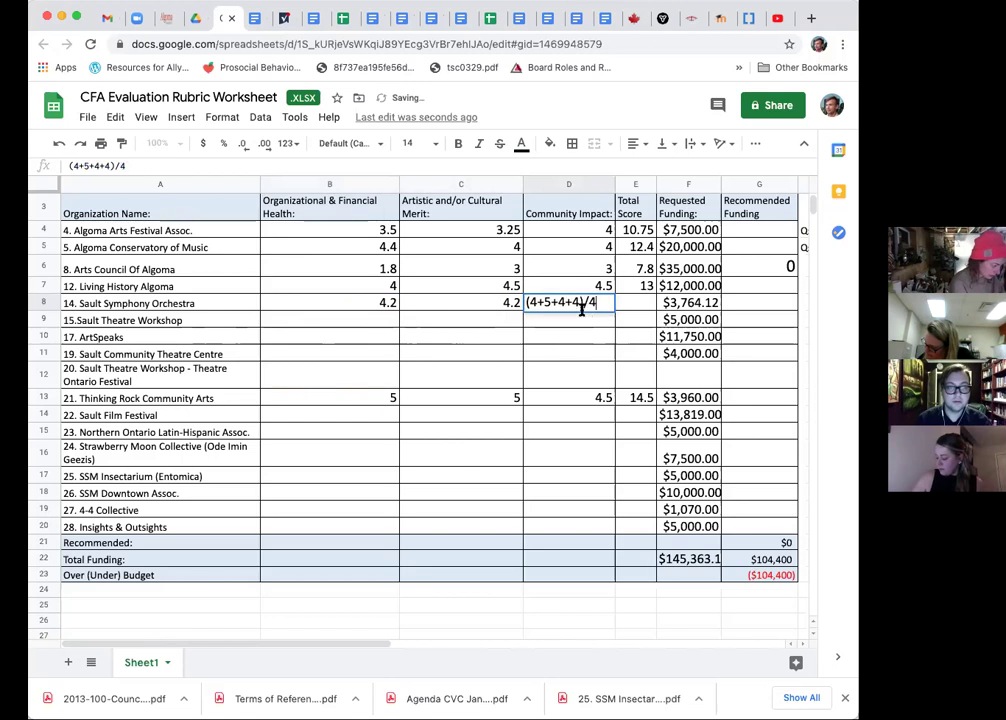
- Add a fifth score of 5 to Sault Symphony Orchestra's Community Impact entry and make it the formula =(4+5+4+4+5)/5
key("BackSpace")
type("5")
key("Left")
key("Left")
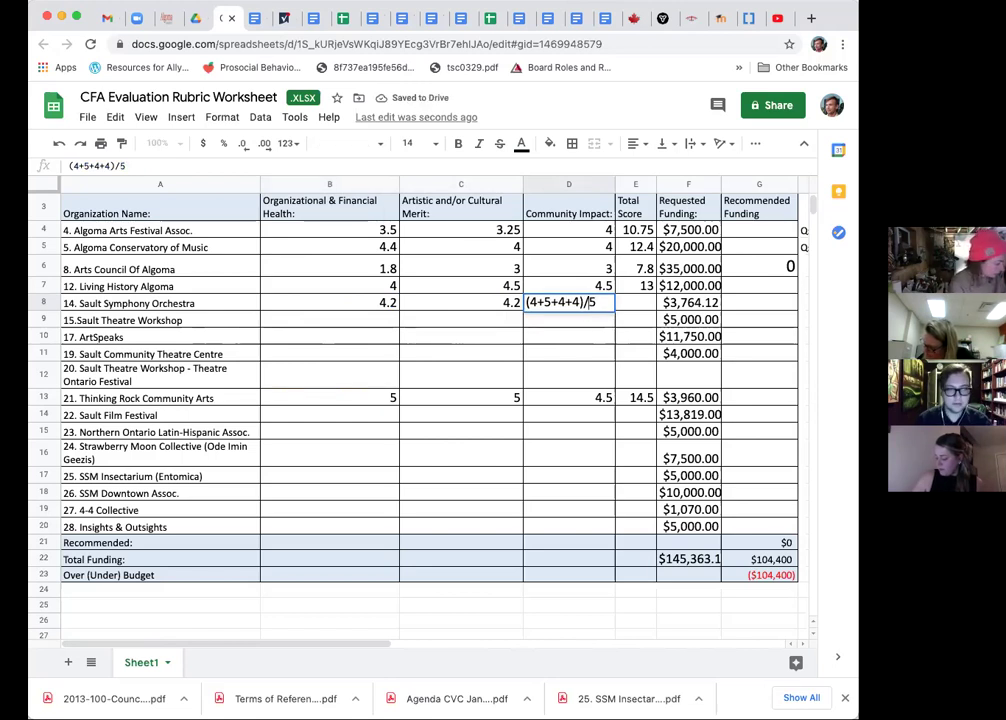
type("+5")
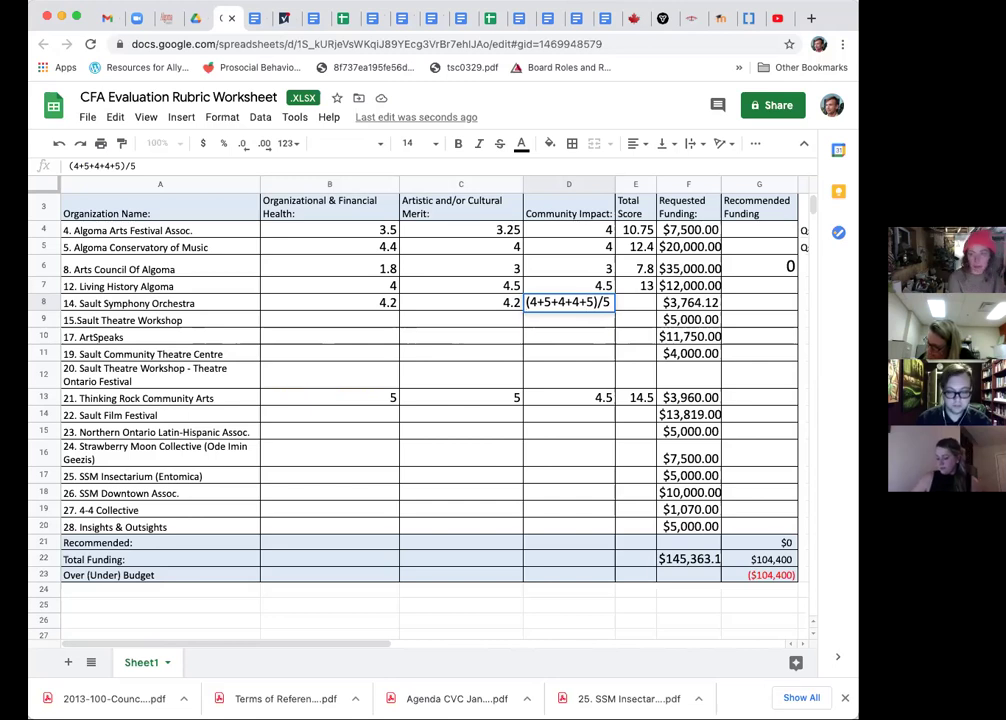
key("Return")
- Enter the first score for Sault Theatre Workshop's Organizational & Financial Health as (4)/4
key("Left")
key("Left")
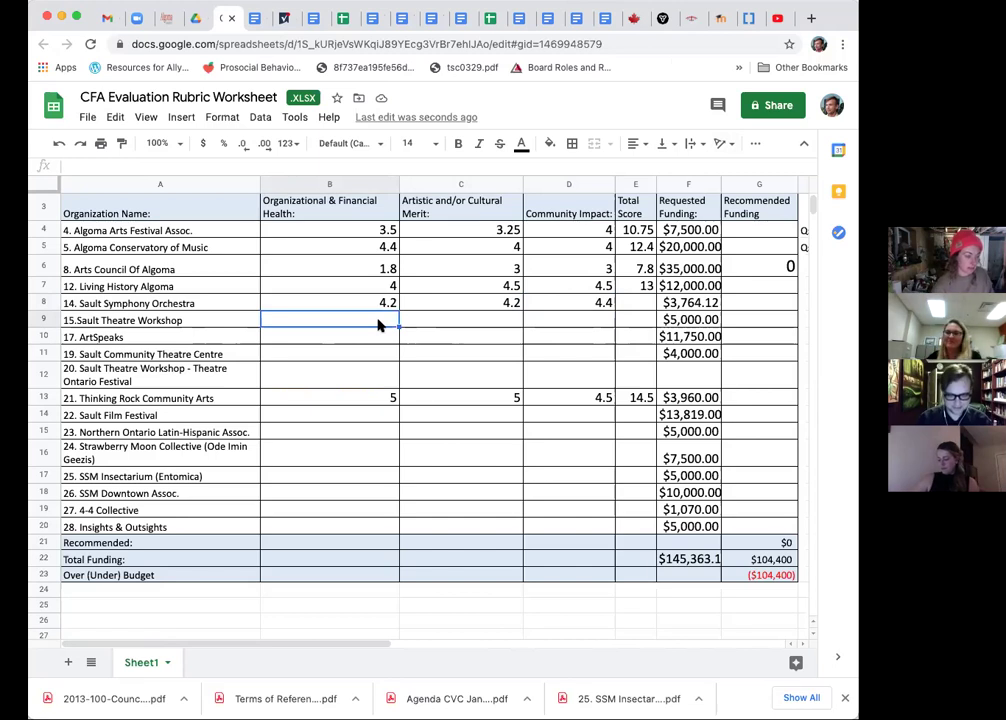
type("(4)/")
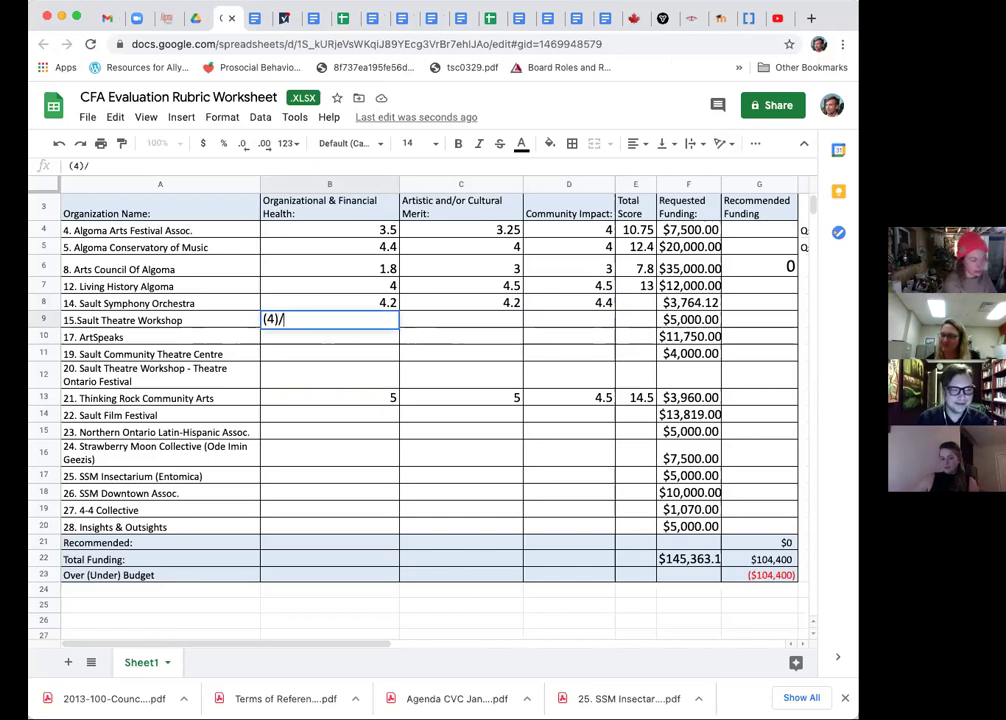
type("5")
key("BackSpace")
type("4")
key("Tab")
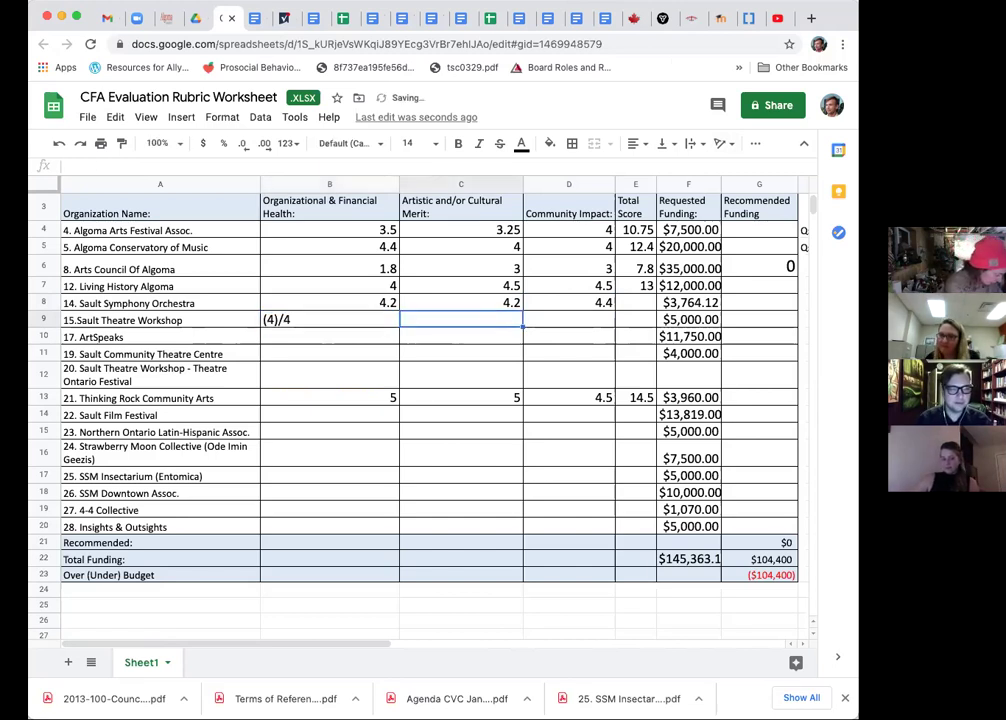
- Copy Sault Theatre Workshop's (4)/4 health entry into its Artistic and/or Cultural Merit and Community Impact cells
key("Left")
key("ctrl+c")
key("Tab")
key("ctrl+v")
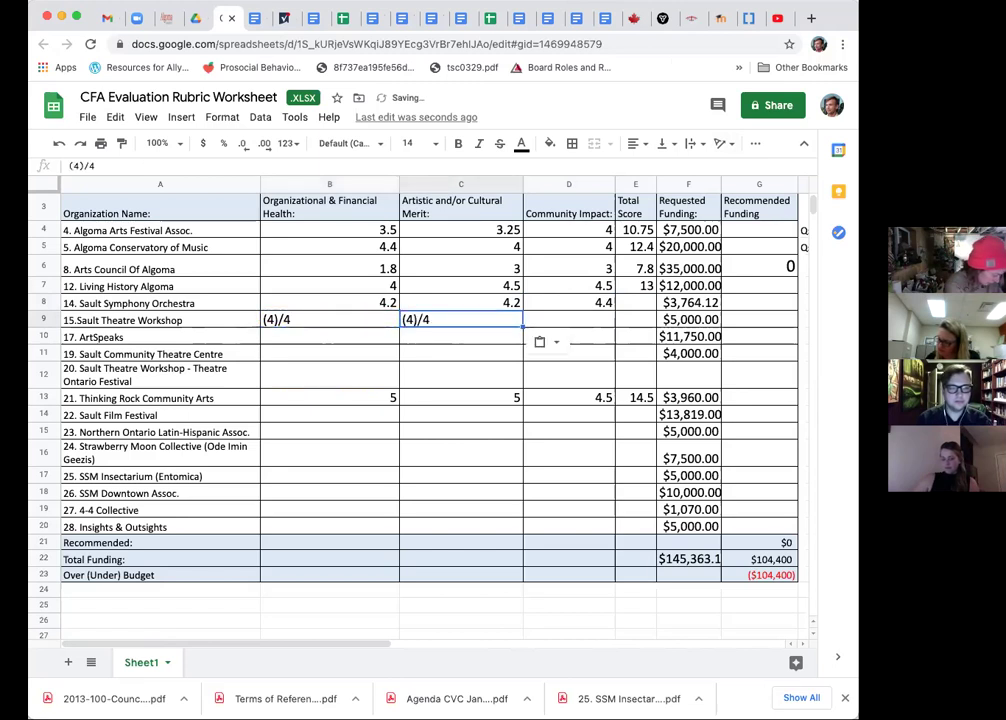
key("Tab")
key("ctrl+v")
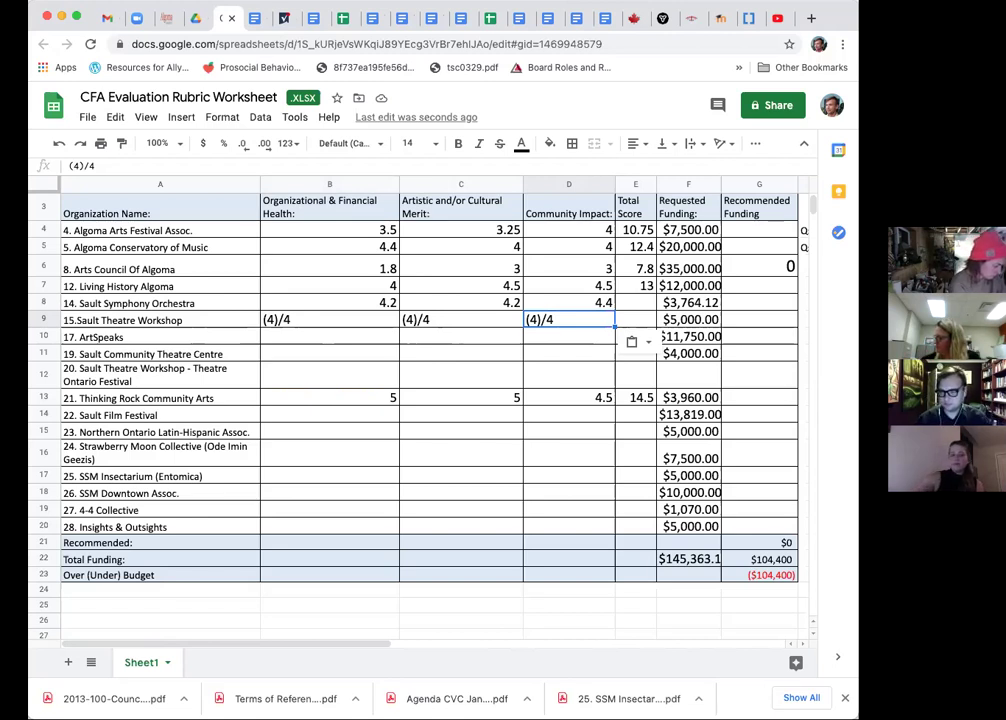
- Add a second score of 4 to all three Sault Theatre Workshop rubric entries, making each (4+4)/4
left_click(280, 325)
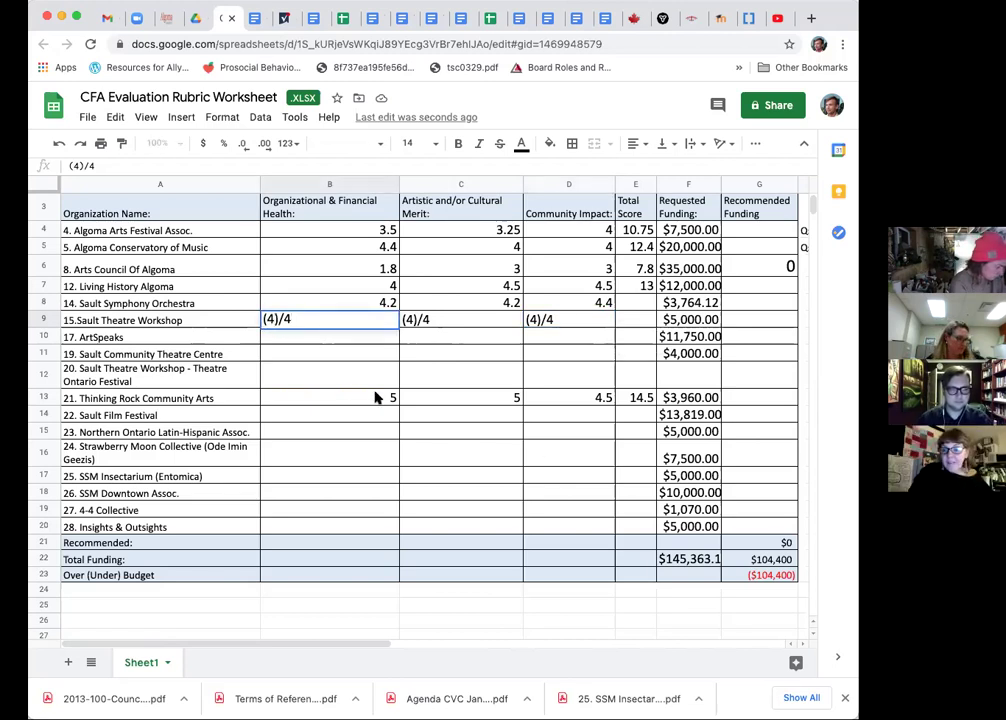
type("+4")
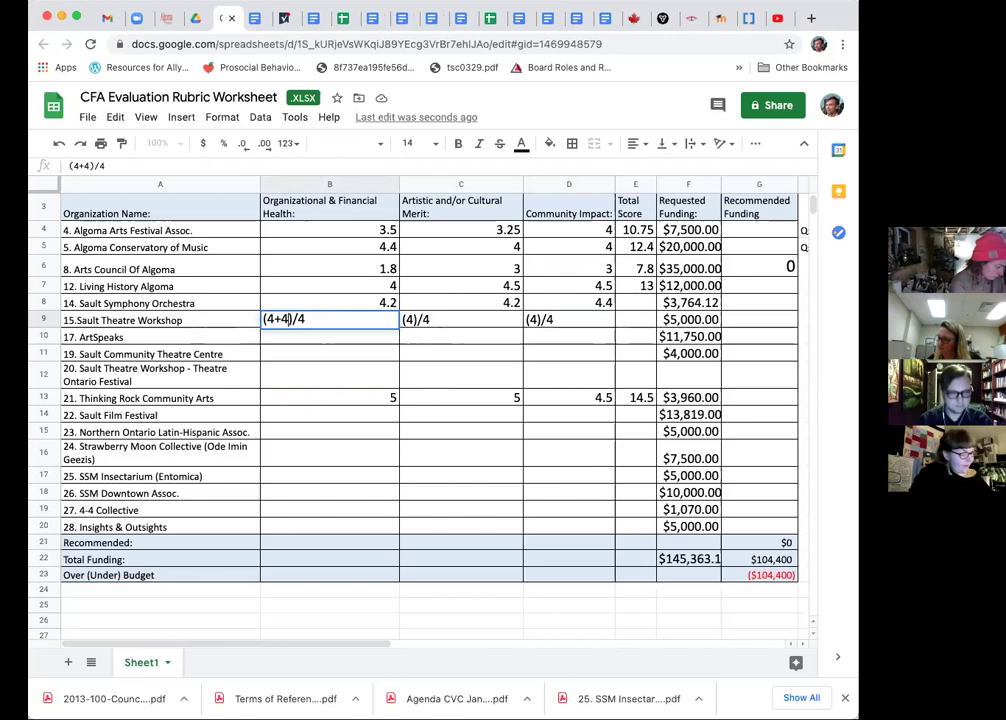
key("Tab")
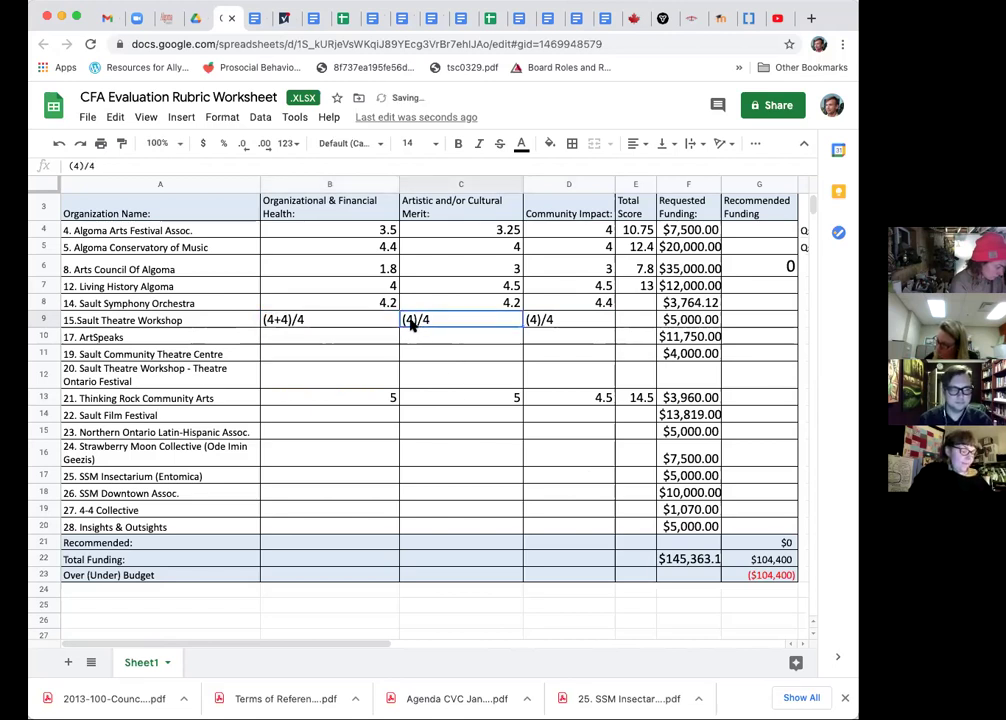
type("+4")
key("Tab")
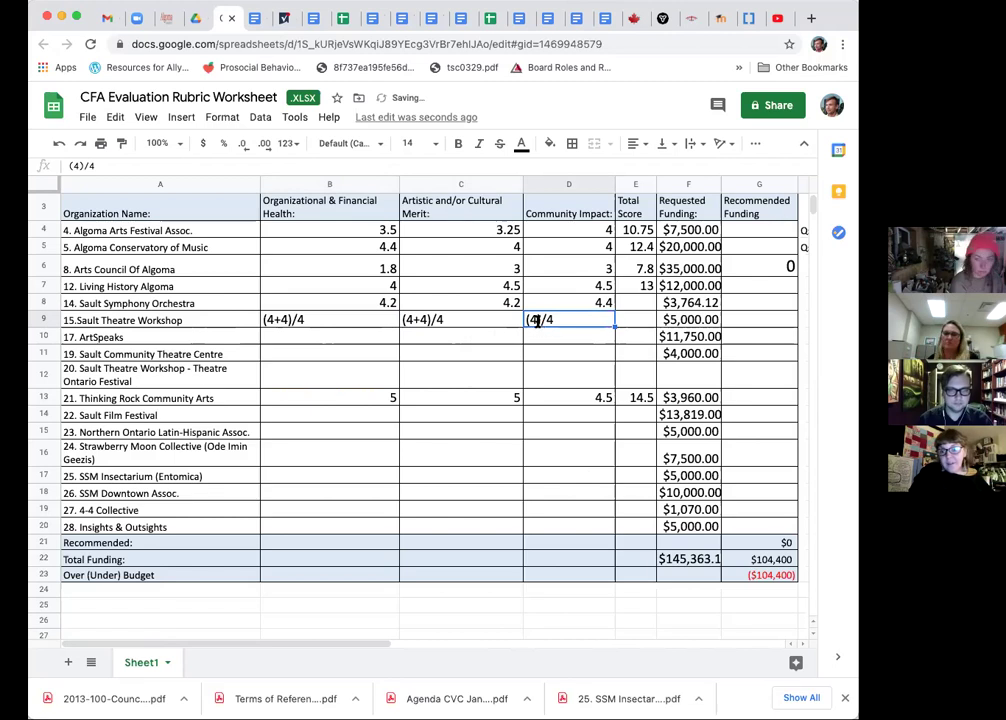
type("+4")
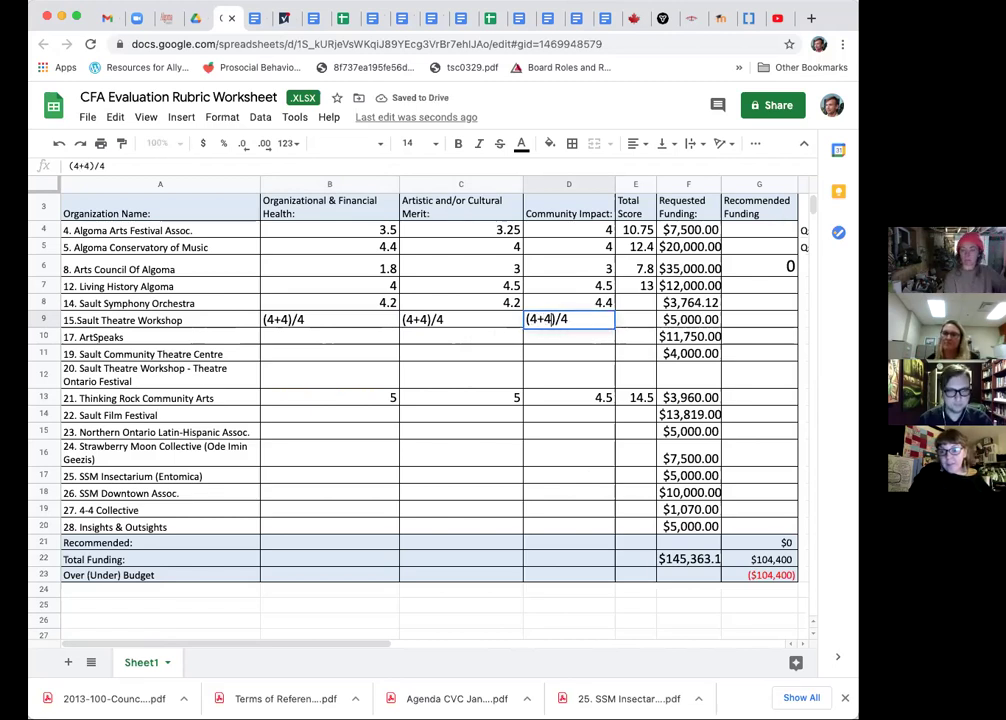
key("Return")
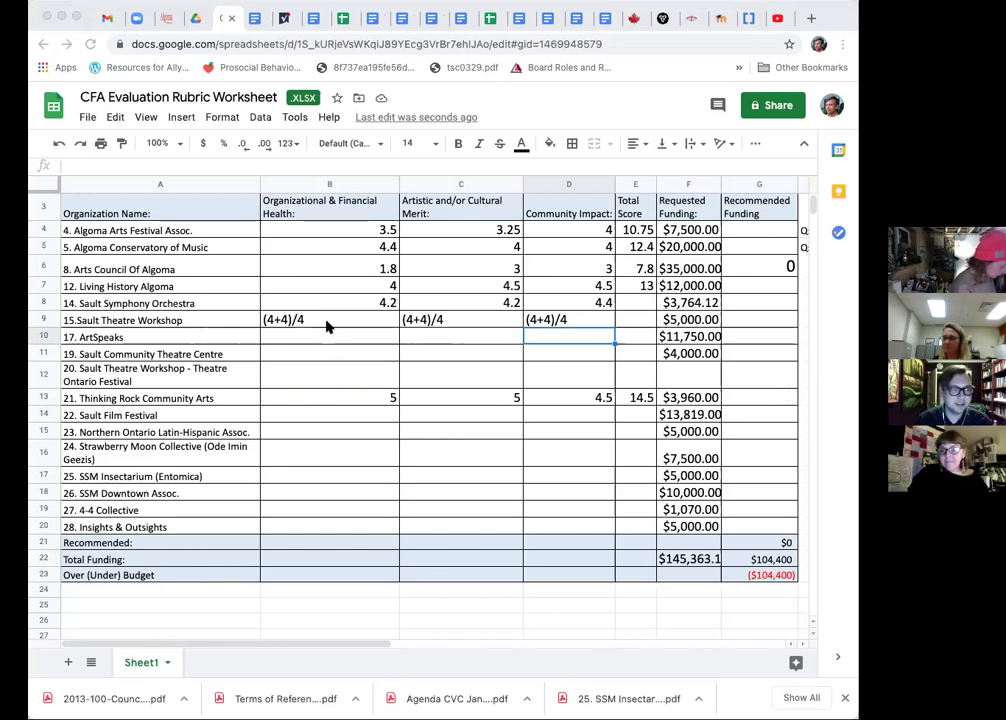
- Add a third score of 4 to all three Sault Theatre Workshop rubric entries, making each (4+4+4)/4
double_click(285, 319)
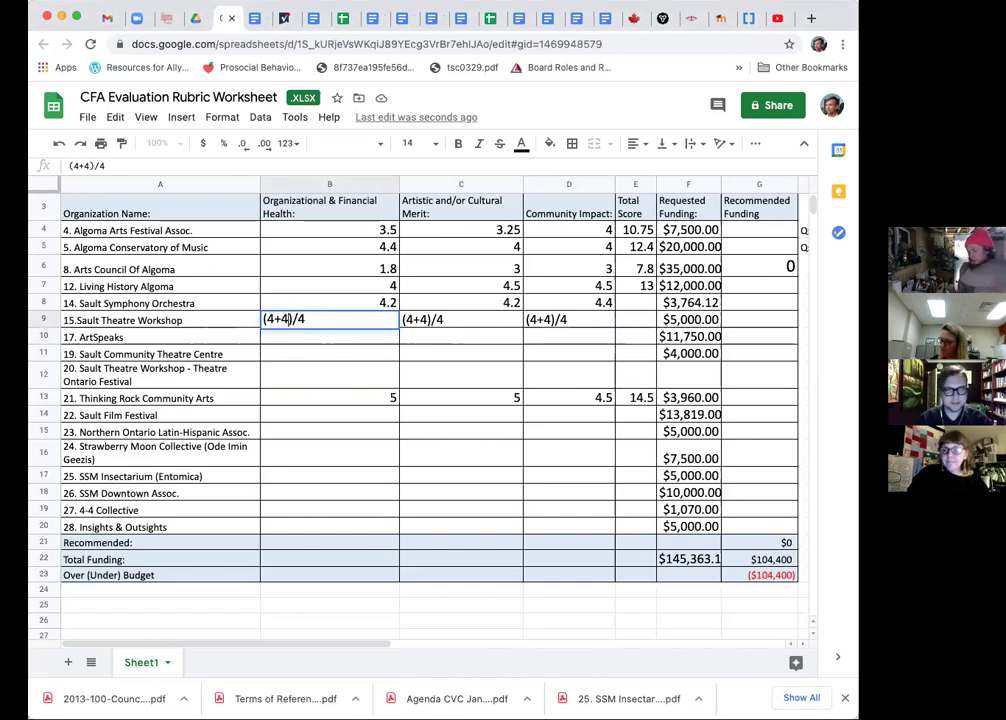
type("+4")
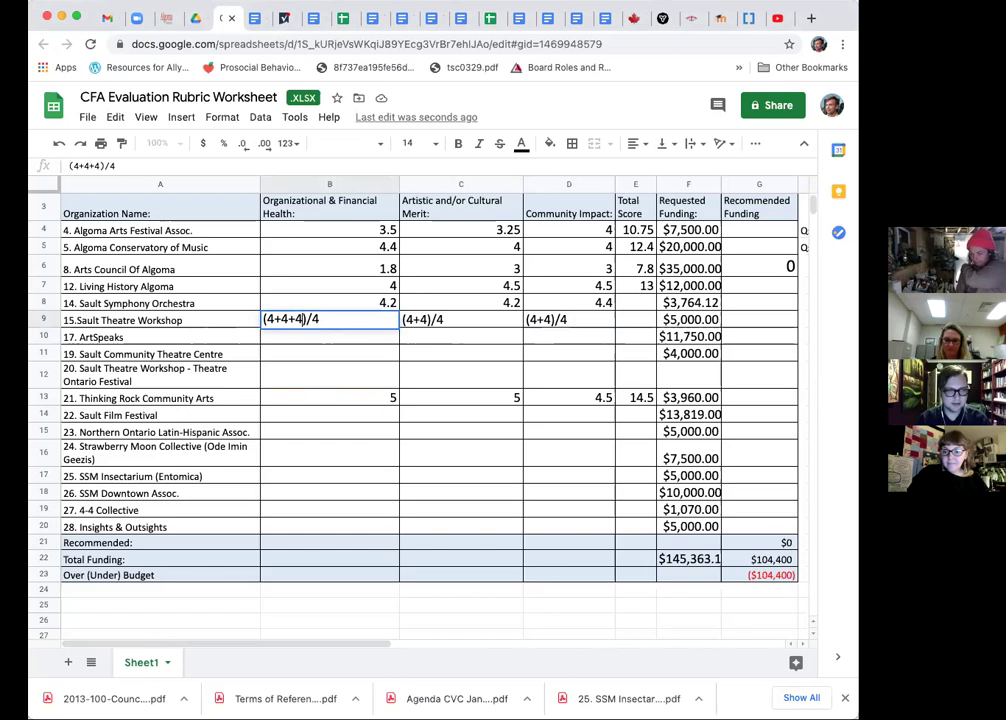
key("Tab")
double_click(425, 320)
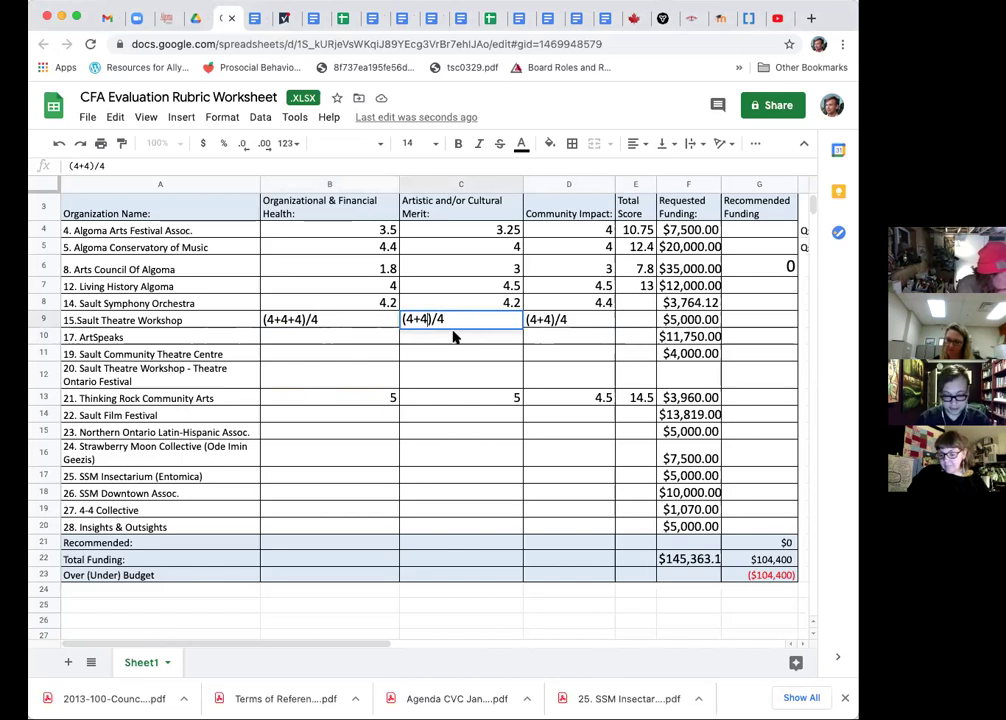
type("+4")
key("Return")
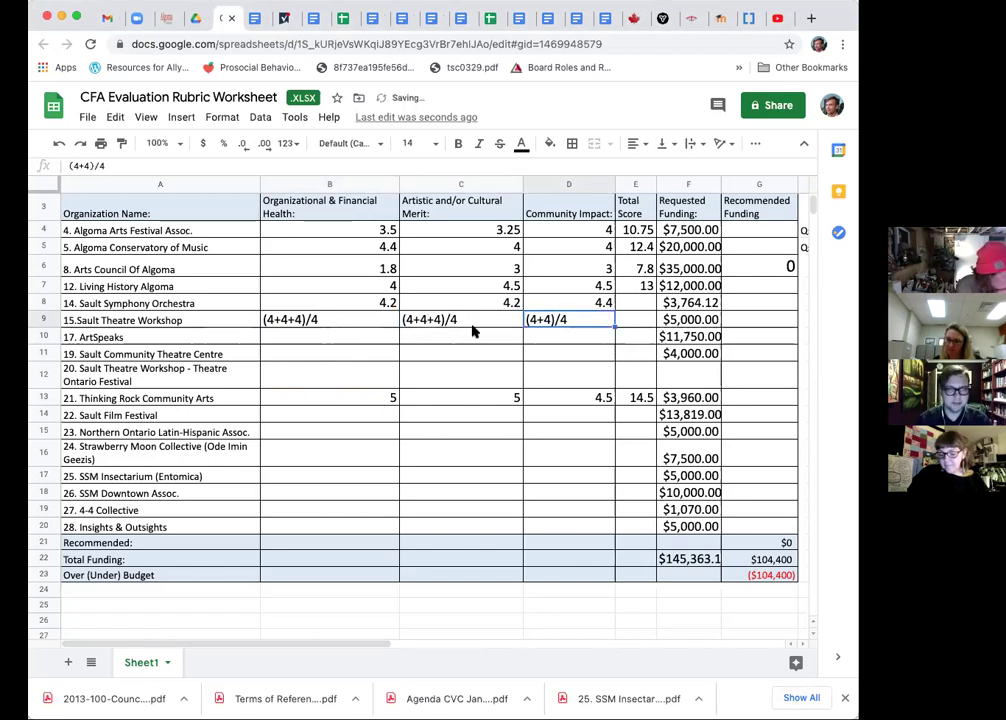
double_click(549, 318)
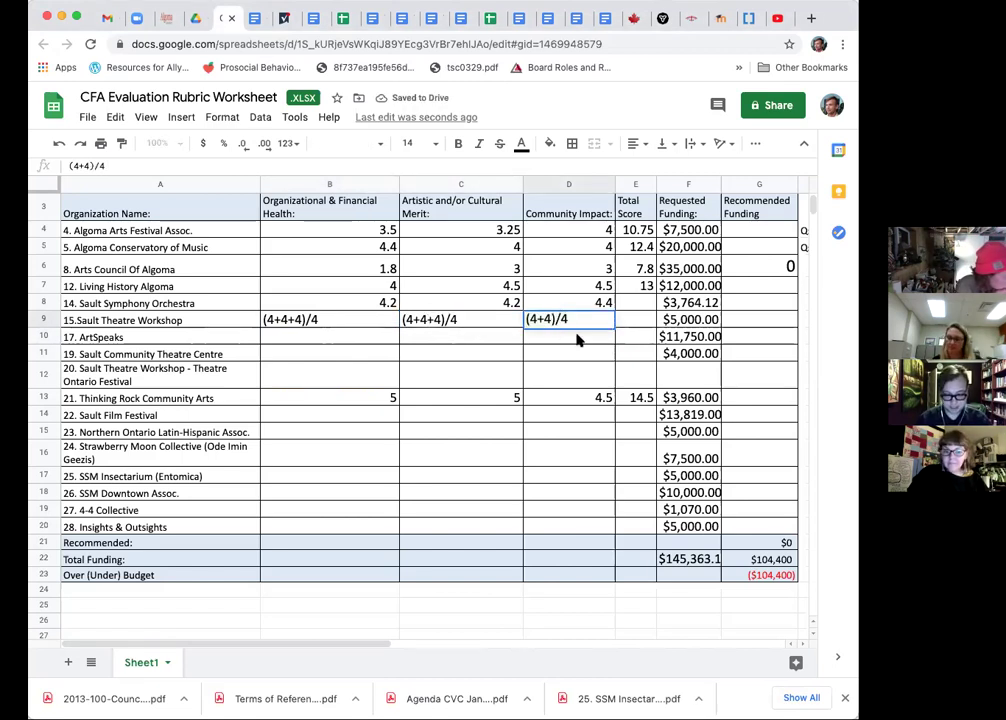
type("+4")
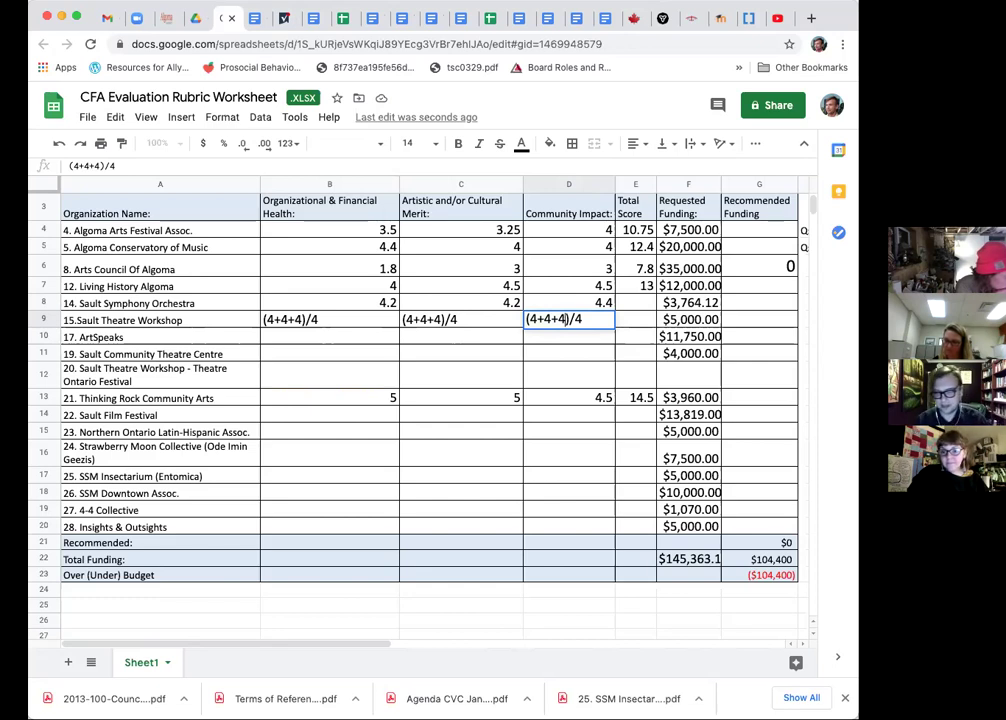
key("Return")
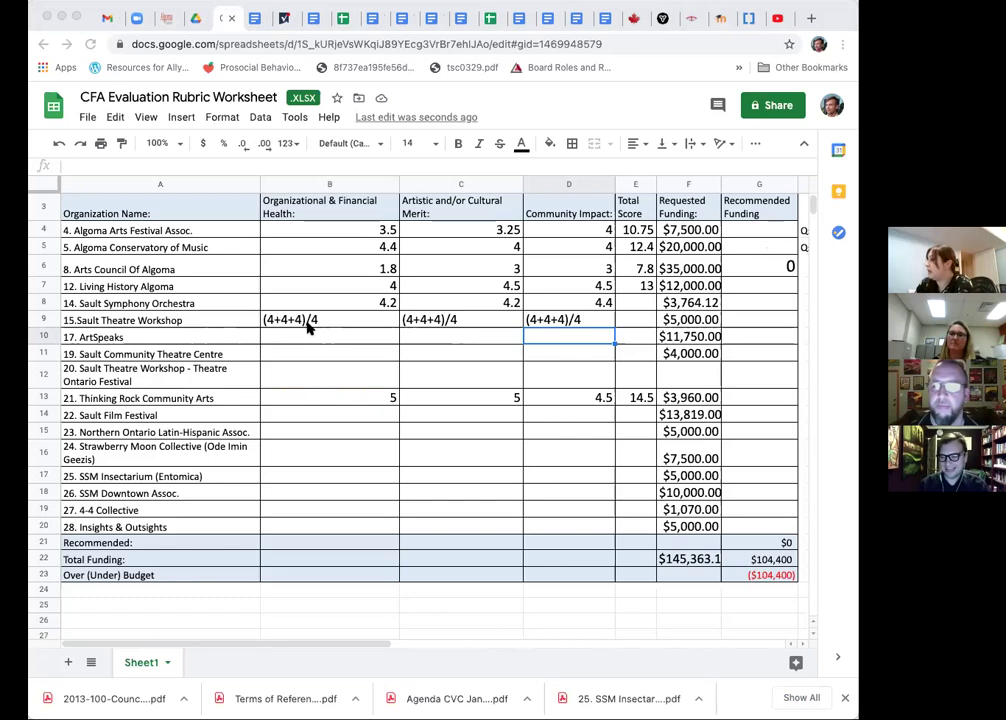
- Add a fourth score of 4 to Sault Theatre Workshop's Organizational & Financial Health entry, making it (4+4+4+4)/4
double_click(300, 320)
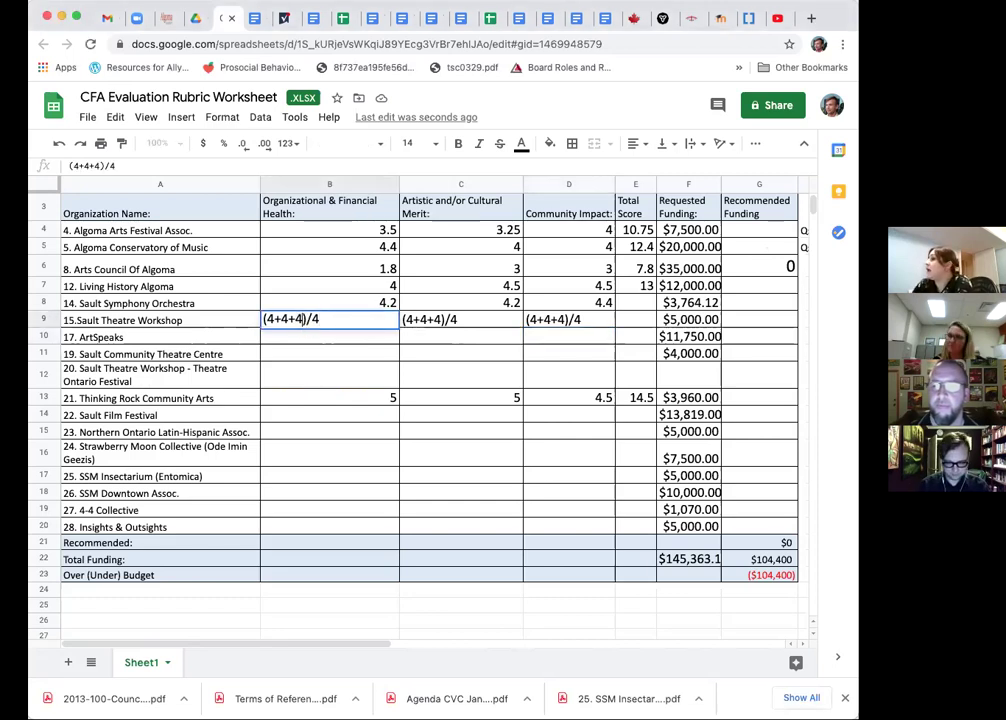
type("+4")
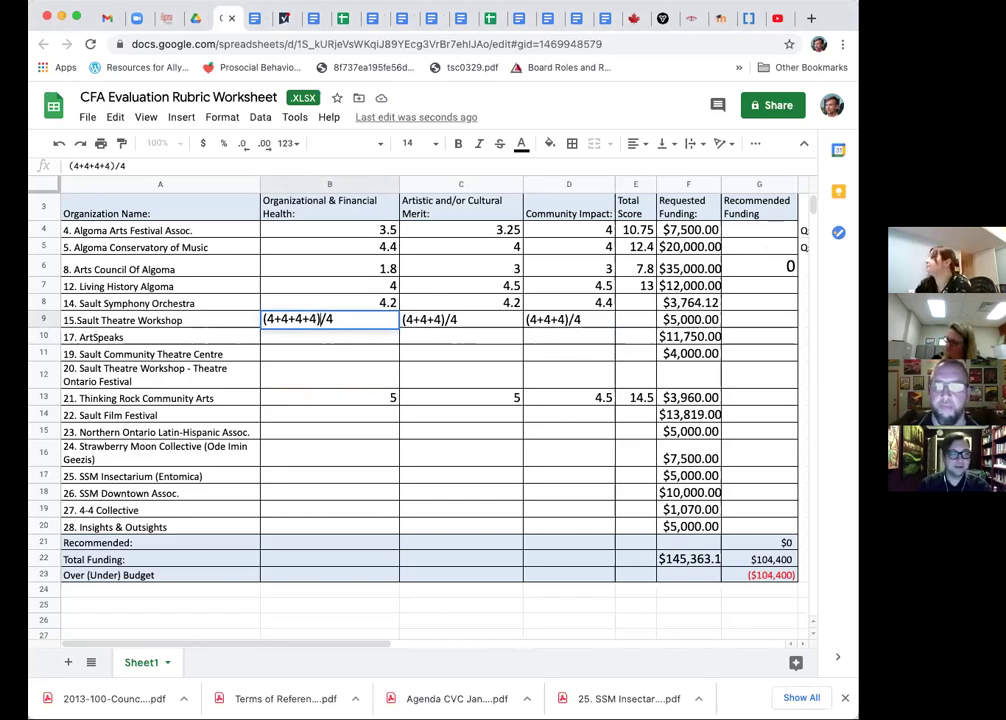
key("Return")
- Replace all three Sault Theatre Workshop rubric entries with the plain average 4
left_click(335, 321)
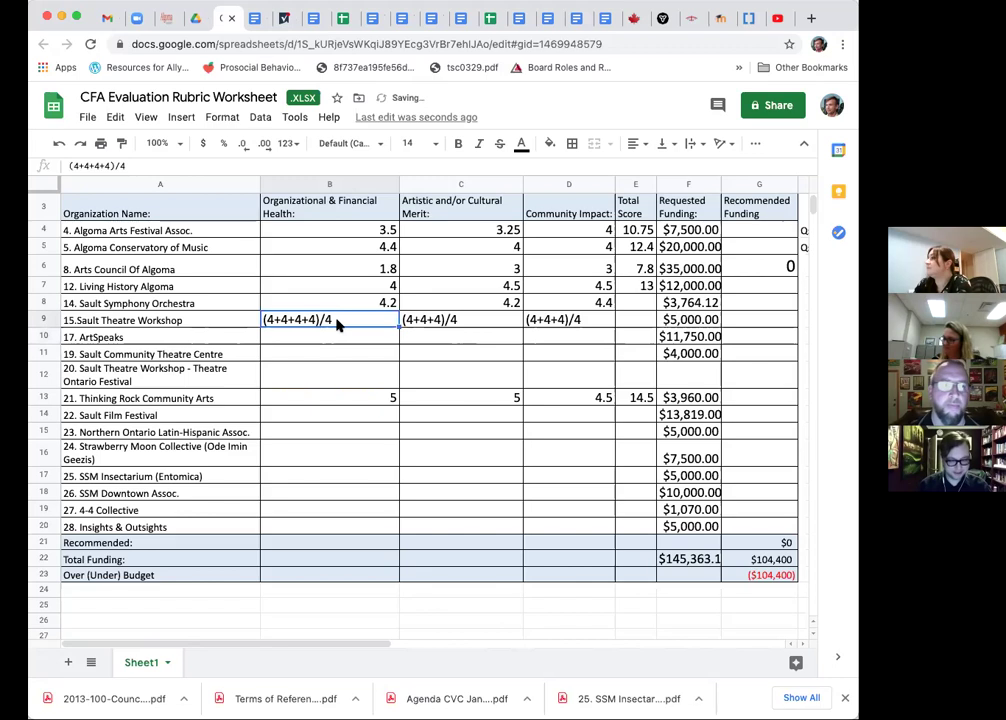
type("4")
key("Tab")
type("4")
key("Tab")
type("4")
key("Tab")
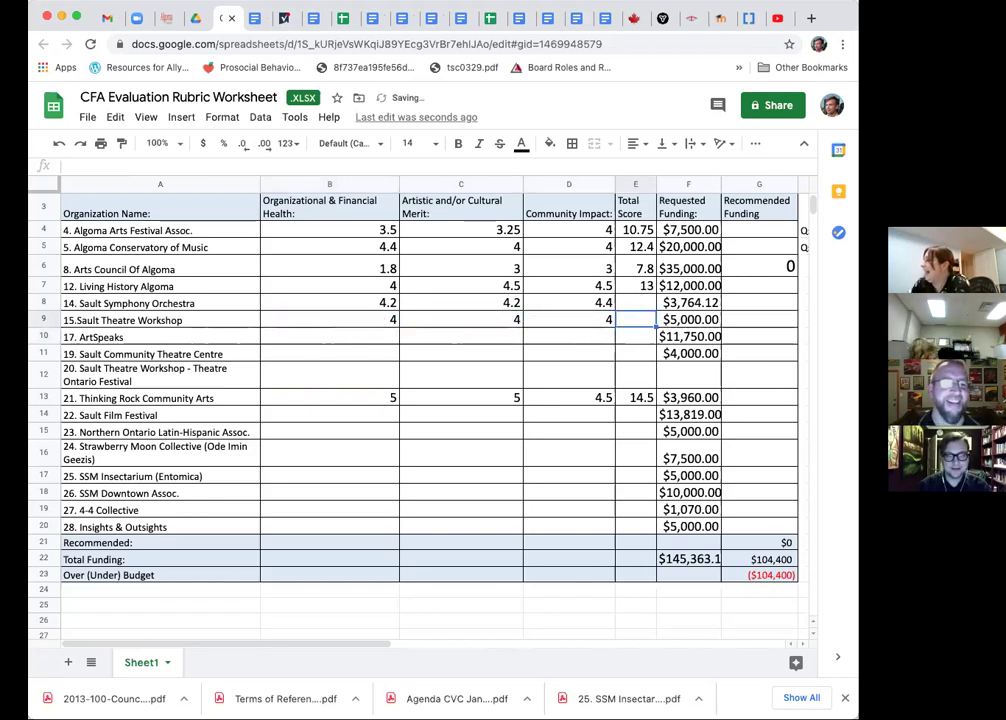
- Calculate Sault Symphony Orchestra's Total Score with the formula =SUM(B8:D8)
left_click(635, 302)
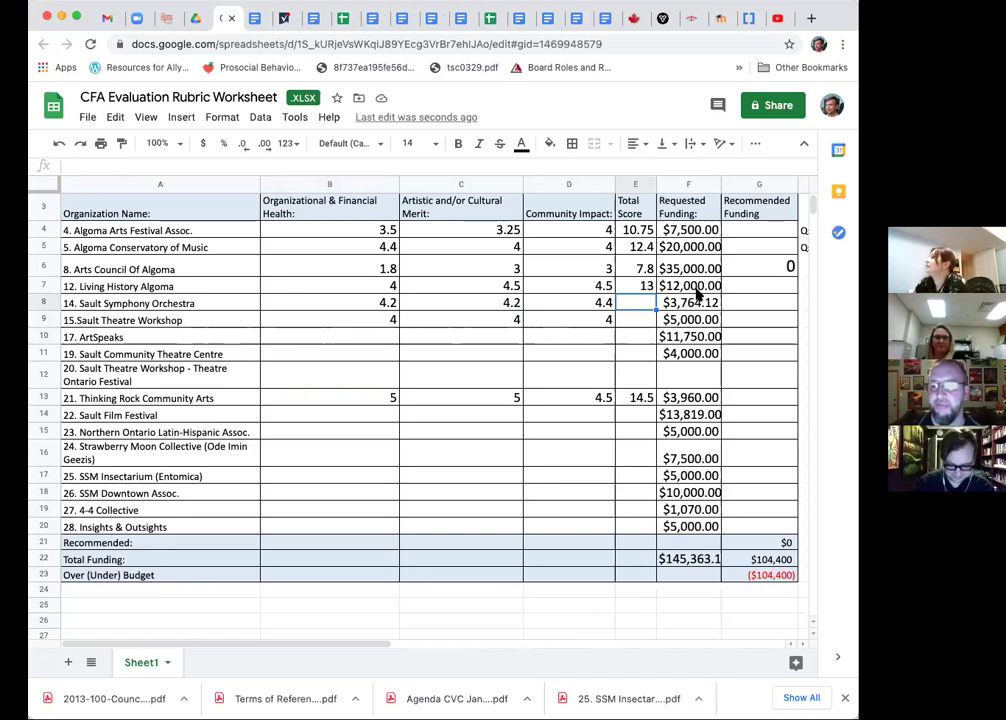
type("=SUM(")
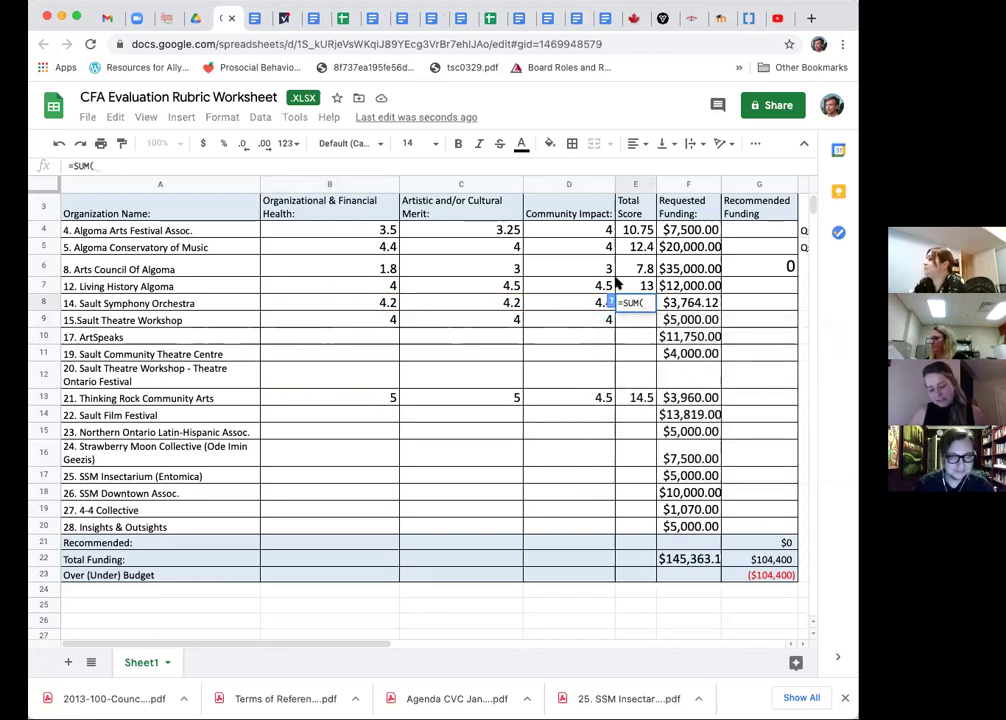
left_click_drag(382, 302, 555, 302)
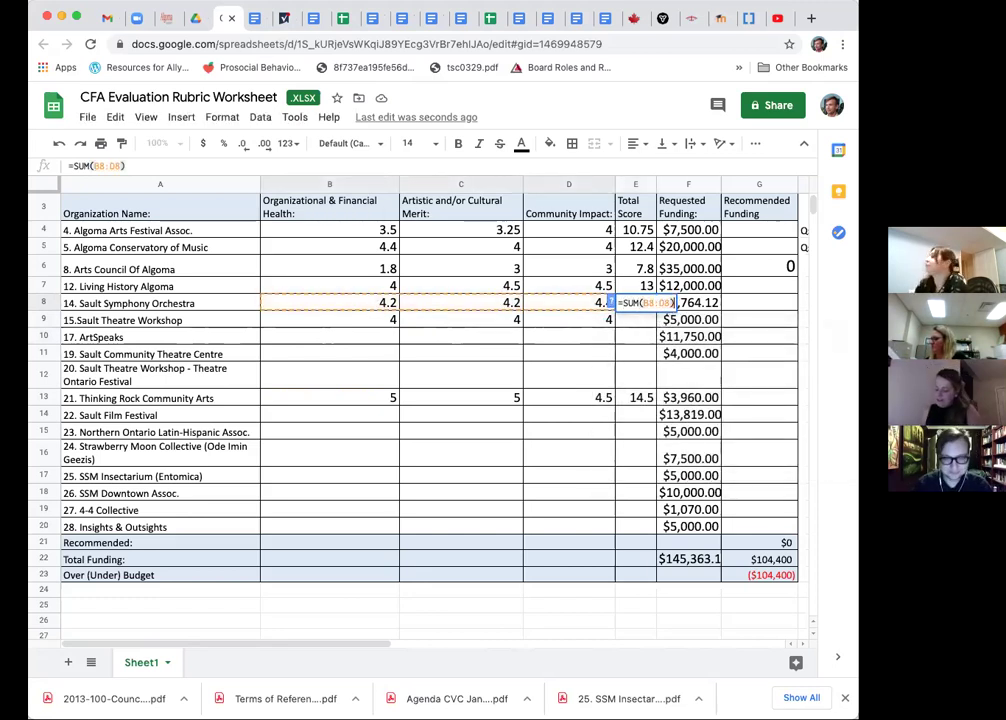
key("Return")
- Copy Sault Symphony Orchestra's Total Score formula down to rows 9 through 12
key("ctrl+Return")
key("Return")
key("ctrl+v")
key("Return")
key("ctrl+v")
key("Return")
key("ctrl+v")
- Enter a first evaluator score of 5 for ArtSpeaks as (5)/5 in all three rubric categories
key("Up")
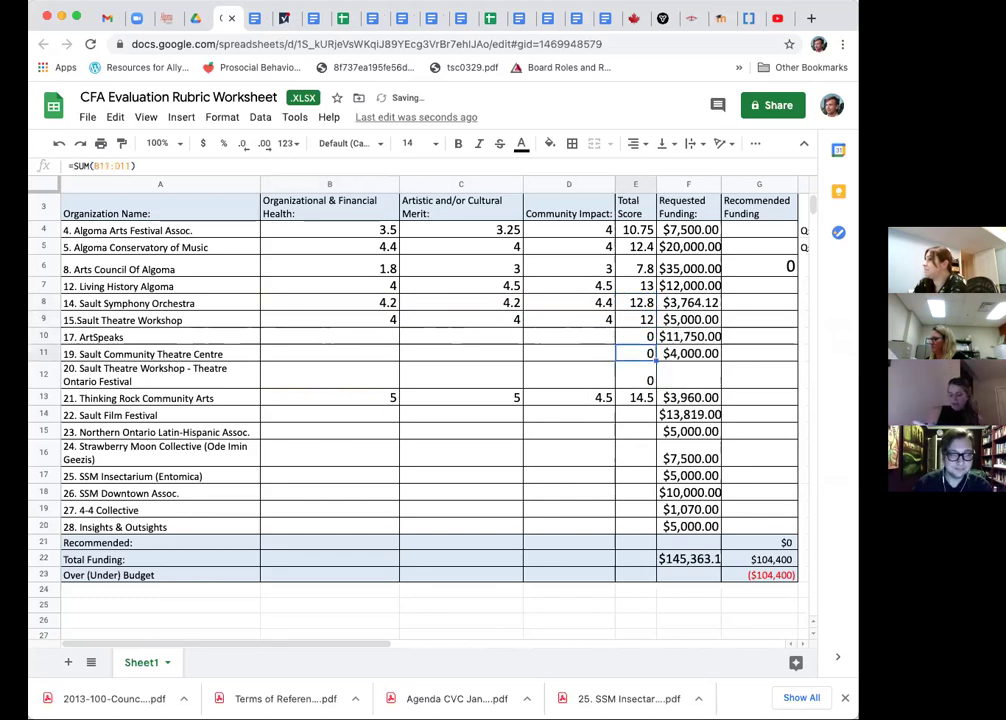
key("Up")
key("Left")
key("Left")
key("Left")
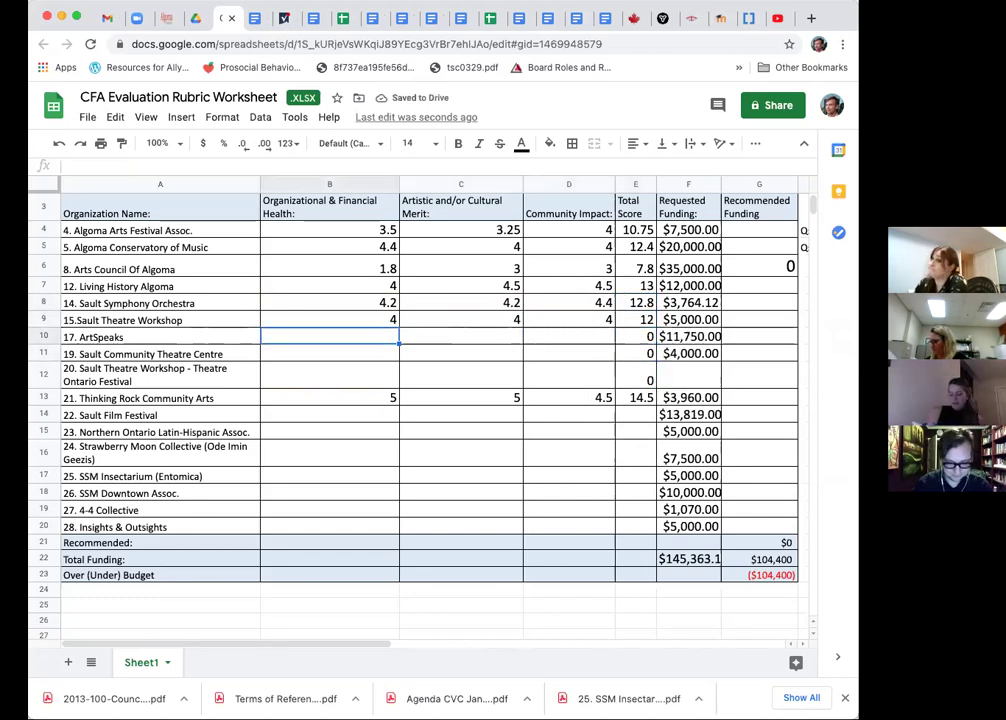
type("(5")
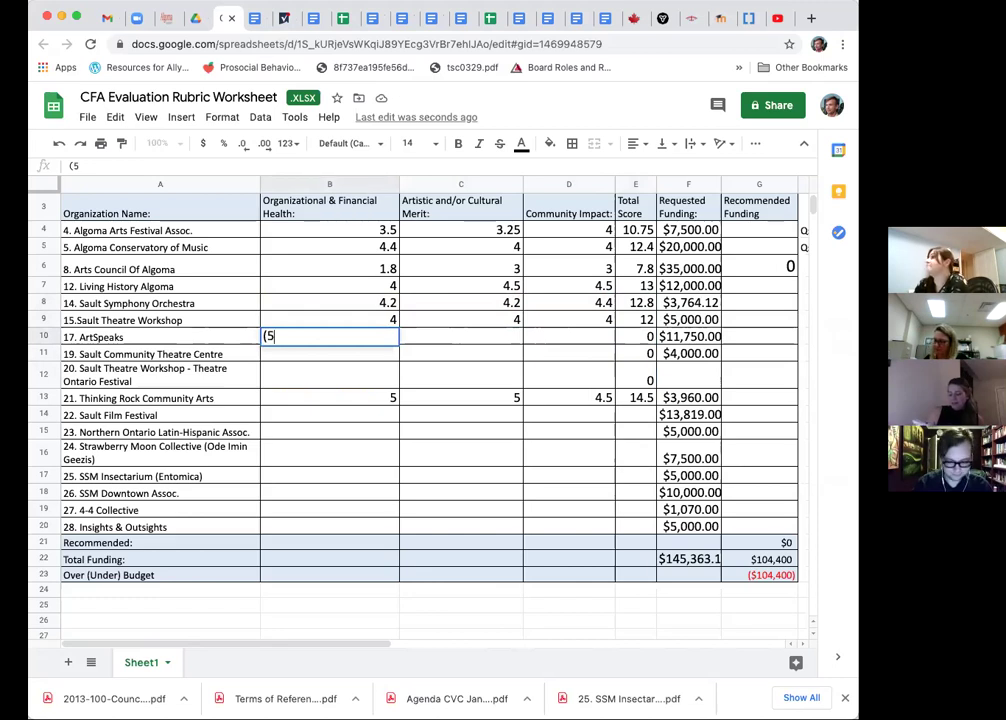
type(")/4")
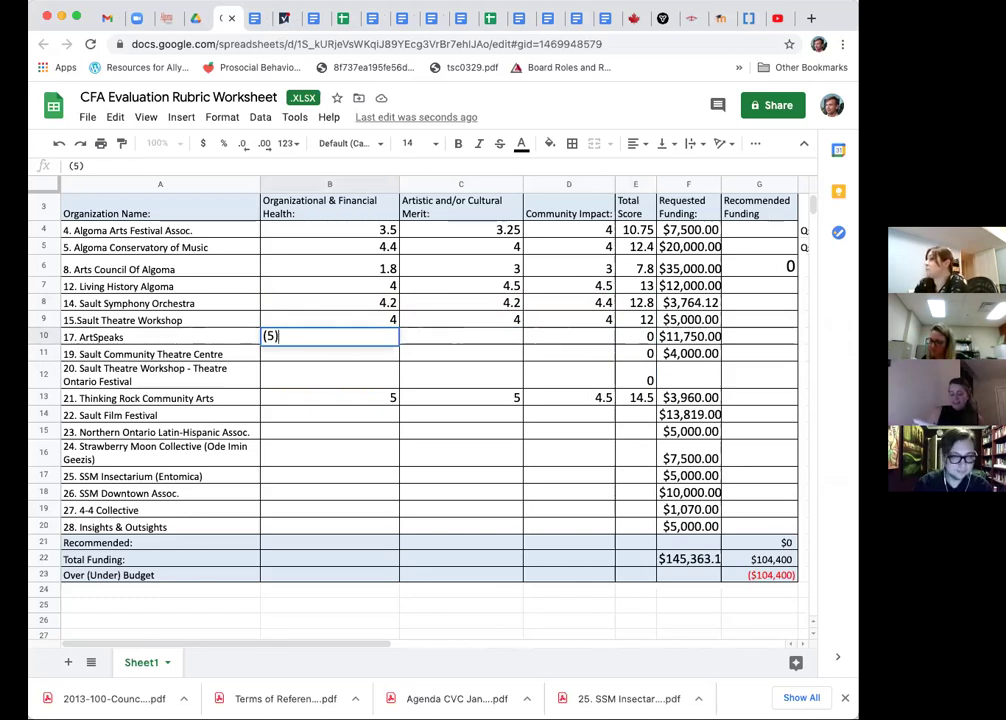
key("BackSpace")
type("5")
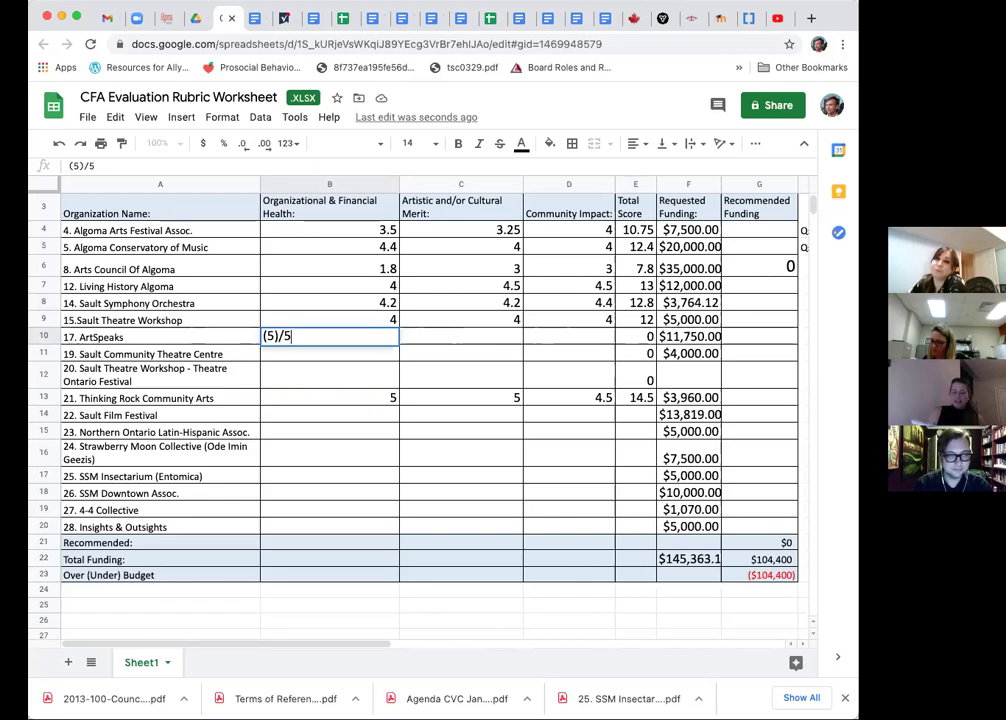
key("Tab")
type("(5)/5")
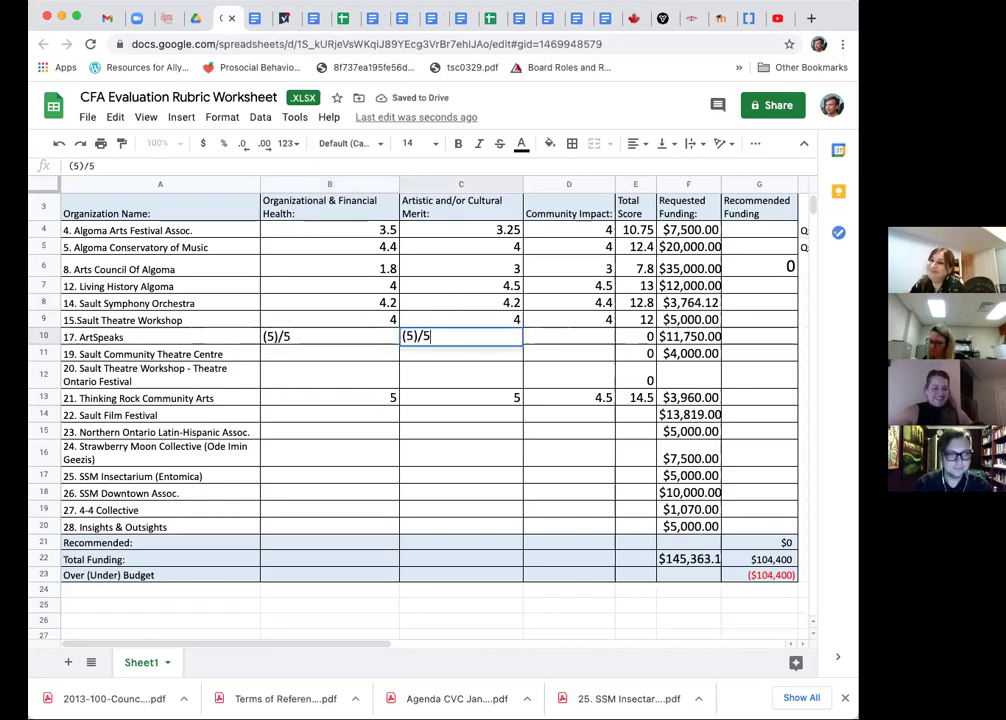
key("Tab")
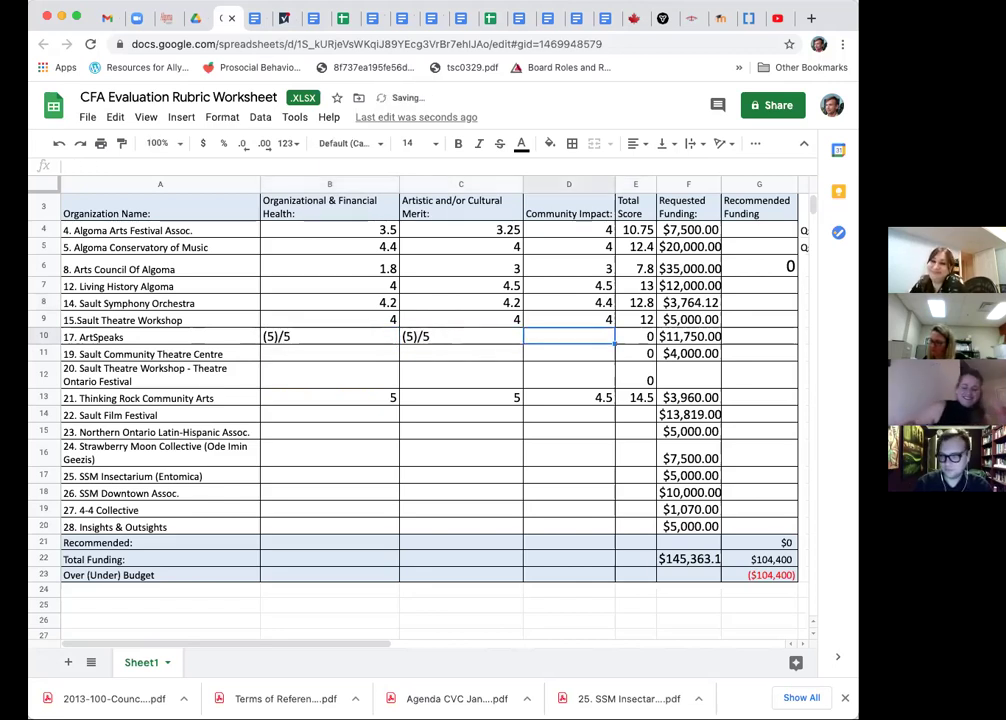
type("(")
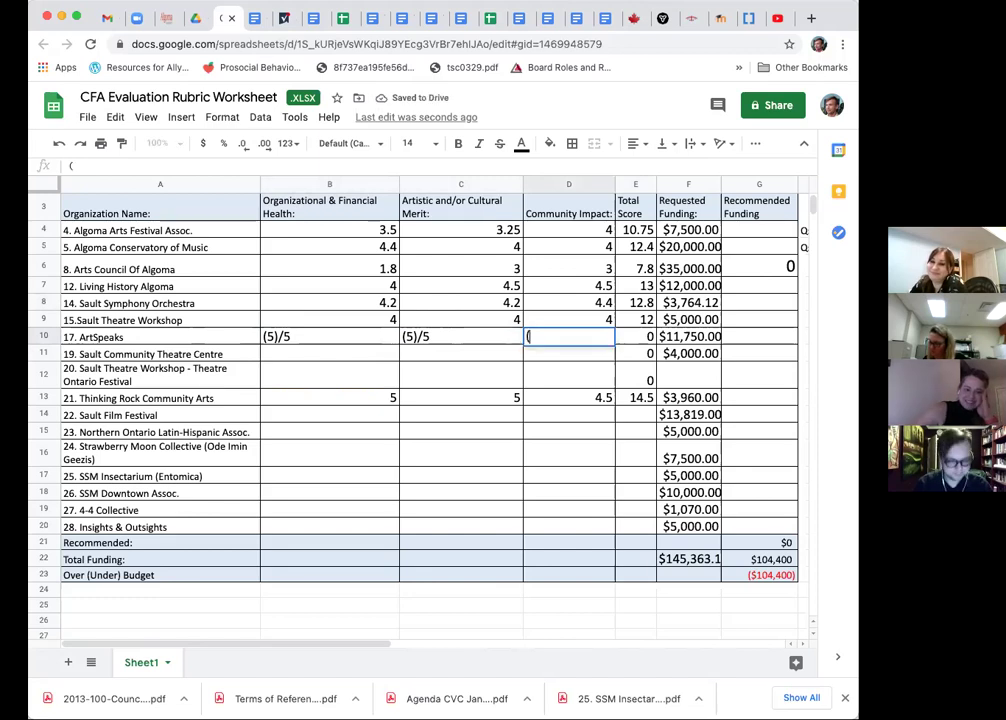
type("5)/5")
key("Tab")
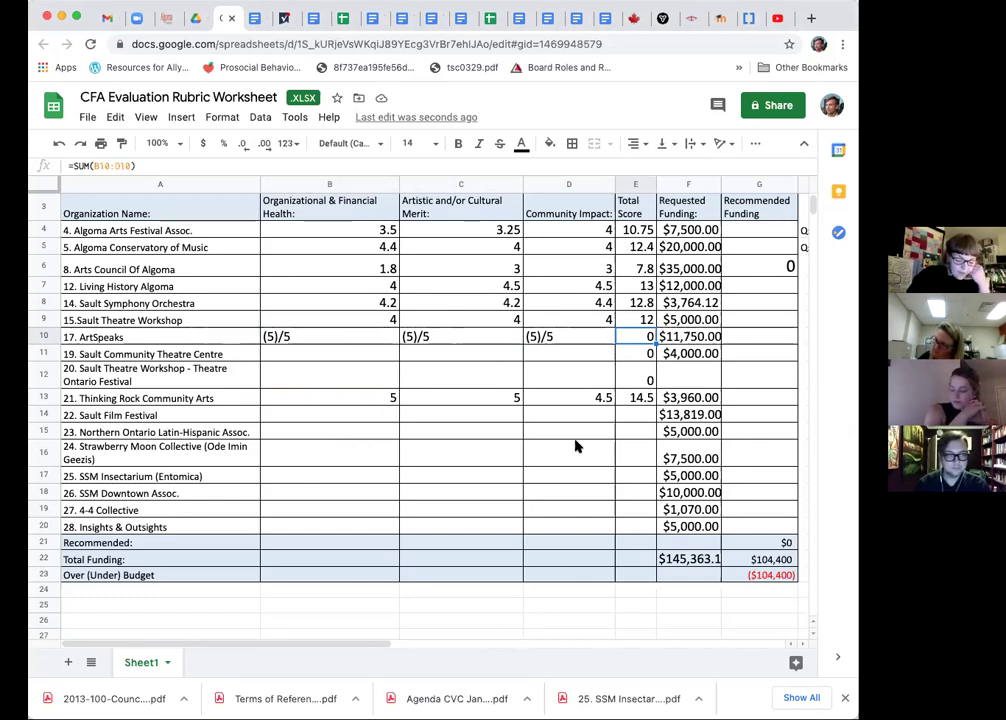
- Paste the copied Total Score formula into rows 14 through 20, from Sault Film Festival to Insights & Outsights
left_click(644, 418)
key("ctrl+v")
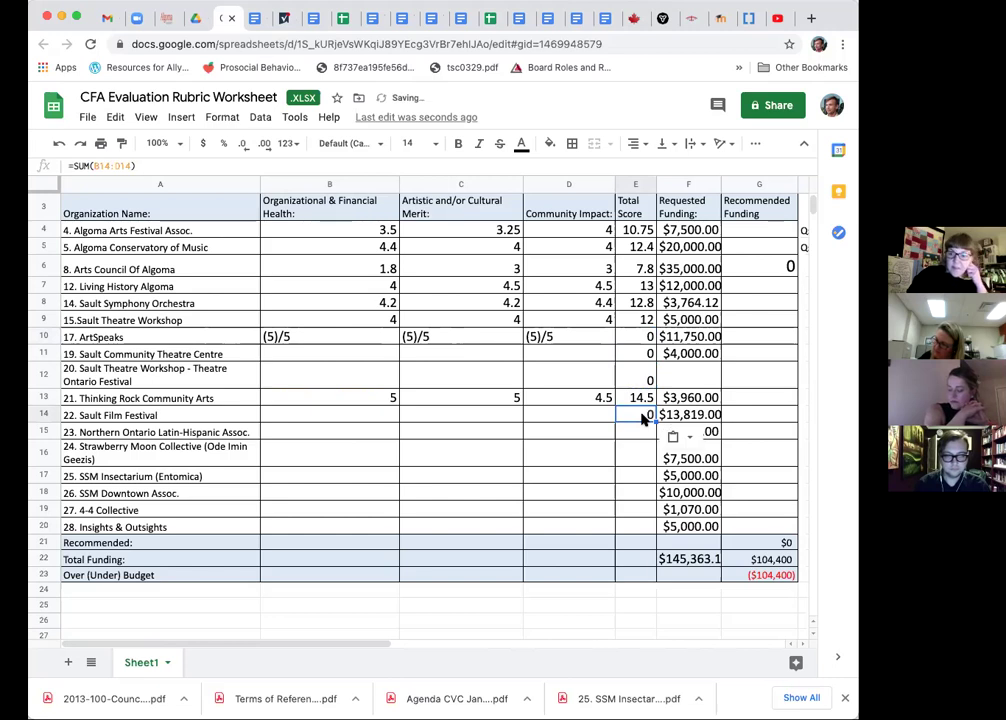
key("Down")
key("ctrl+v")
key("Down")
key("ctrl+v")
key("Down")
key("ctrl+v")
key("Down")
key("ctrl+v")
key("Down")
key("ctrl+v")
key("Down")
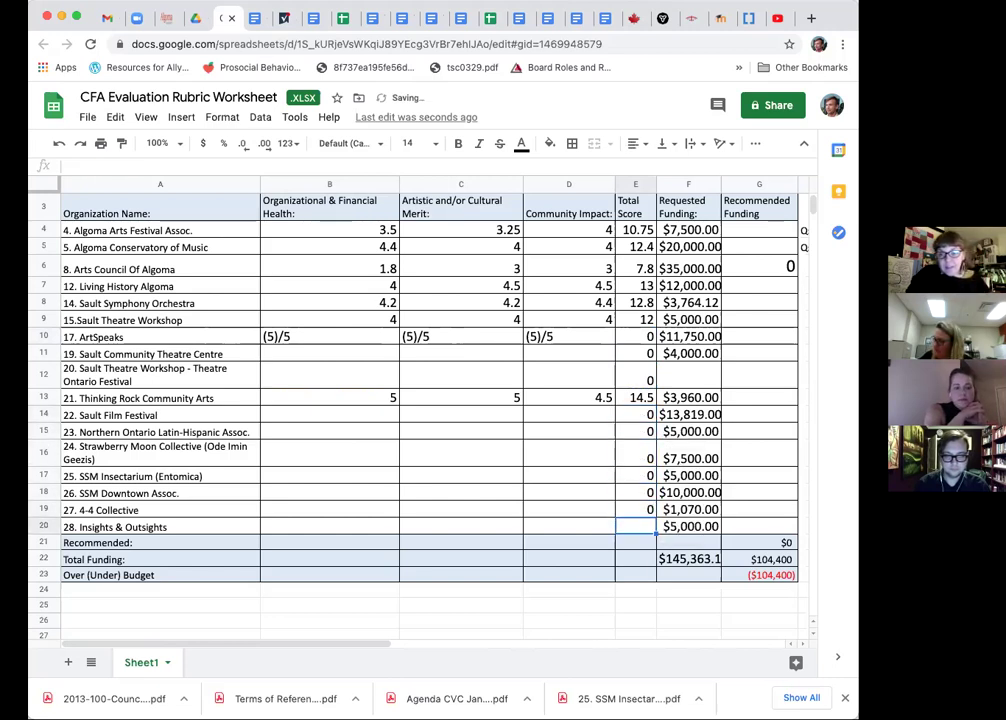
key("ctrl+v")
left_click(524, 419)
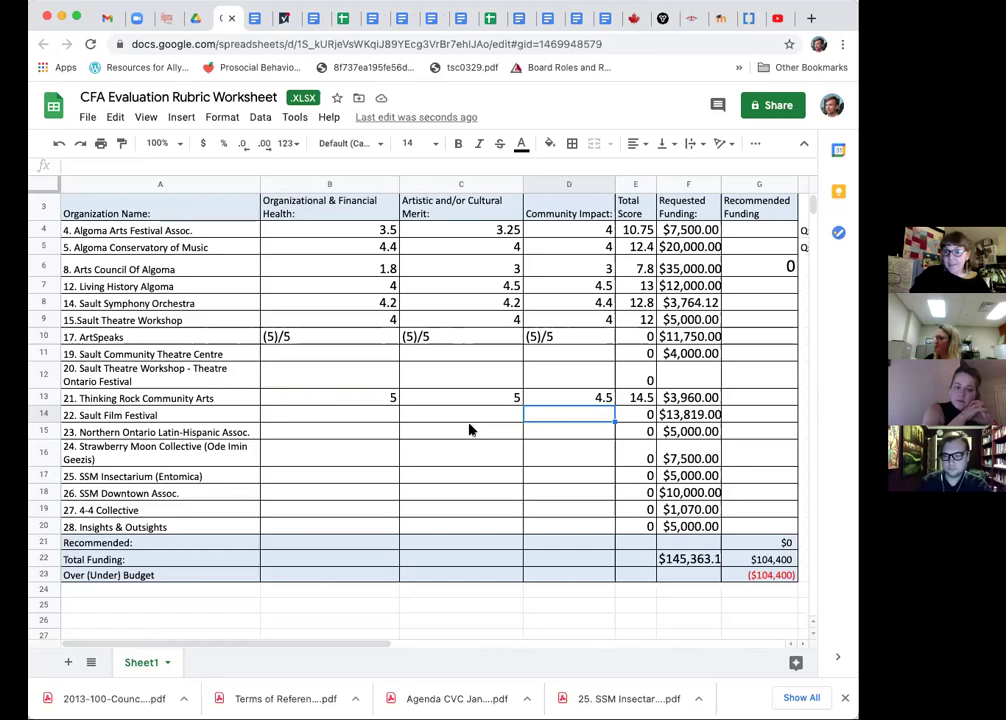
- Add a second score to ArtSpeaks' entries, making them (5+4)/5 for Organizational & Financial Health and (5+5)/5 for Artistic Merit and Community Impact
left_click(319, 355)
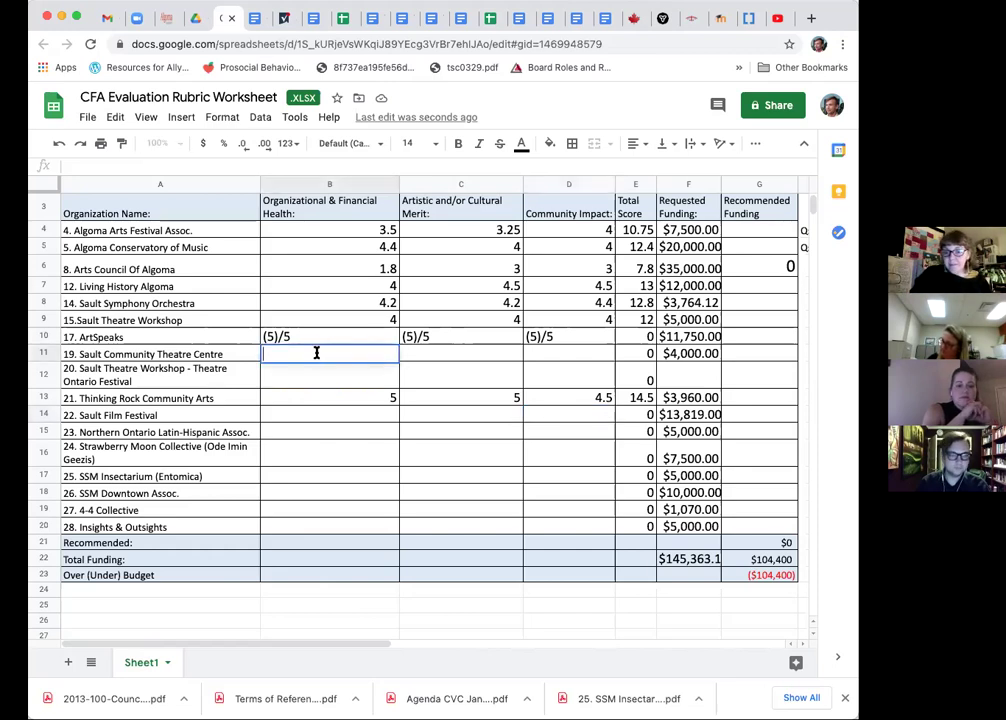
left_click(280, 338)
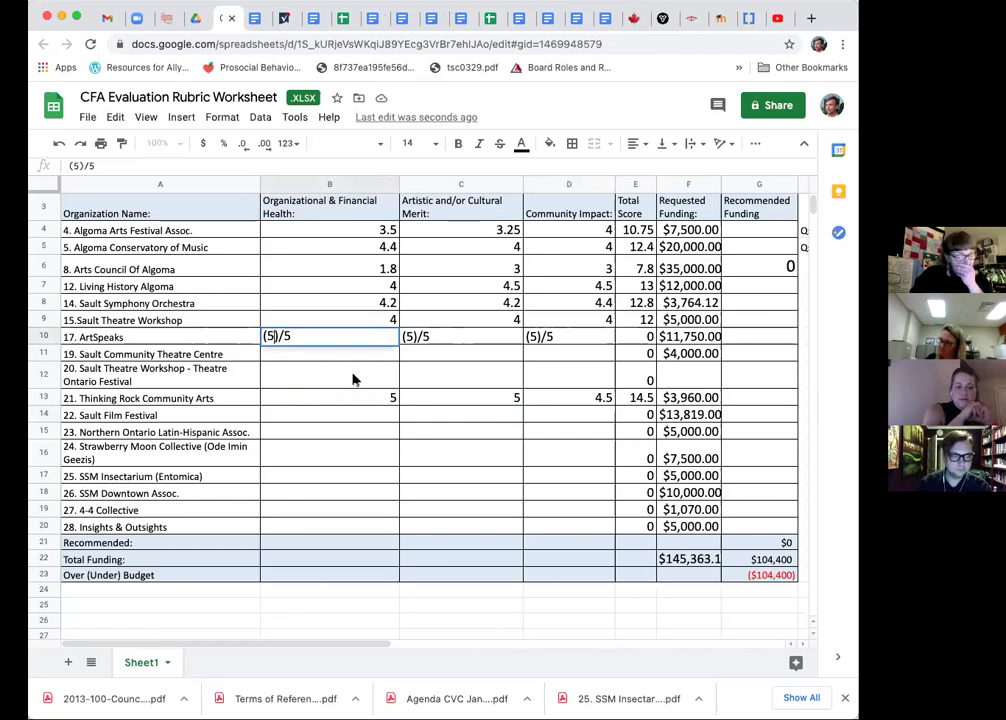
type("(5+4)/5")
key("Tab")
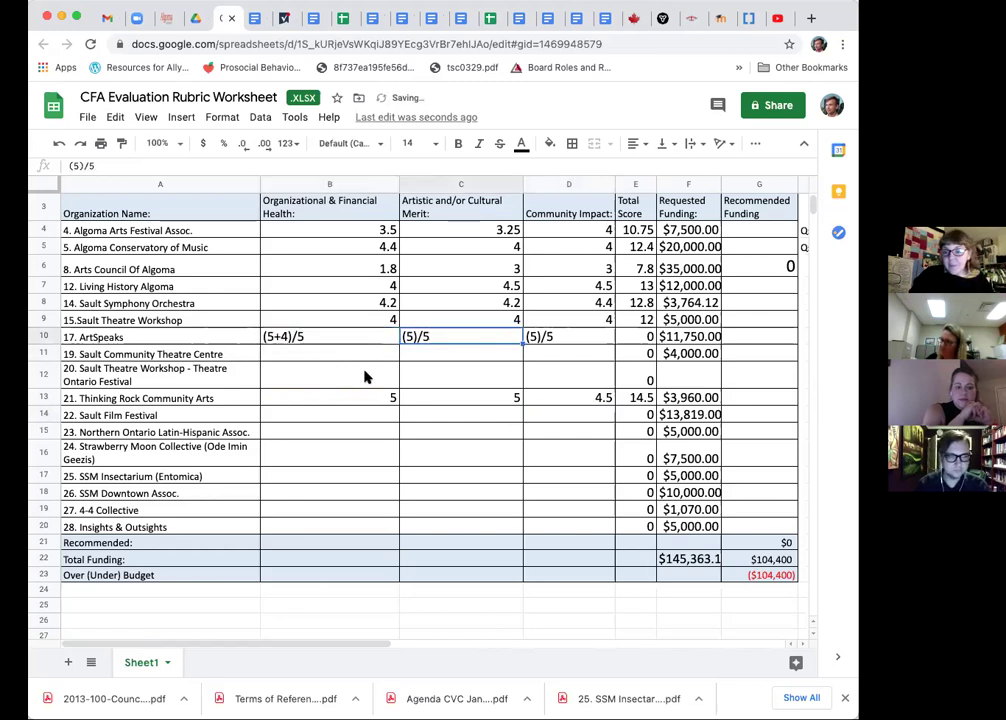
double_click(415, 341)
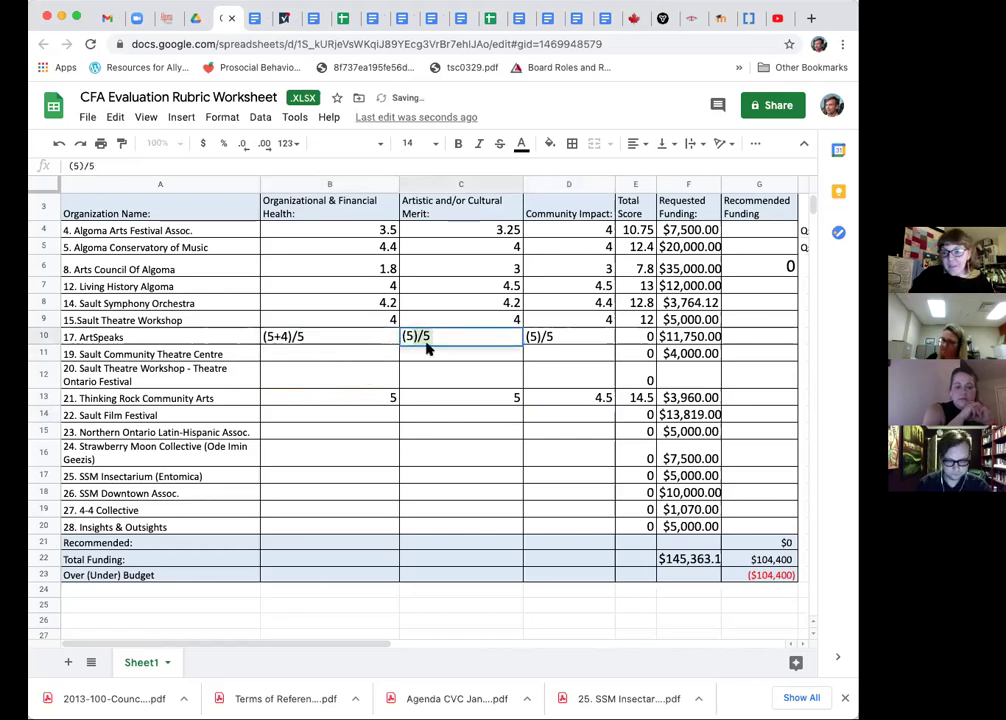
type("+")
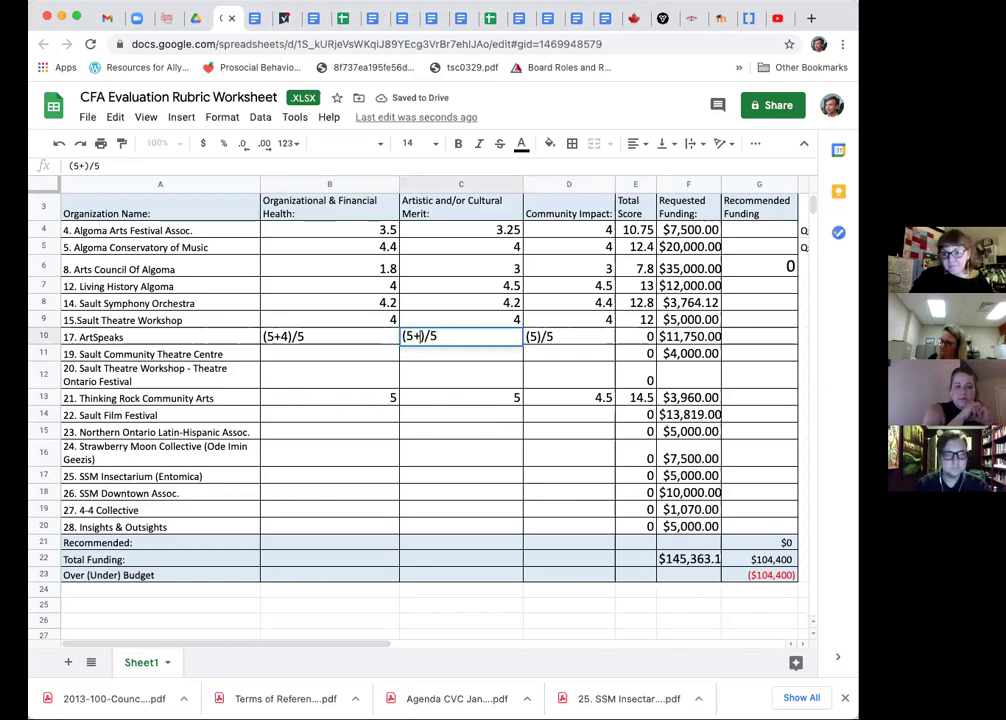
type("5")
key("Tab")
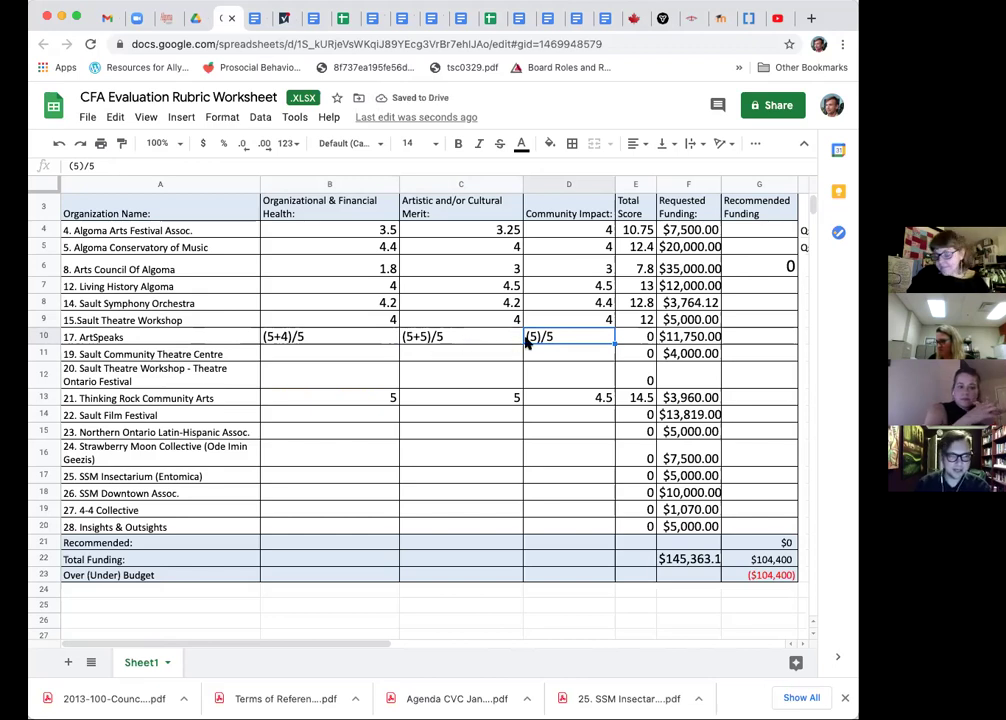
double_click(533, 338)
type("+5")
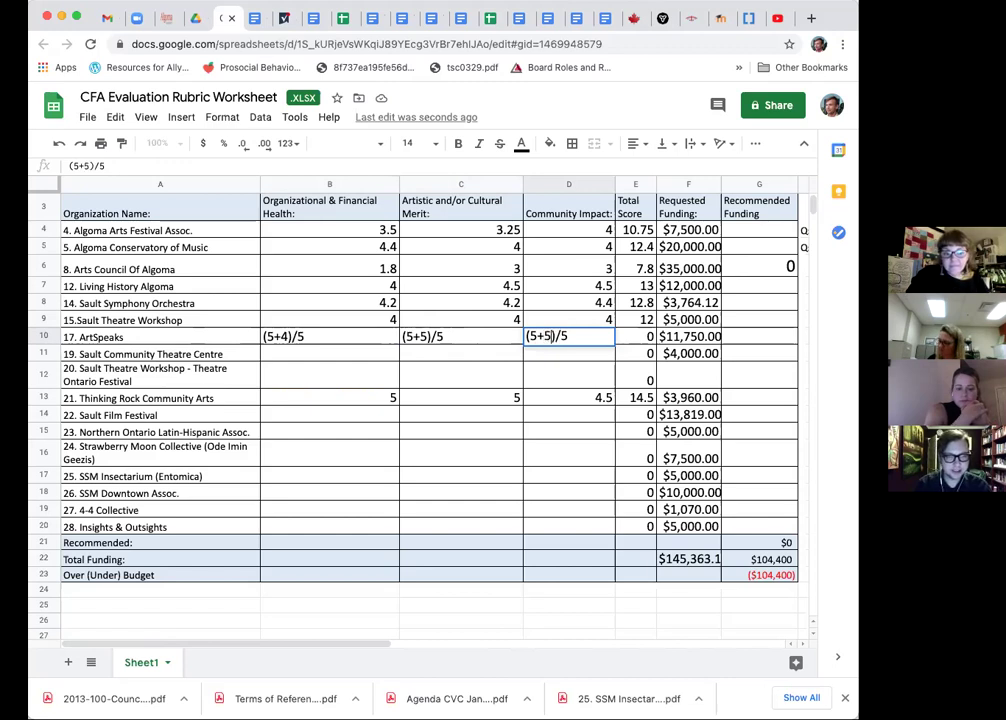
key("Return")
- Insert another score of 5 in each ArtSpeaks entry, making them (5+5+4)/5, (5+5+5)/5 and (5+5+5)/5
left_click(286, 338)
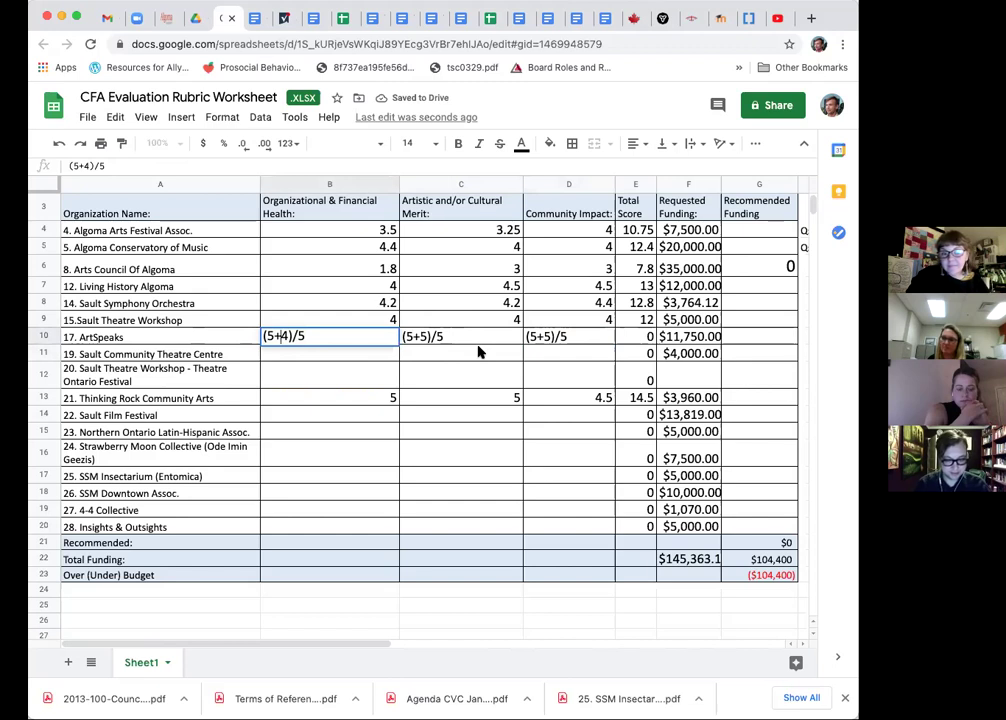
type("5+")
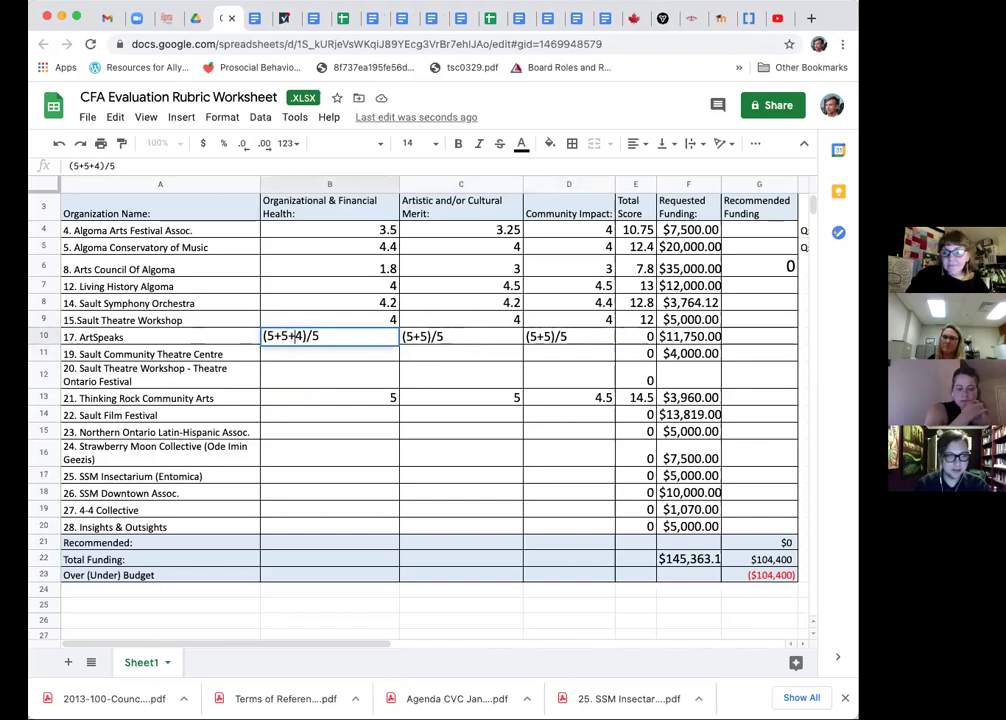
double_click(419, 337)
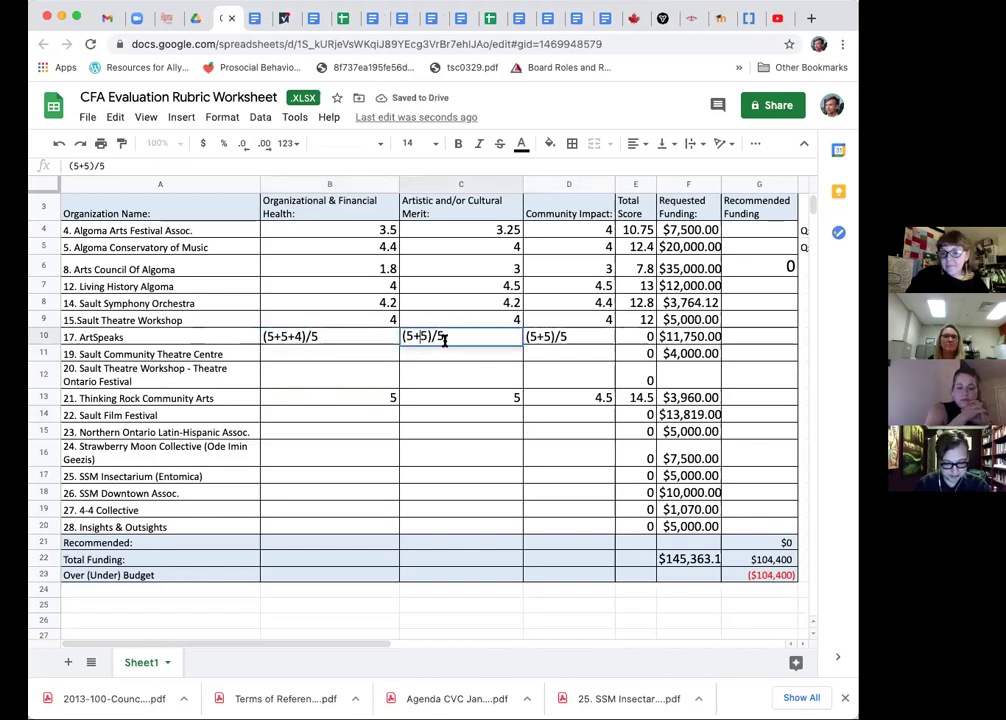
type("5+")
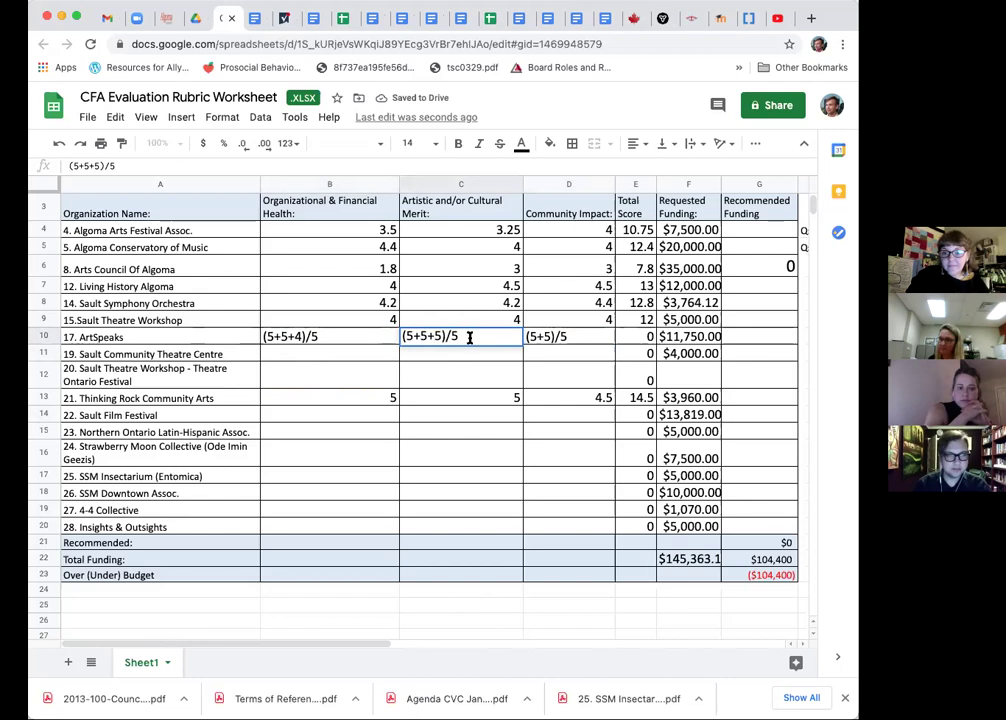
left_click(548, 340)
double_click(543, 338)
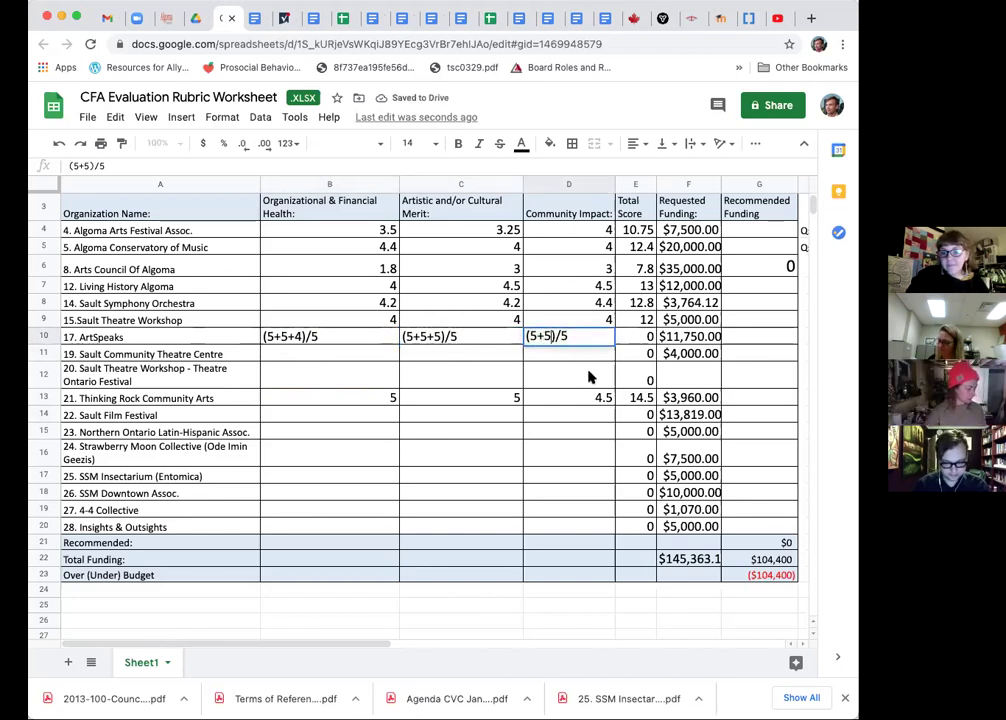
type("+5")
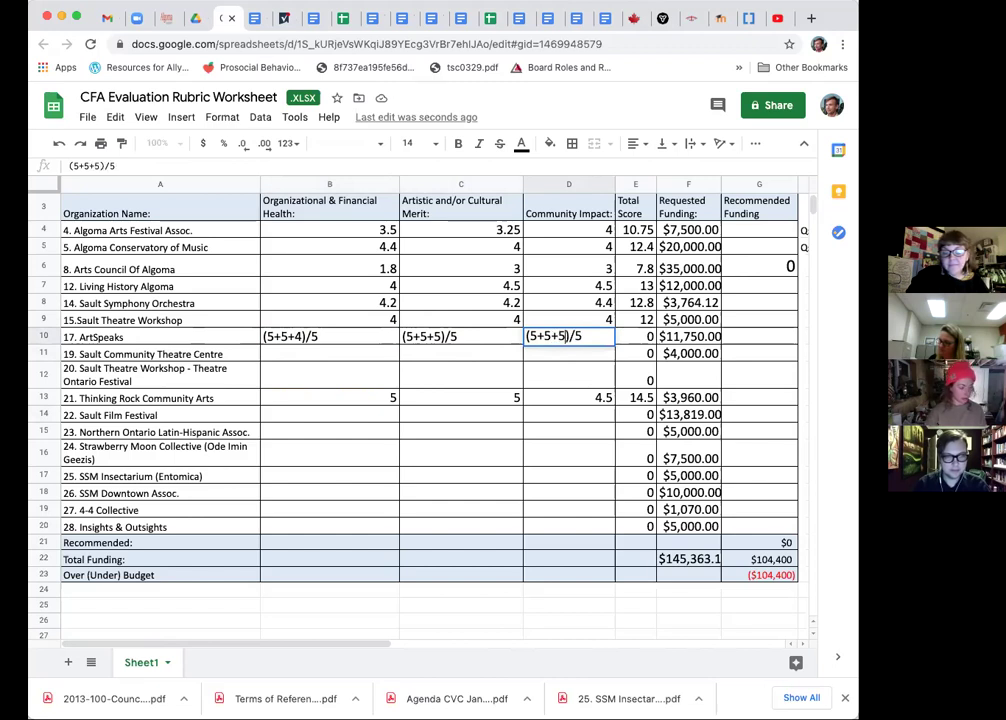
key("Return")
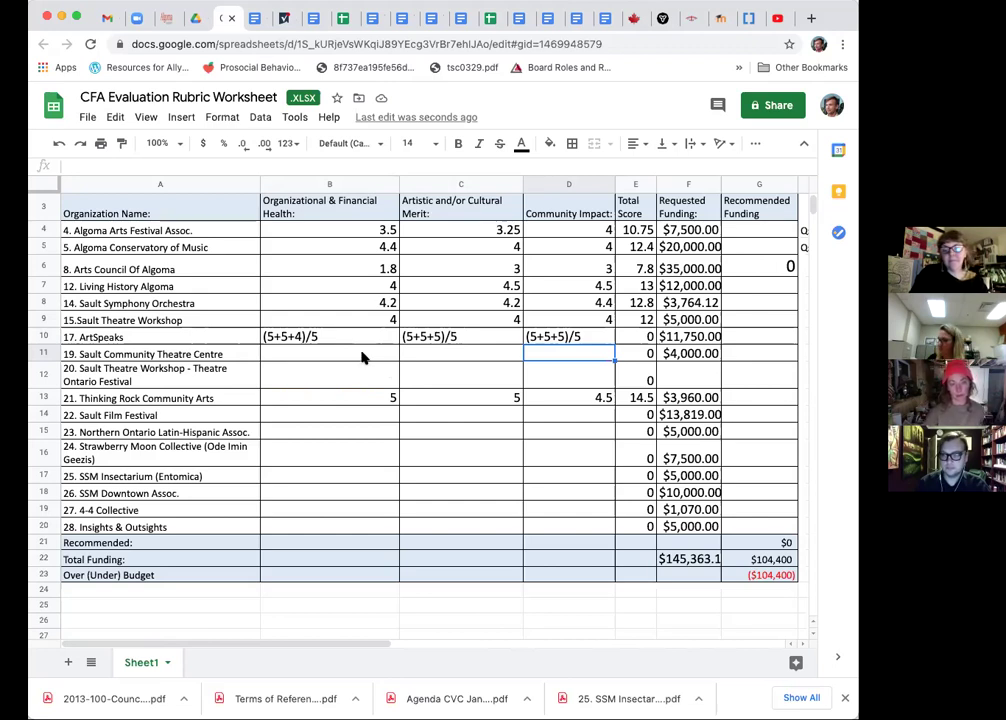
- Add a fourth score to ArtSpeaks' entries: 4.5 for Organizational & Financial Health, 5 for Artistic Merit and 5 for Community Impact
left_click(558, 338)
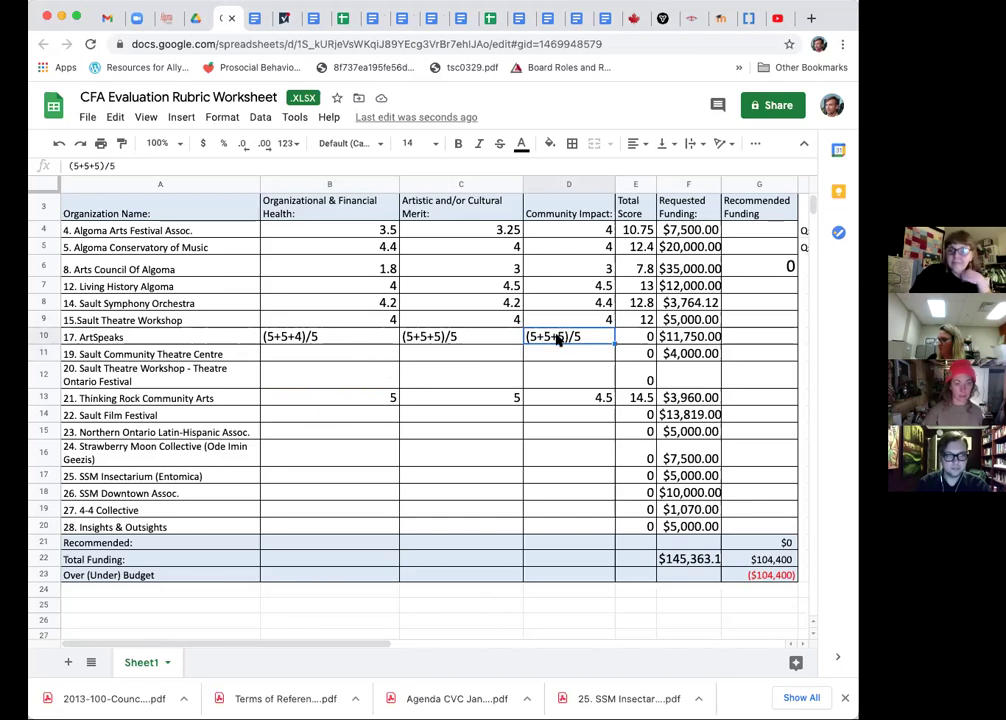
left_click(272, 337)
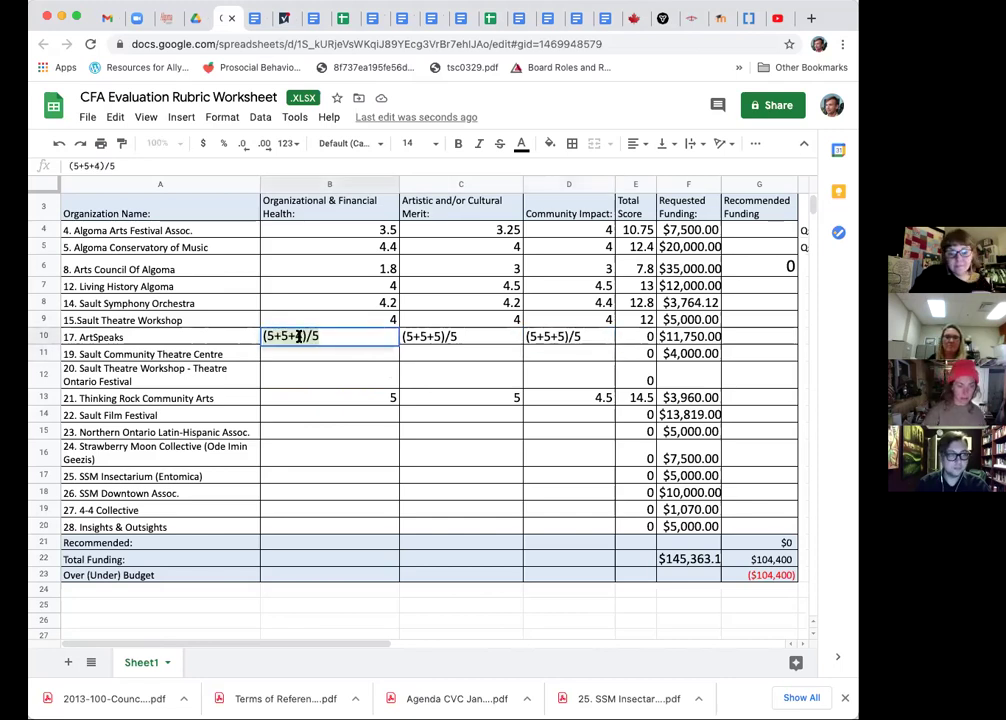
double_click(297, 336)
type("+4.5")
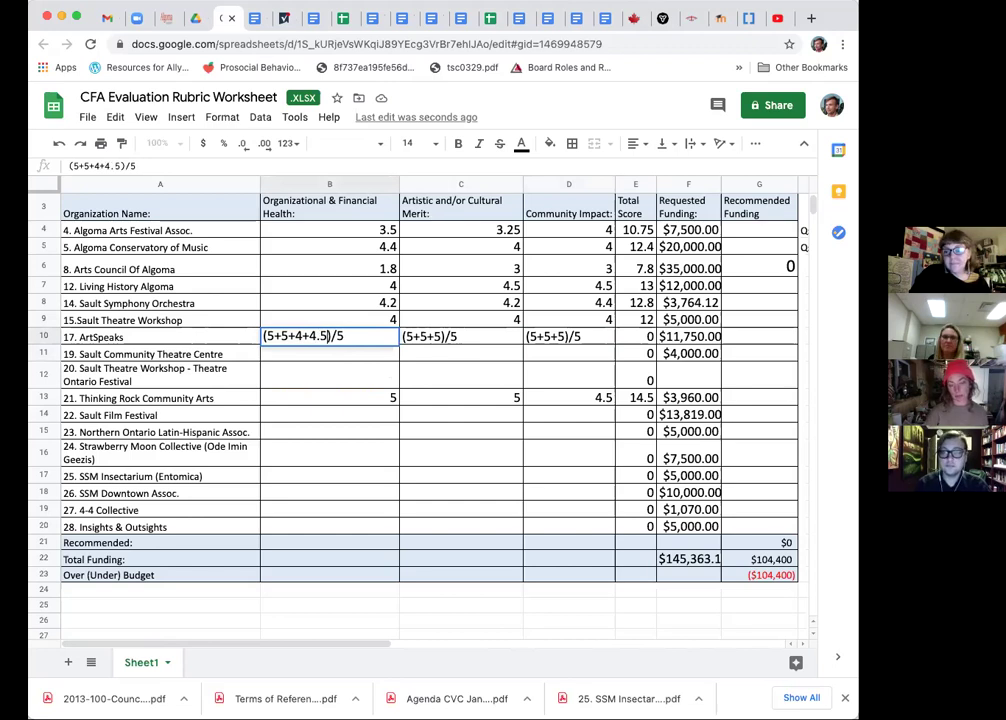
key("Tab")
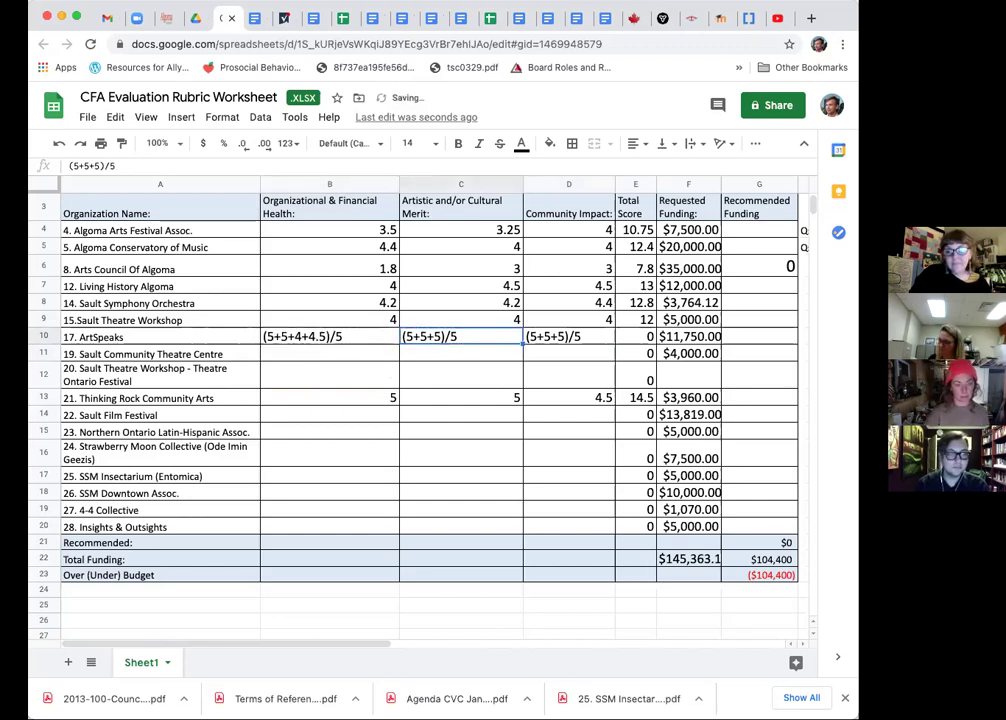
double_click(443, 336)
type("+5")
key("Tab")
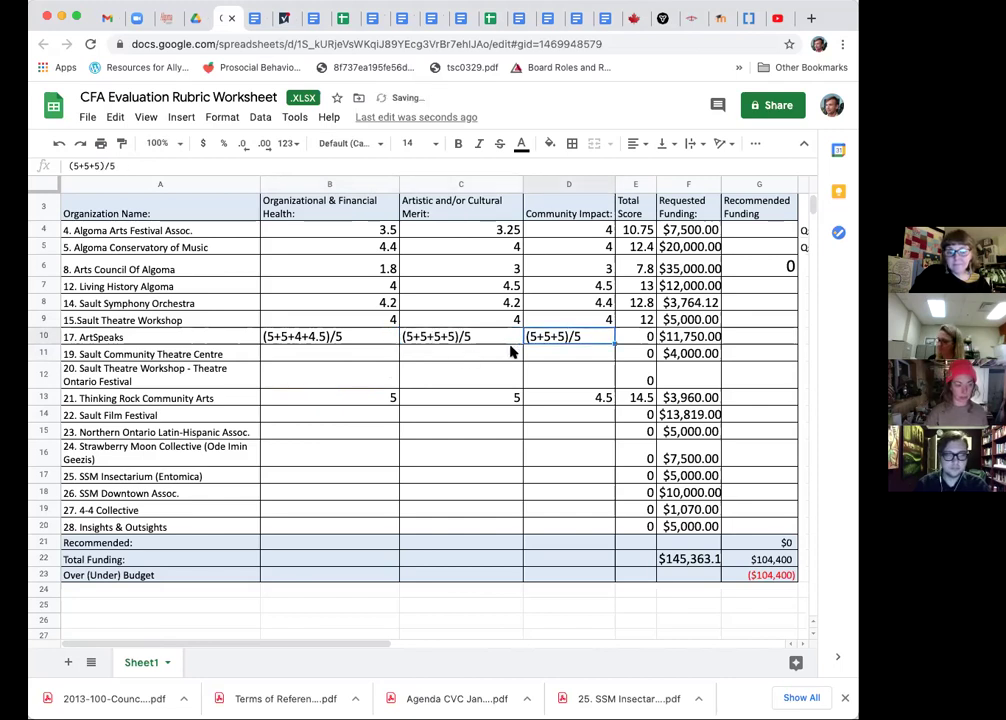
double_click(563, 340)
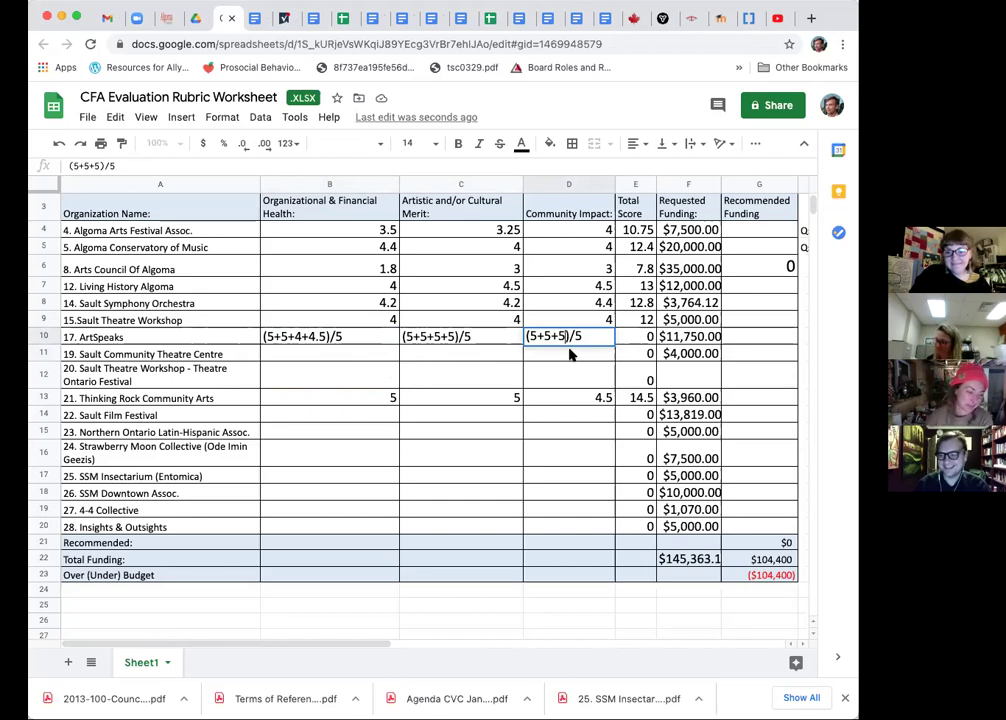
type("+5")
key("Return")
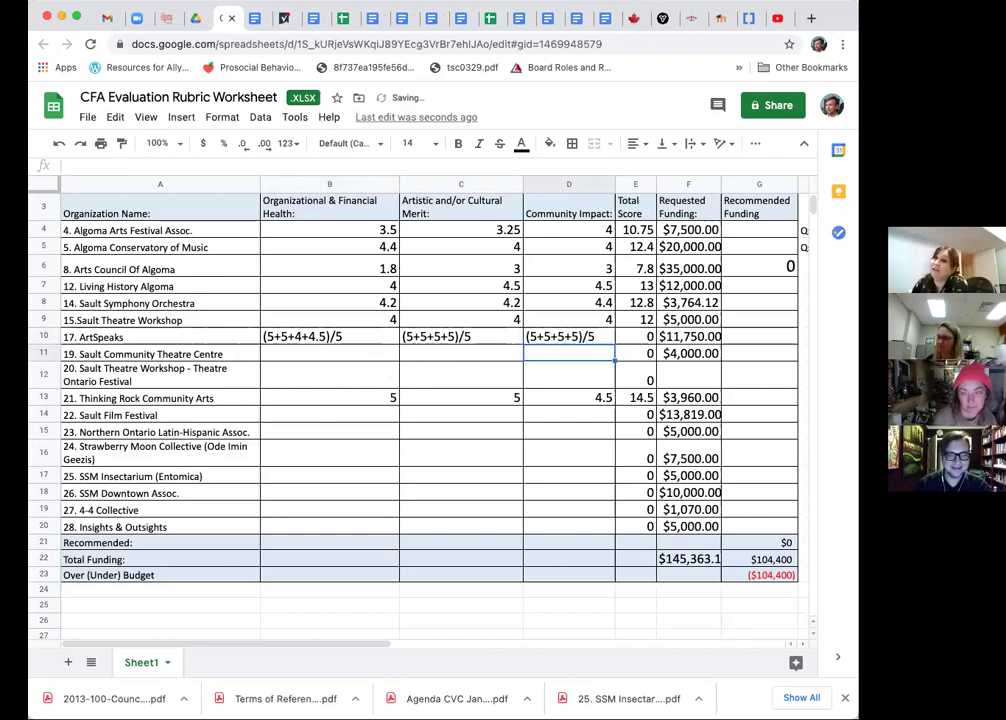
- Add a fifth score of 5 to ArtSpeaks' Organizational & Financial Health entry and make it the formula =(5+5+4+4.5+5)/5
double_click(330, 336)
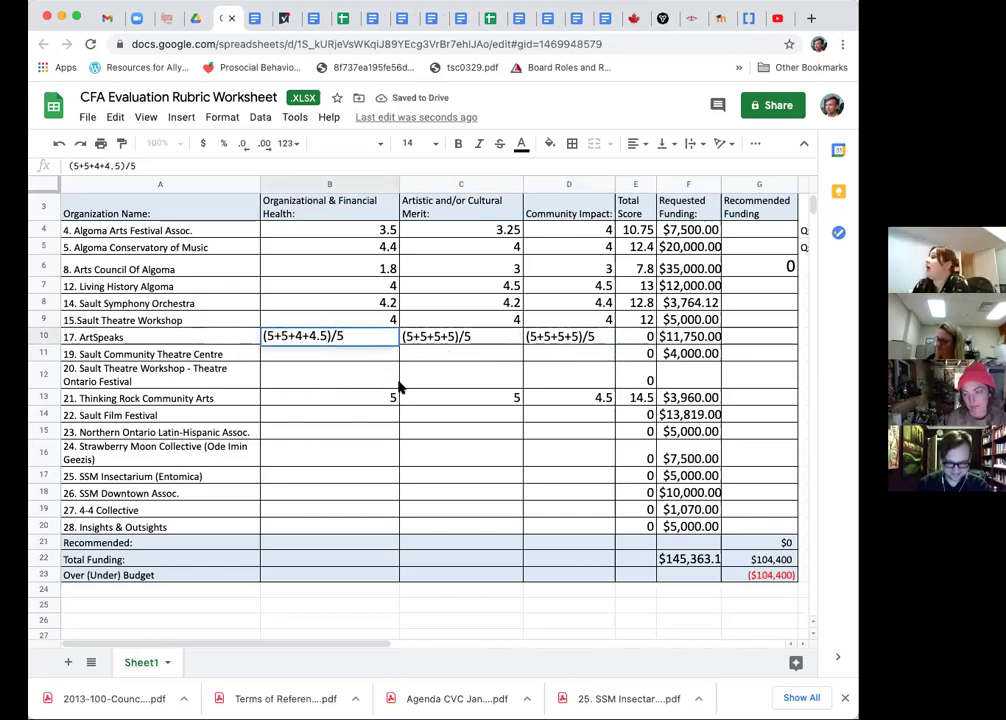
type("+")
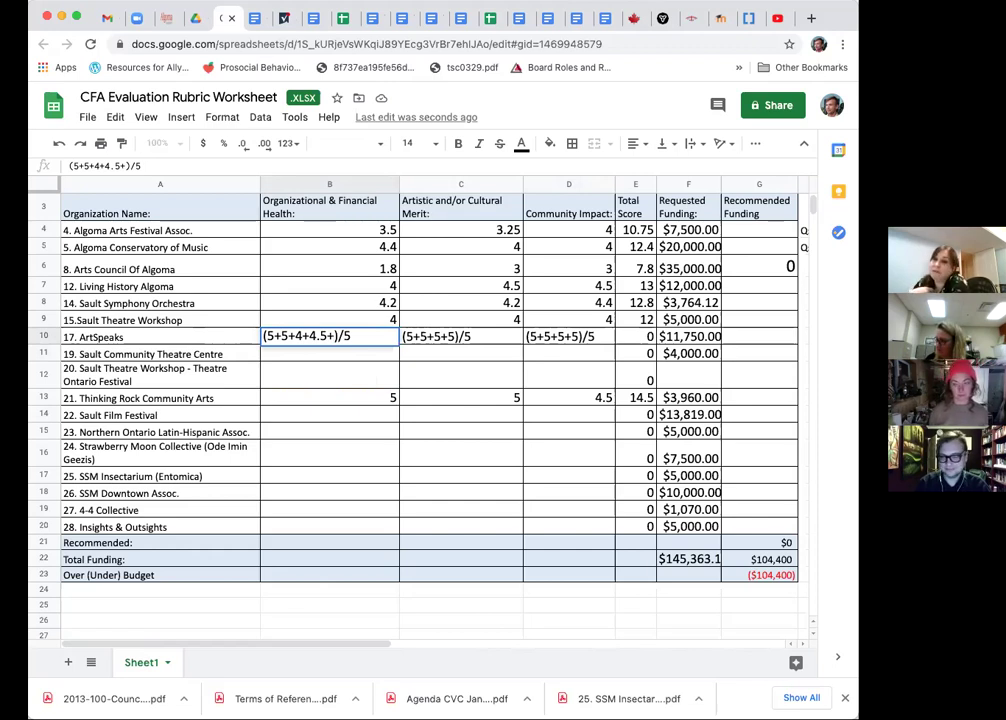
key("Left")
key("Left")
key("Left")
key("Left")
key("Left")
key("Left")
key("Left")
key("Left")
key("Left")
key("Left")
key("Left")
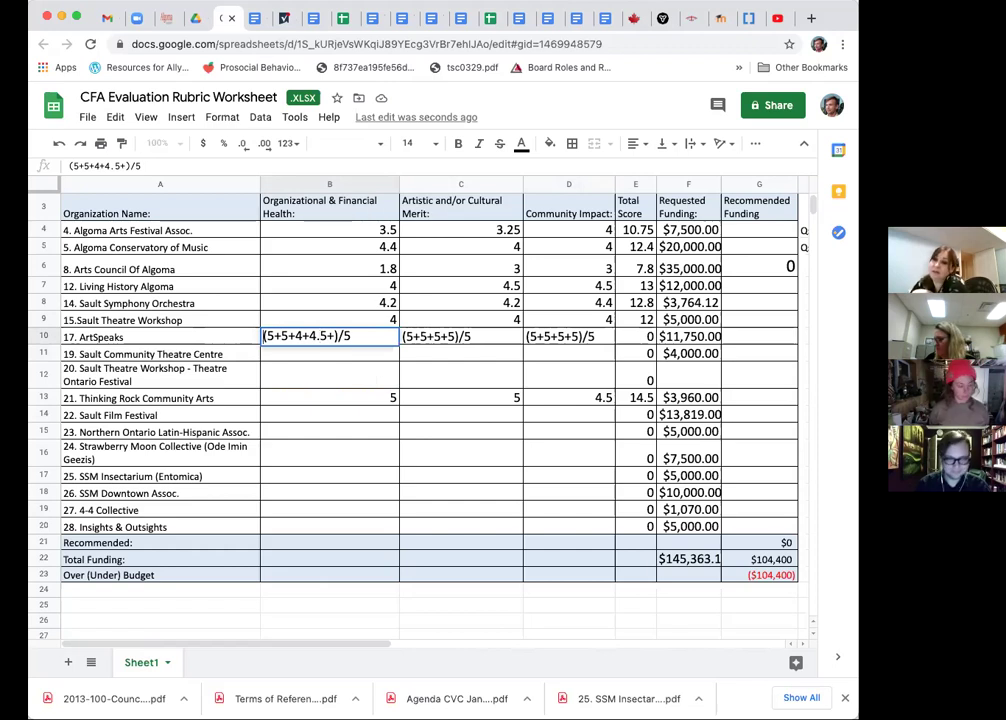
type("=")
key("Right")
key("Right")
key("Right")
key("Right")
key("Right")
key("Right")
key("Right")
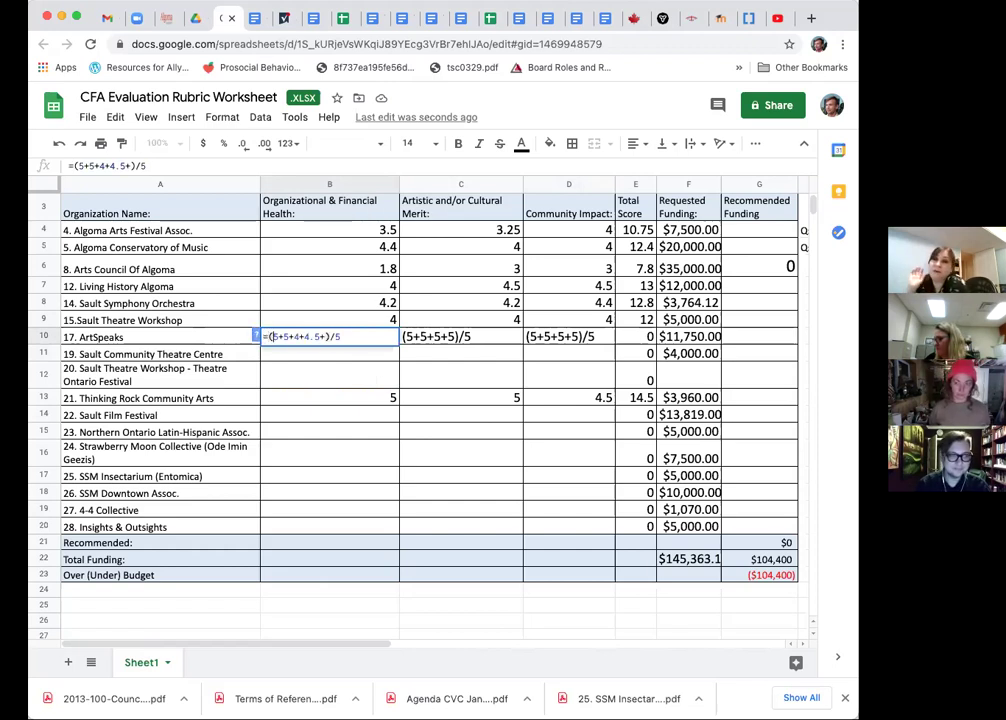
key("Right")
key("Right")
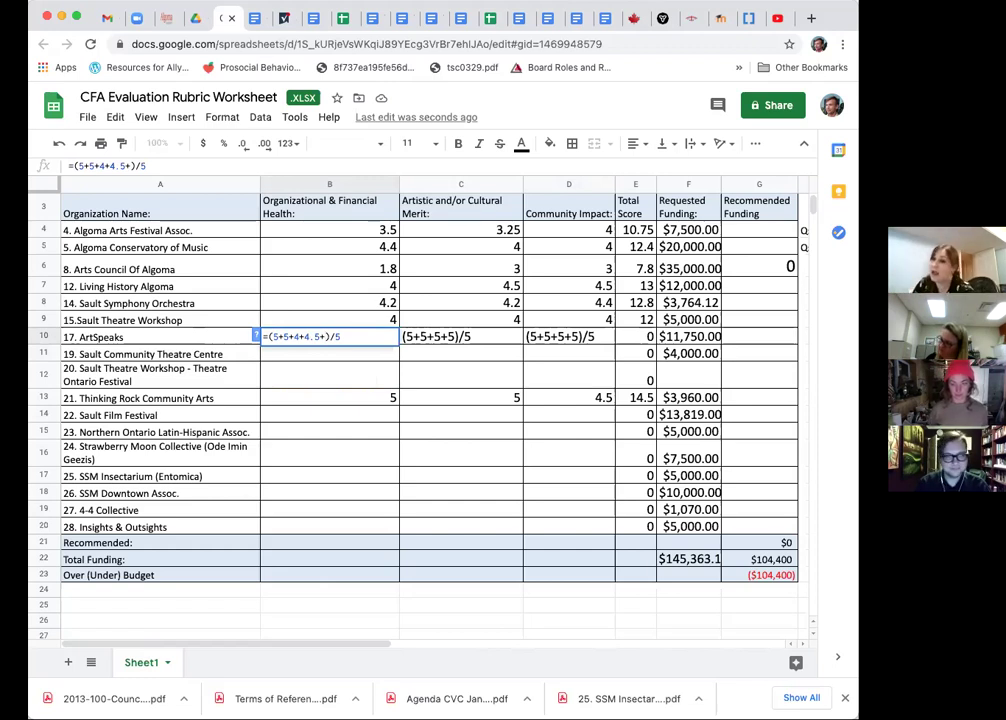
type("5")
key("Tab")
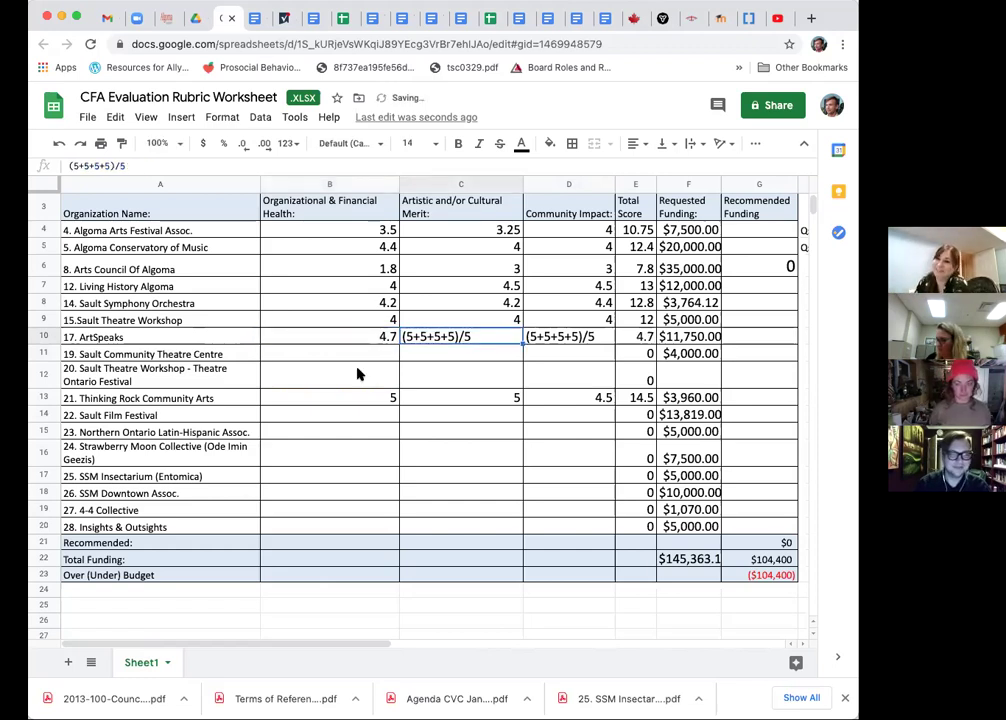
- Add a fifth score of 5 to ArtSpeaks' Artistic Merit and Community Impact entries, making both the formula =(5+5+5+5+5)/5
key("Return")
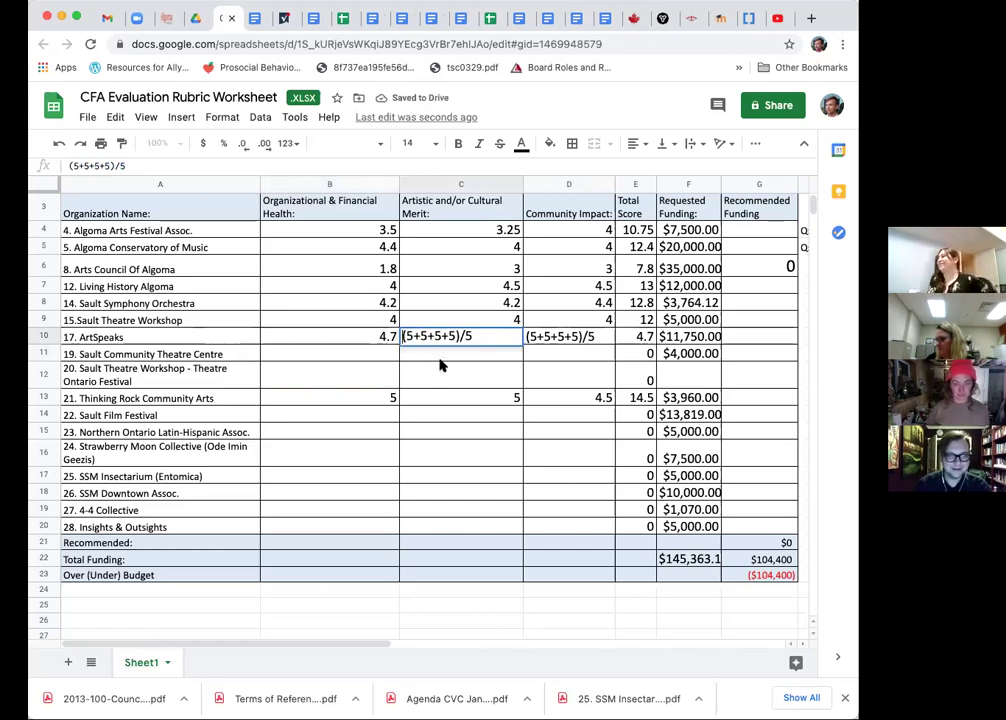
type("=")
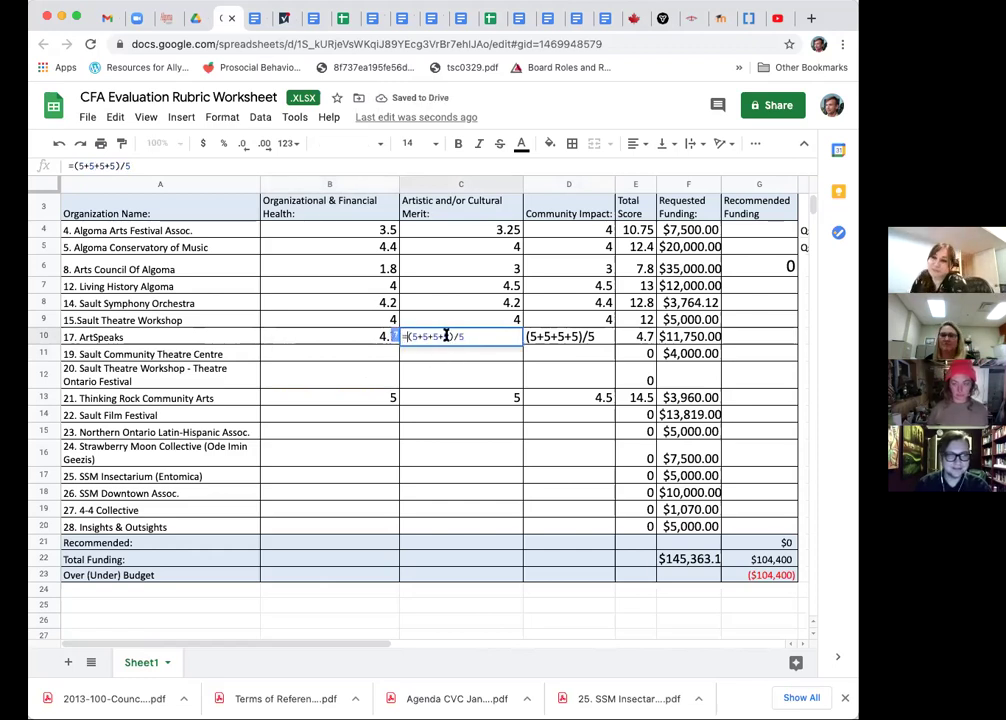
type("+5+")
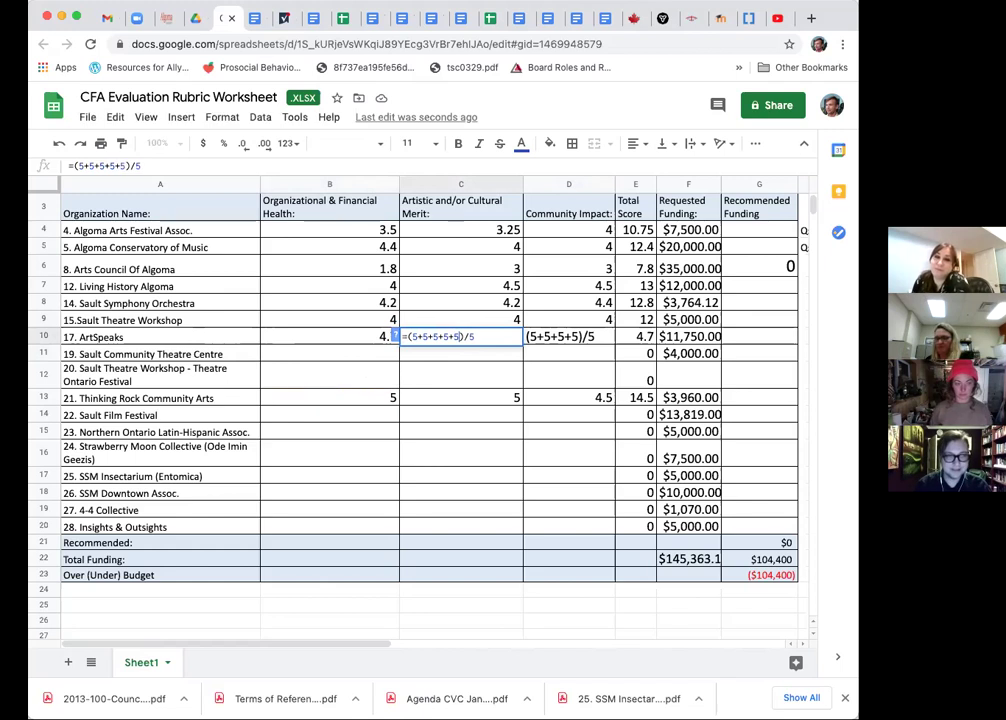
key("Tab")
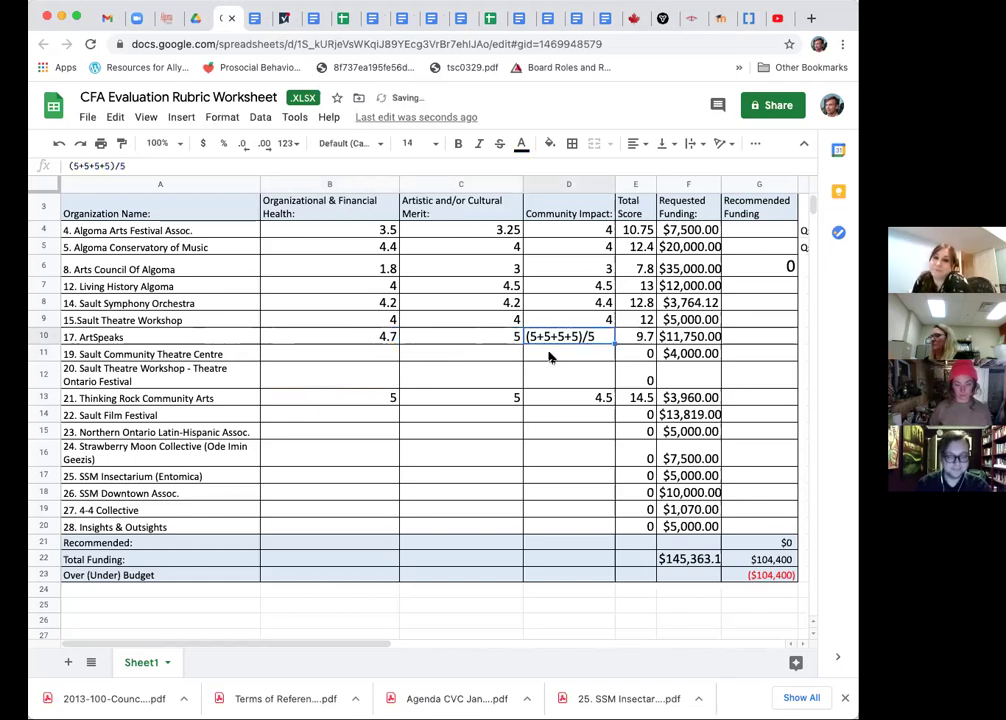
type("=")
key("Return")
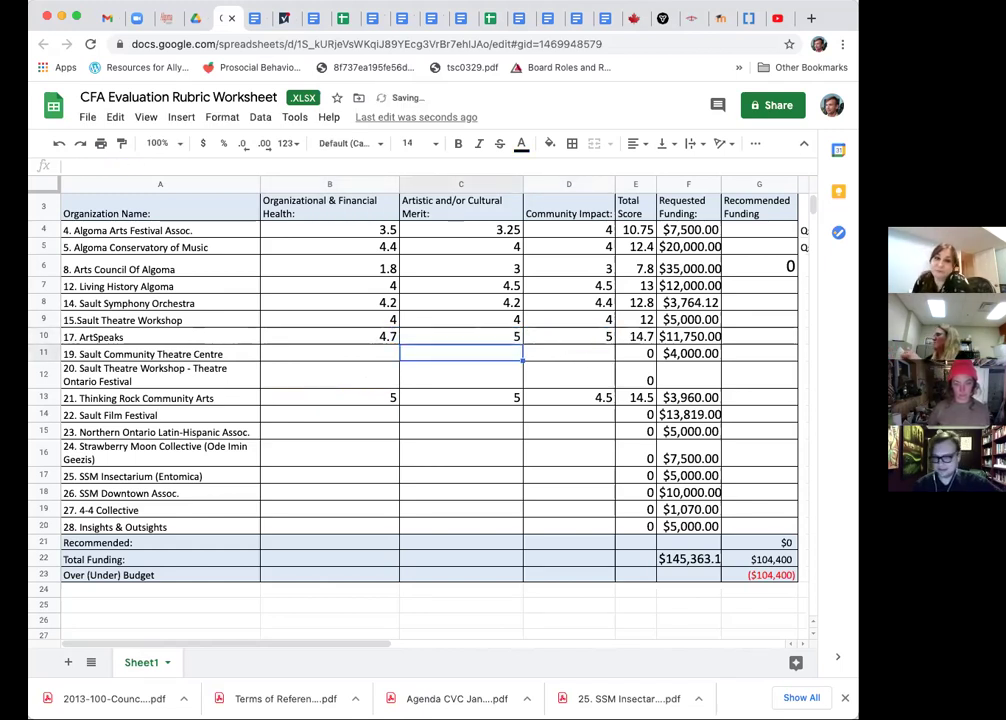
- Narrow the browser window and enter the score template ()/ in all three rating cells of Sault Community Theatre Centre
scroll(540, 362, "up", 1)
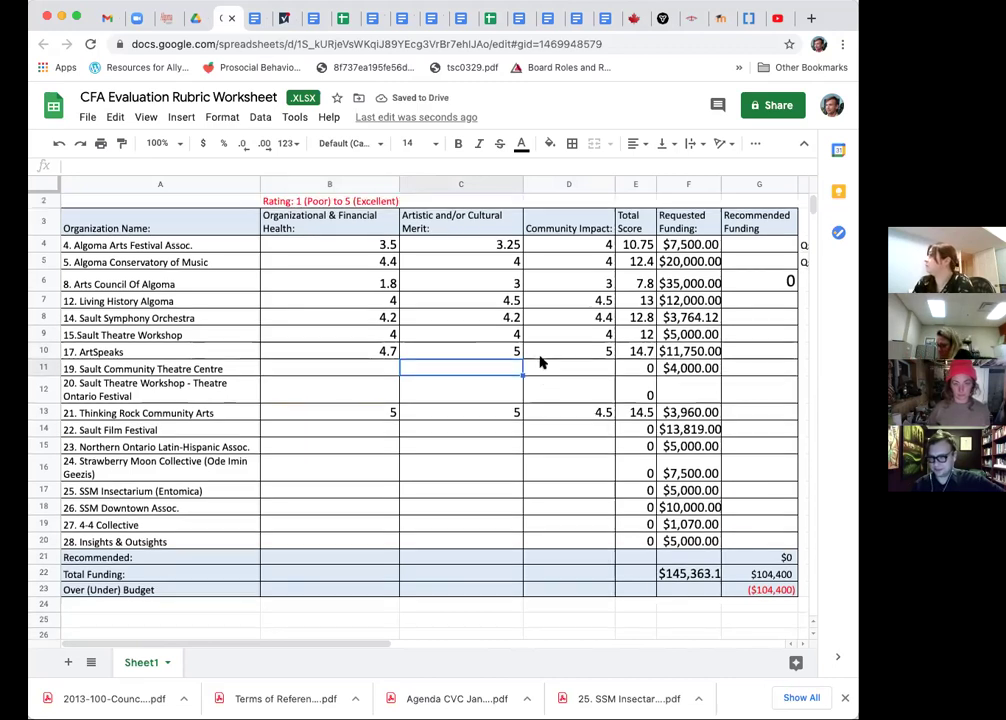
scroll(540, 362, "up", 1)
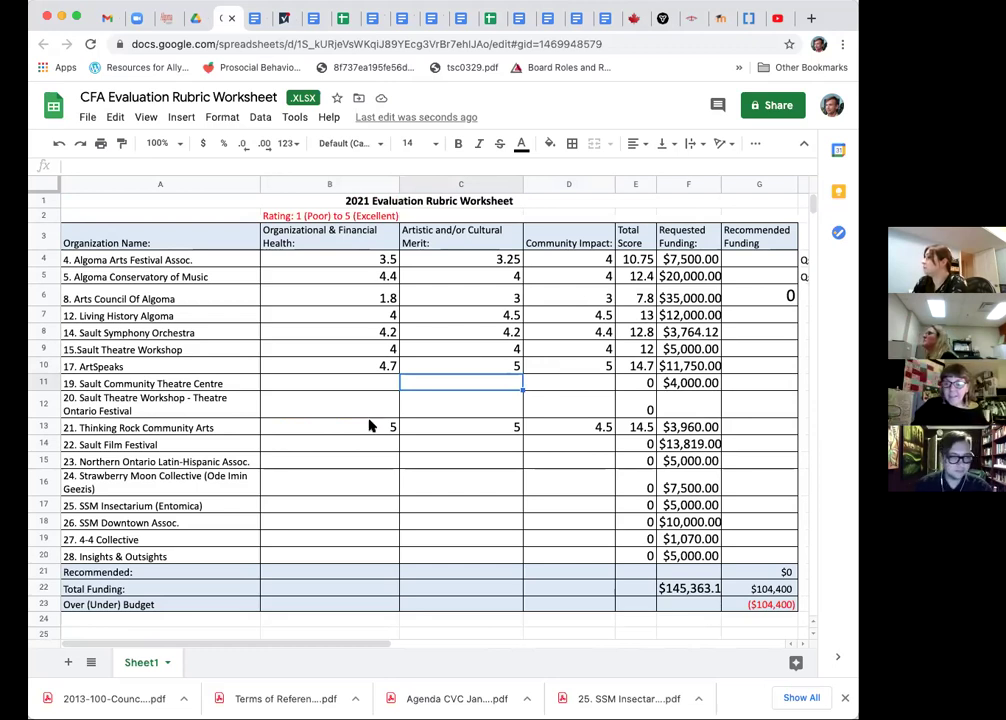
left_click(330, 386)
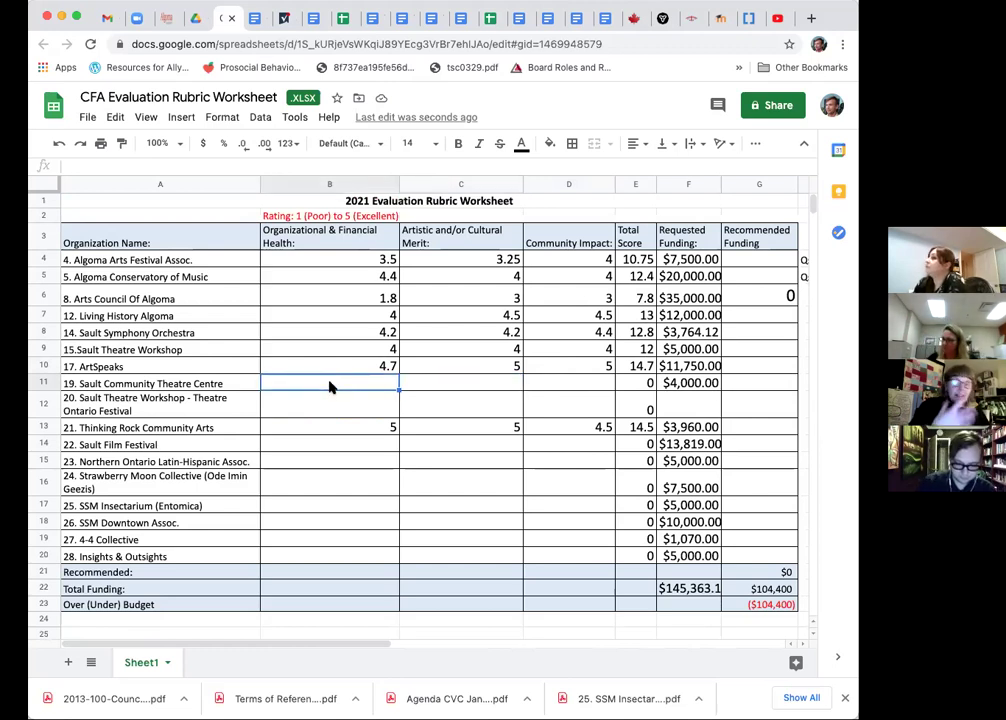
type("=")
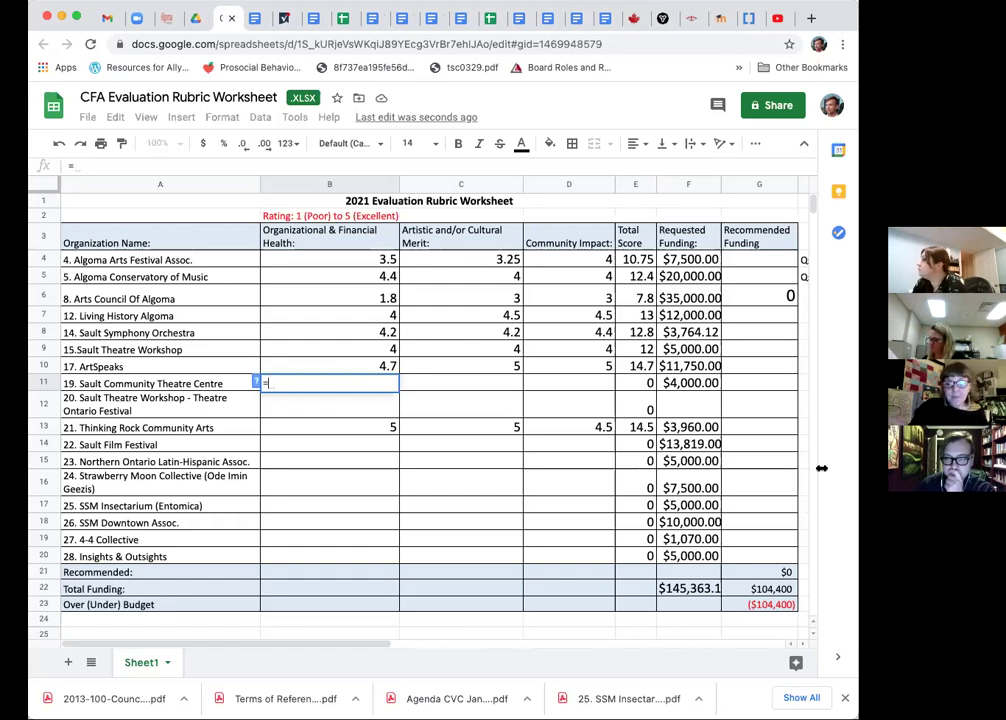
left_click_drag(856, 485, 751, 498)
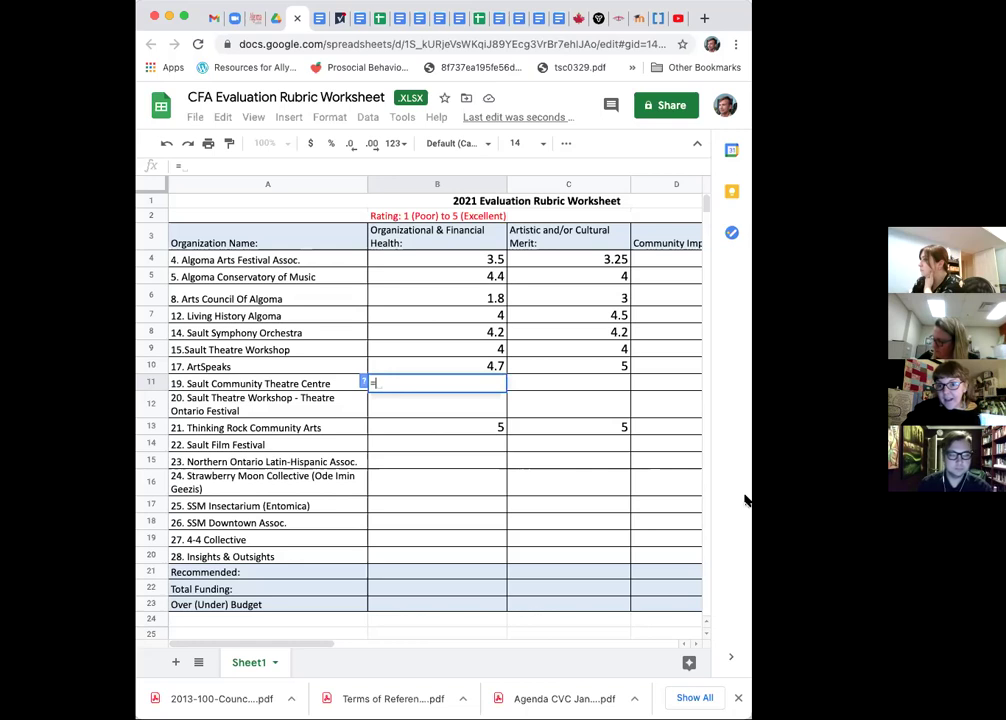
key("BackSpace")
type("()")
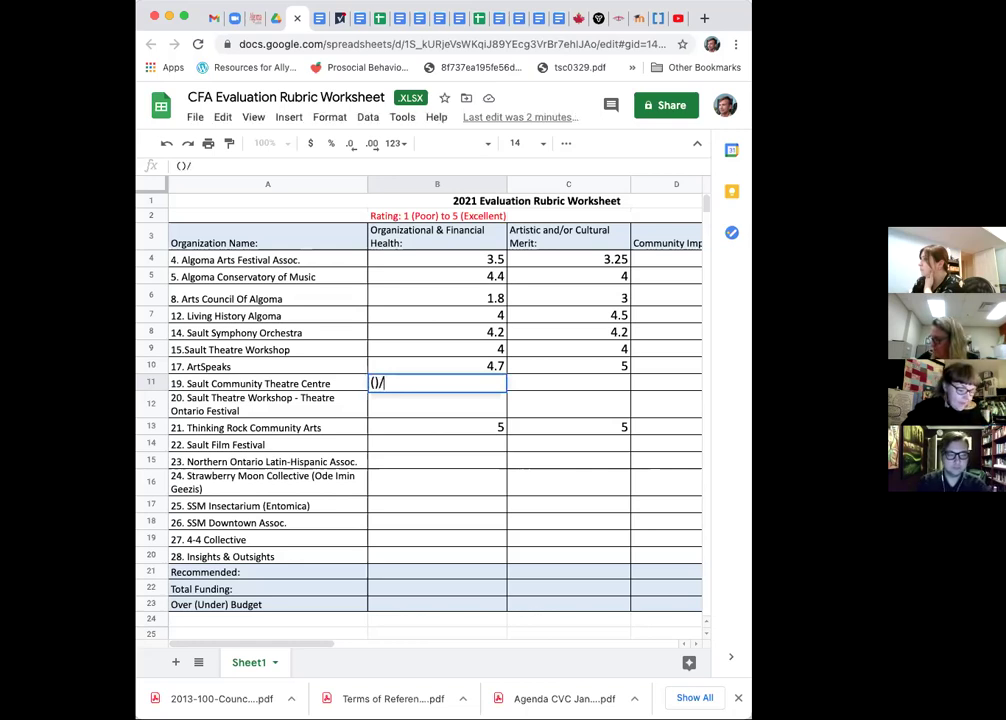
type("/")
key("Tab")
type("()/")
key("Tab")
type("()")
key("Return")
key("Up")
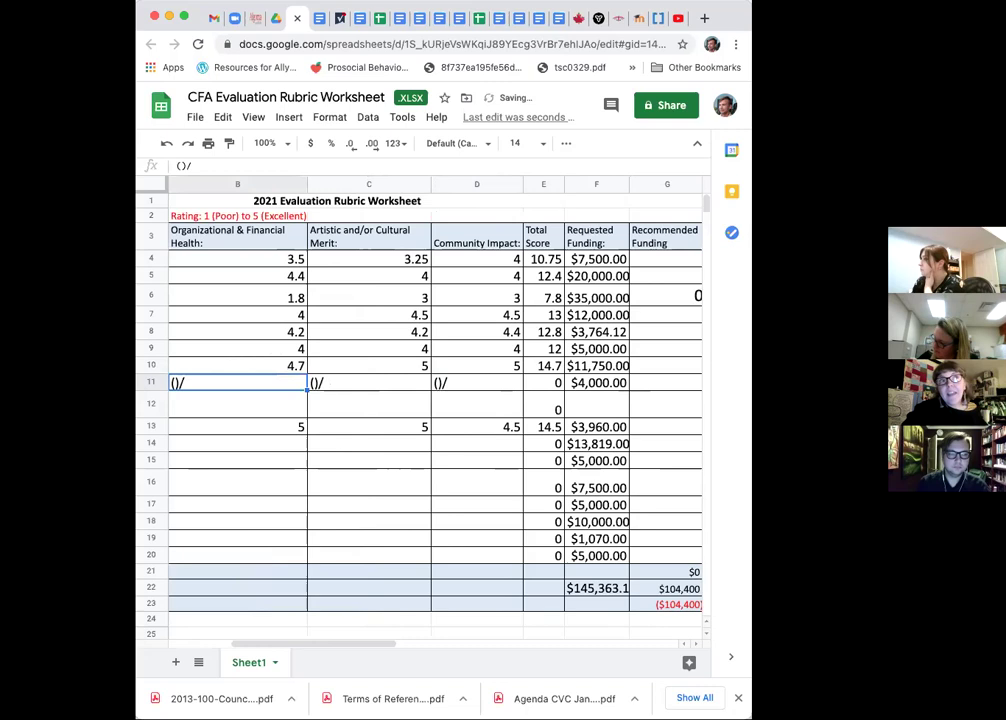
- Copy Sault Community Theatre Centre's three ()/ cells into the rating cells of rows 12, 14 and 16
key("shift+Right")
key("shift+Right")
key("ctrl+c")
key("Down")
key("ctrl+v")
key("Down")
key("Down")
key("ctrl+v")
key("Down")
key("Down")
key("ctrl+v")
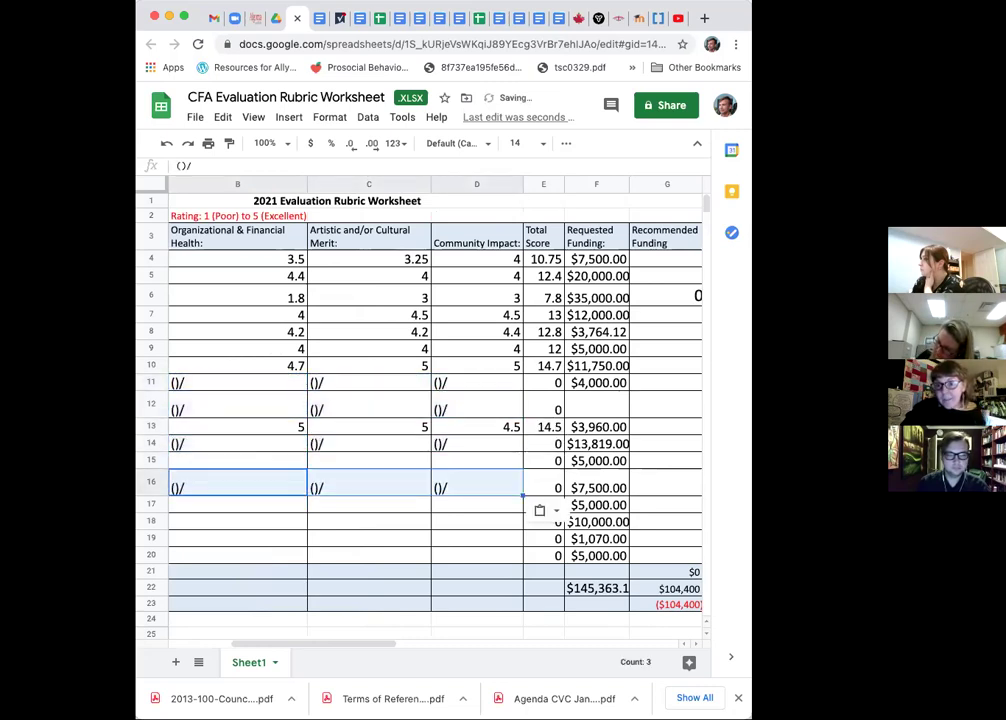
- Paste the copied ()/ templates into the rating cells of row 15 and rows 17 through 20
key("Up")
key("ctrl+v")
key("Down")
key("Down")
key("ctrl+v")
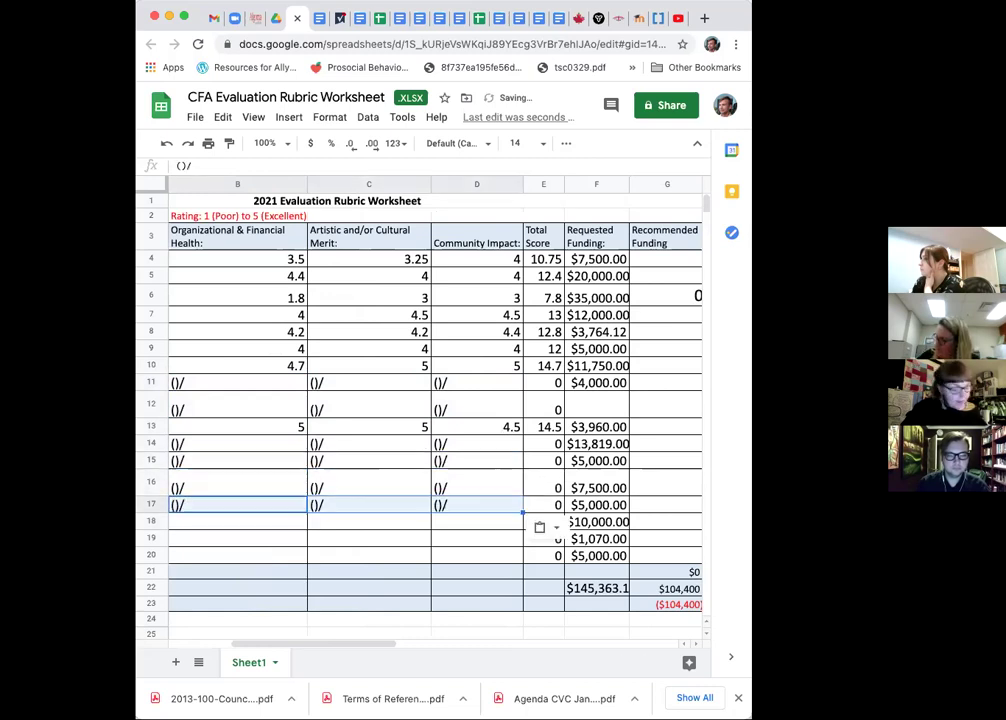
key("Down")
key("ctrl+v")
key("Down")
key("ctrl+v")
key("Down")
key("ctrl+v")
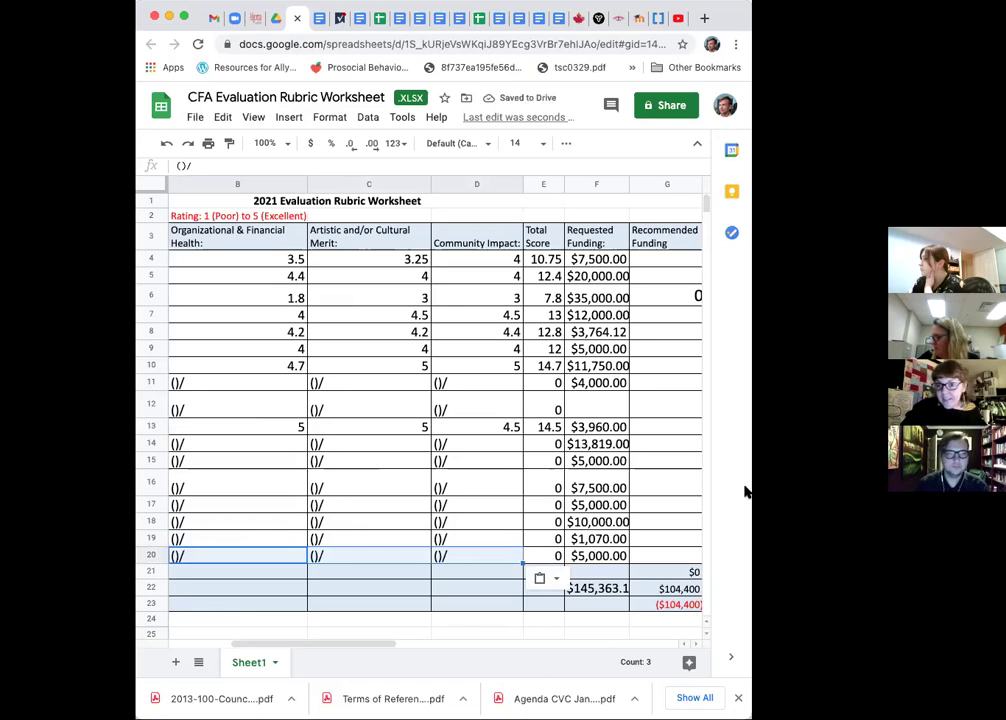
- Switch to Google Drive, close the agenda PDF preview and open the CFA Applications 2021 folder
left_click(278, 20)
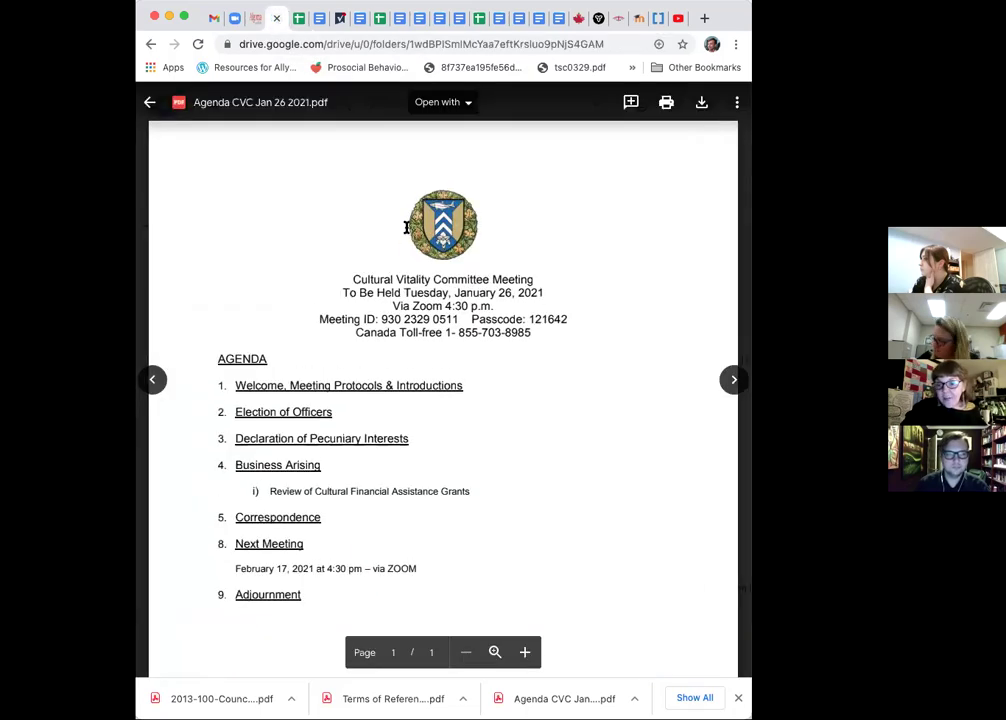
left_click(150, 102)
scroll(516, 282, "down", 2)
scroll(518, 284, "up", 2)
scroll(518, 284, "up", 2)
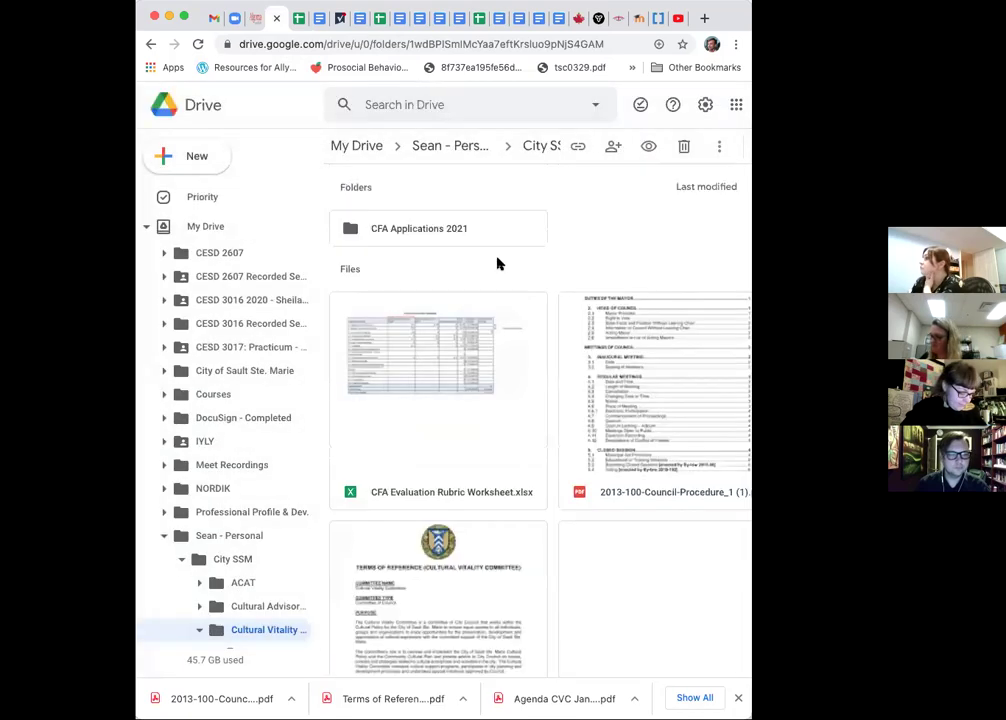
double_click(476, 233)
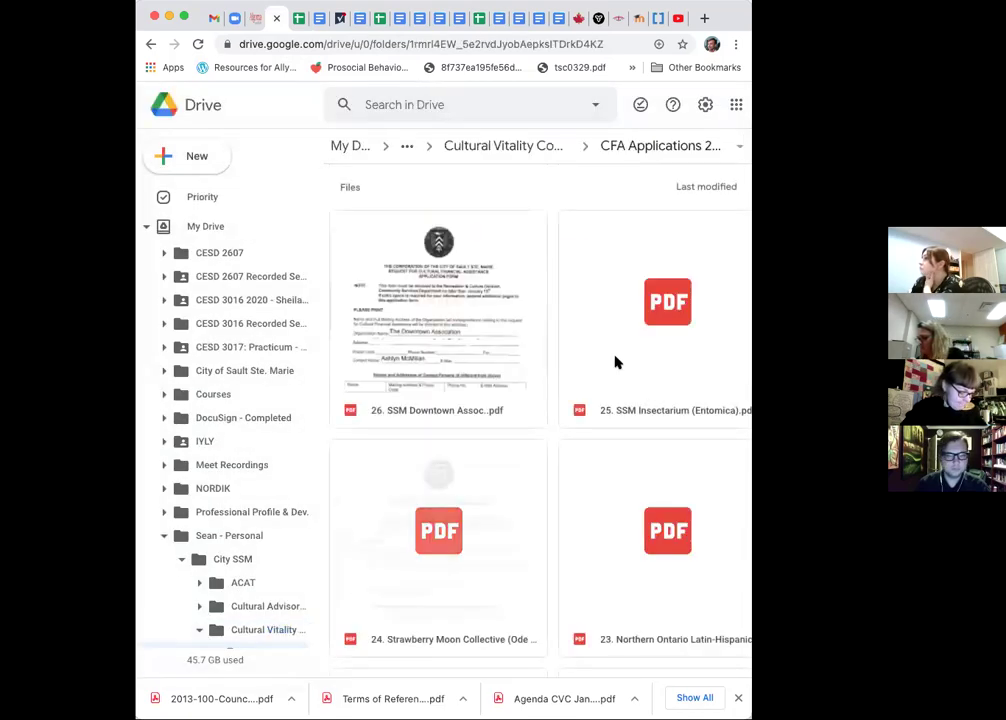
- Open the application file 19. Sault Community Theatre Centre.pdf from the applications folder
scroll(615, 360, "down", 2)
scroll(615, 360, "down", 2)
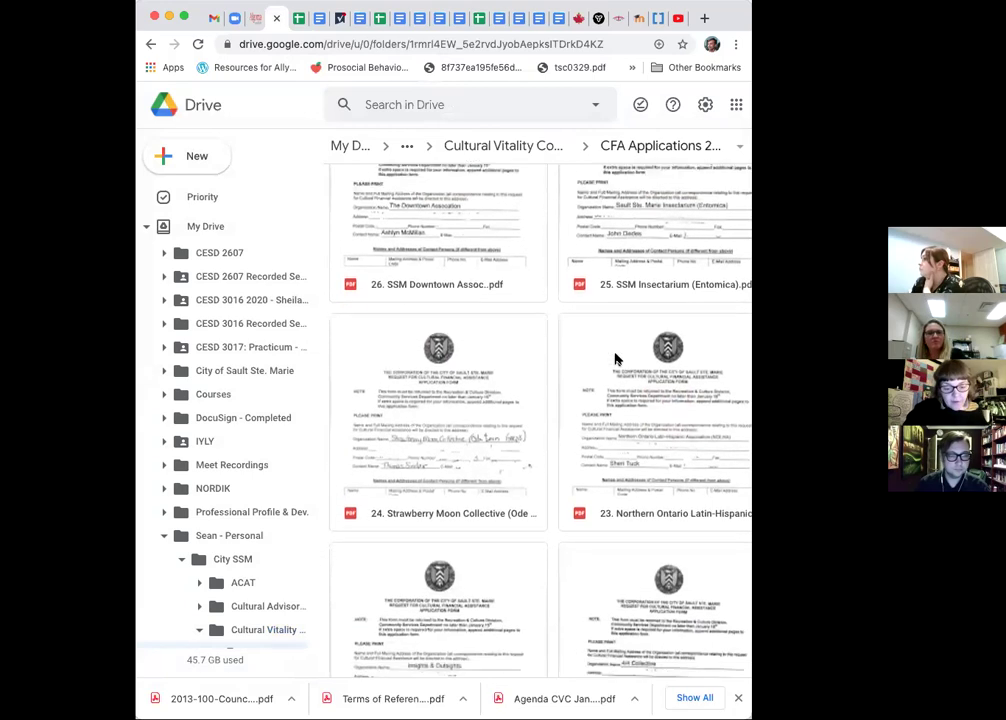
scroll(615, 358, "down", 2)
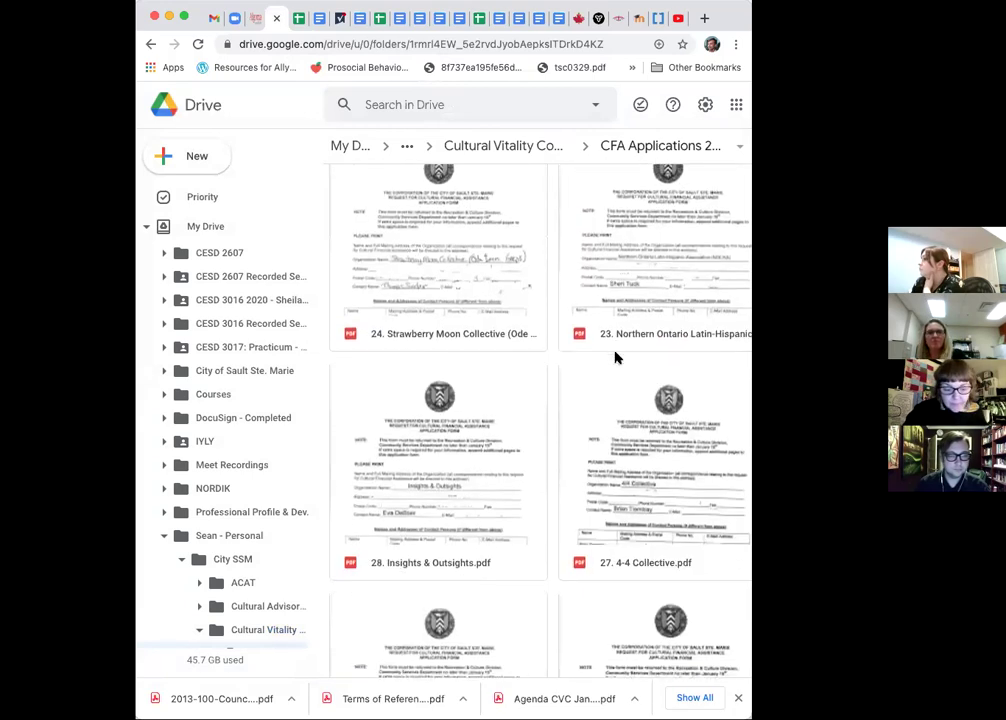
scroll(612, 357, "down", 4)
scroll(606, 357, "down", 4)
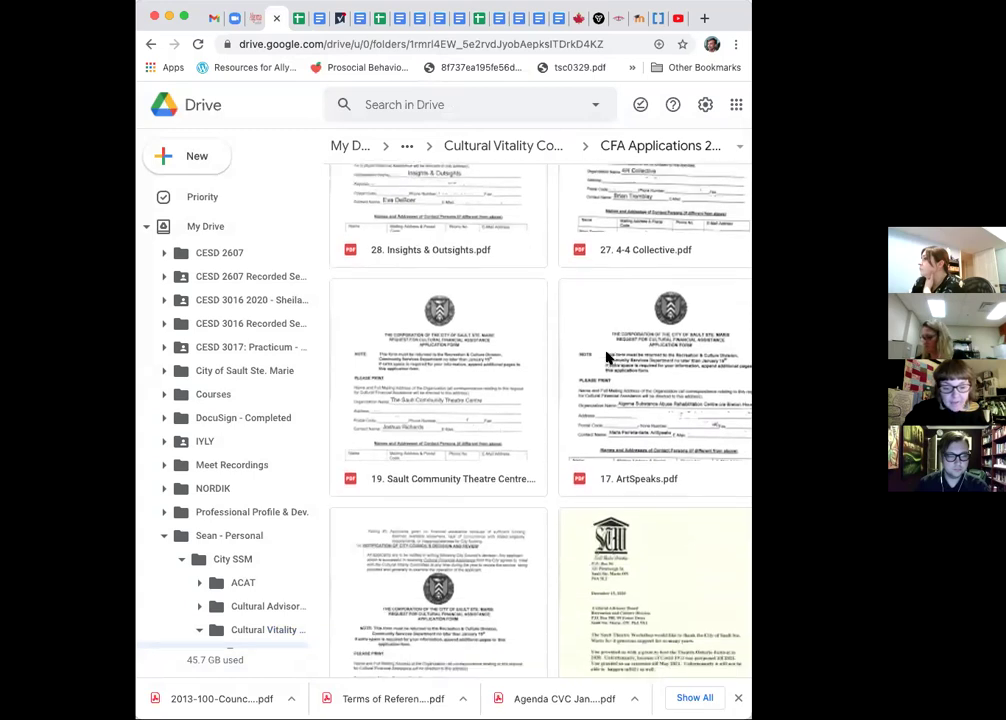
left_click(465, 311)
double_click(465, 311)
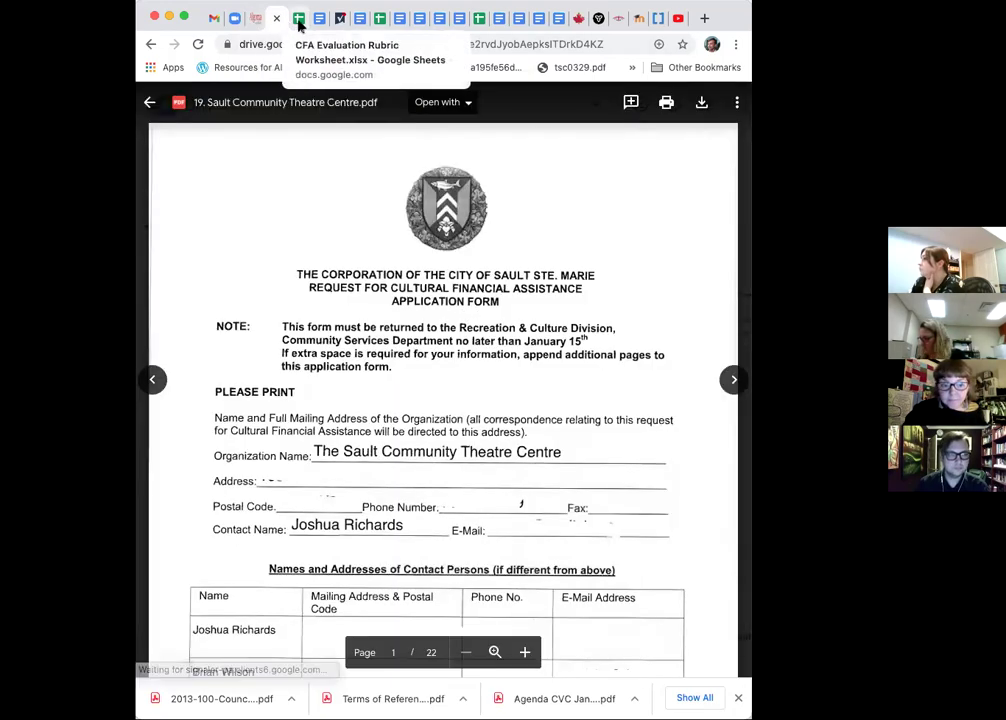
- Return to the rubric worksheet and insert a first score of 4 in each Sault Community Theatre Centre rating, making them (4)/
left_click(299, 19)
left_click(190, 386)
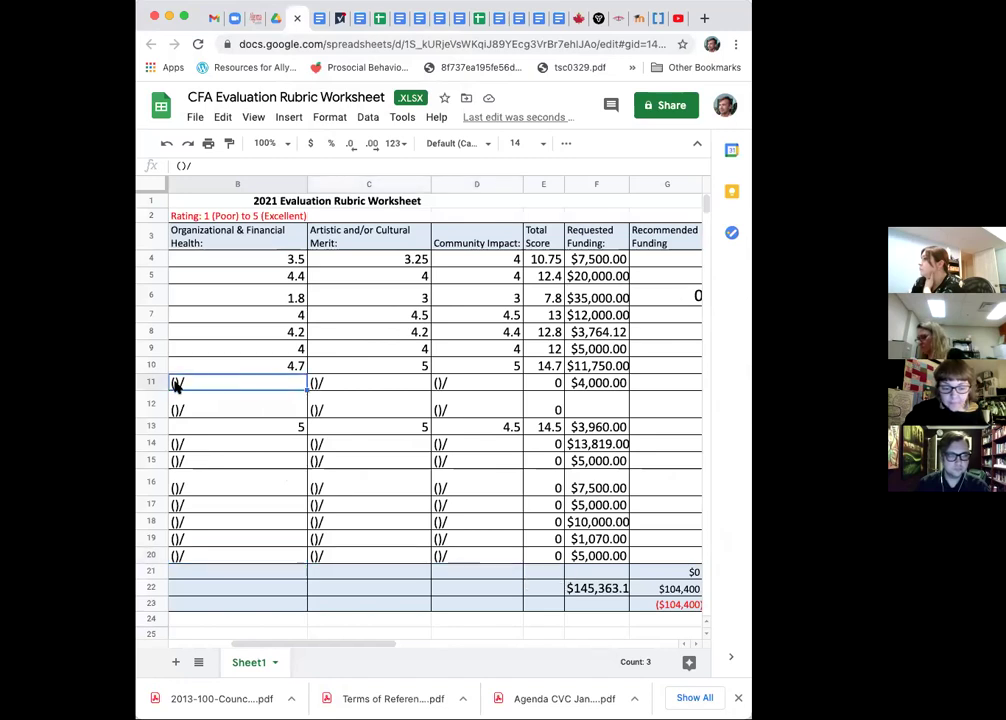
double_click(177, 386)
type("4")
key("Tab")
scroll(321, 398, "left", 4)
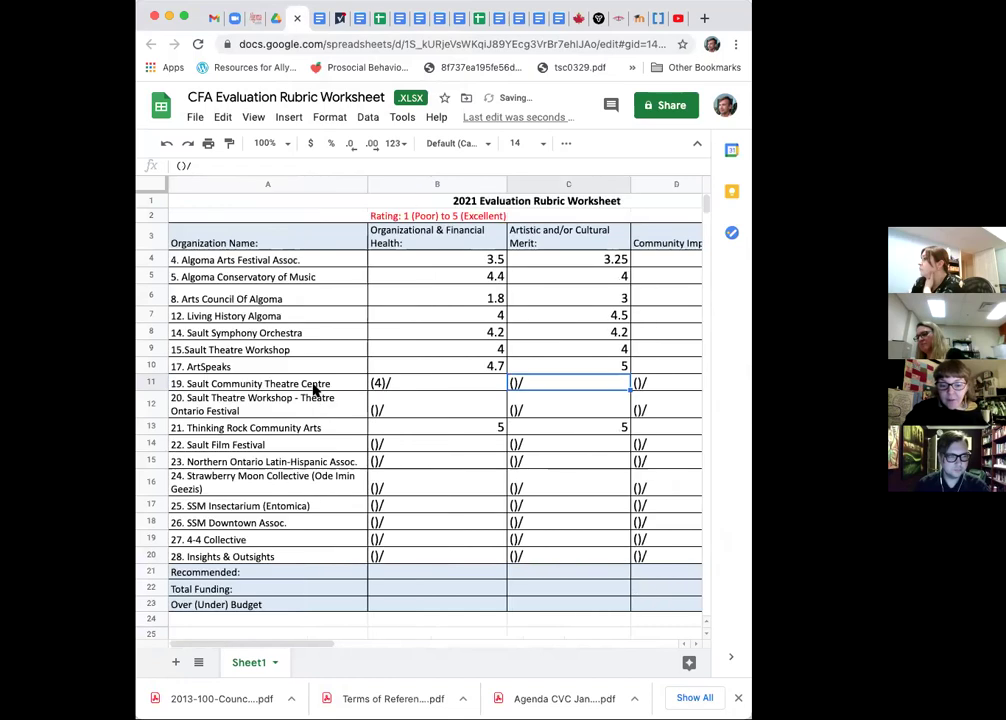
double_click(511, 383)
type("4")
key("Tab")
double_click(438, 385)
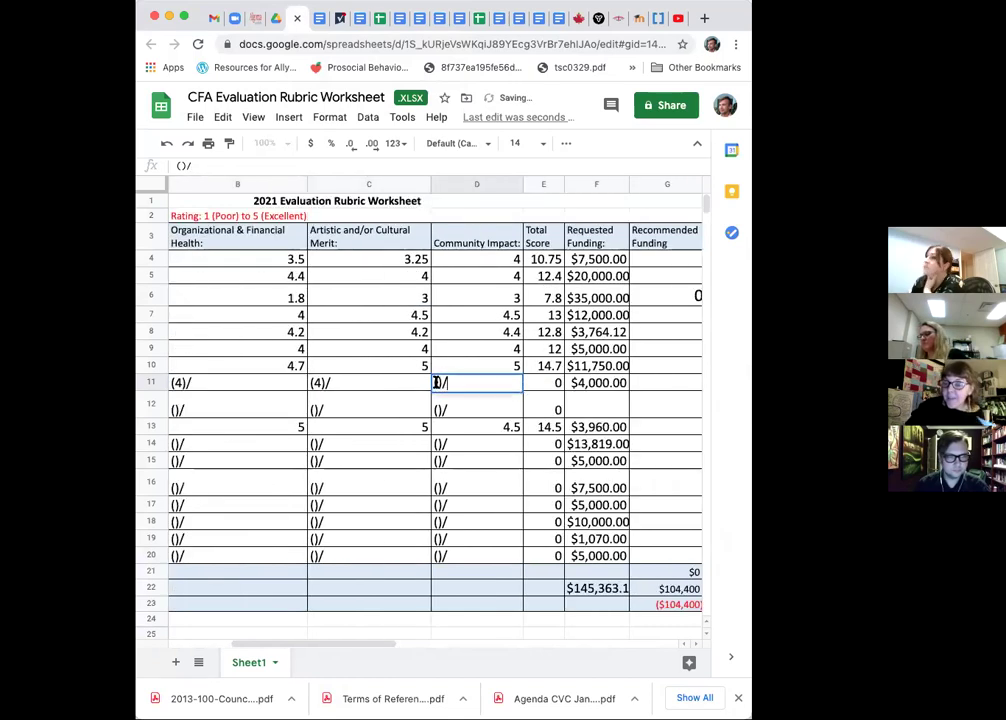
type("4")
key("Tab")
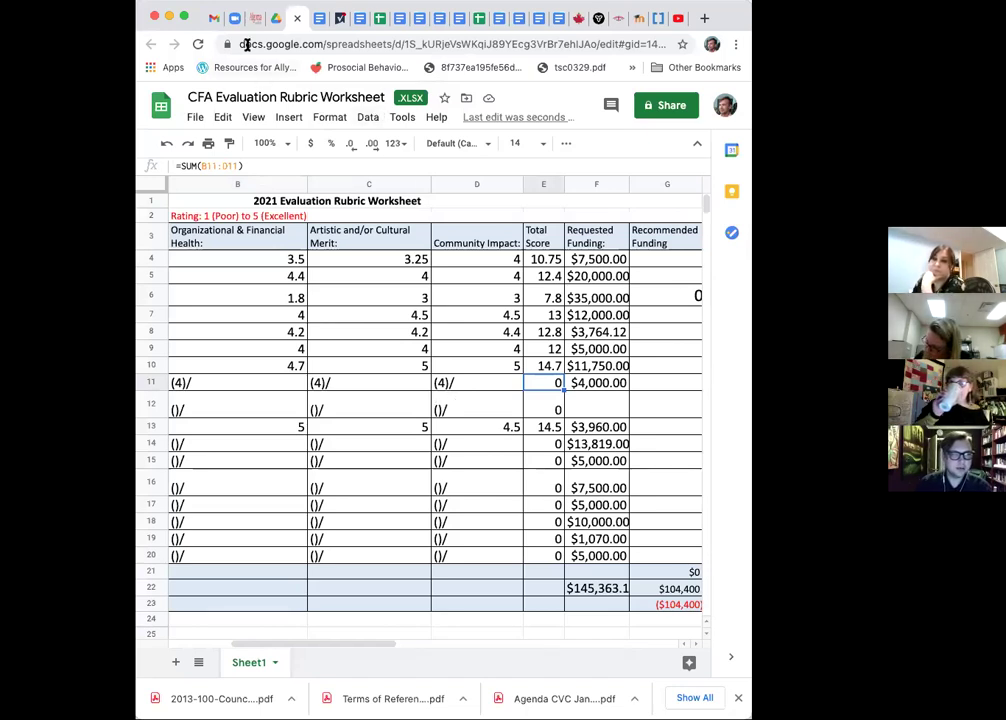
- Switch to the Sault Community Theatre Centre application PDF and review its mandate, requested equipment costs and previous assistance on pages 3 and 4
left_click(276, 18)
scroll(409, 289, "down", 20)
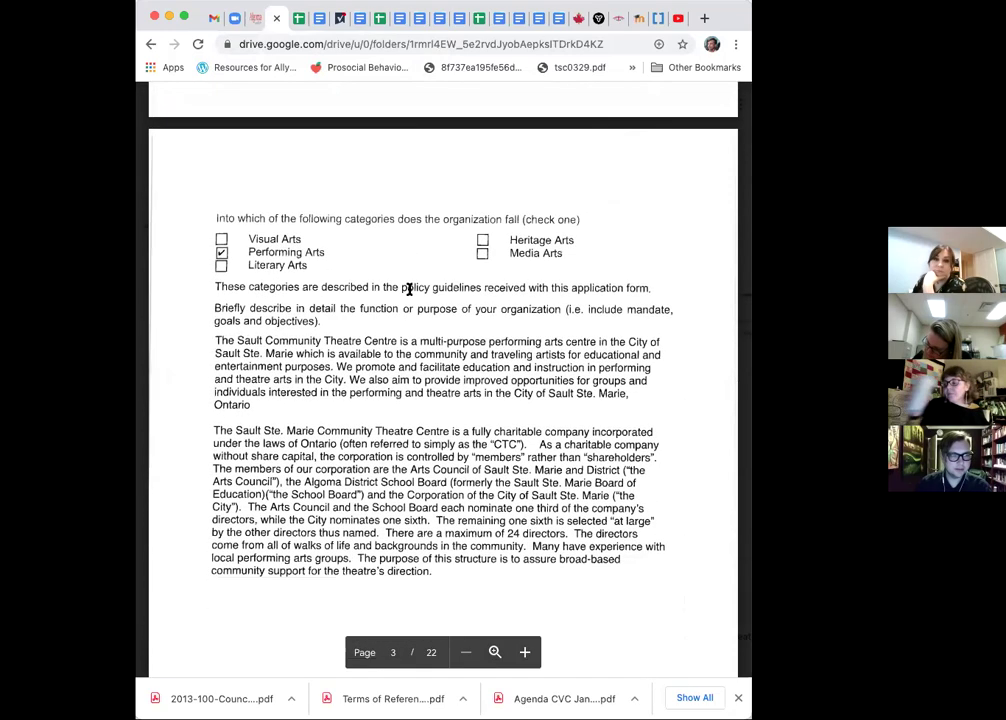
scroll(409, 289, "down", 10)
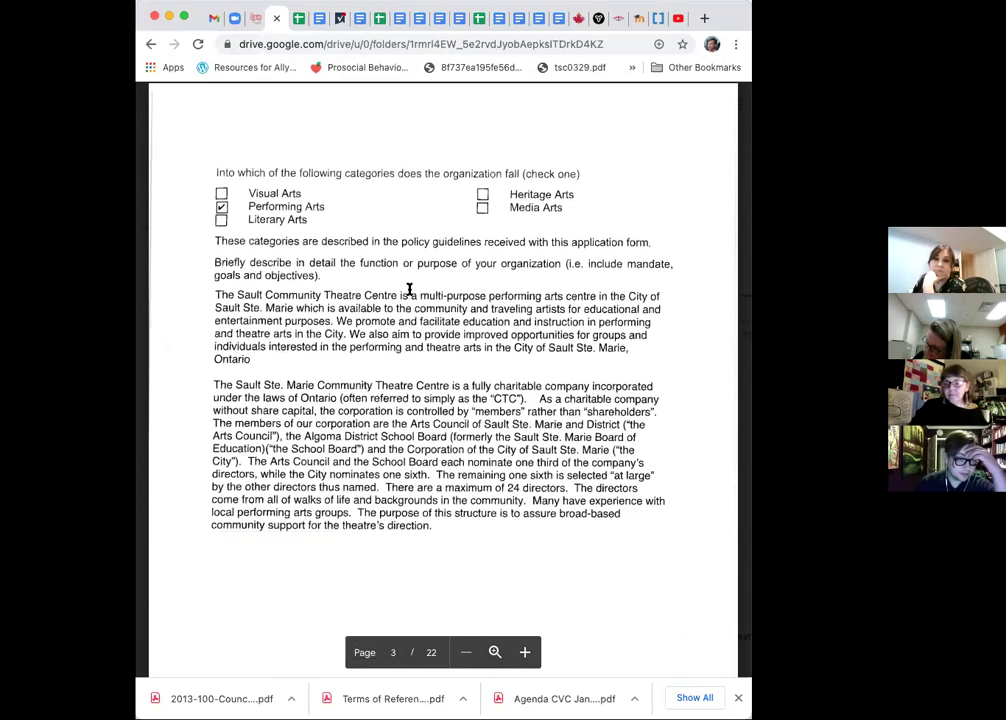
scroll(409, 289, "down", 3)
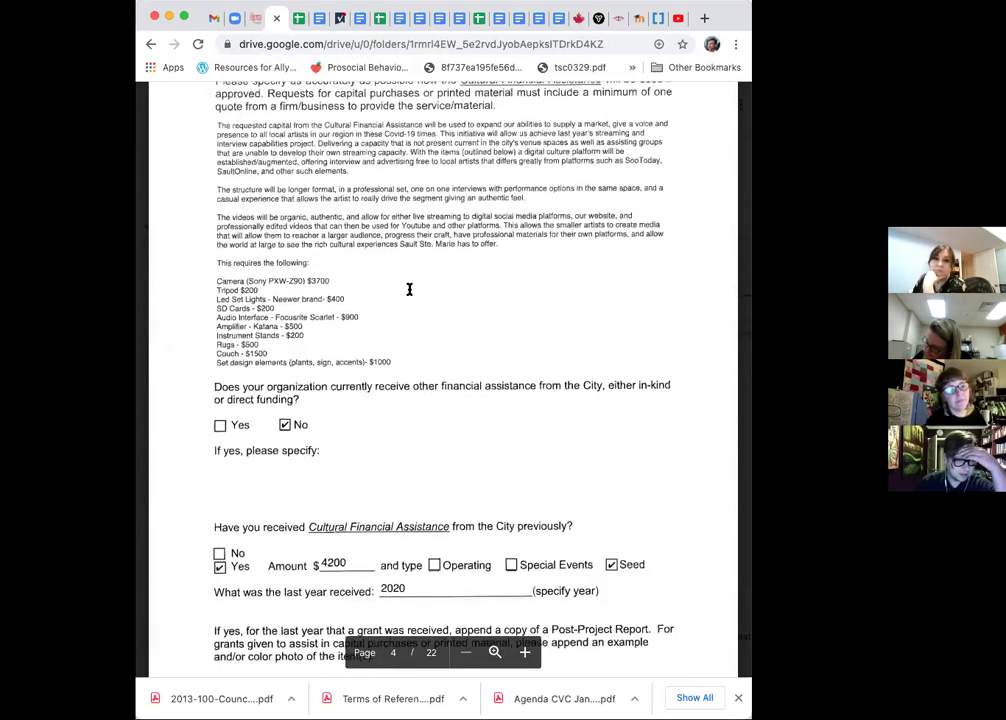
scroll(409, 289, "down", 1)
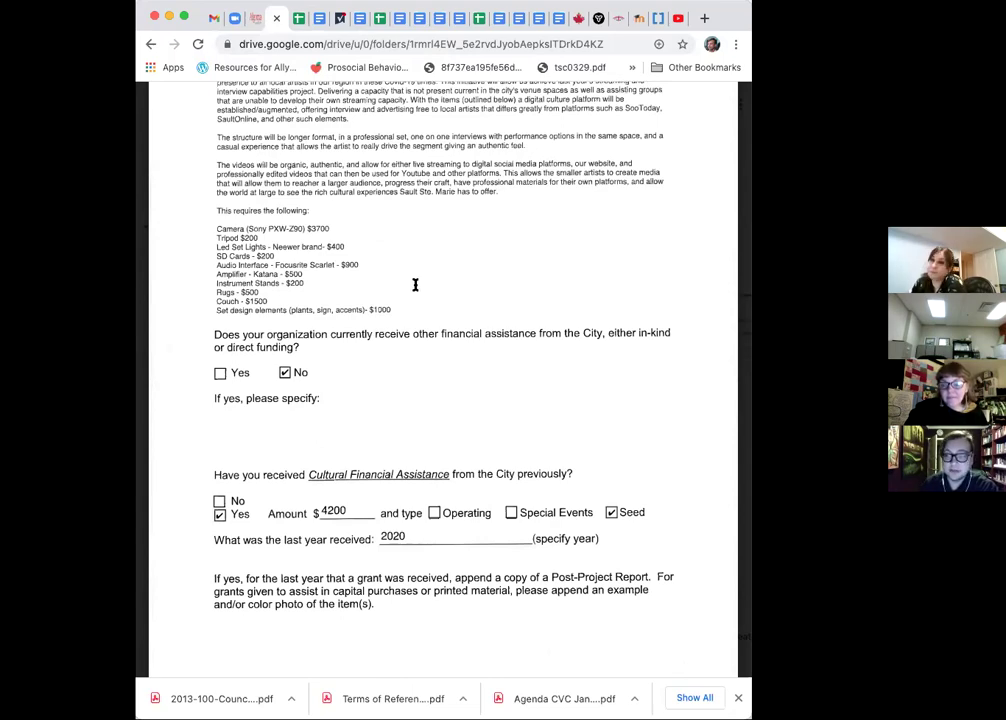
- Examine the FY 2020 pro forma budget on page 11 of the application, covering revenue, expenses and the excess or deficiency
scroll(415, 285, "down", 20)
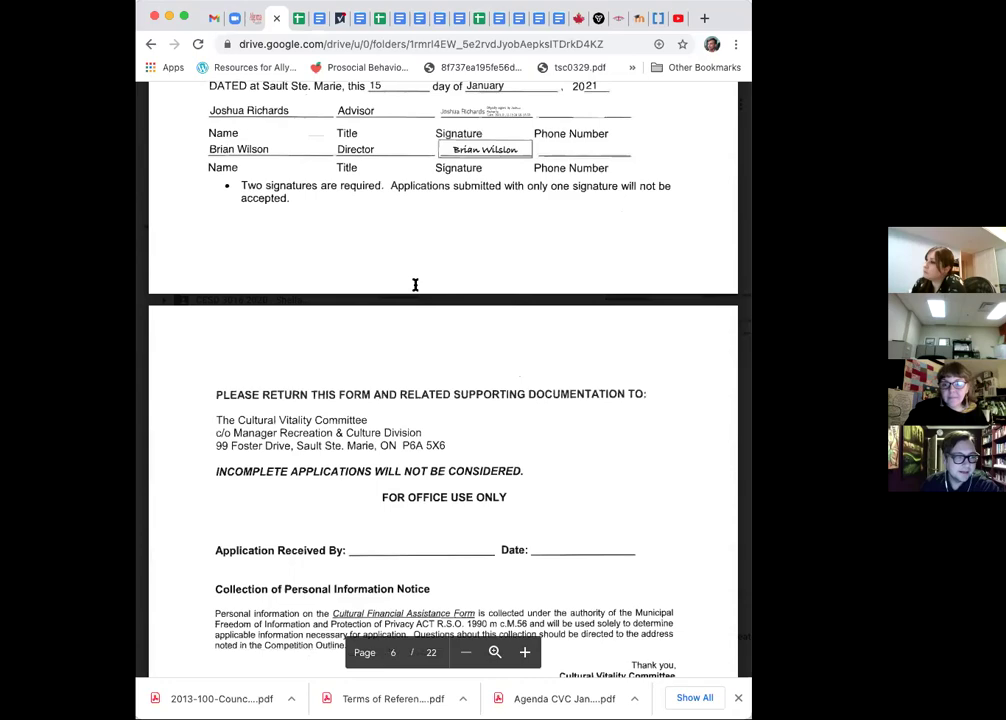
scroll(415, 285, "down", 10)
scroll(415, 285, "down", 10)
scroll(415, 285, "down", 20)
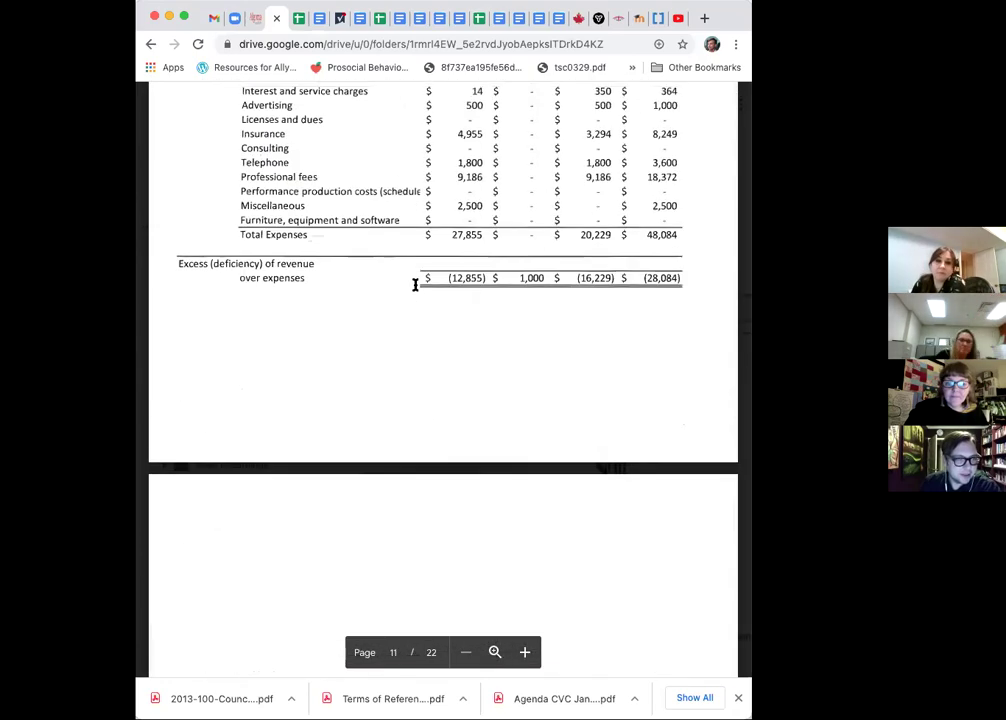
scroll(415, 285, "up", 6)
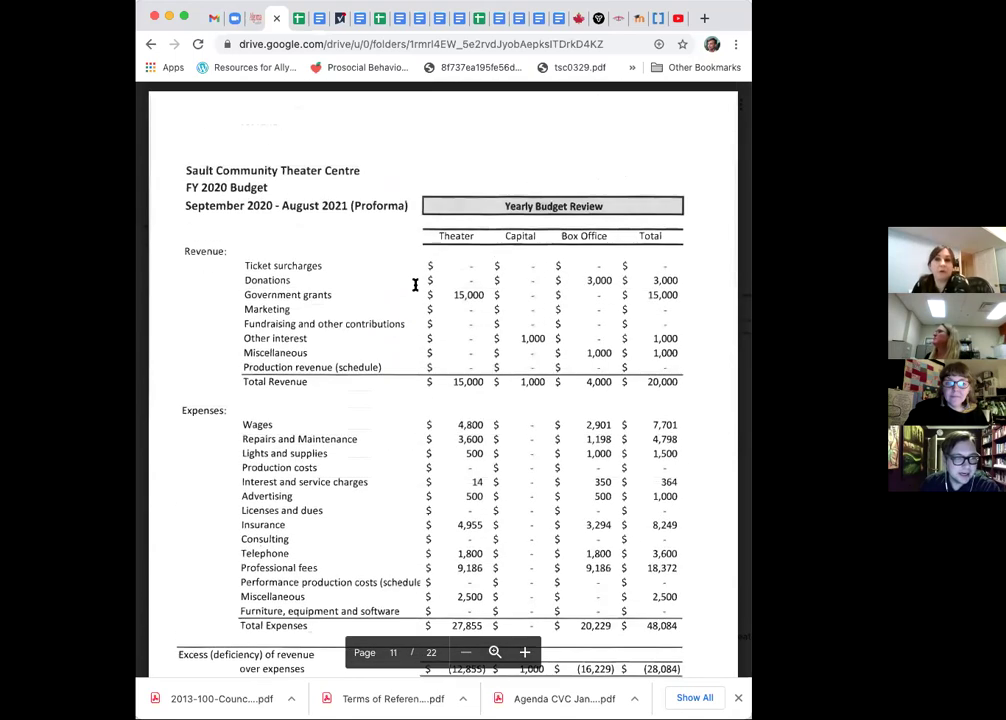
scroll(415, 285, "down", 3)
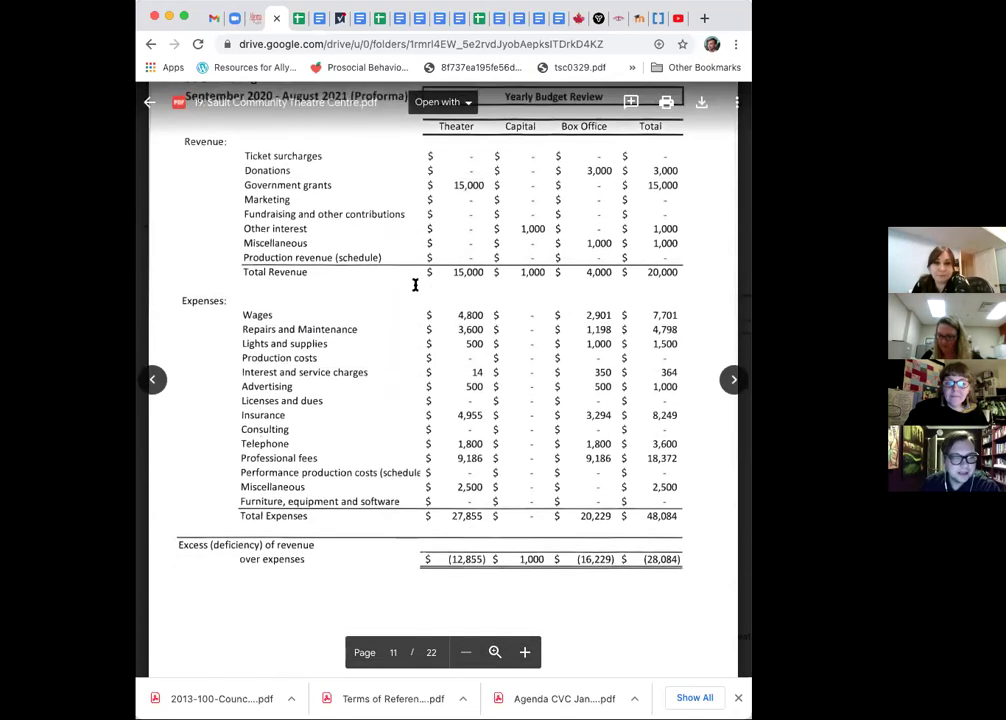
scroll(415, 285, "up", 3)
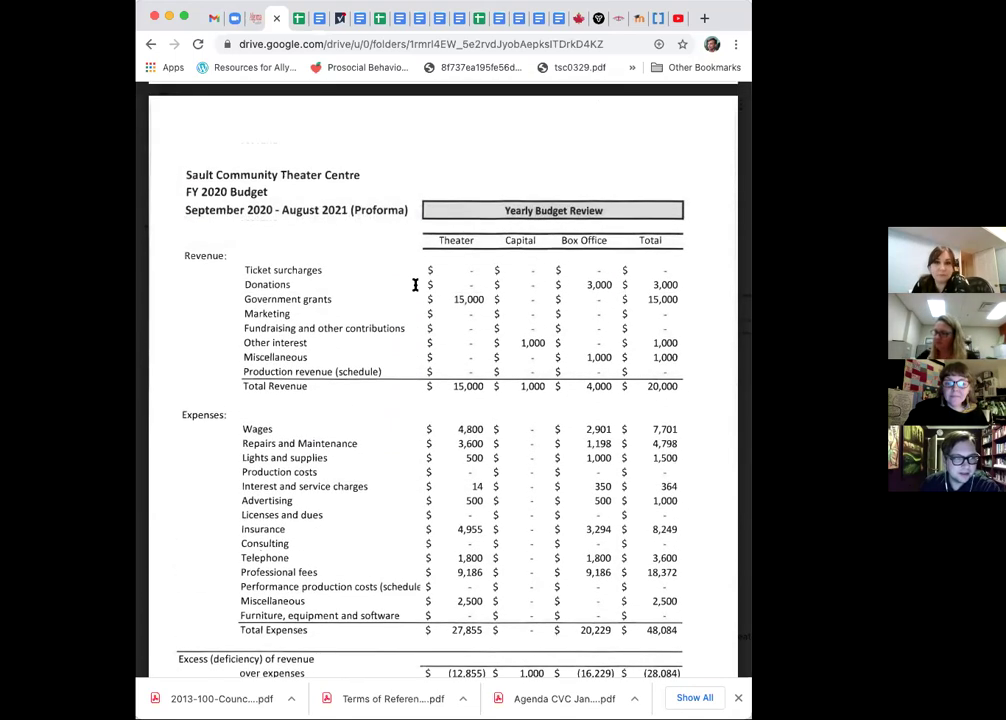
scroll(415, 285, "down", 1)
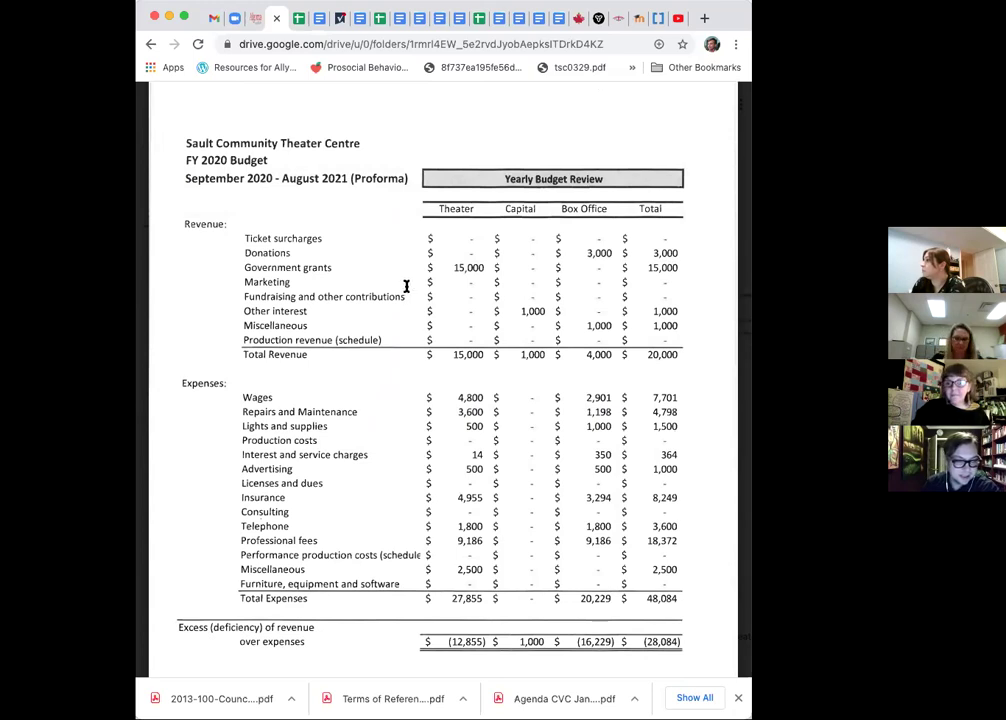
scroll(406, 287, "down", 1)
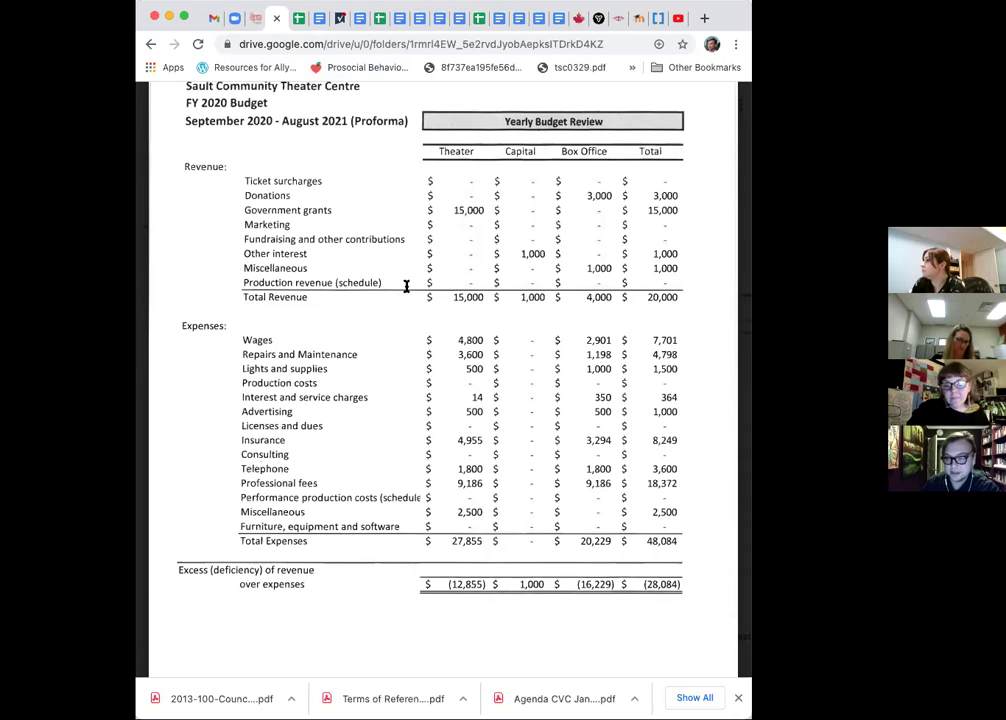
- Review the auditor's report, Statement of Financial Position and Statement of Operations in the application's financial statements
scroll(406, 287, "down", 6)
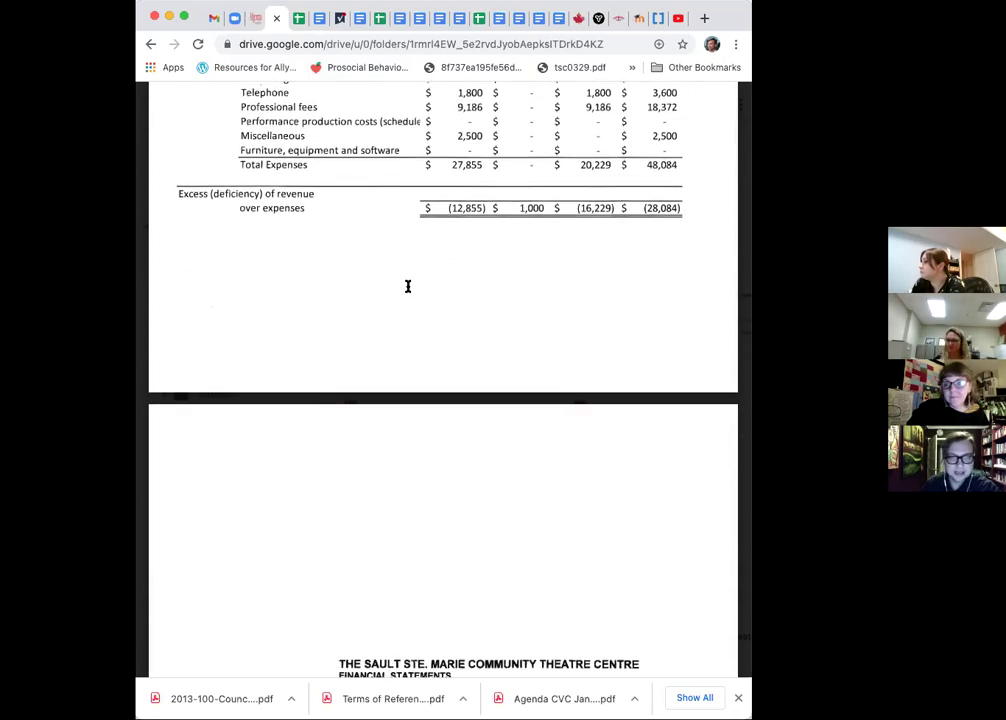
scroll(408, 287, "down", 8)
scroll(408, 287, "down", 15)
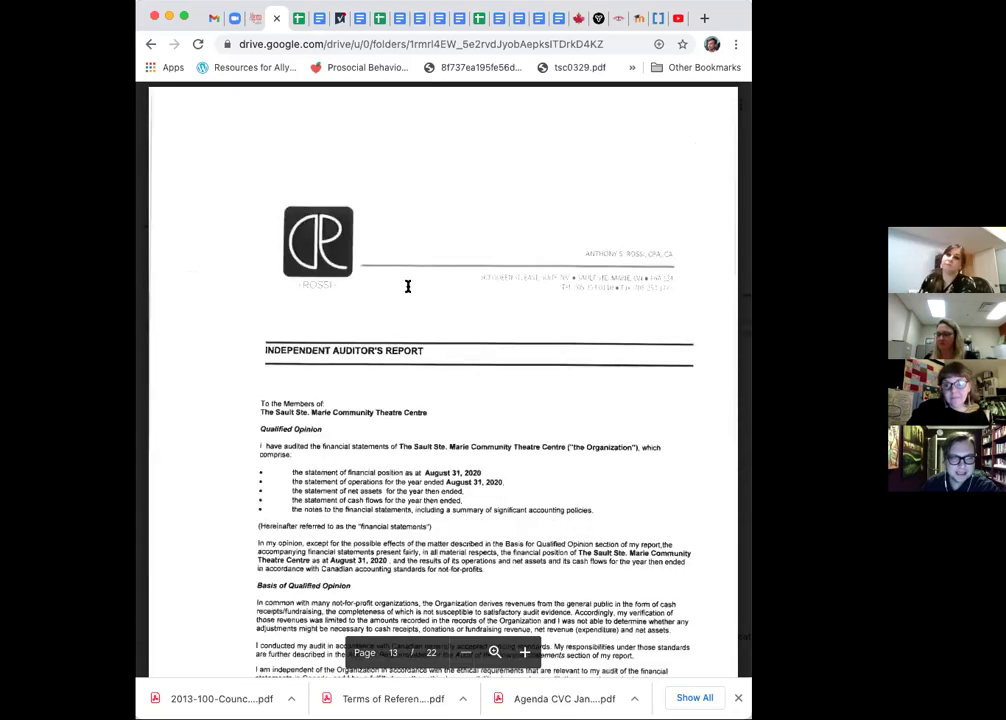
scroll(408, 287, "down", 15)
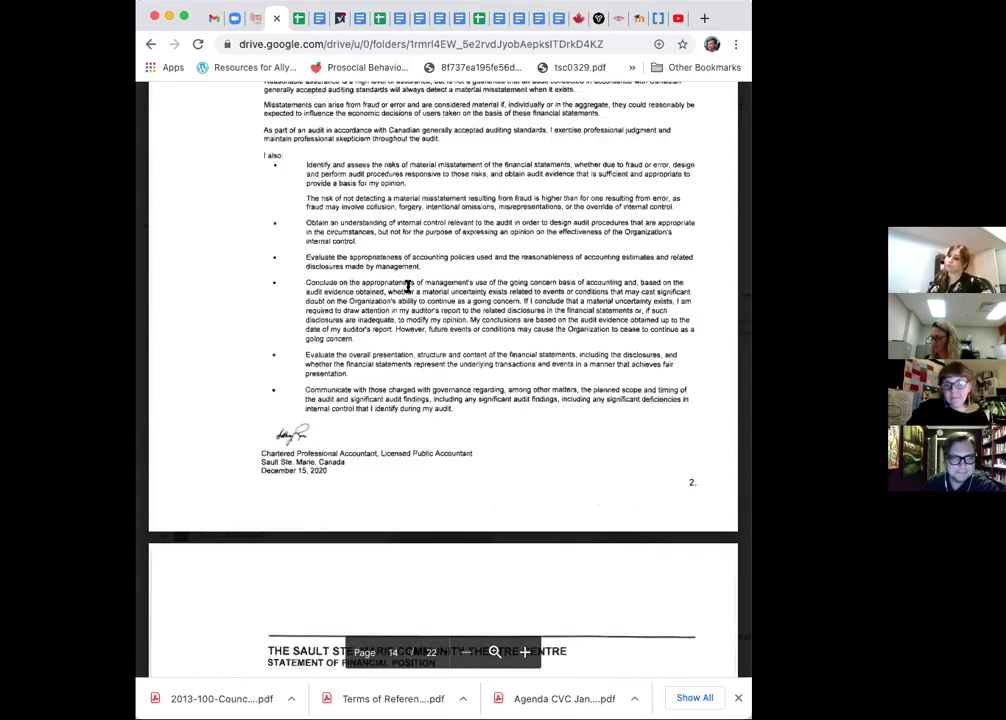
scroll(408, 287, "down", 1)
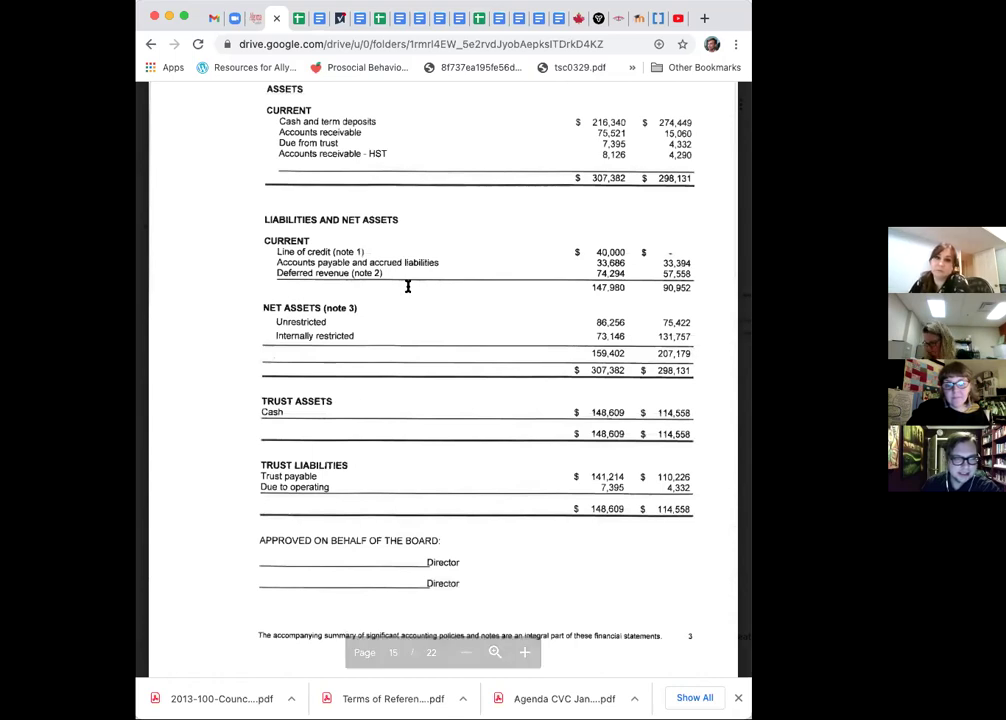
scroll(408, 287, "up", 3)
scroll(408, 287, "down", 12)
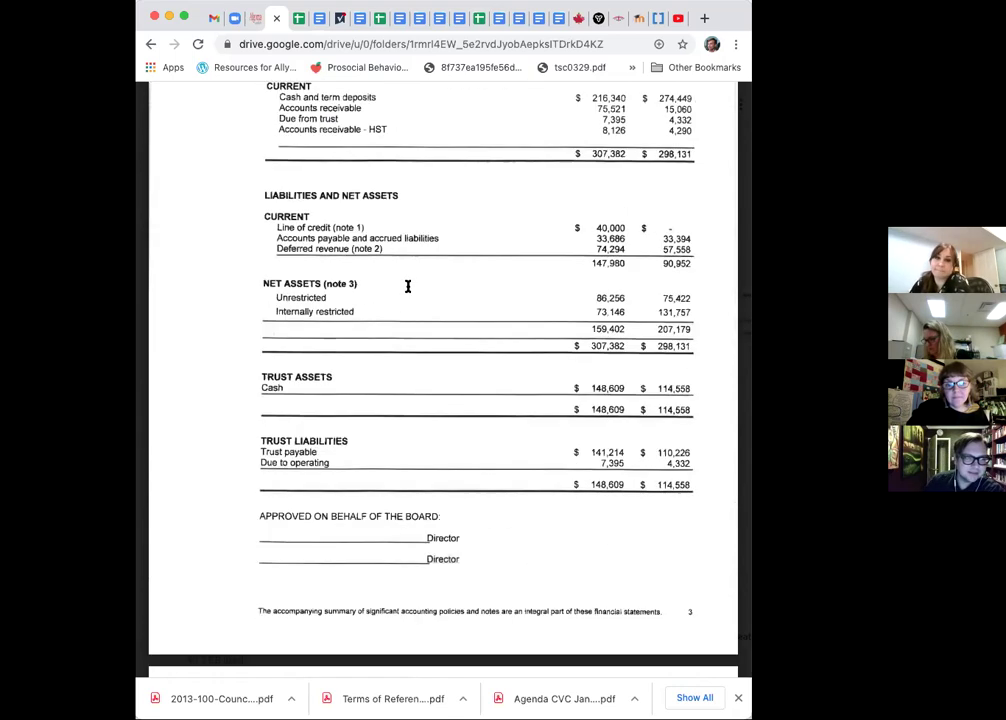
scroll(408, 287, "up", 6)
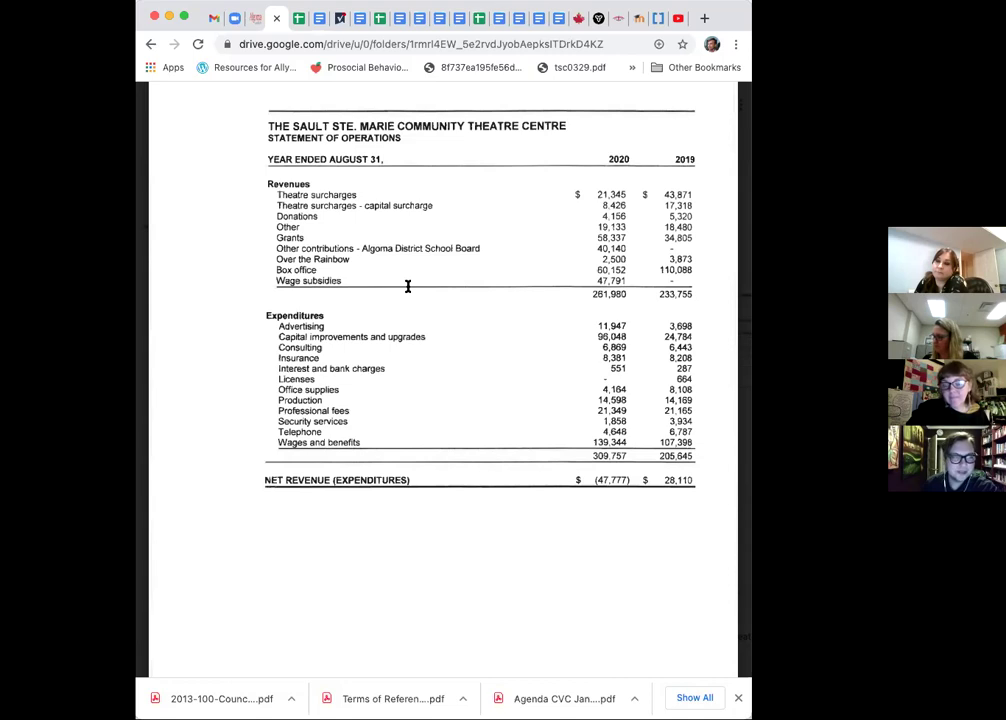
- Check the changes in net assets, accounting policies and notes to the financial statements, then go back to the auditor's report
scroll(407, 288, "down", 10)
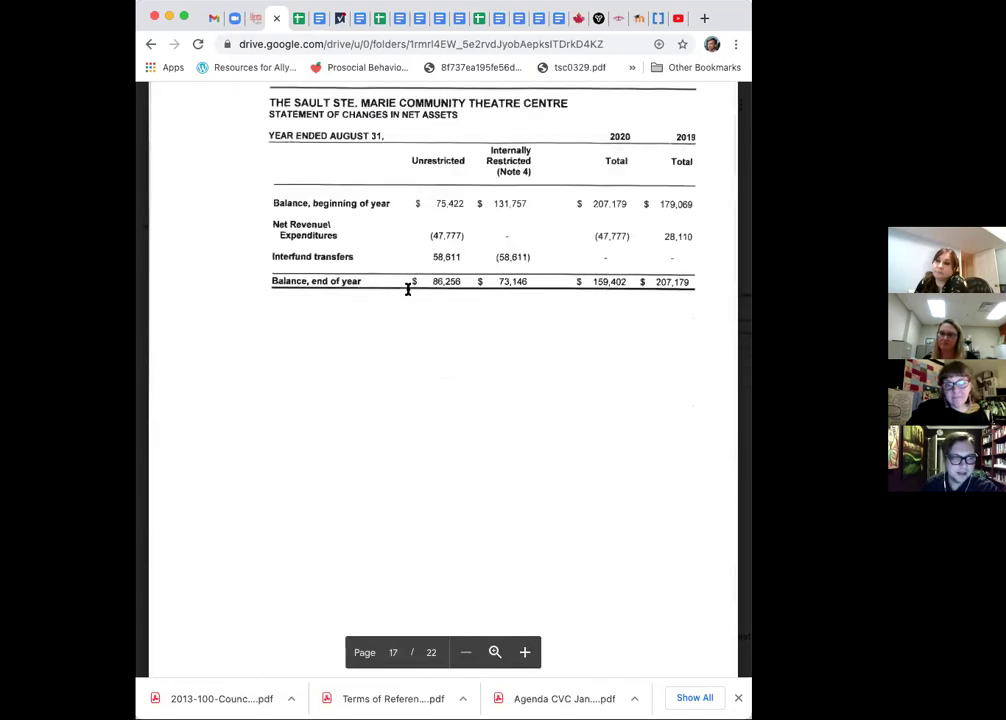
scroll(407, 288, "down", 10)
scroll(407, 289, "down", 10)
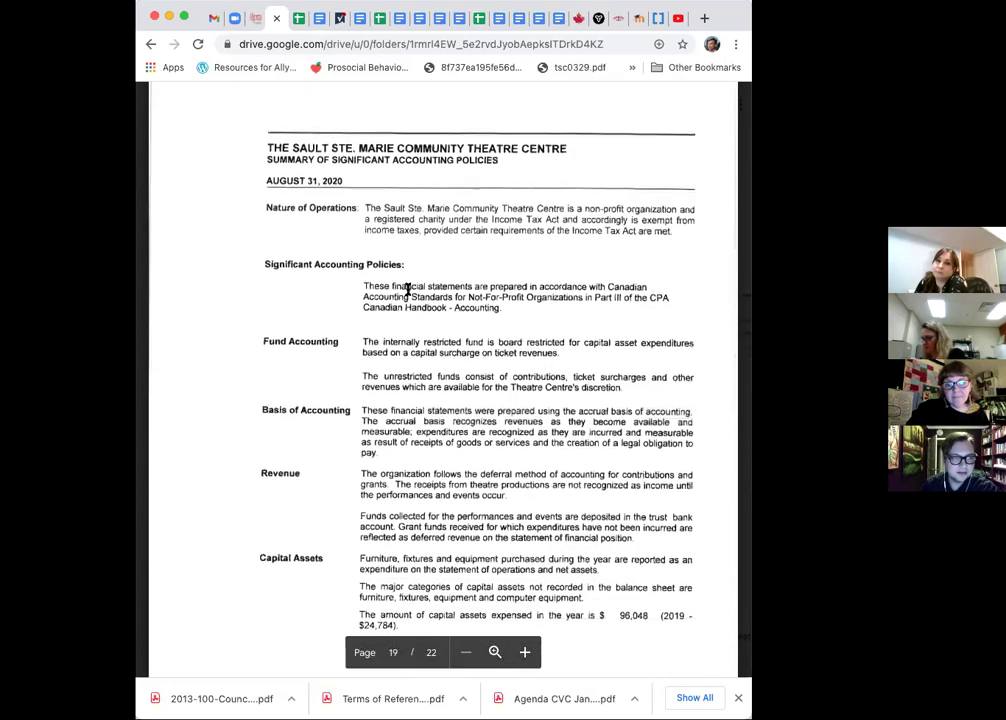
scroll(407, 289, "down", 10)
scroll(407, 289, "down", 20)
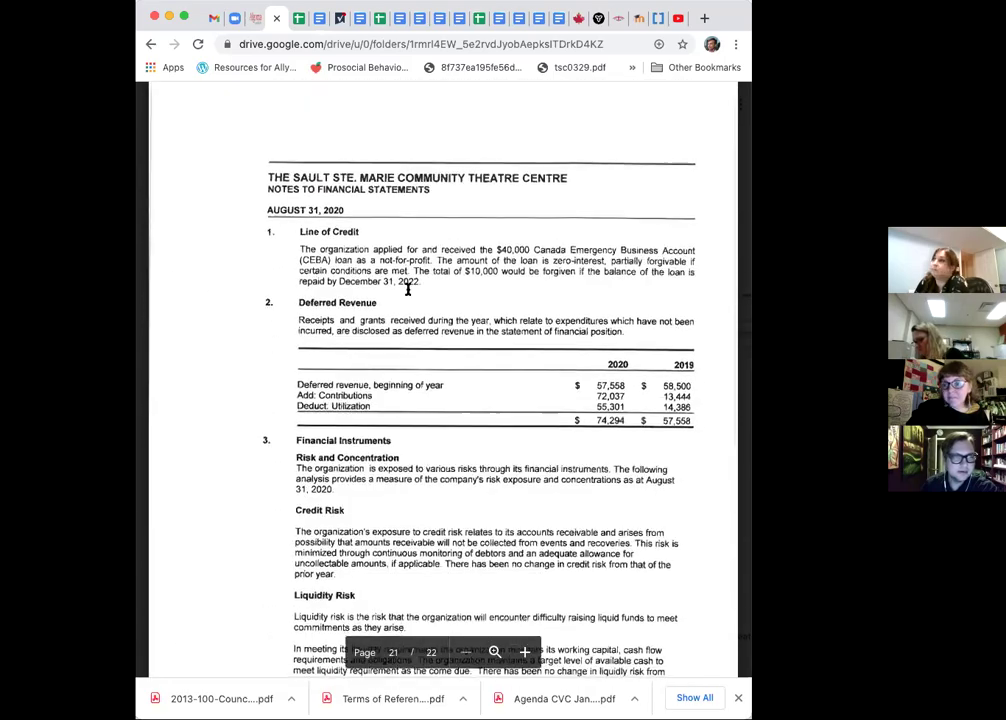
scroll(407, 289, "up", 20)
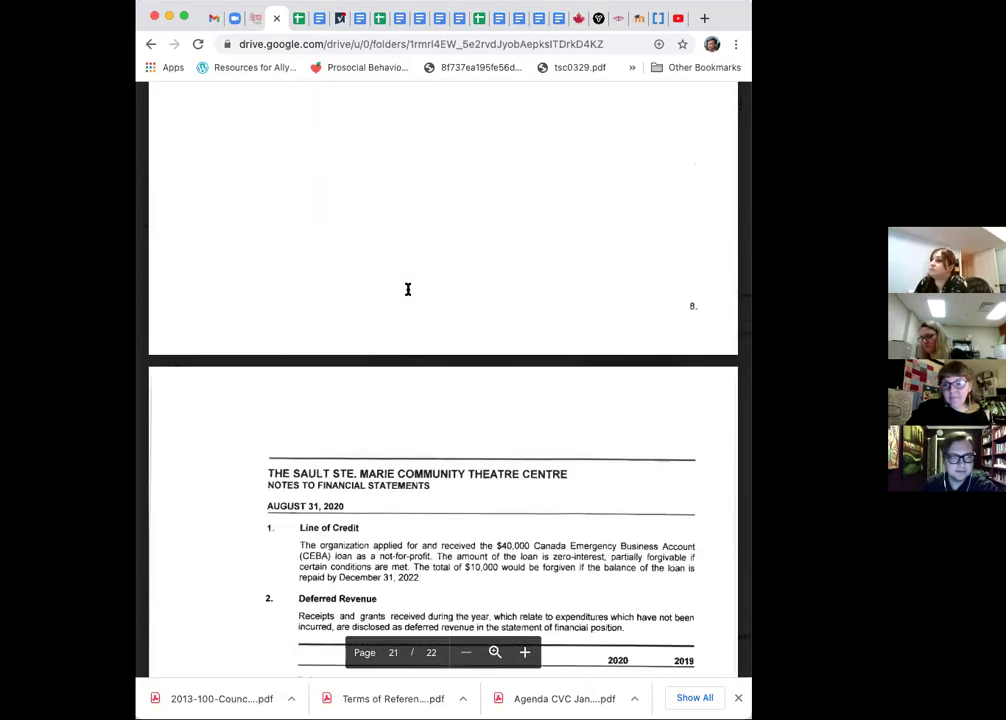
scroll(407, 289, "up", 15)
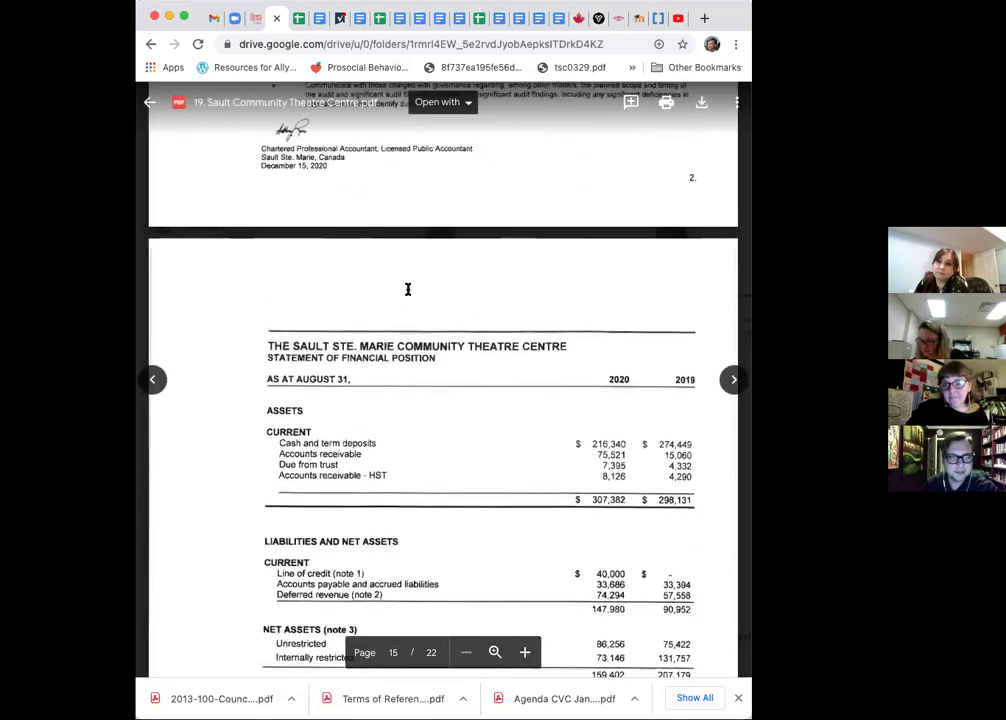
scroll(407, 289, "up", 3)
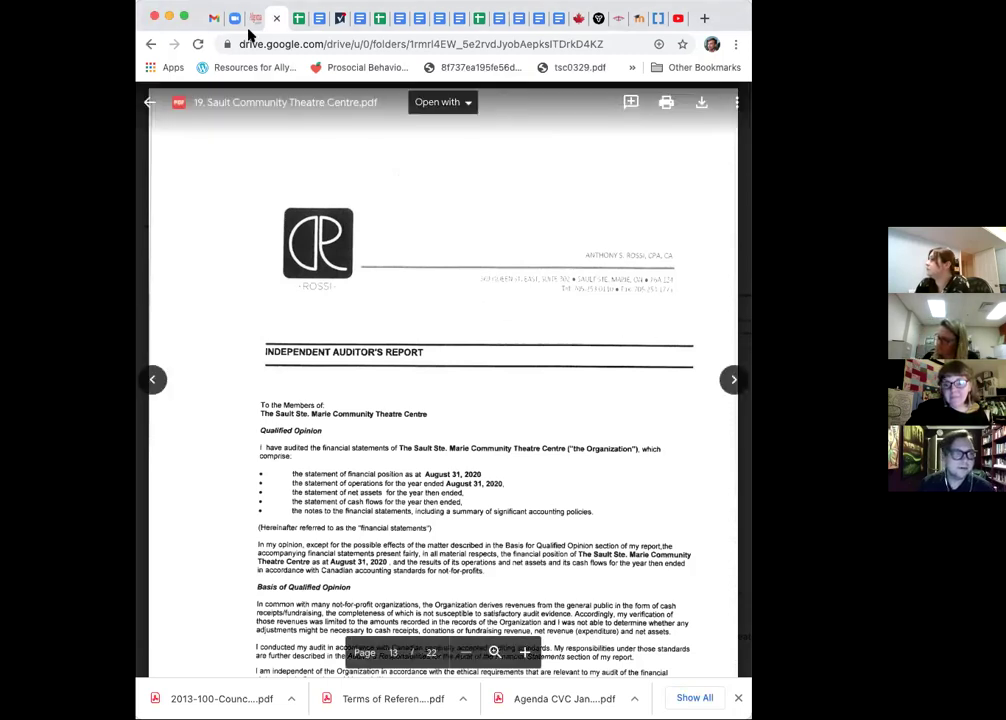
- Return to the rubric worksheet and add the second scores in row 11, making the three ratings (4+3)/, (4+3)/ and (4+4)/
left_click(212, 19)
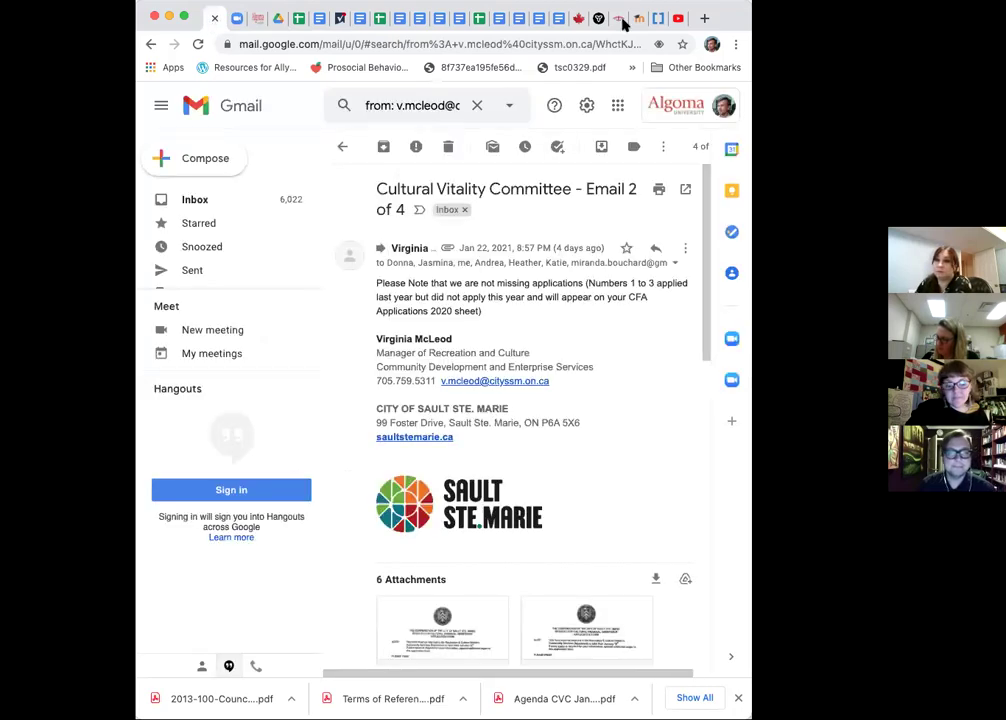
left_click(297, 20)
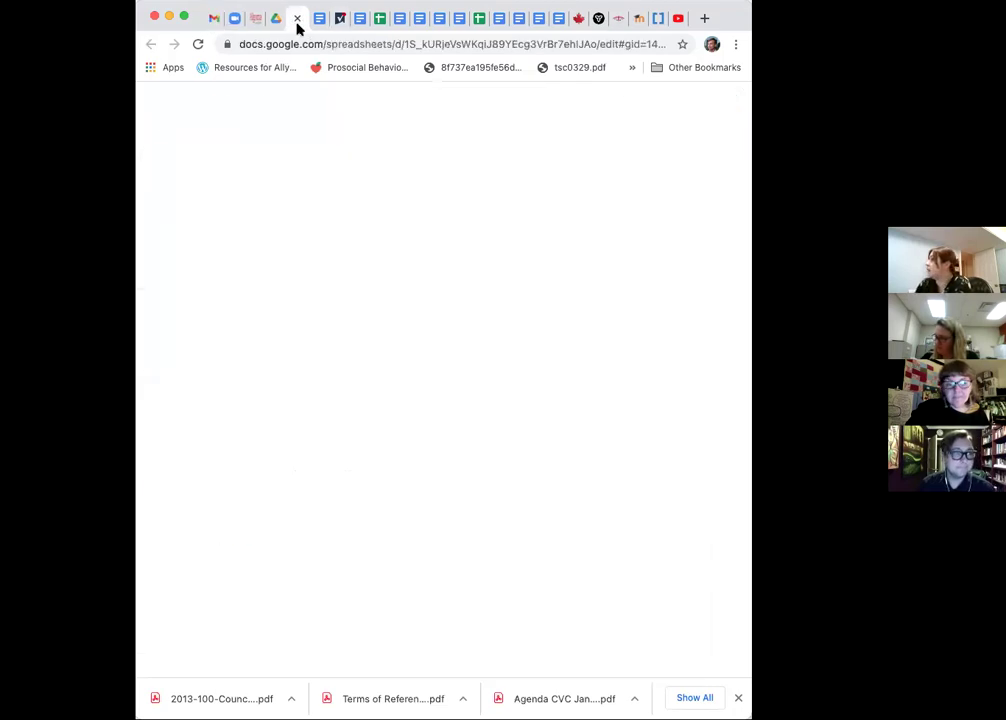
double_click(182, 383)
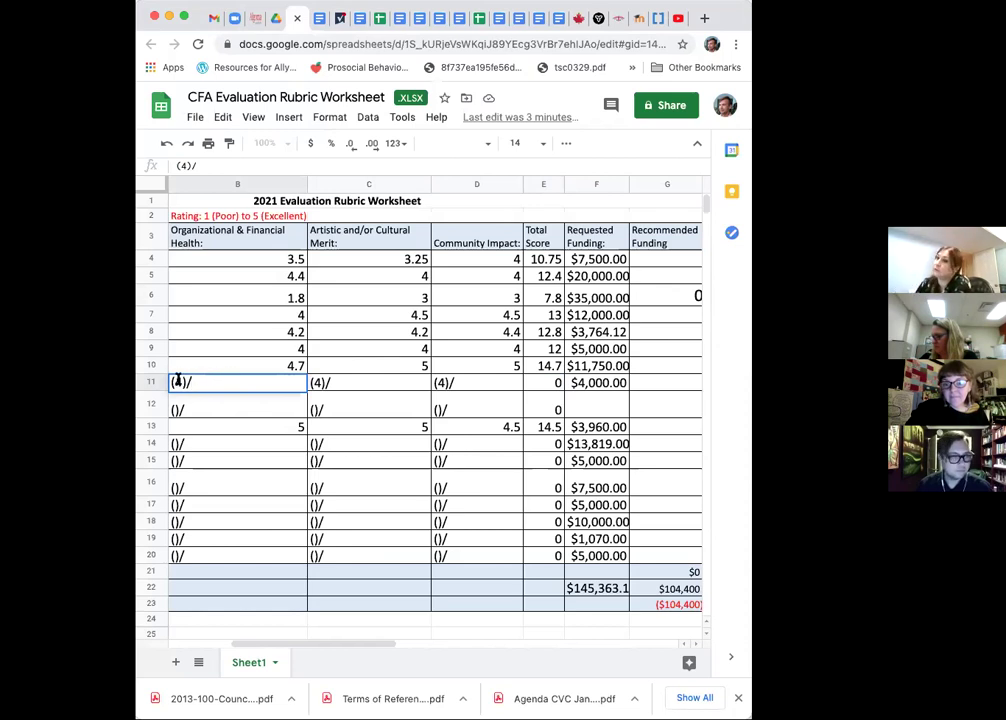
type("+3")
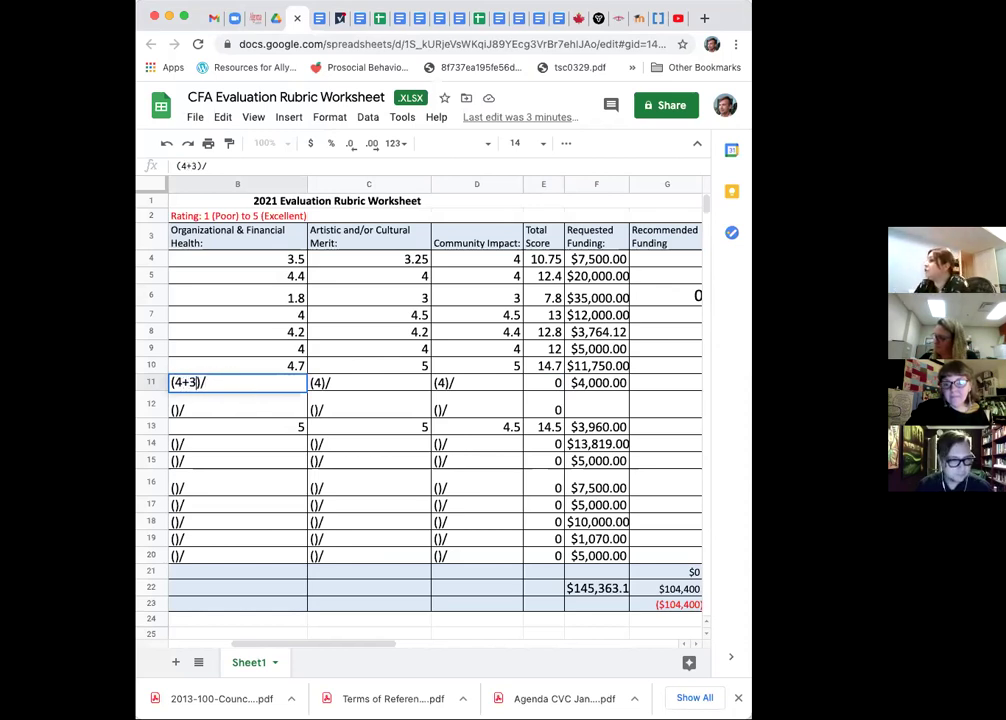
key("Tab")
double_click(320, 386)
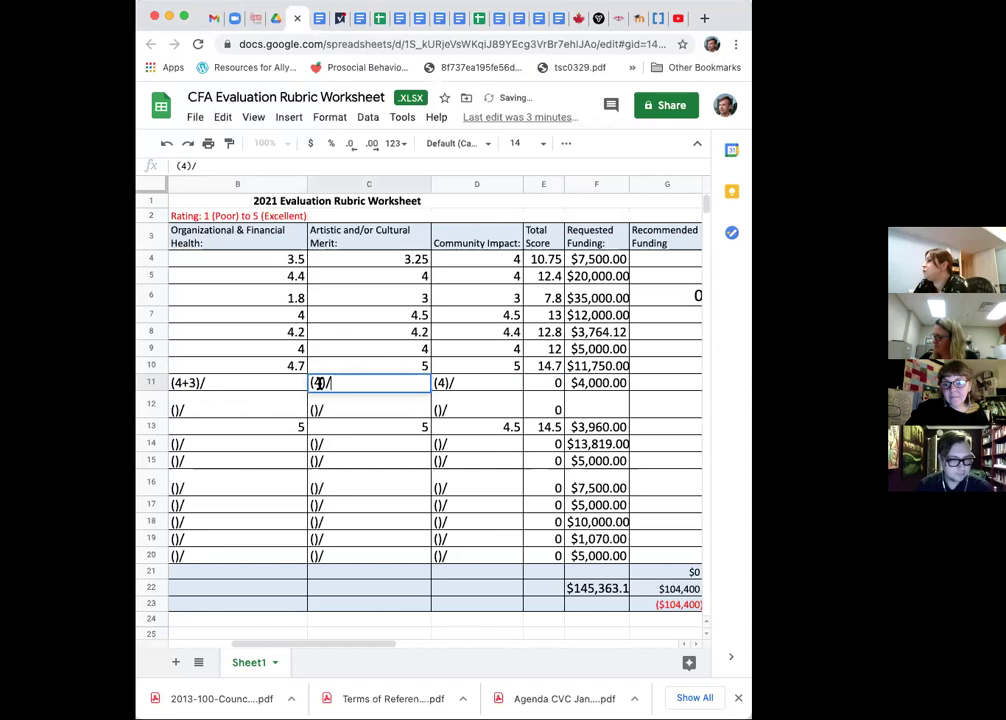
type("+3")
key("Tab")
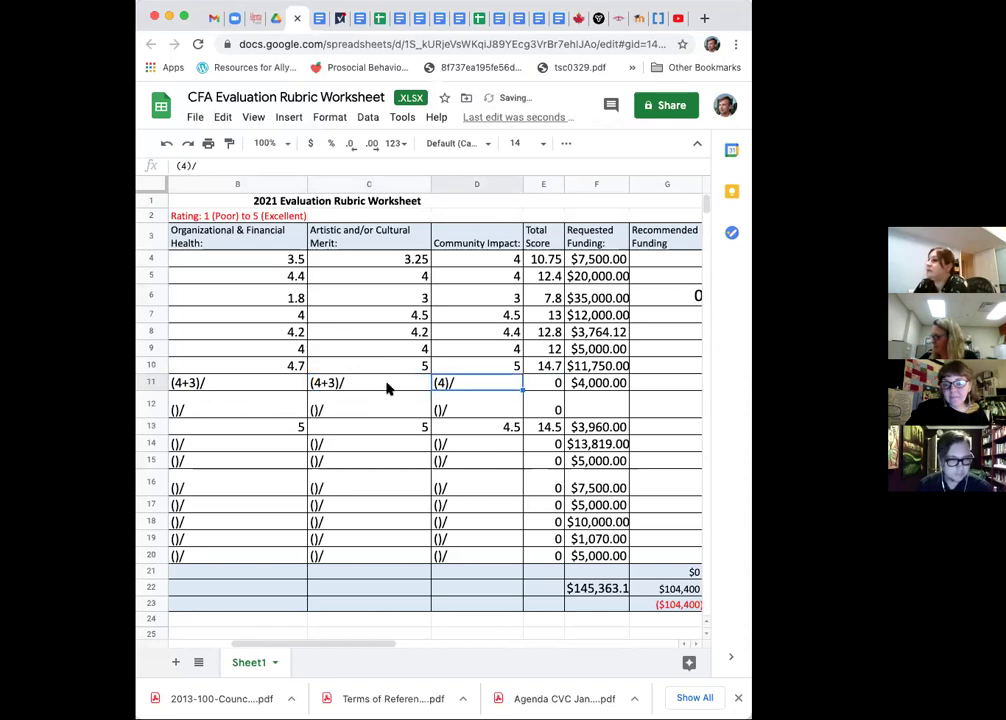
double_click(449, 383)
key("Left")
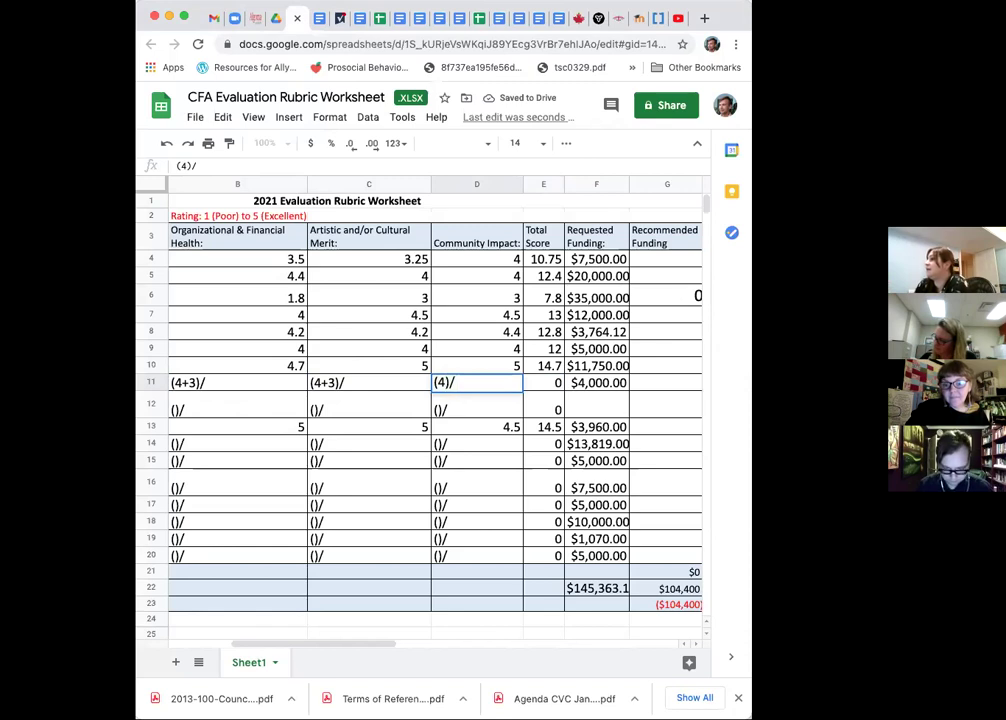
type("+4")
key("Return")
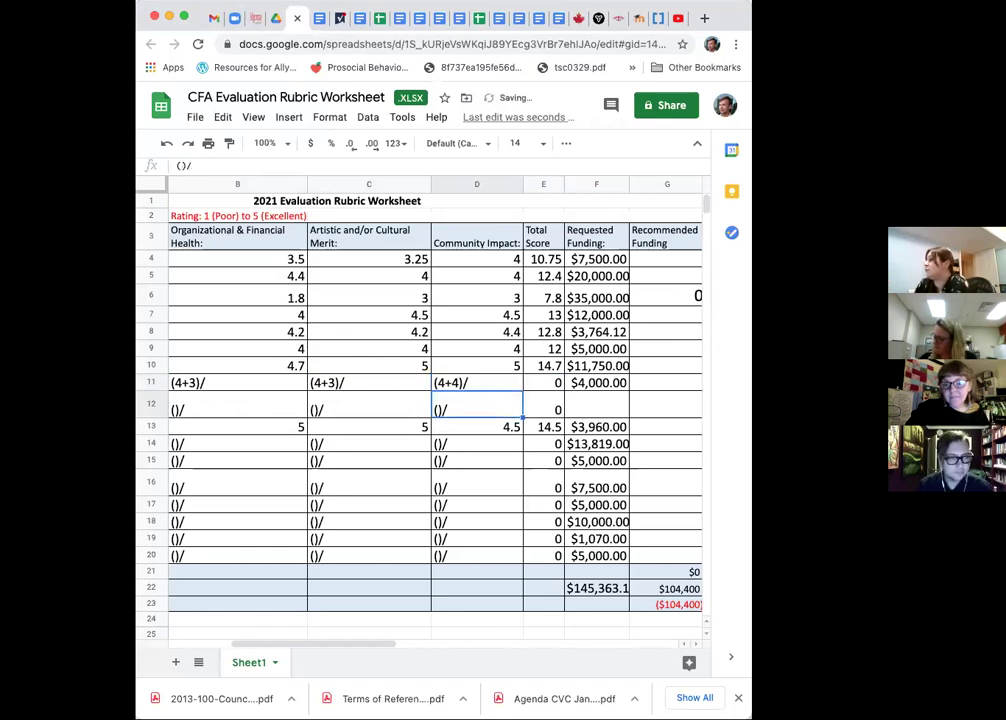
- Add a third score of 4 to the Organizational & Financial Health rating in row 11, making it (4+3+4)/
double_click(190, 382)
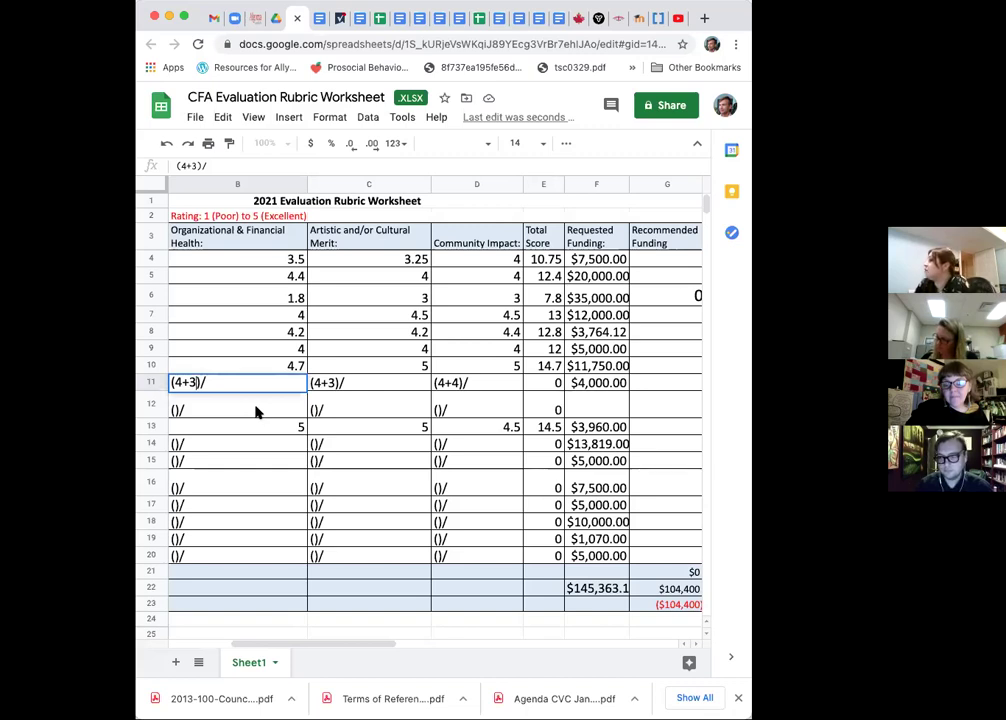
key("Left")
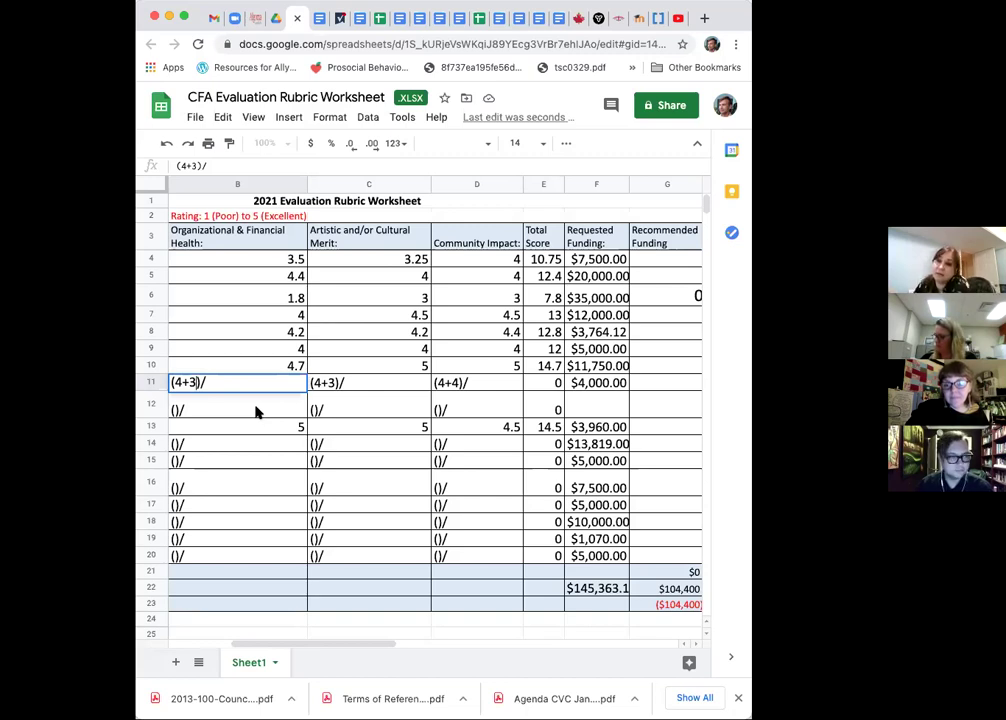
type("+")
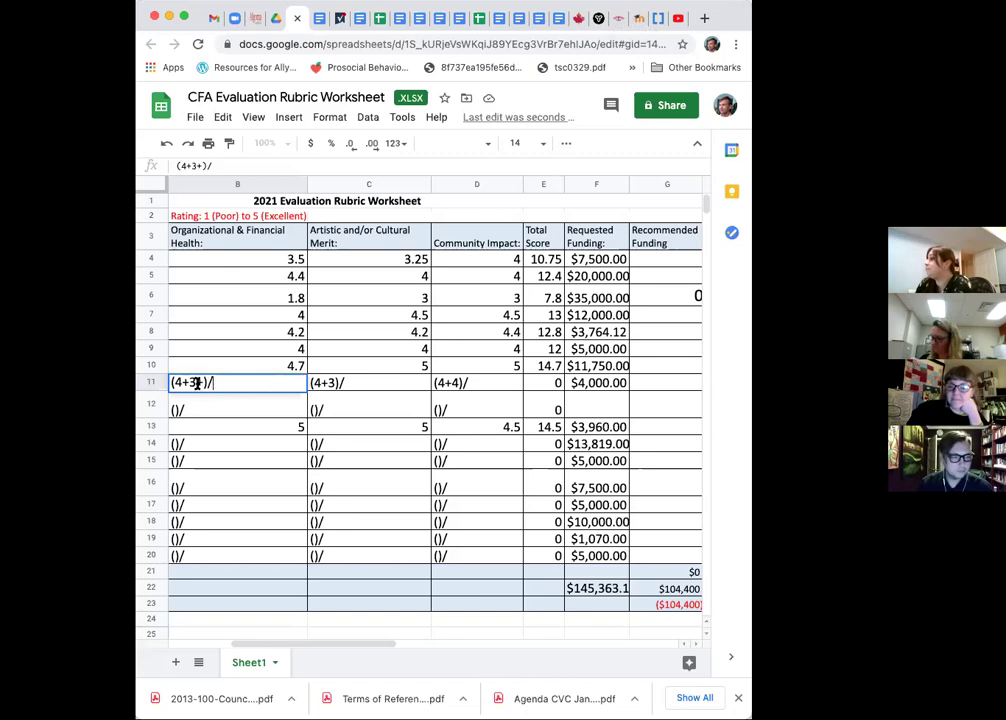
type("4")
key("Tab")
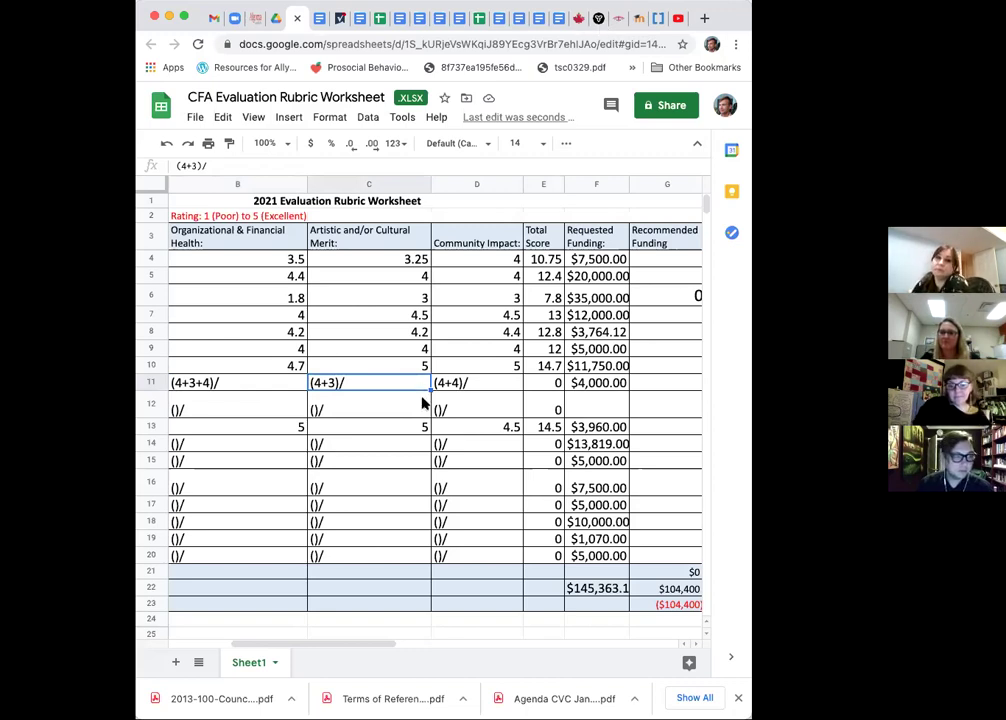
- Add the third scores in row 11, making Artistic and/or Cultural Merit (4+3+4)/ and Community Impact (4+4+3)/
double_click(335, 383)
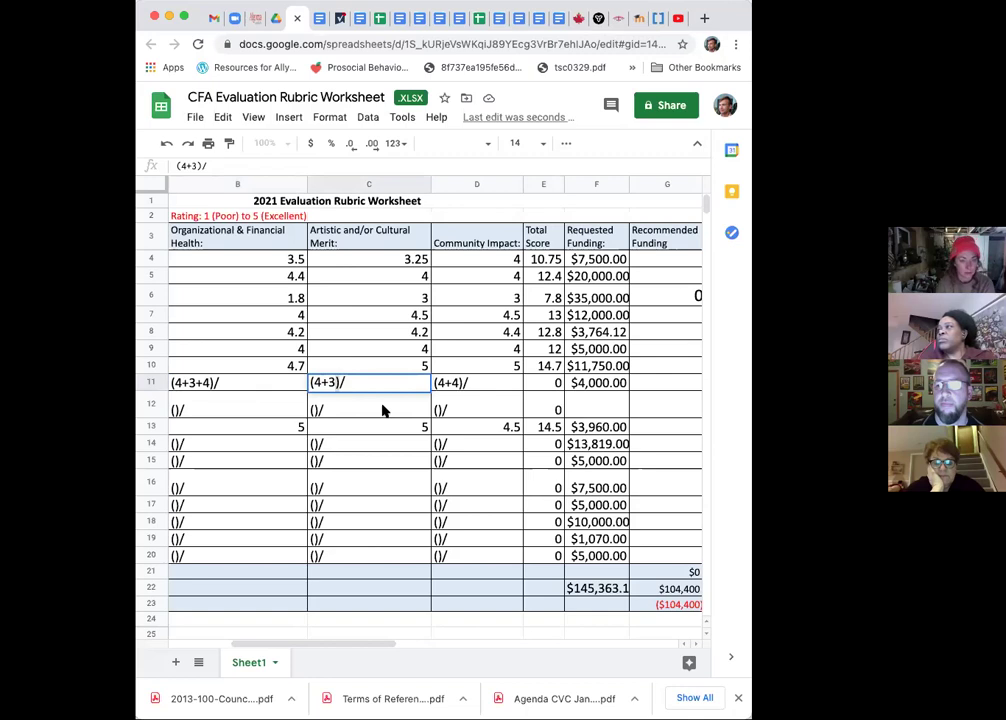
type("+")
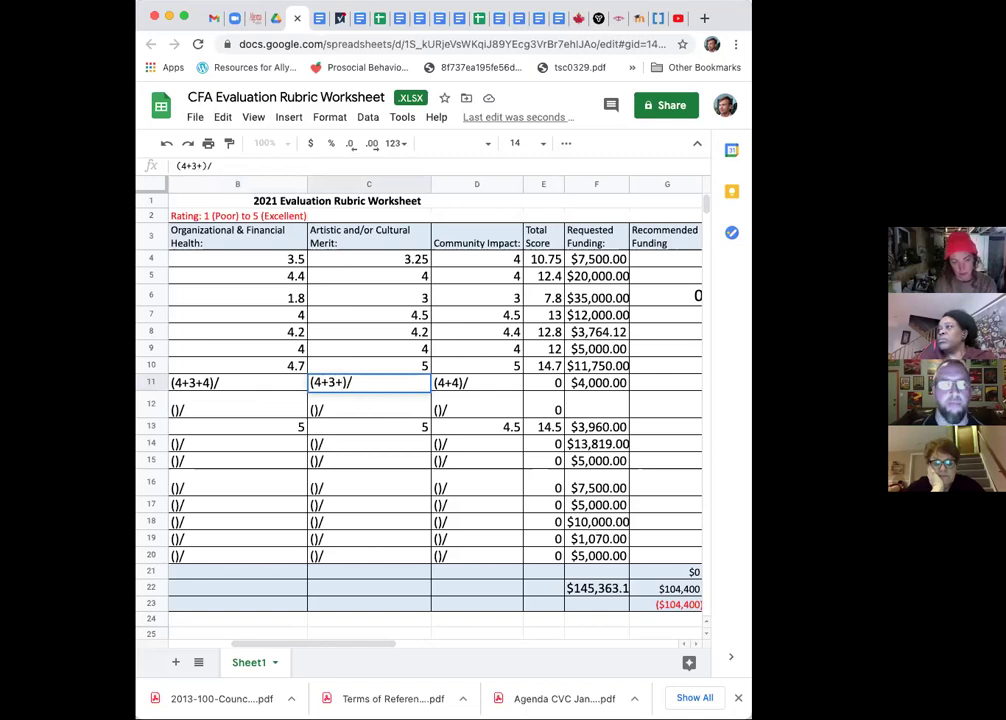
key("BackSpace")
type("4")
key("BackSpace")
type("+4")
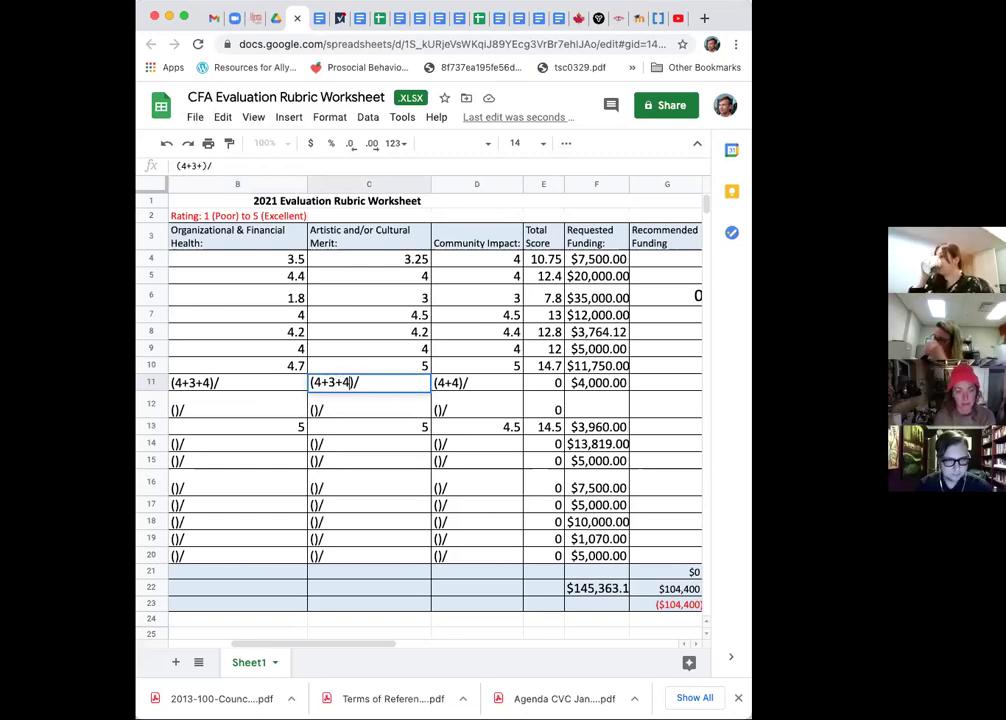
left_click(456, 384)
double_click(462, 386)
type("+3")
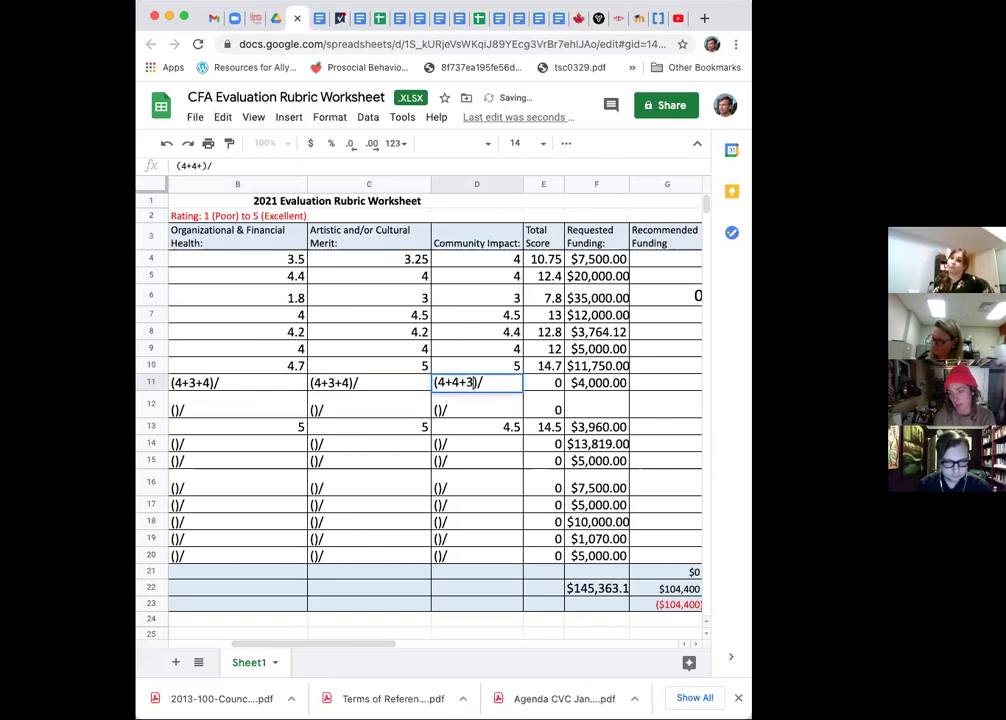
key("Tab")
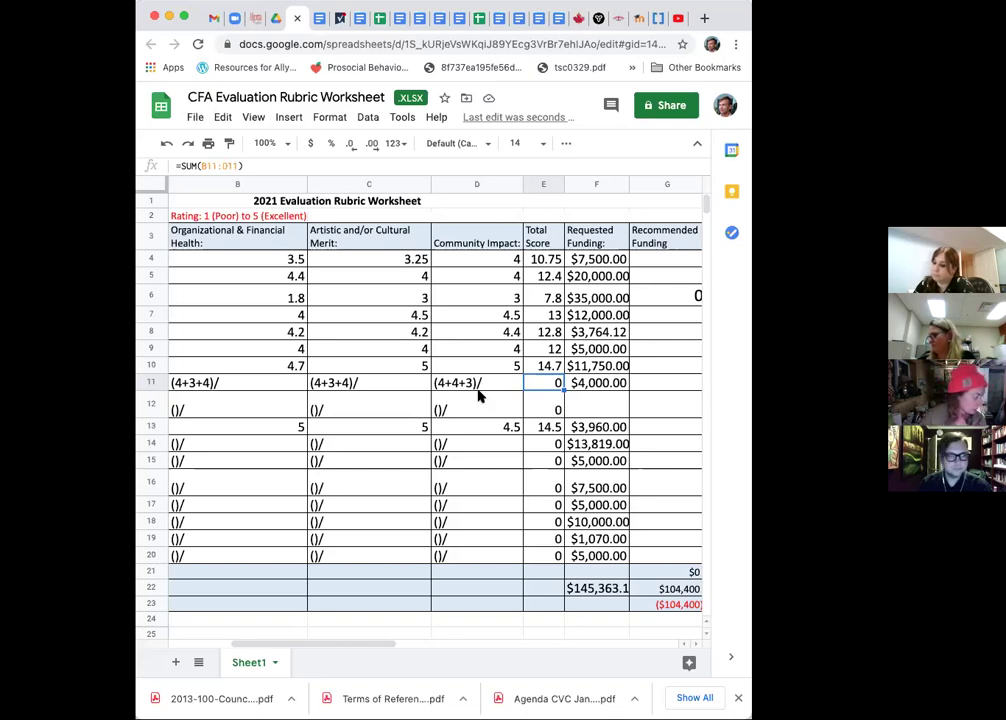
- Add the fourth scores in row 11, making the three ratings (4+3+4+4)/, (4+3+4+3)/ and (4+4+3+3)/
double_click(205, 382)
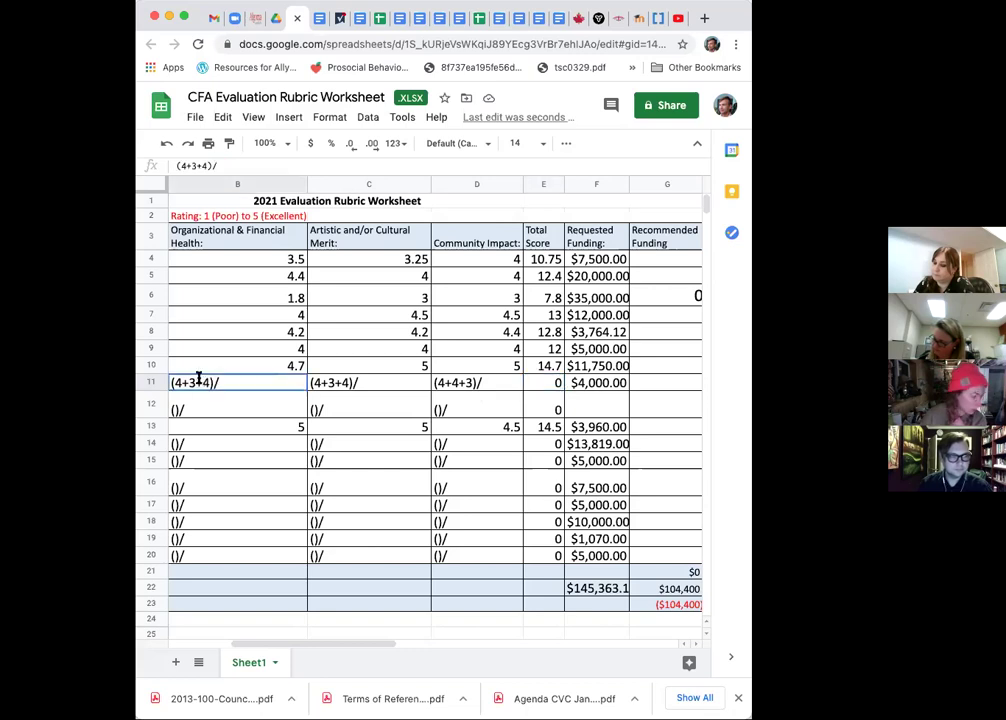
type("+")
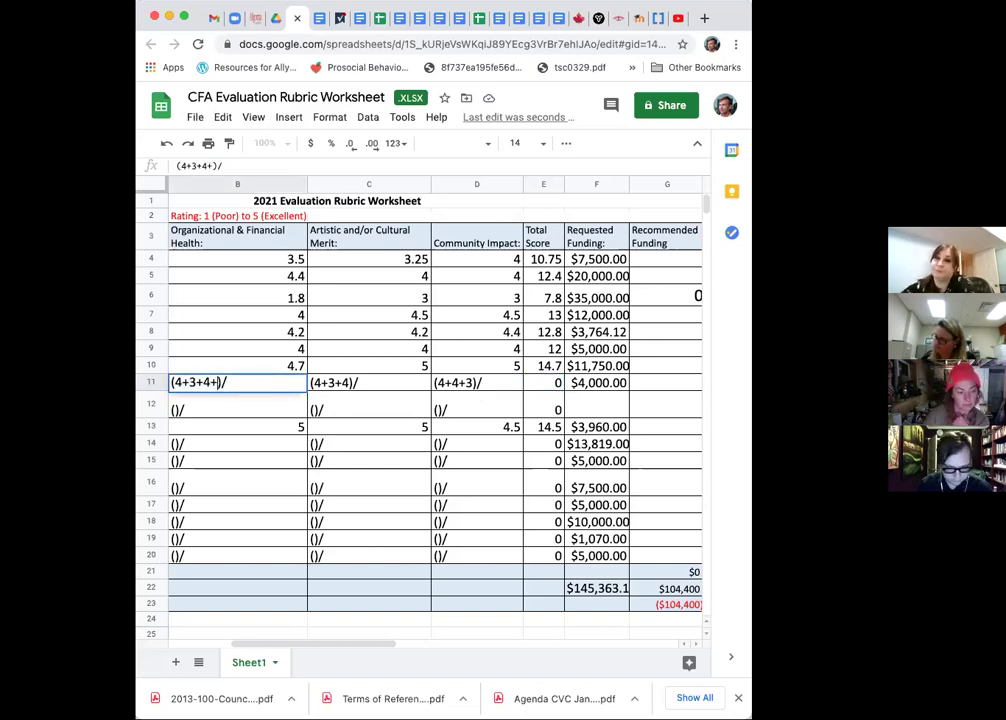
type("4")
left_click(390, 388)
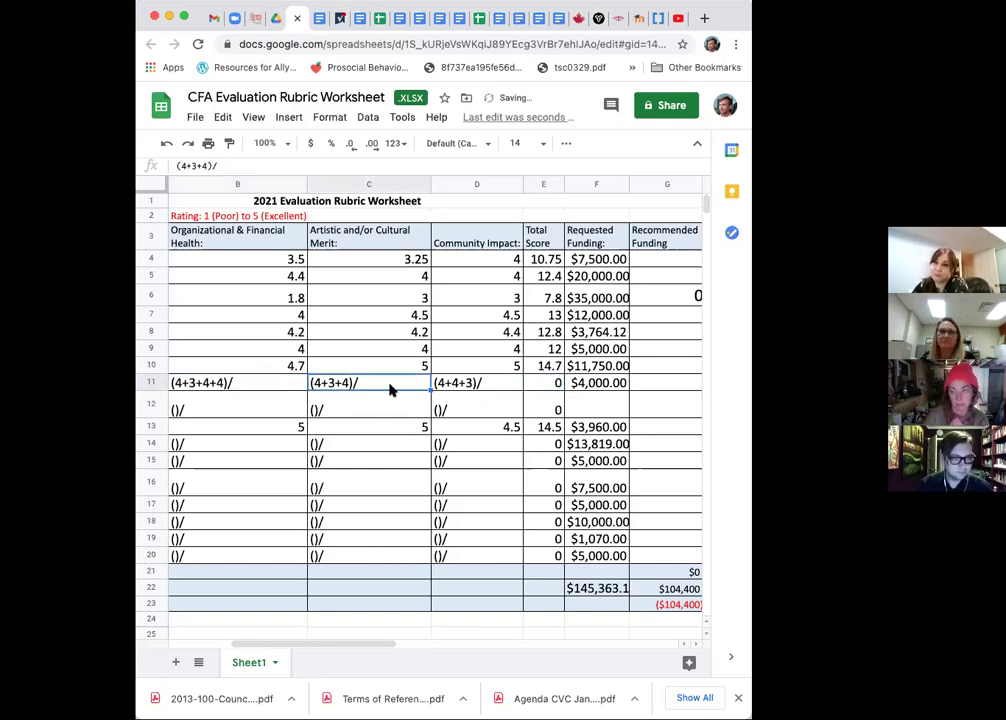
left_click(208, 166)
type("+3")
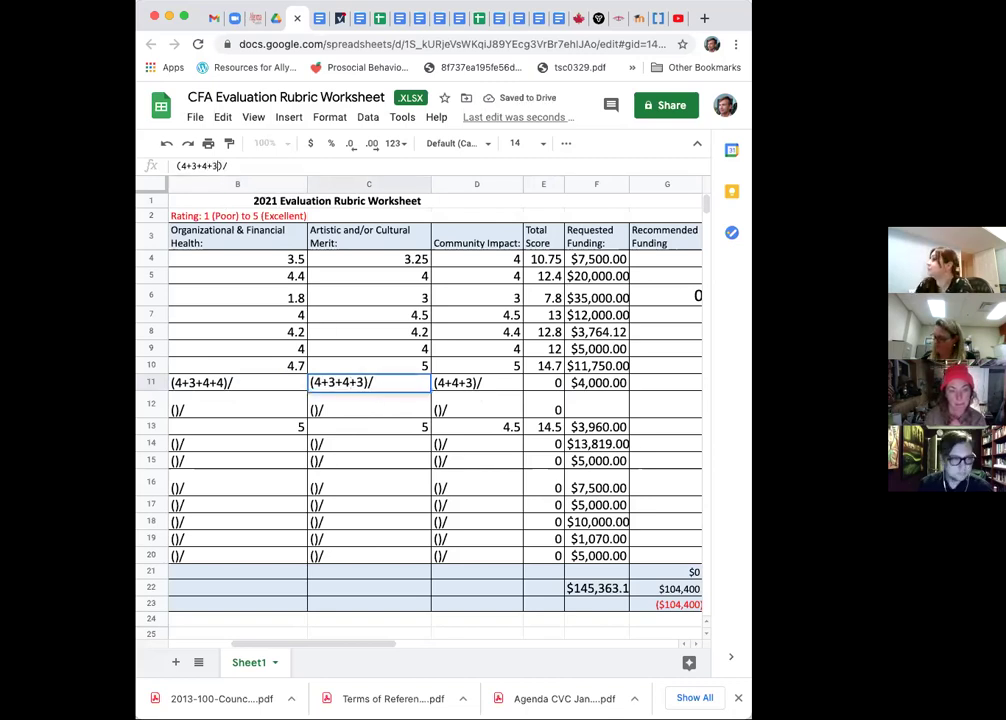
key("Tab")
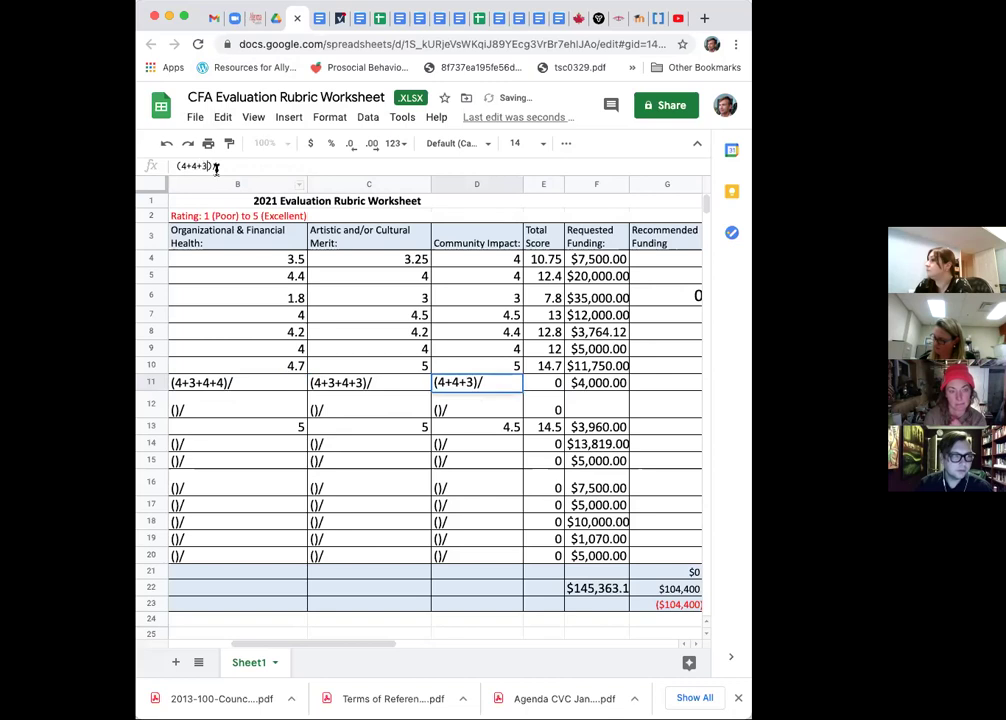
key("Return")
type("+3")
key("Tab")
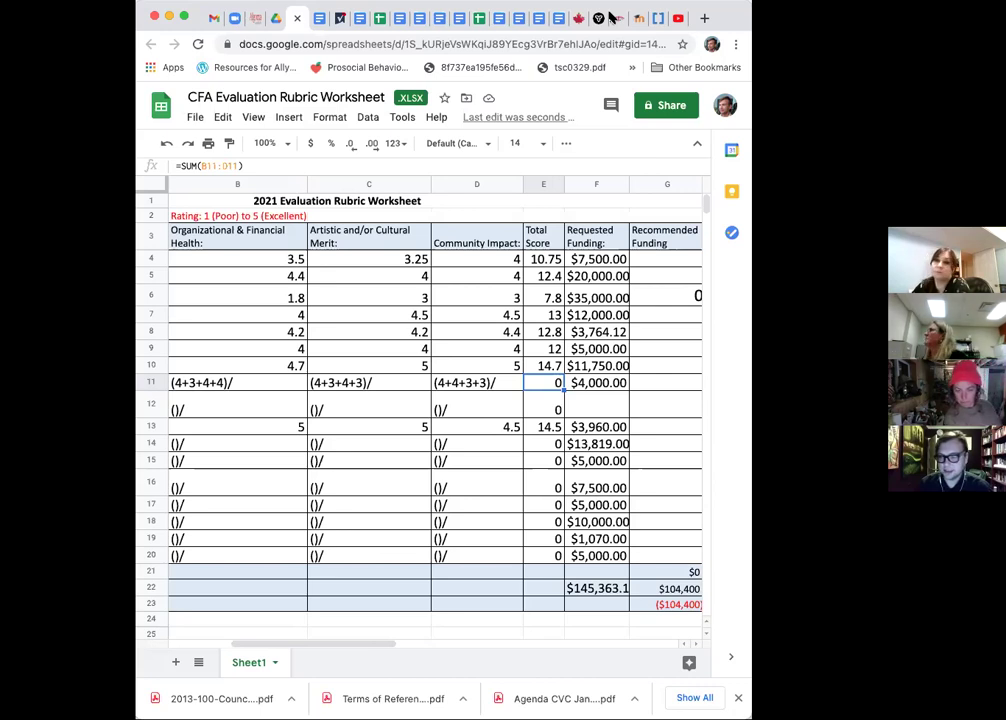
- Turn Sault Community Theatre Centre's Organizational & Financial Health rating into the averaging formula =(4+3+4+4)/4
left_click(467, 419)
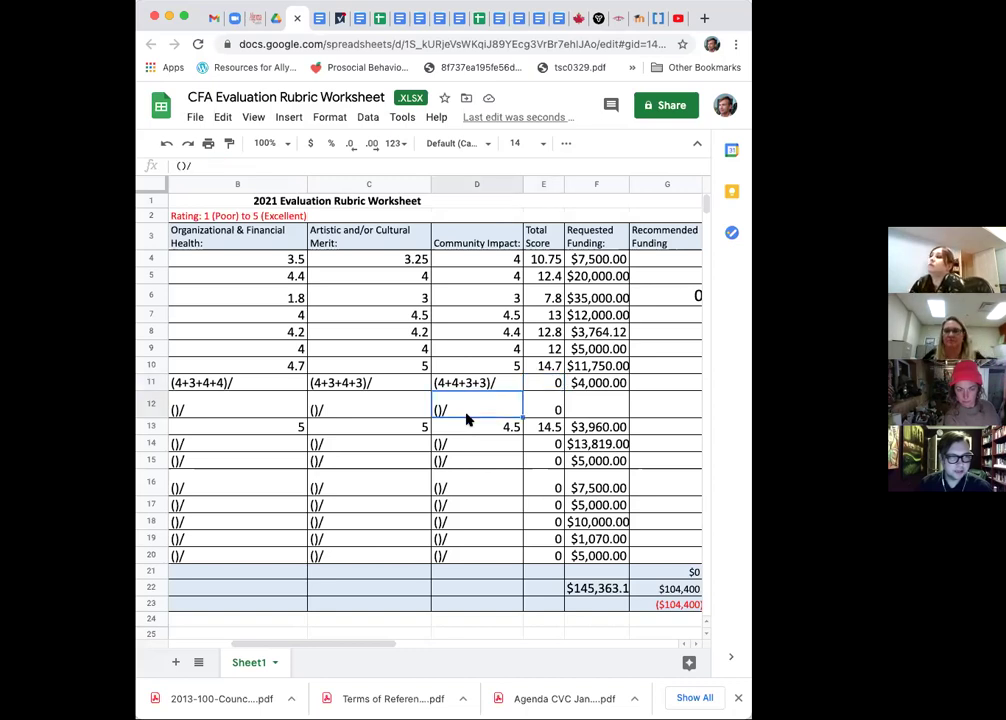
scroll(466, 419, "left", 5)
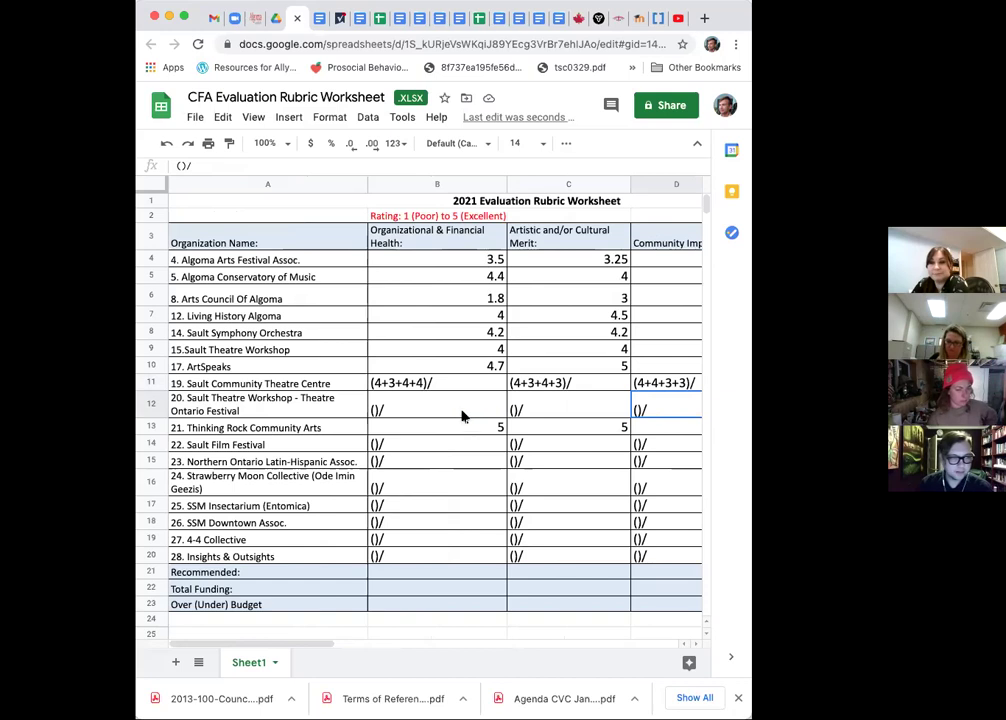
double_click(395, 383)
left_click(374, 383)
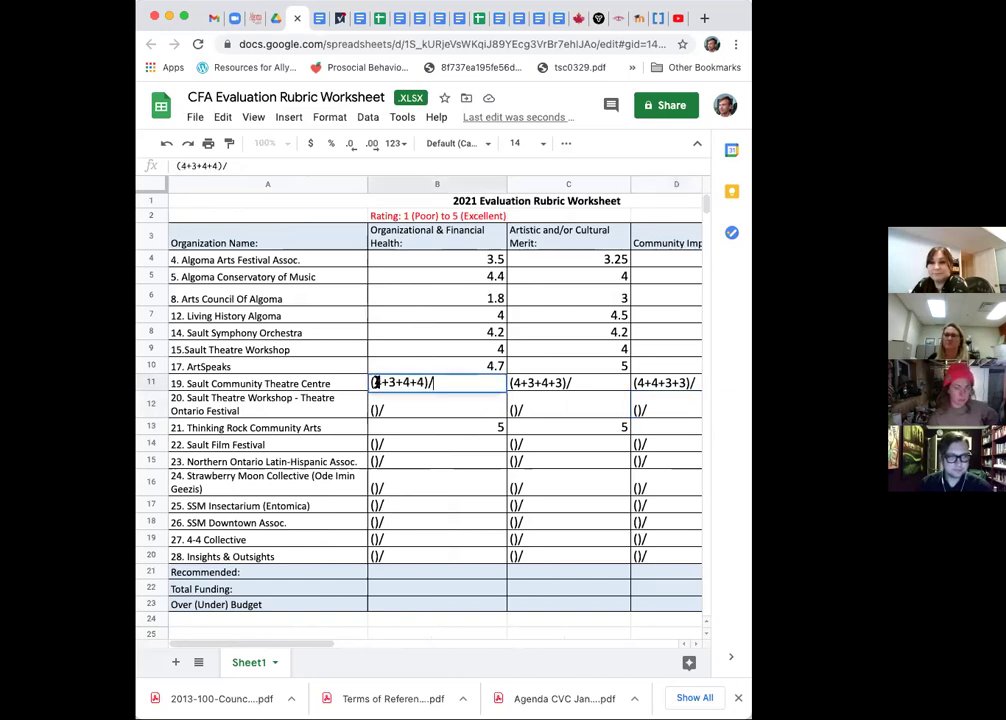
type("=")
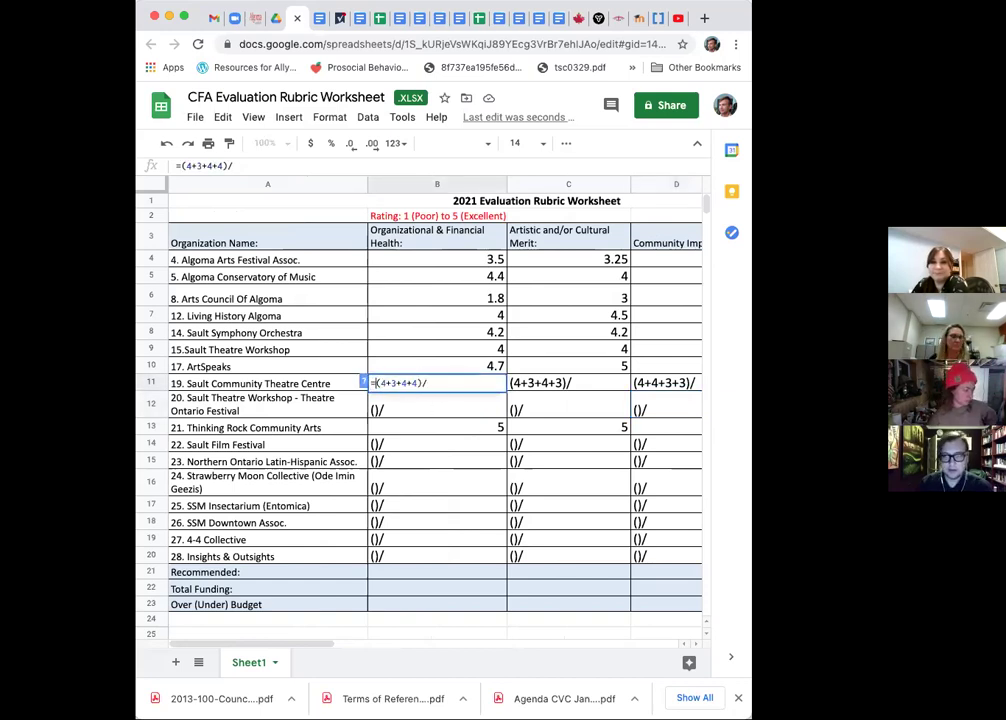
type("4")
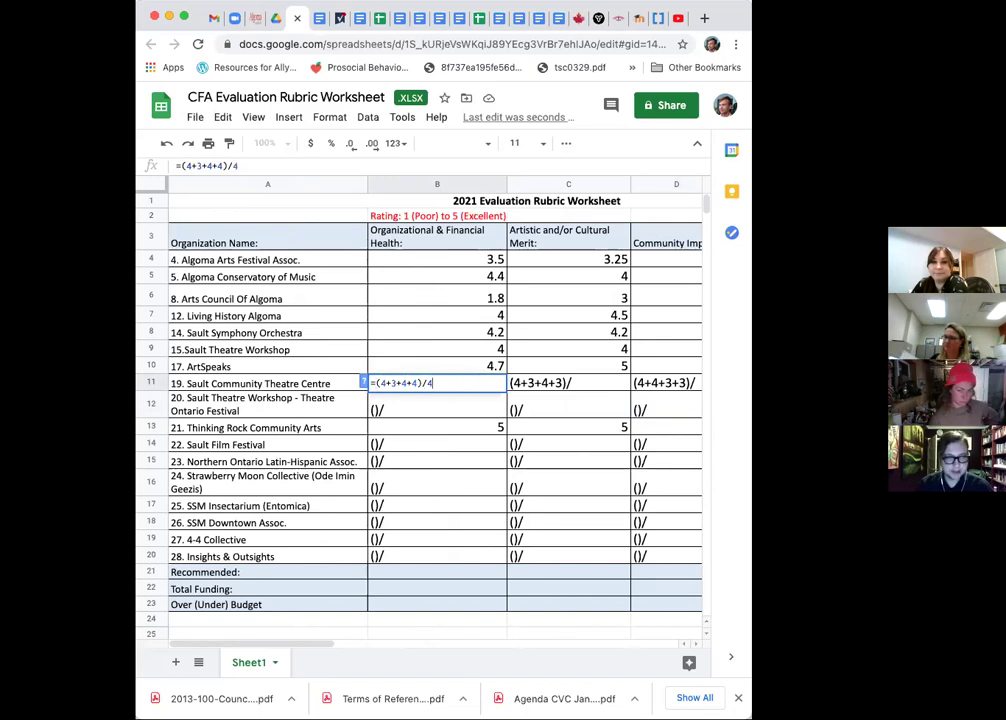
left_click(560, 383)
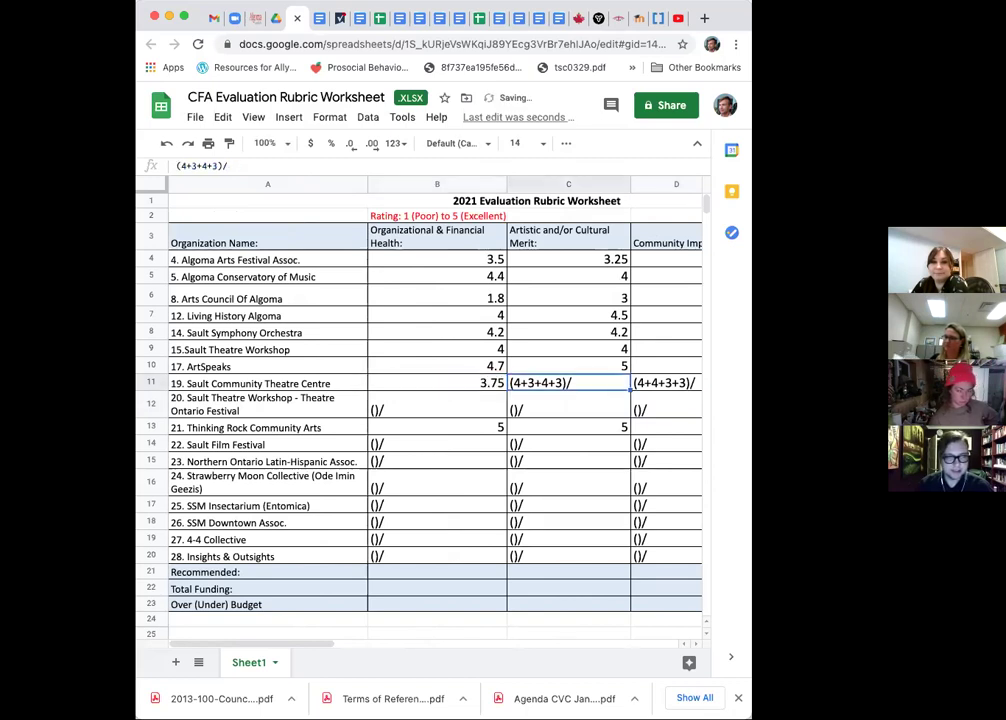
- Turn Sault Community Theatre Centre's Artistic and/or Cultural Merit rating into the averaging formula =(4+3+4+3)/4
double_click(516, 387)
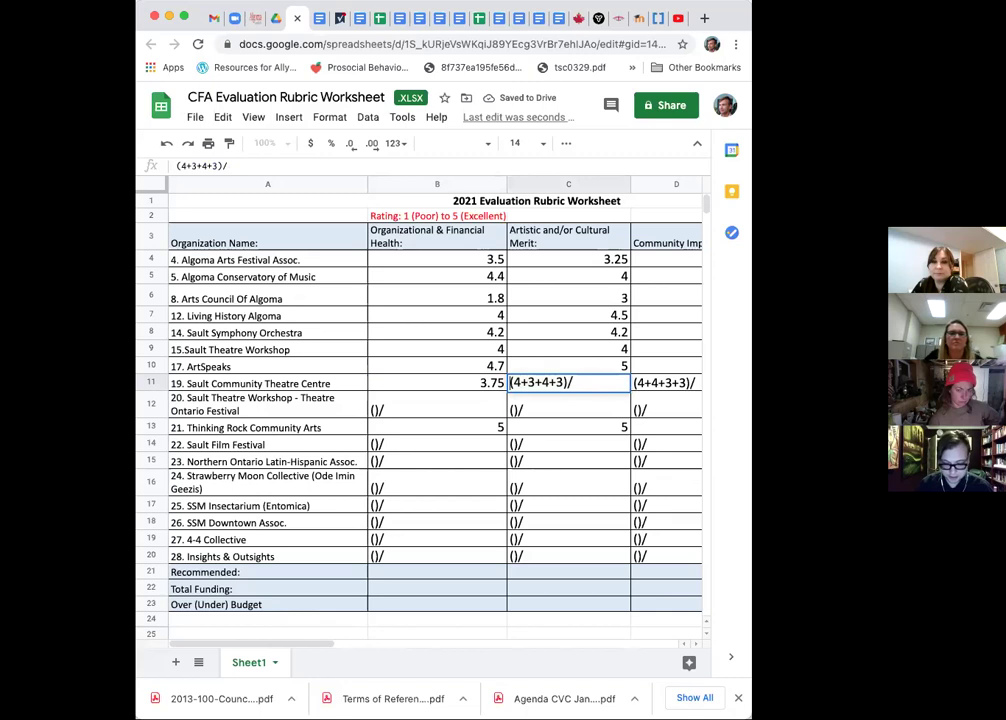
key("Home")
type("=")
left_click(583, 383)
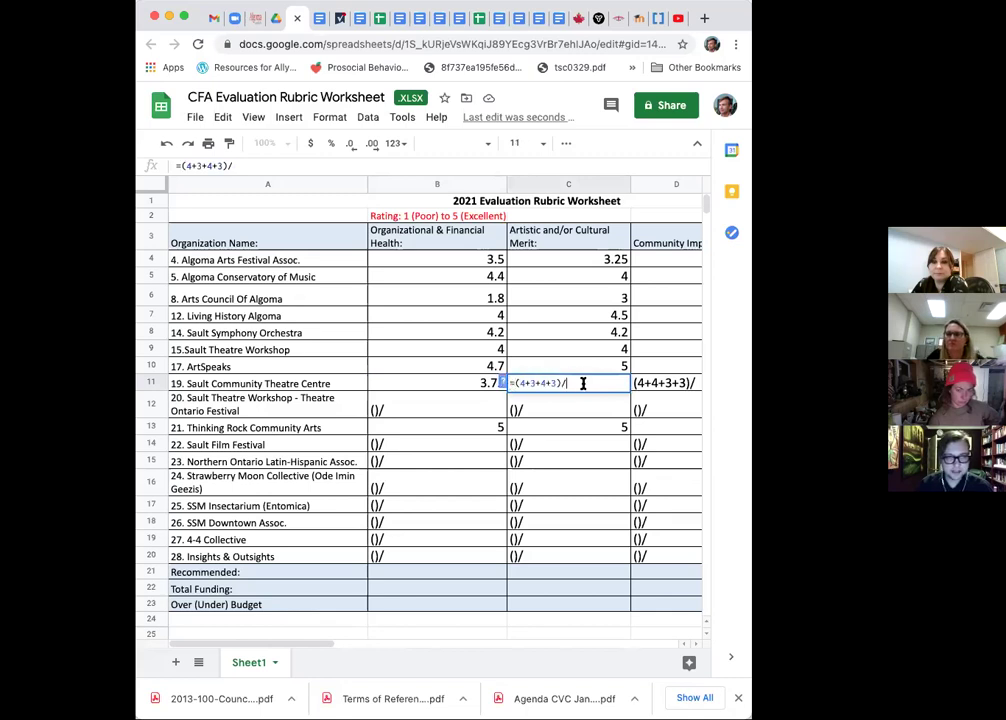
type("4")
key("Tab")
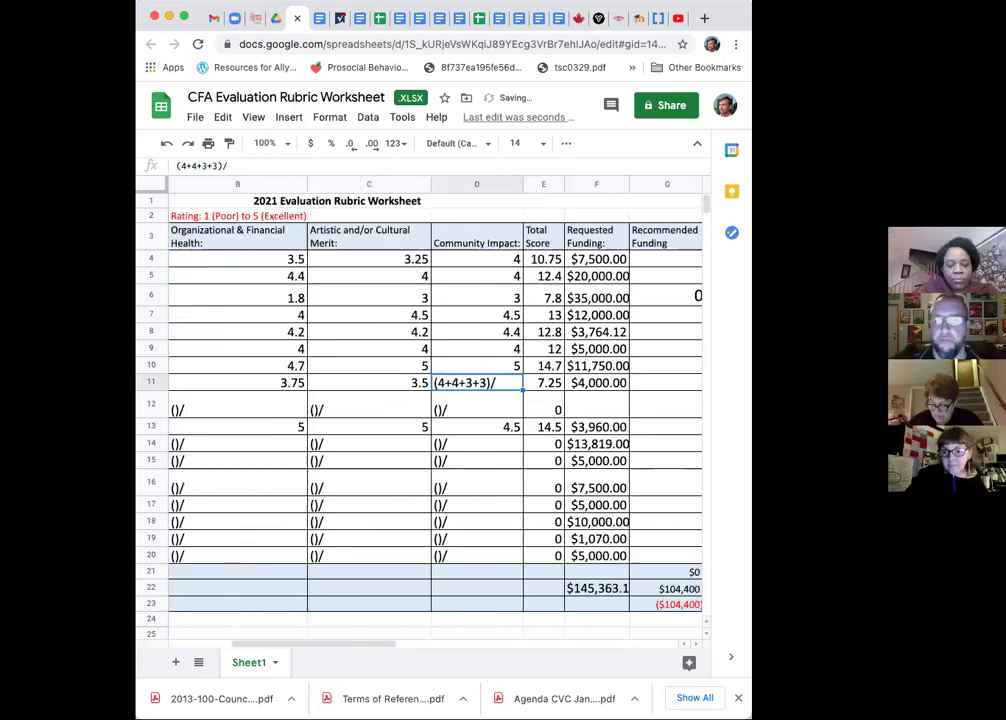
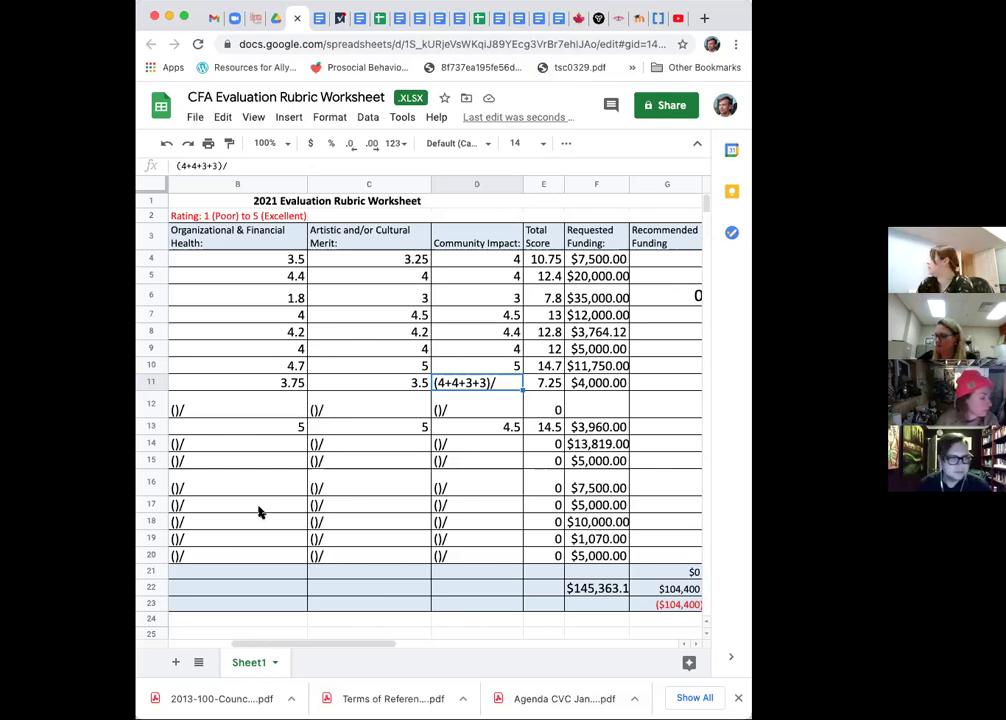
- Turn the Community Impact rating in row 11 into the averaging formula =(4+4+3+3)/4
double_click(489, 384)
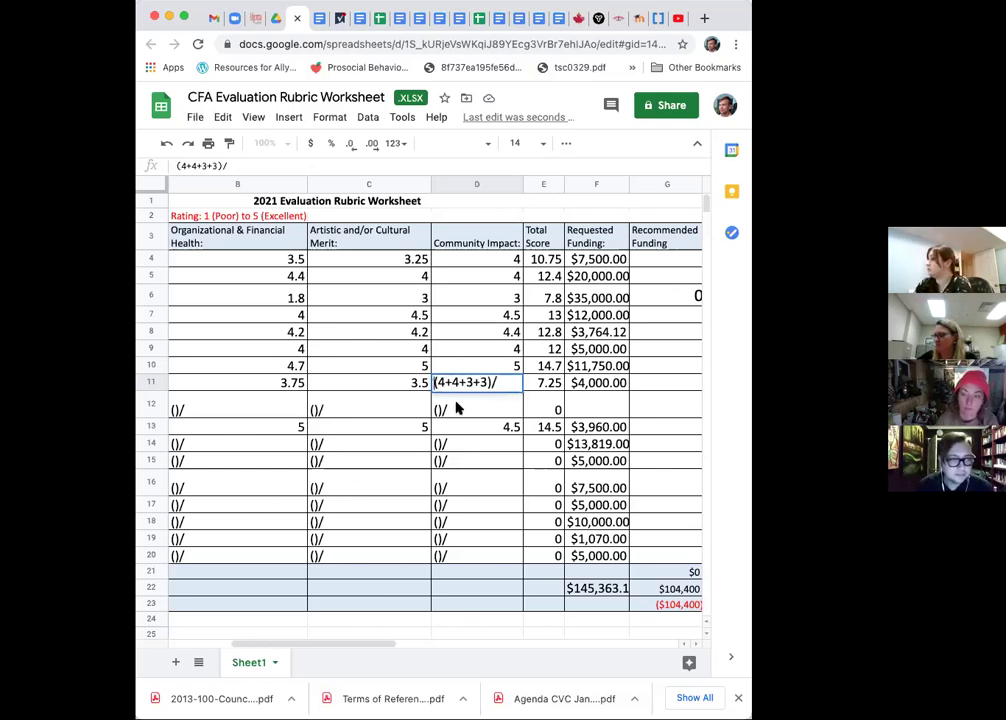
type("=")
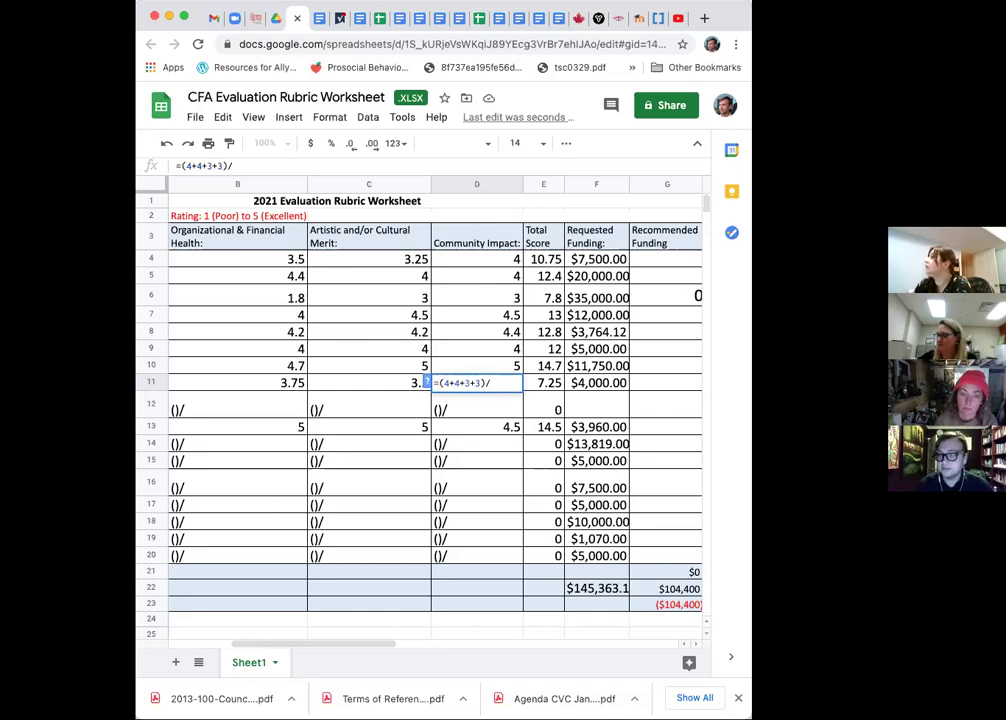
left_click(503, 385)
type("4")
key("Return")
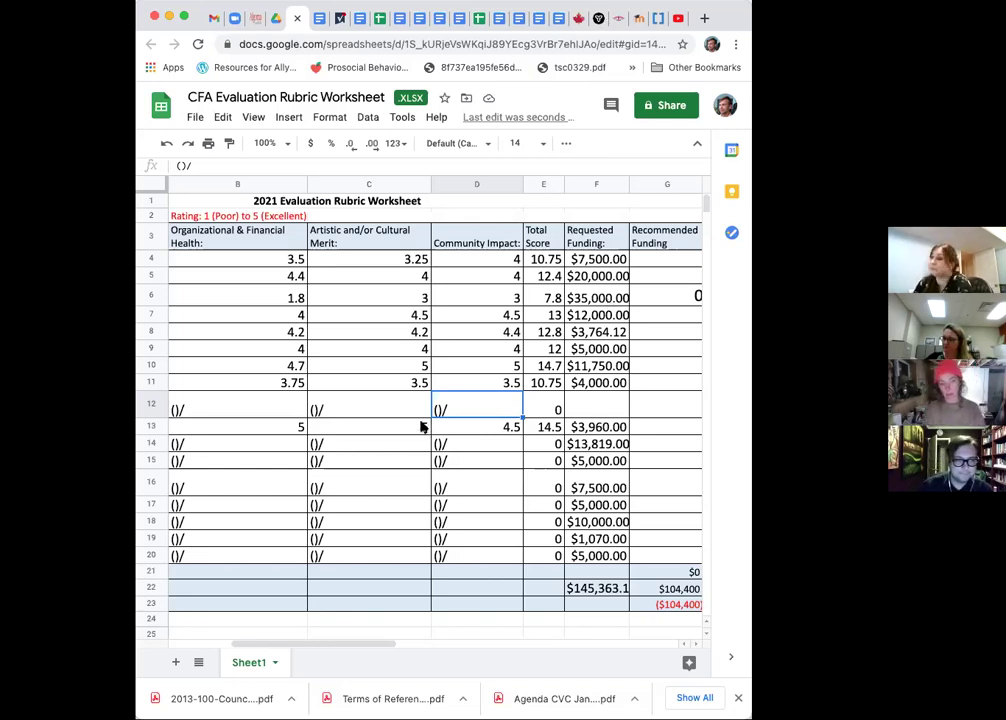
- Clear the ()/ placeholders from the three rating cells of Sault Theatre Workshop - Theatre Ontario Festival in row 12
scroll(378, 412, "left", 3)
left_click(378, 412)
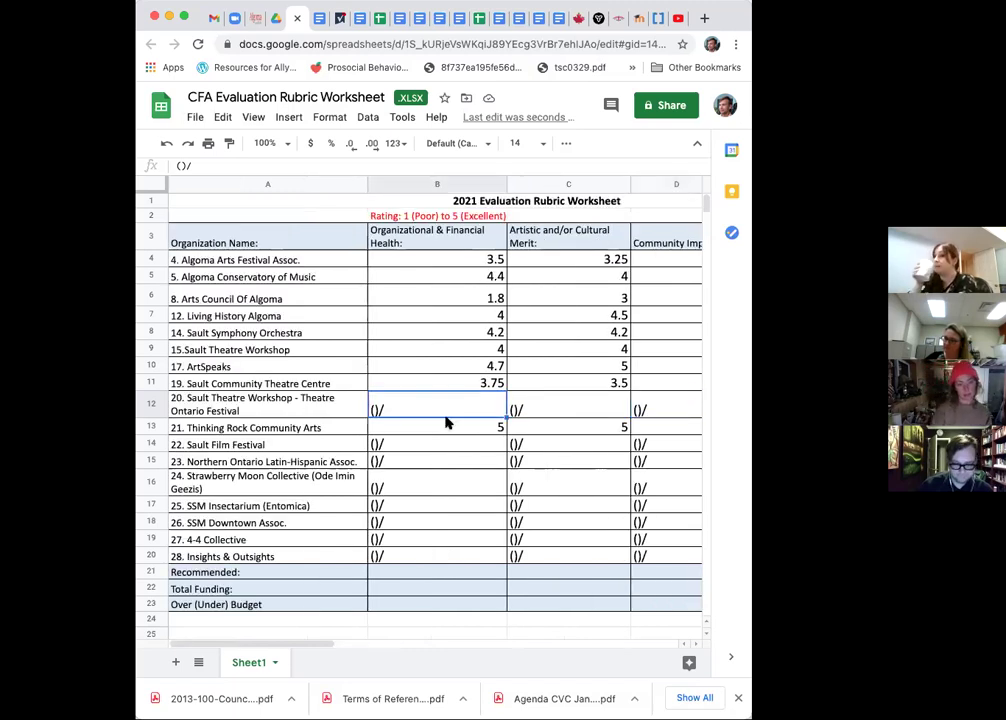
left_click(516, 411)
left_click(456, 413)
key("BackSpace")
key("Right")
key("BackSpace")
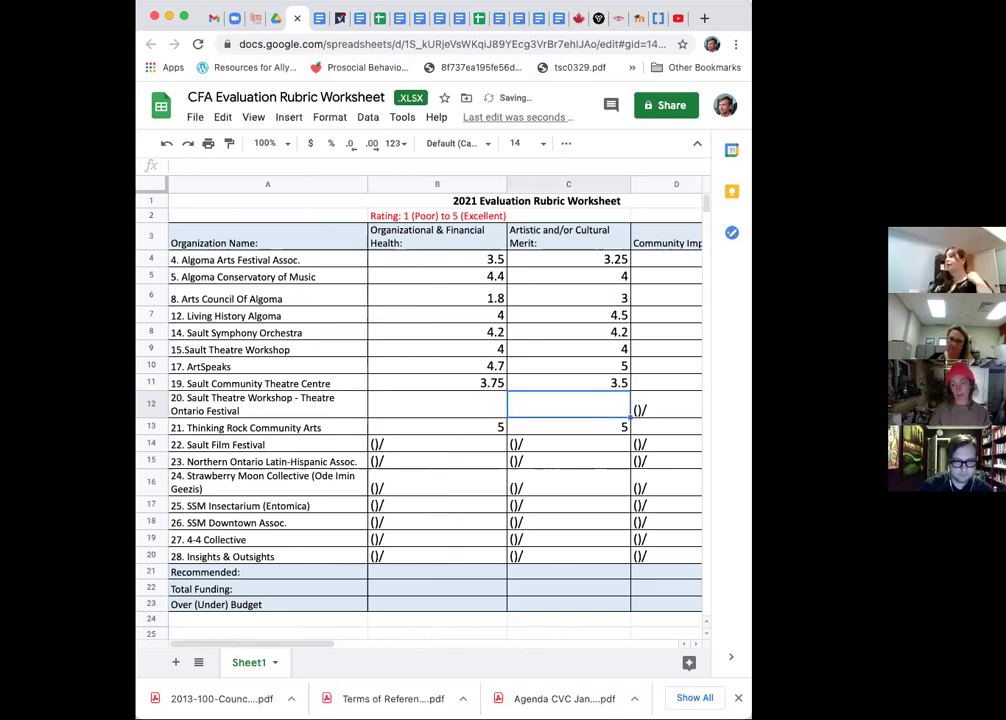
key("Right")
key("BackSpace")
key("Right")
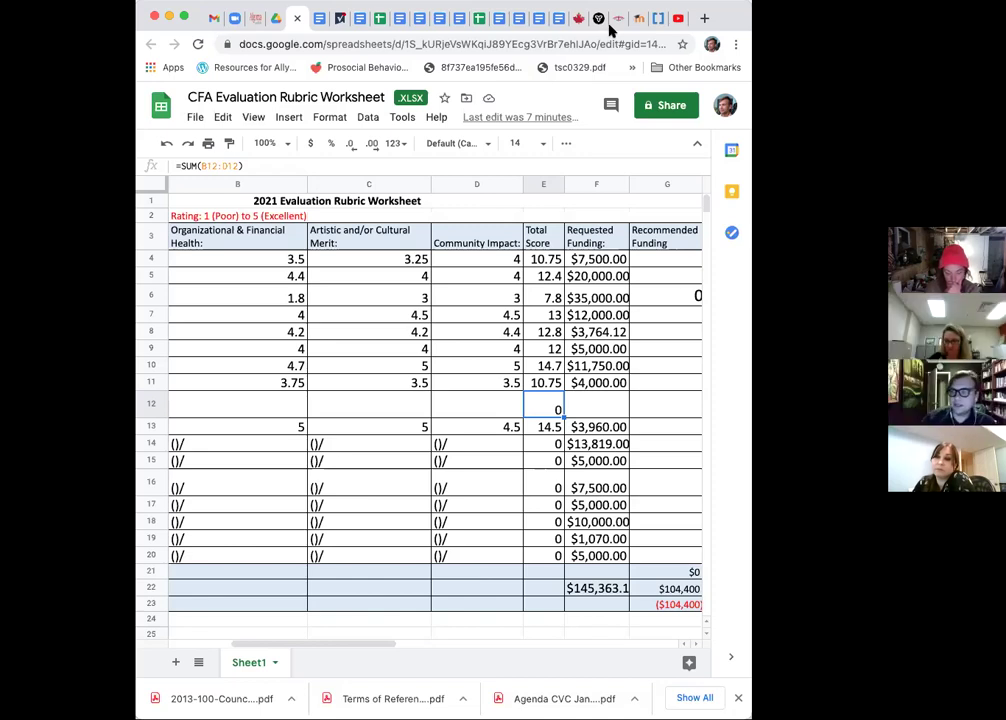
- Enter a first score of 4 for Sault Film Festival in both Organizational & Financial Health and Artistic and/or Cultural Merit, making each (4)/
scroll(375, 384, "left", 3)
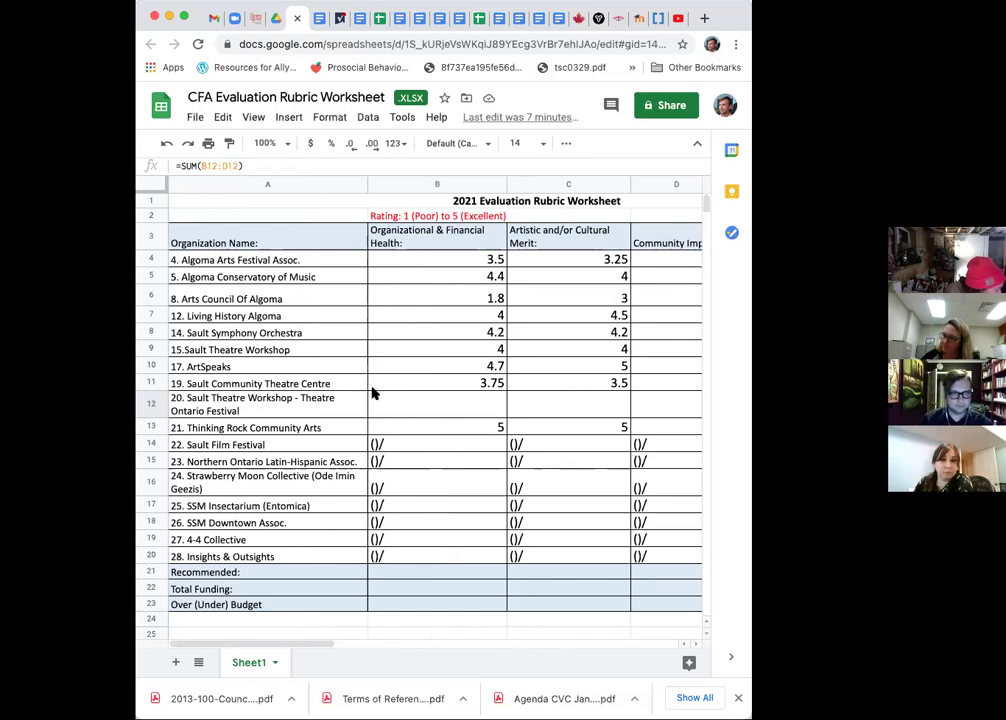
double_click(427, 443)
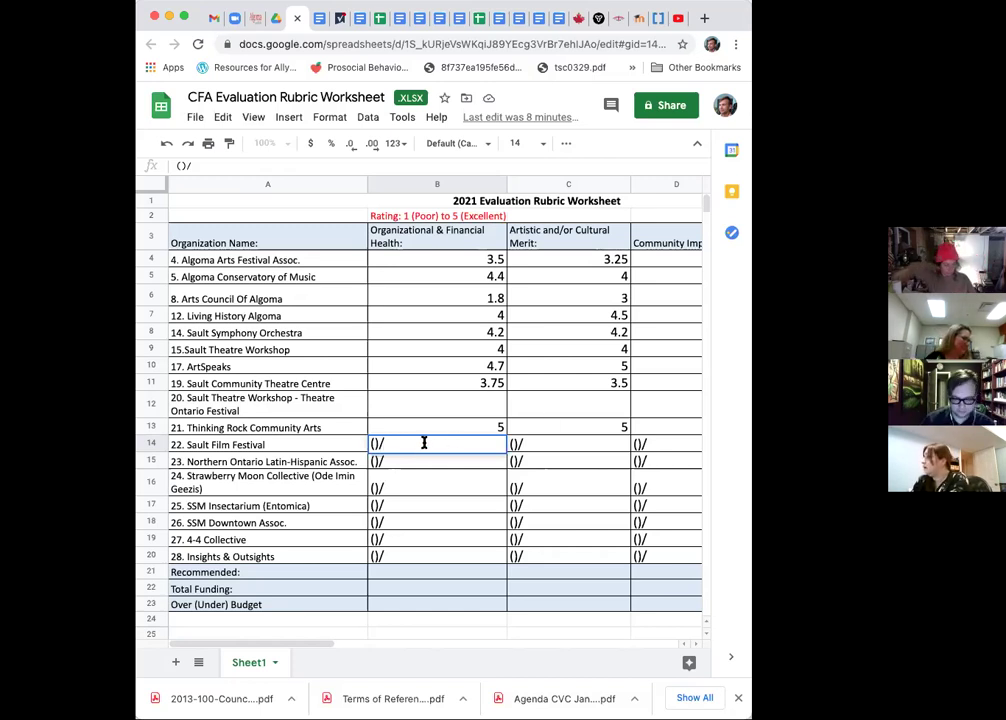
key("Home")
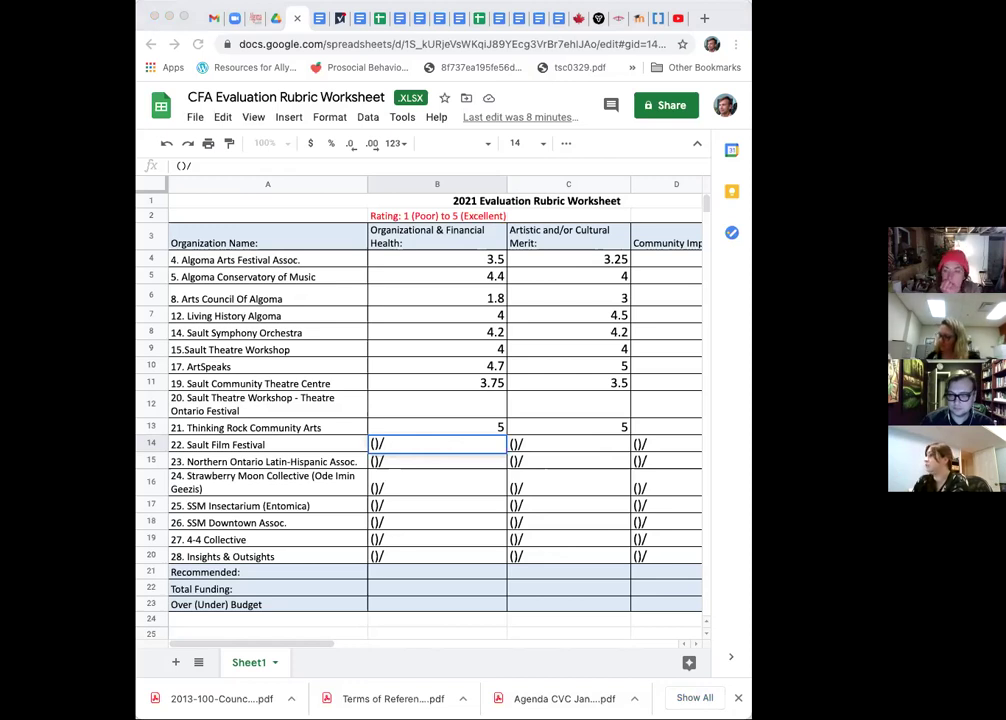
left_click(380, 446)
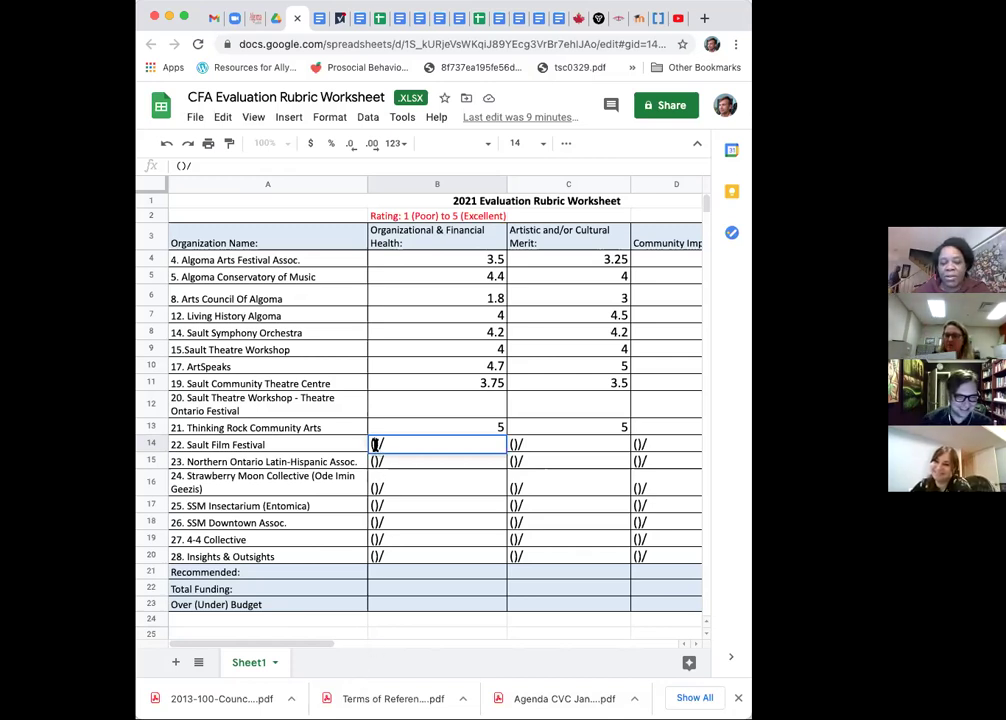
double_click(375, 444)
type("4")
left_click(514, 447)
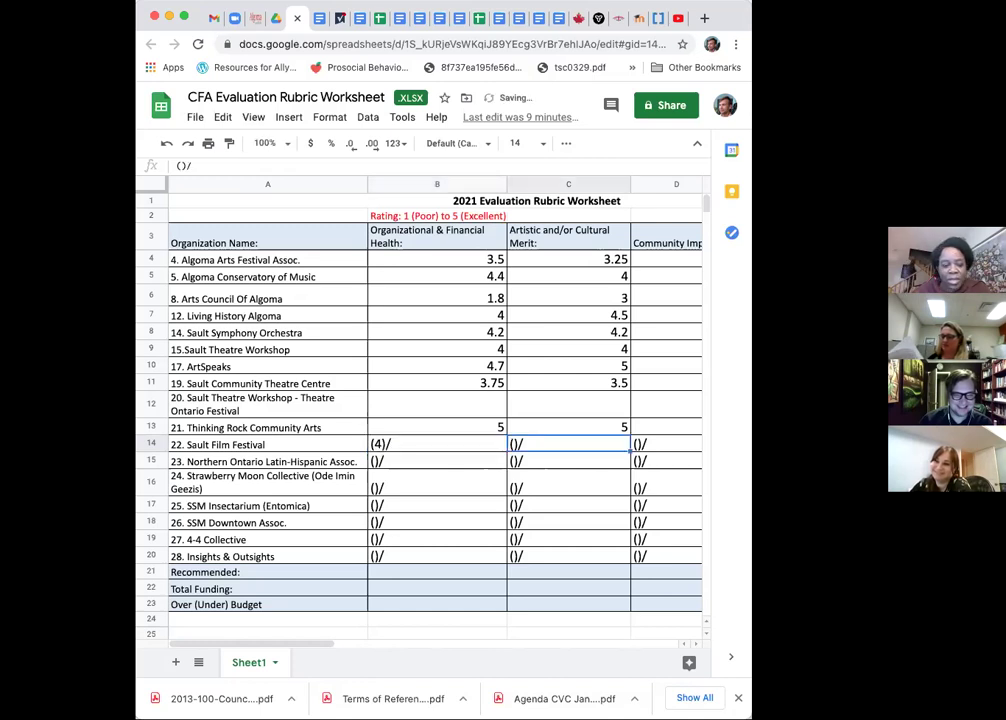
double_click(514, 447)
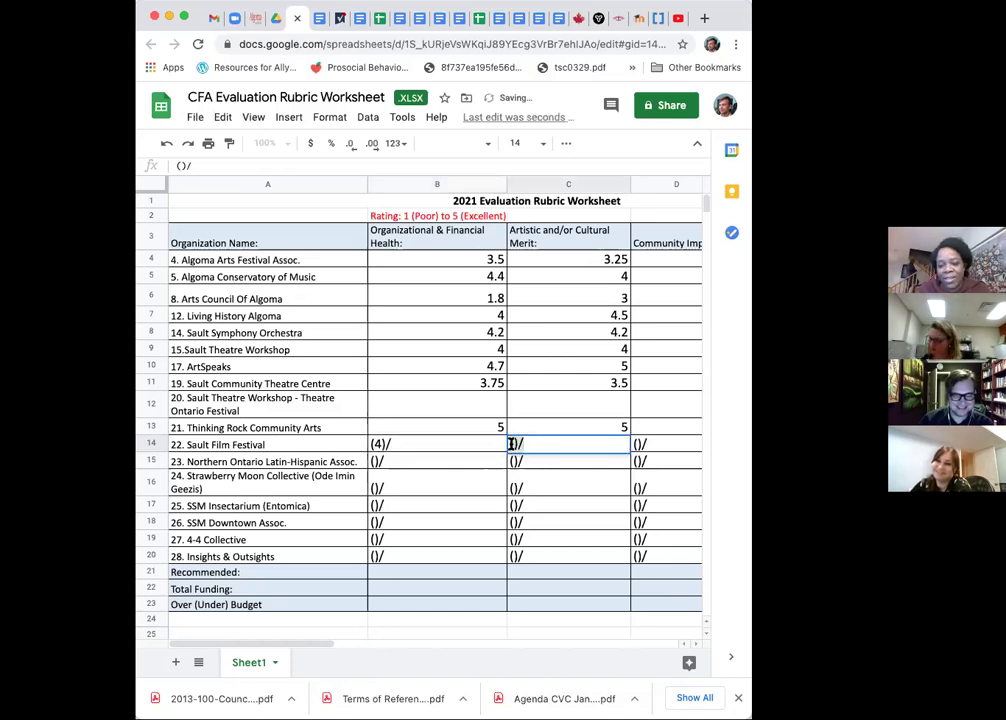
type("4")
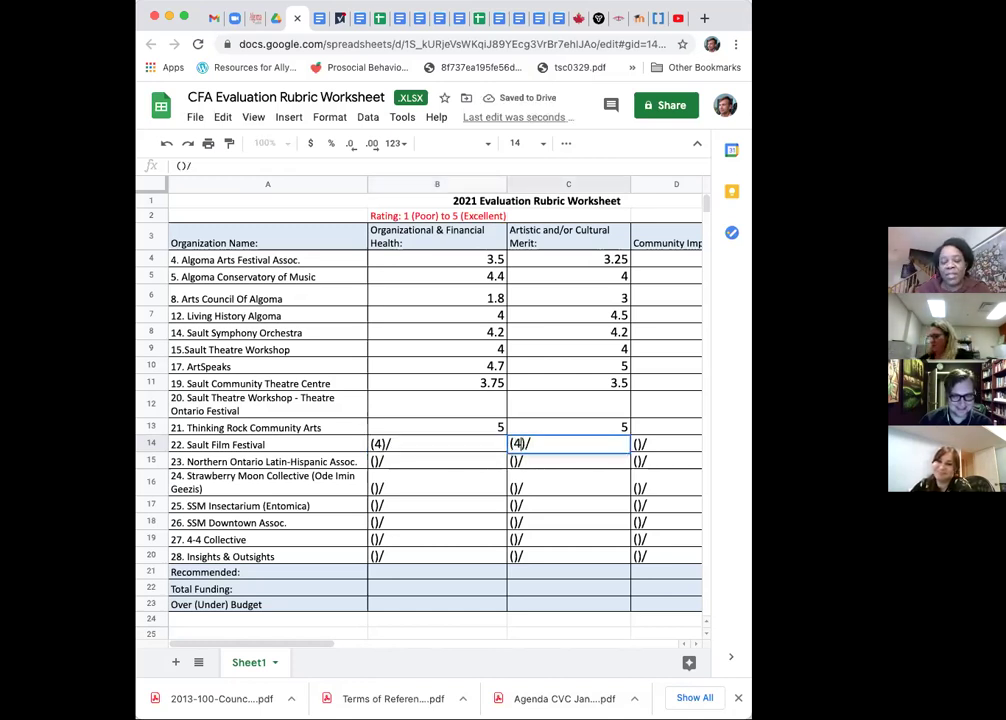
key("Tab")
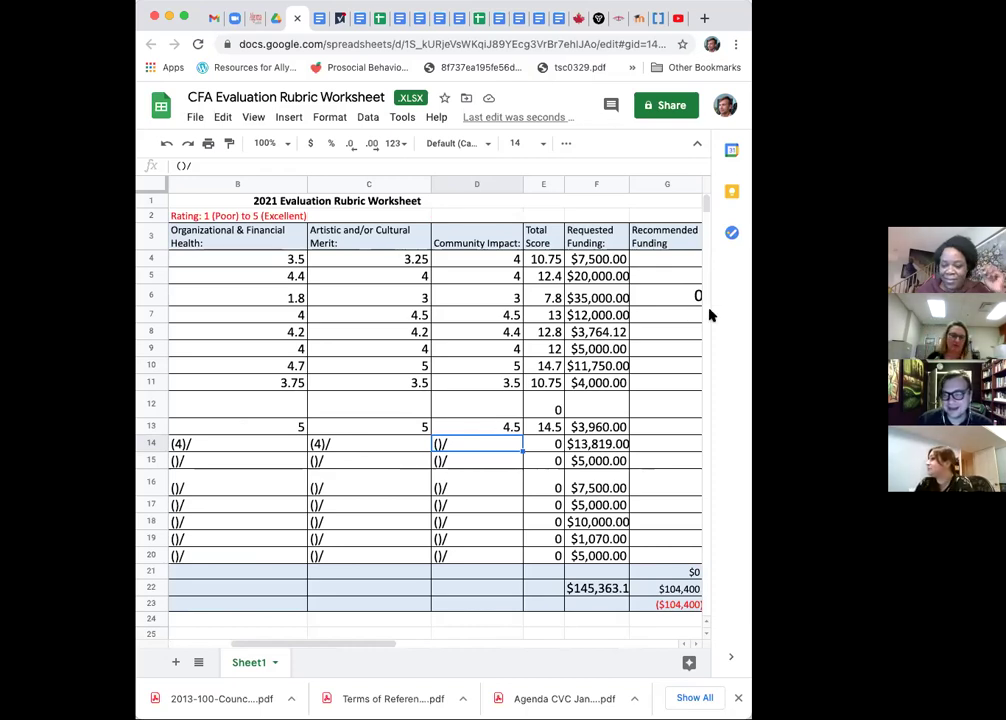
- Enter a first score of 3 in Sault Film Festival's Community Impact rating, making it (3)/
double_click(440, 448)
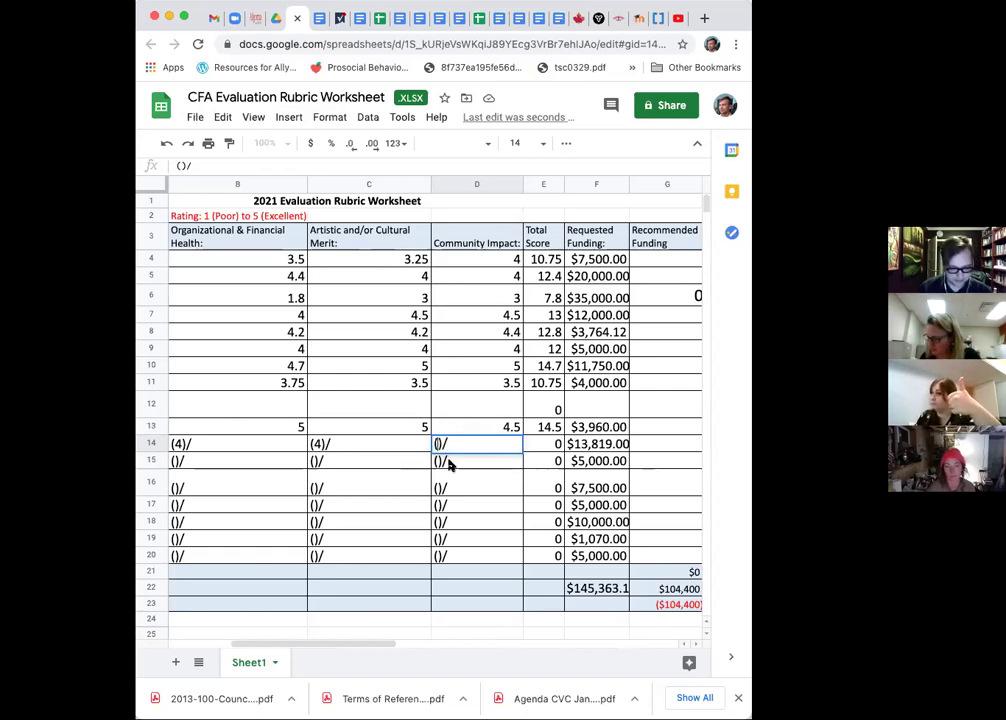
type("3")
left_click(550, 450)
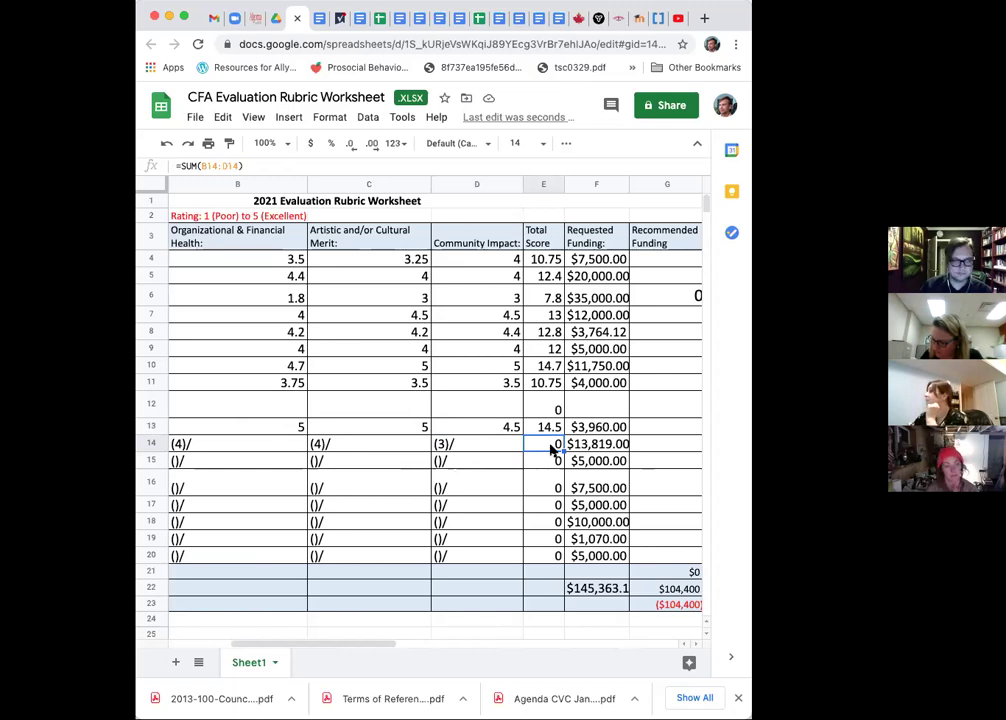
- Add a second score of 5 to Sault Film Festival's Organizational & Financial Health rating, making it (4+5)/
scroll(549, 452, "left", 5)
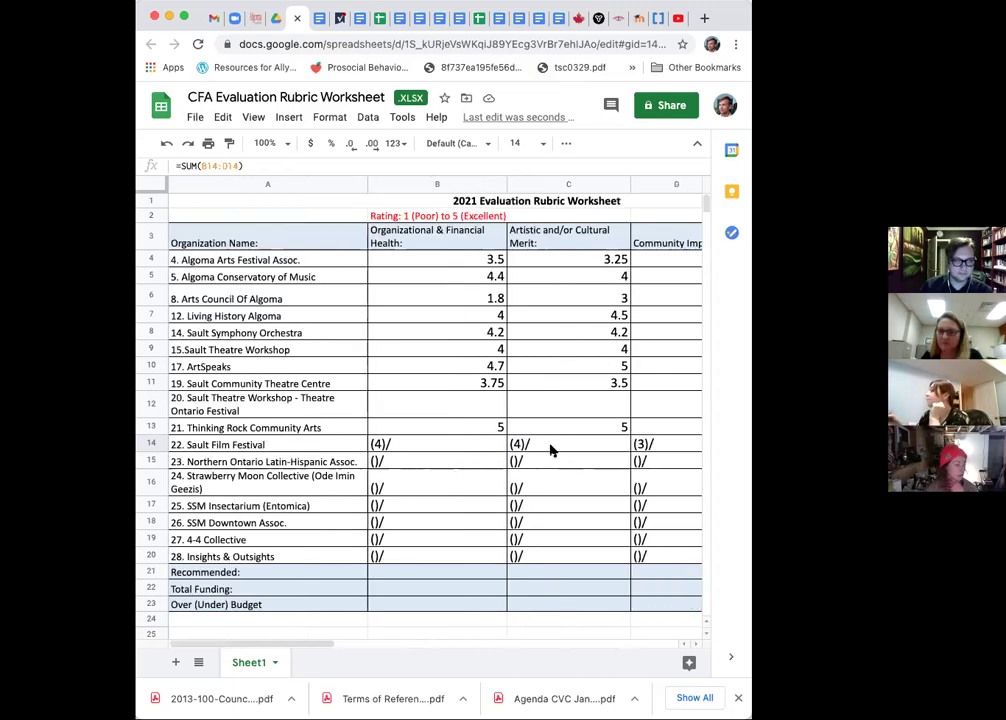
left_click(442, 452)
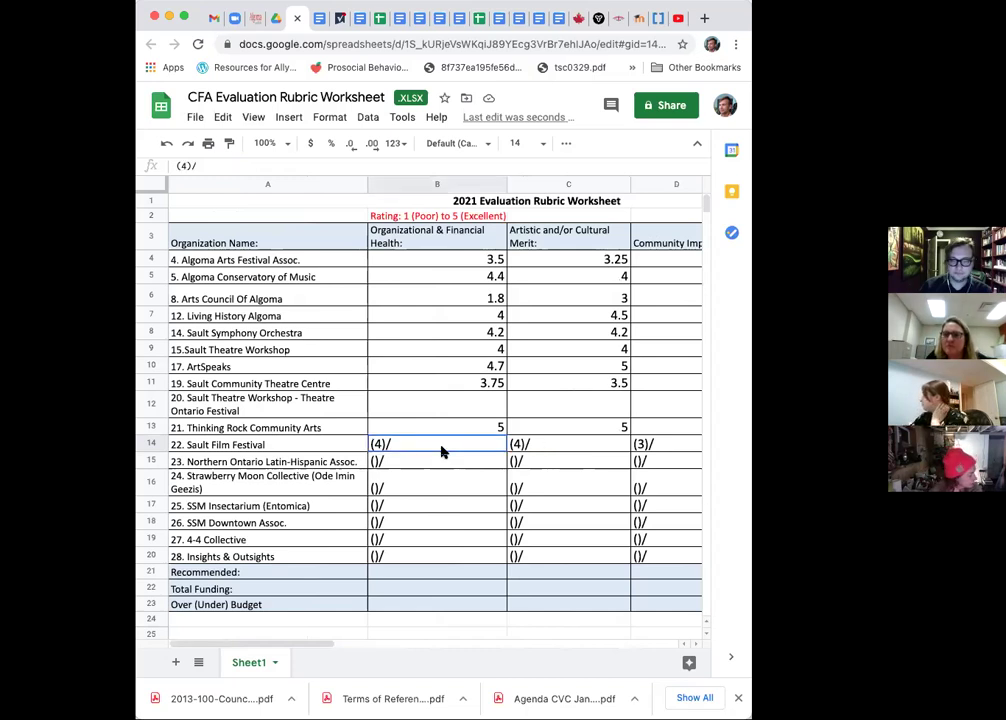
left_click(486, 486)
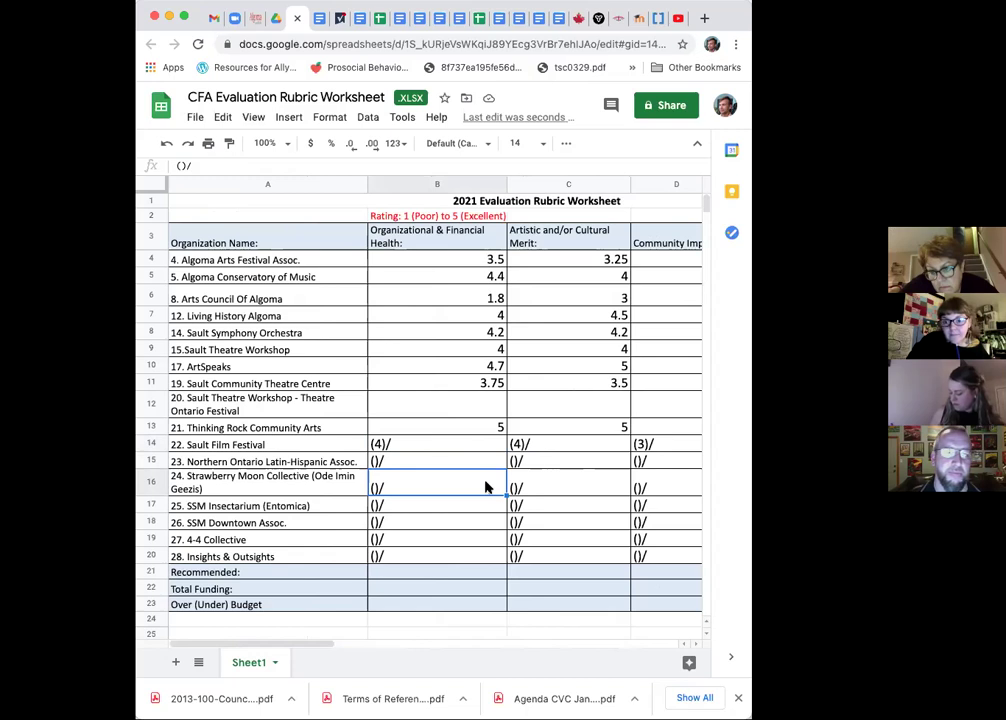
left_click(383, 445)
double_click(381, 445)
type("+5")
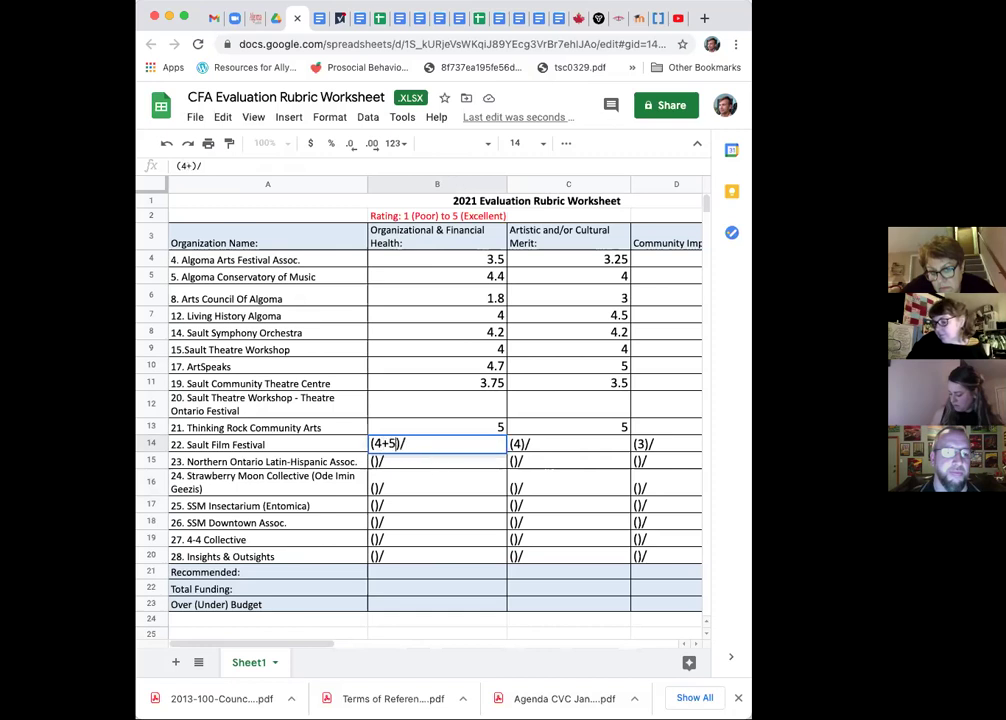
key("Tab")
- Add a second score of 3 to Sault Film Festival's Artistic and/or Cultural Merit and 4 to its Community Impact
double_click(519, 443)
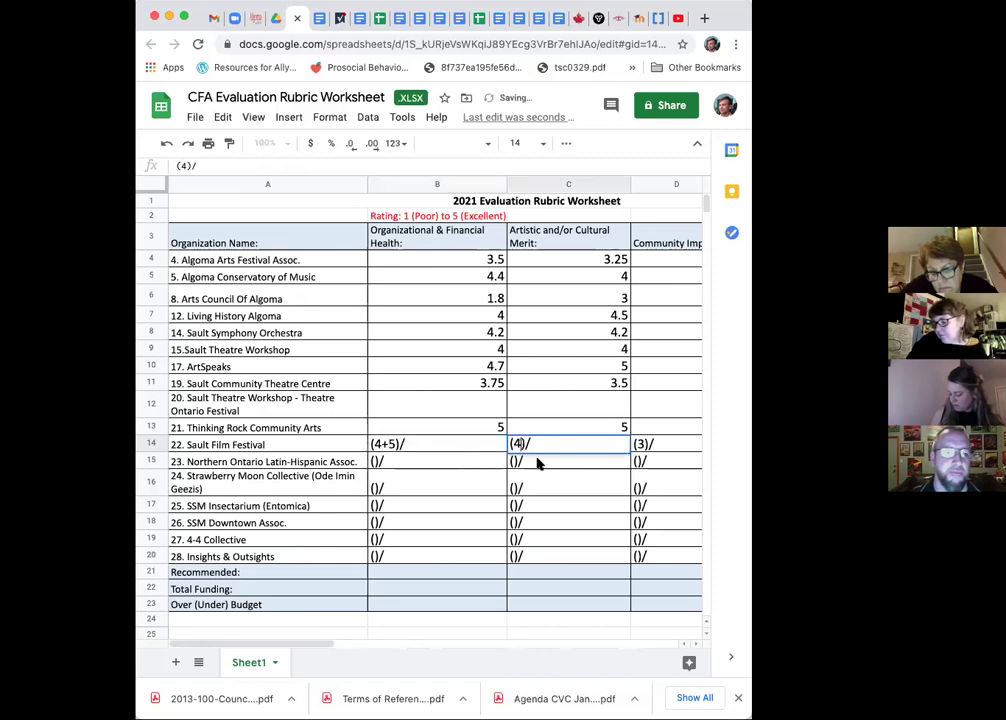
type("+3")
key("Tab")
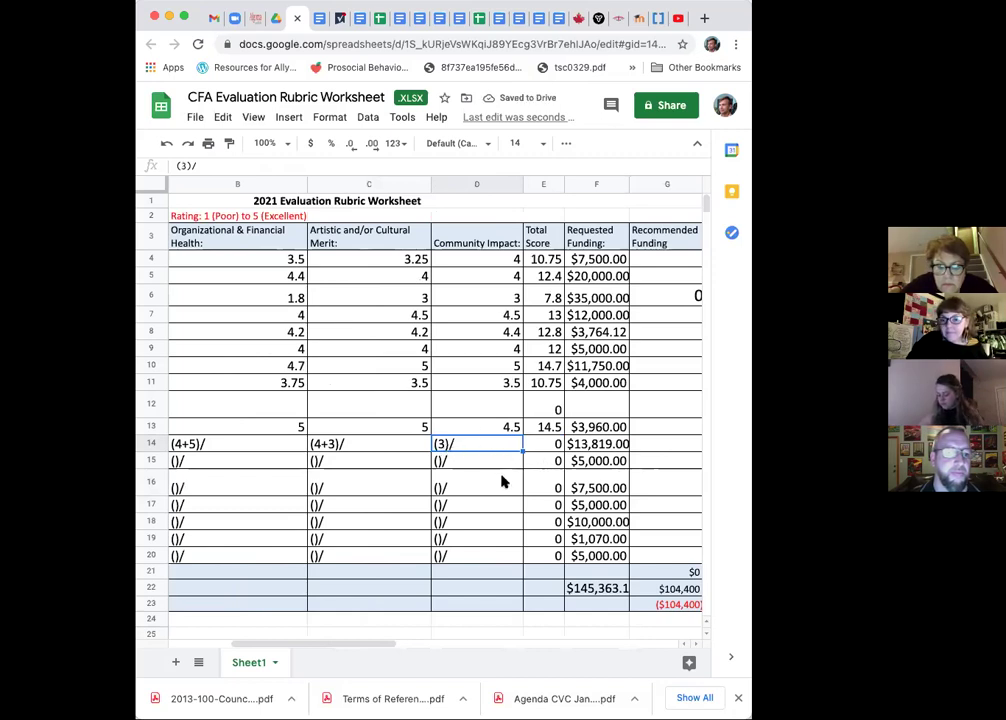
left_click(191, 165)
type("+4")
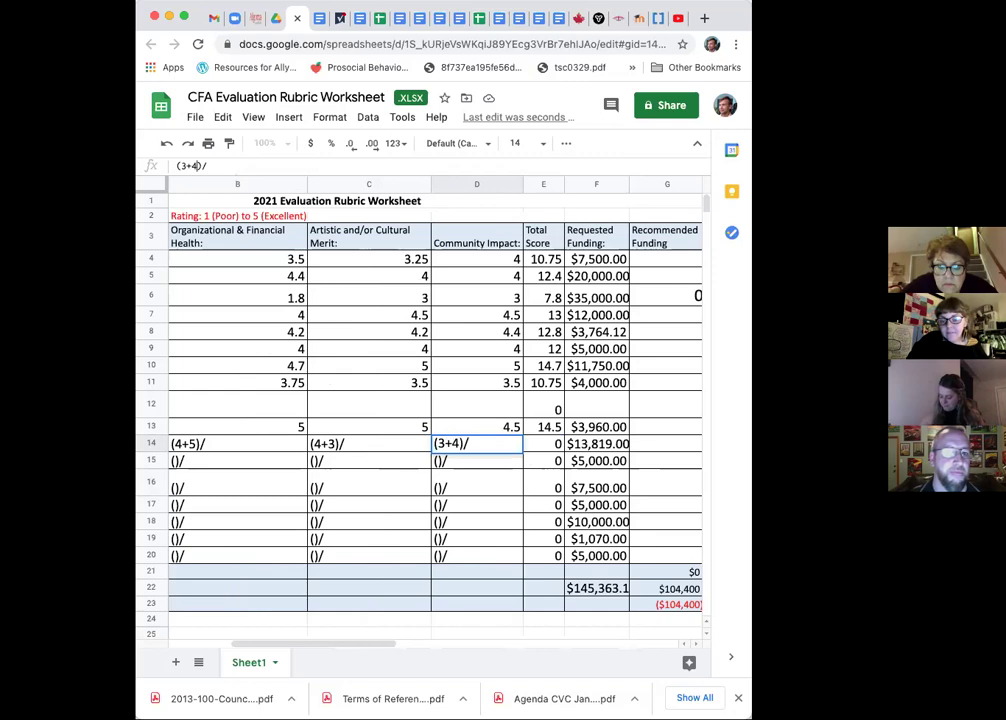
key("Return")
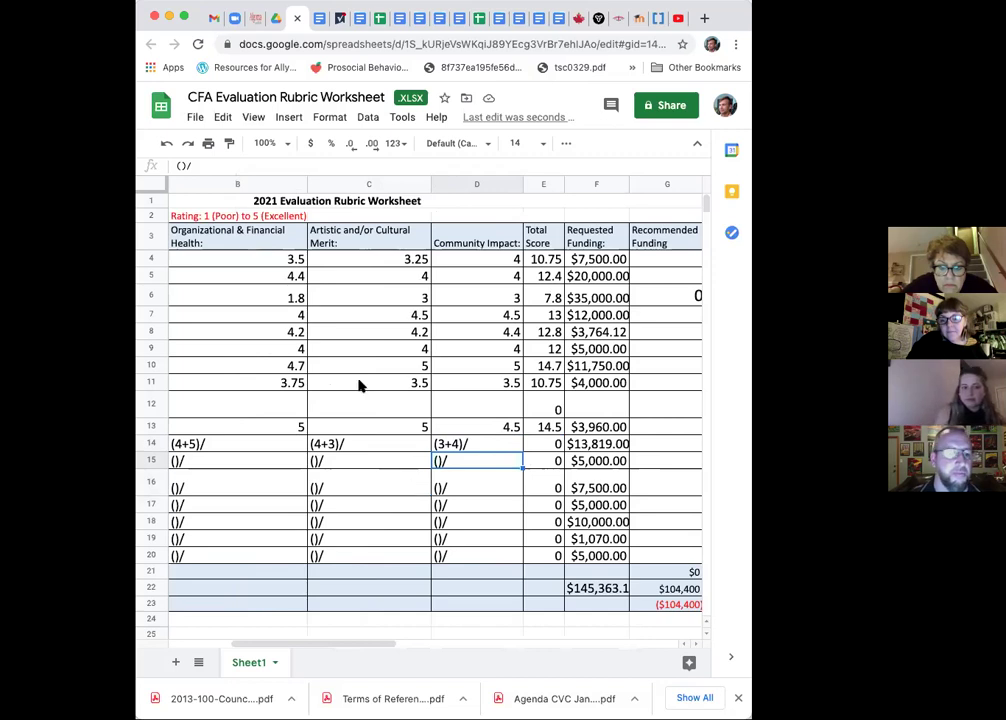
- Correct the second Artistic and/or Cultural Merit score of Sault Film Festival to 3.5, making it (4+3.5)/
left_click(389, 446)
left_click(198, 166)
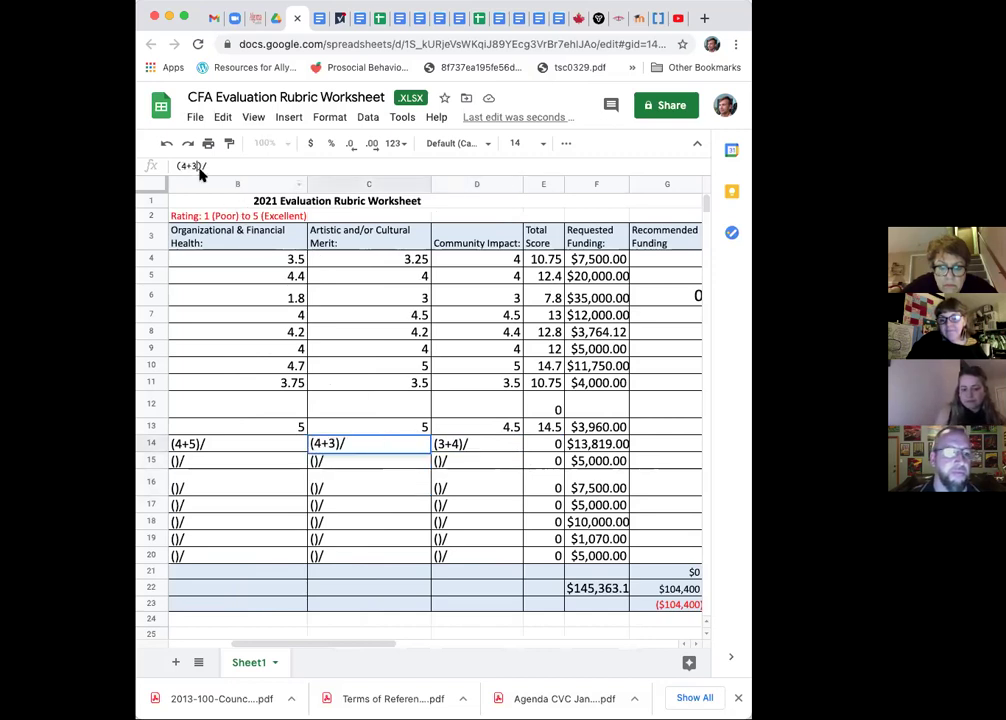
type(".5")
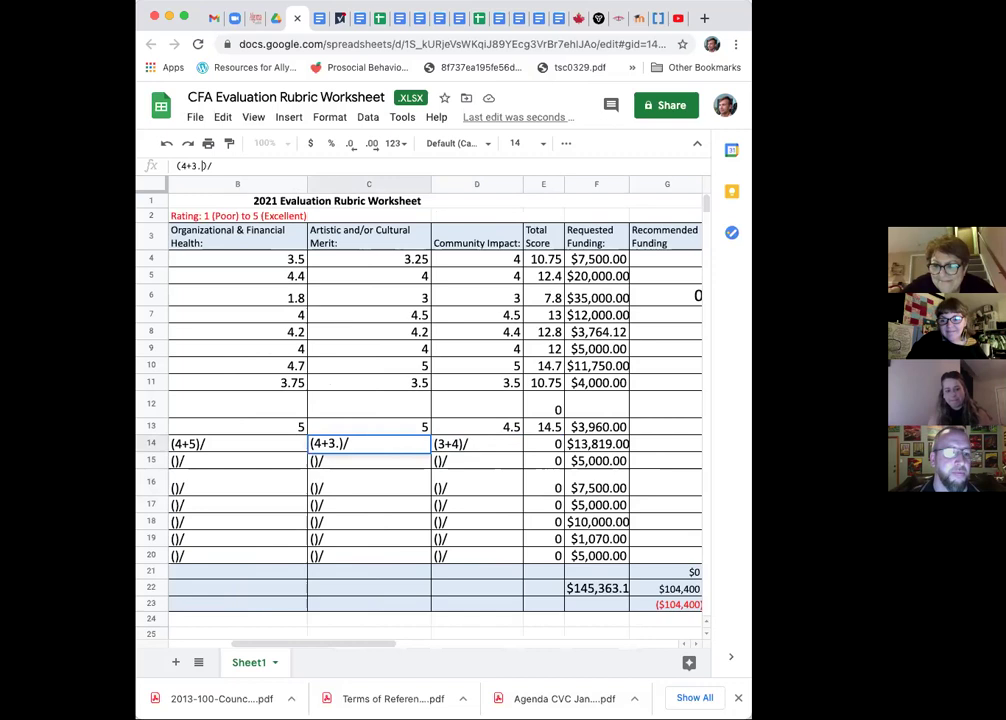
key("Tab")
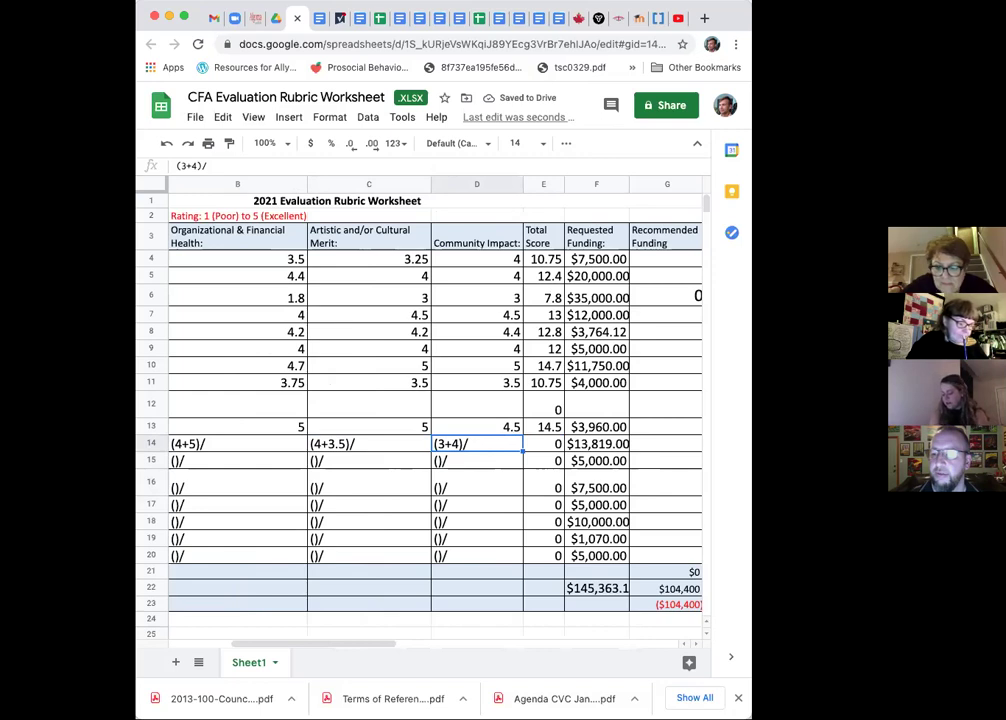
- Add a third score of 4 to Sault Film Festival's Organizational & Financial Health rating, making it (4+5+4)/
left_click(252, 449)
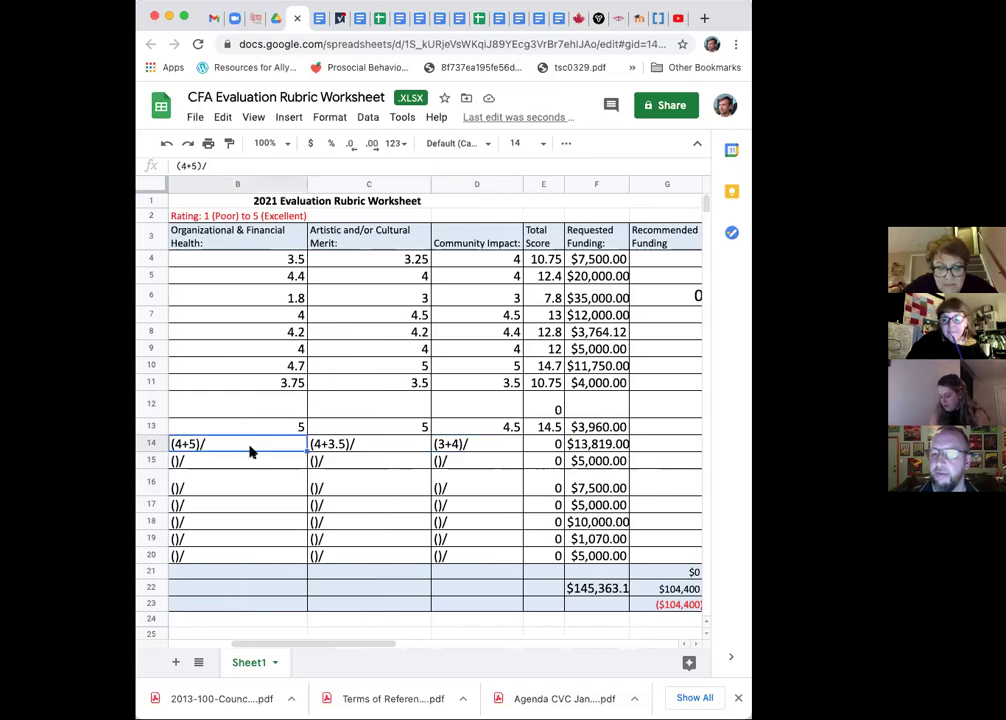
key("Return")
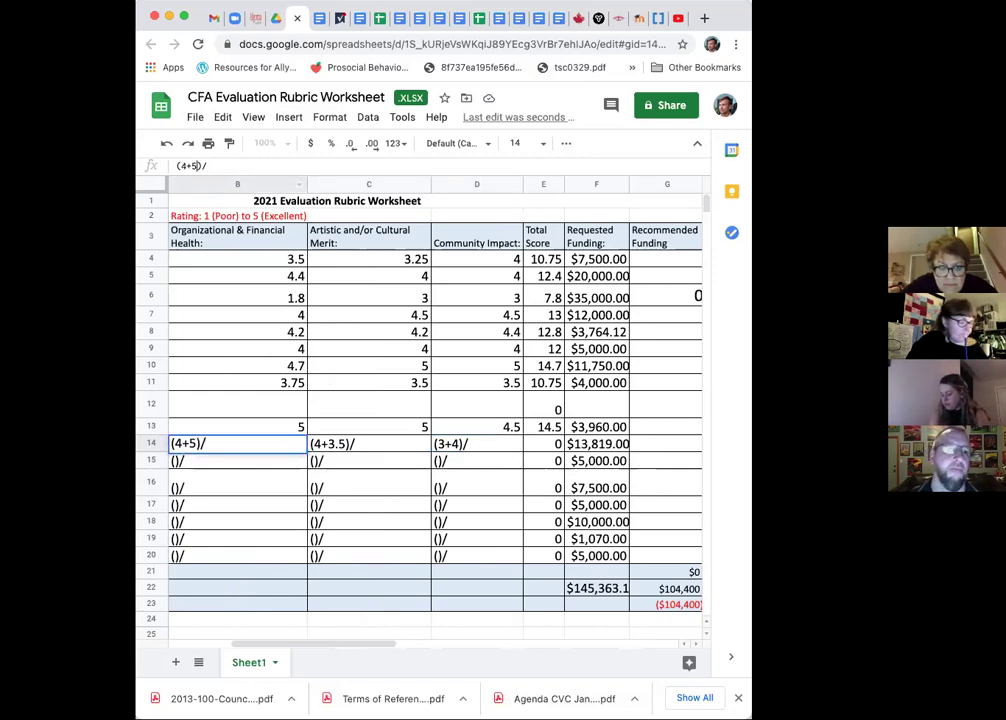
key("Left")
key("Left")
type("+4")
key("Tab")
- Add a third score of 4 to Sault Film Festival's Artistic and/or Cultural Merit and 5 to its Community Impact
left_click(210, 167)
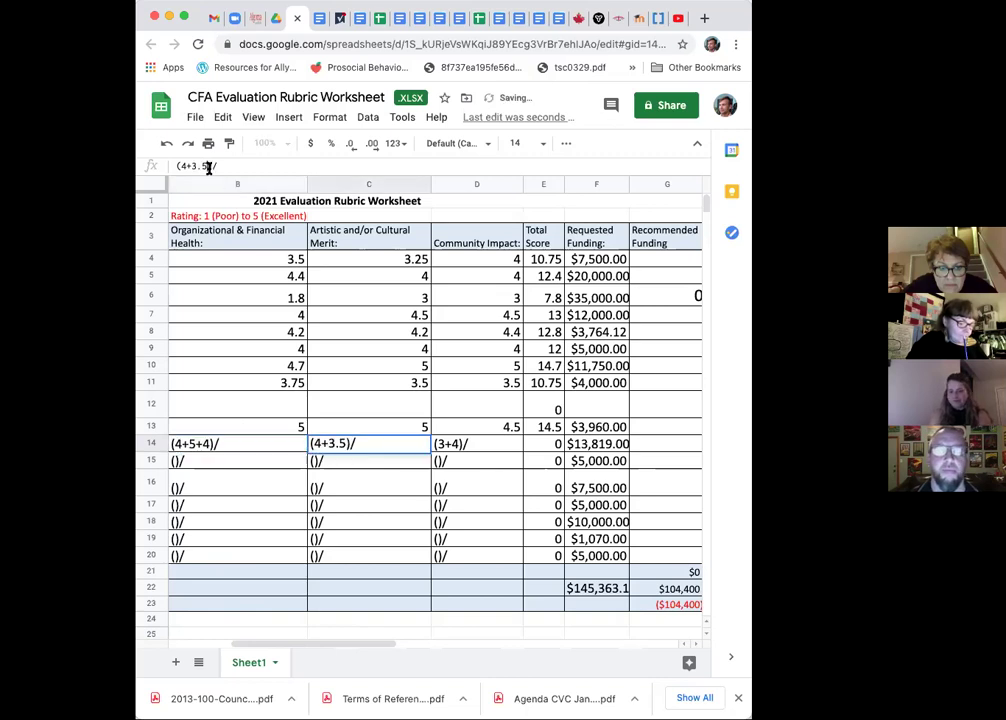
type("+4")
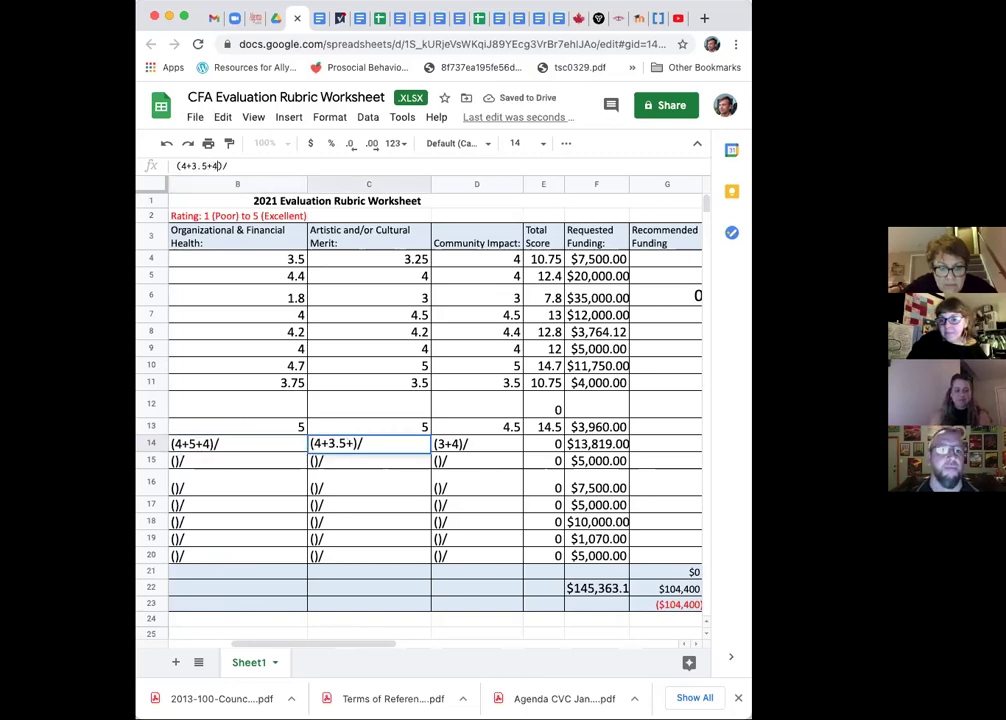
key("Tab")
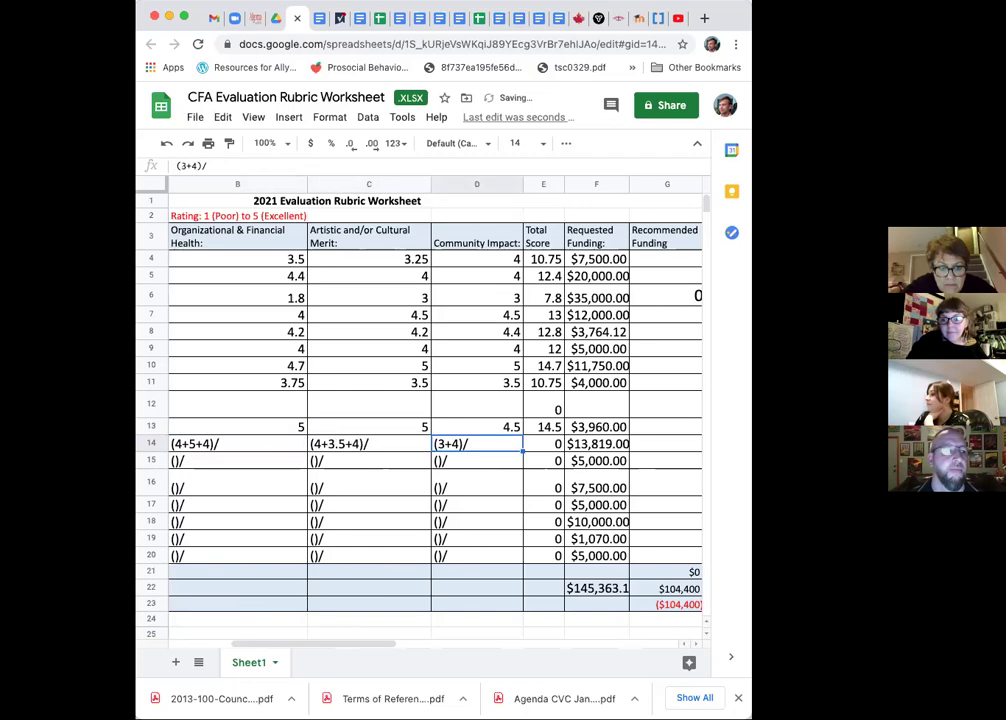
left_click(195, 166)
type("+5")
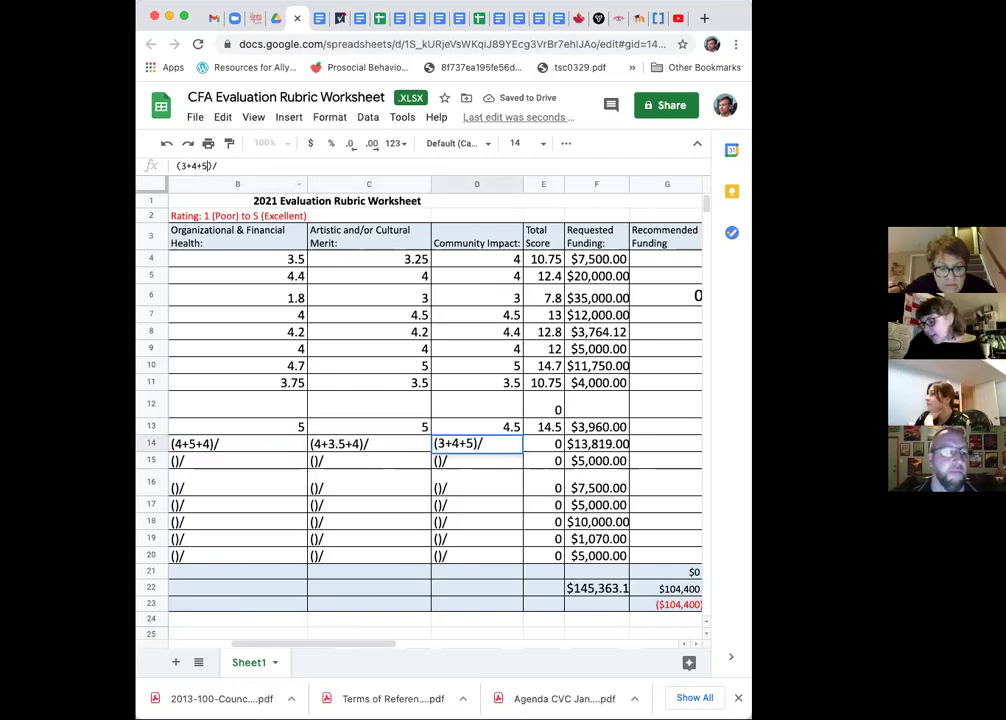
key("Return")
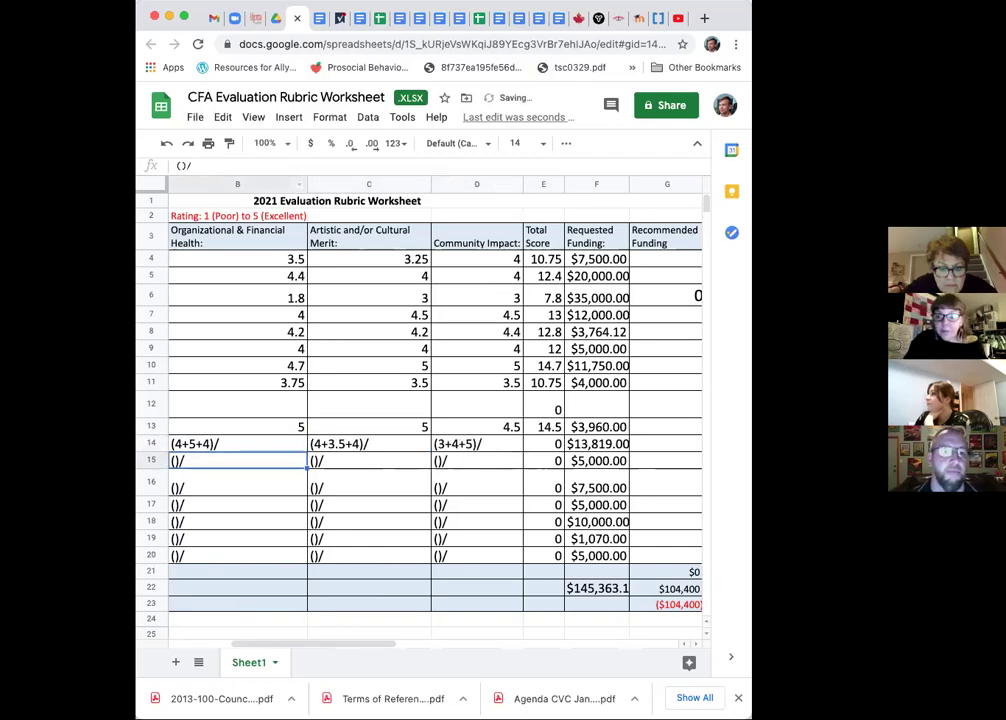
- Add a fourth score of 4 to each of the three rating cells of Sault Film Festival in row 14
key("Left")
key("Up")
key("Right")
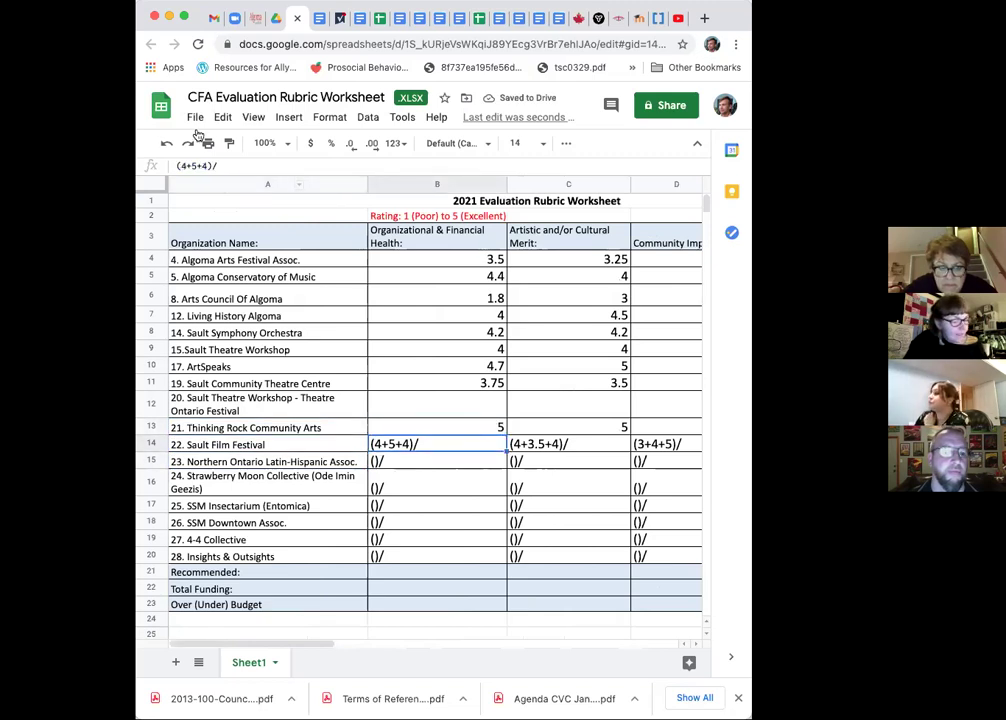
left_click(207, 166)
type("+4")
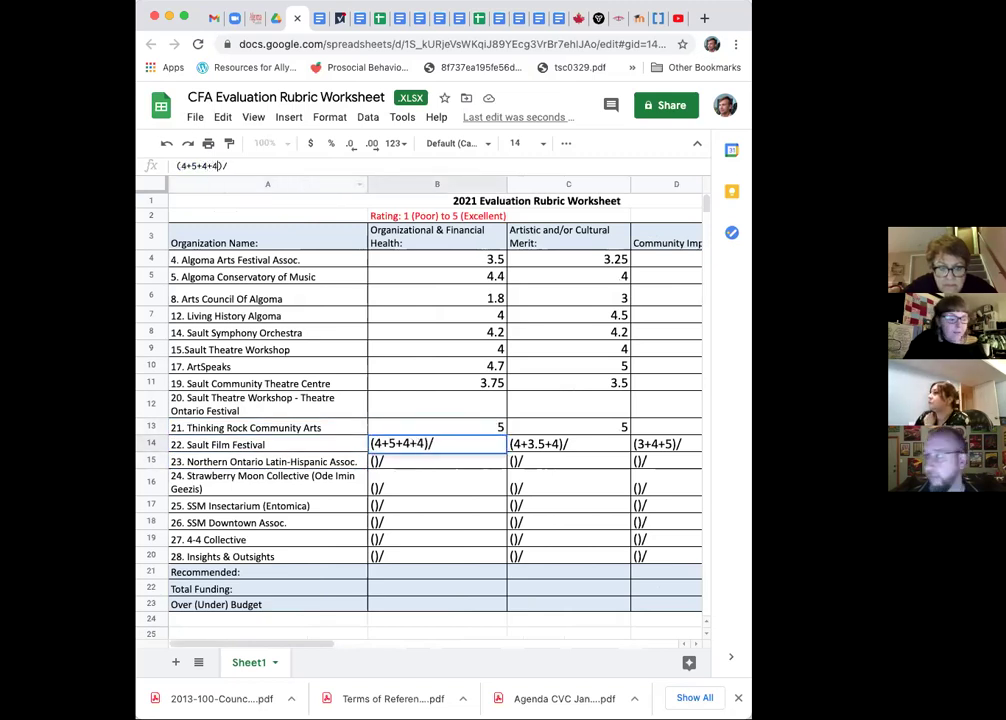
key("Tab")
left_click(204, 166)
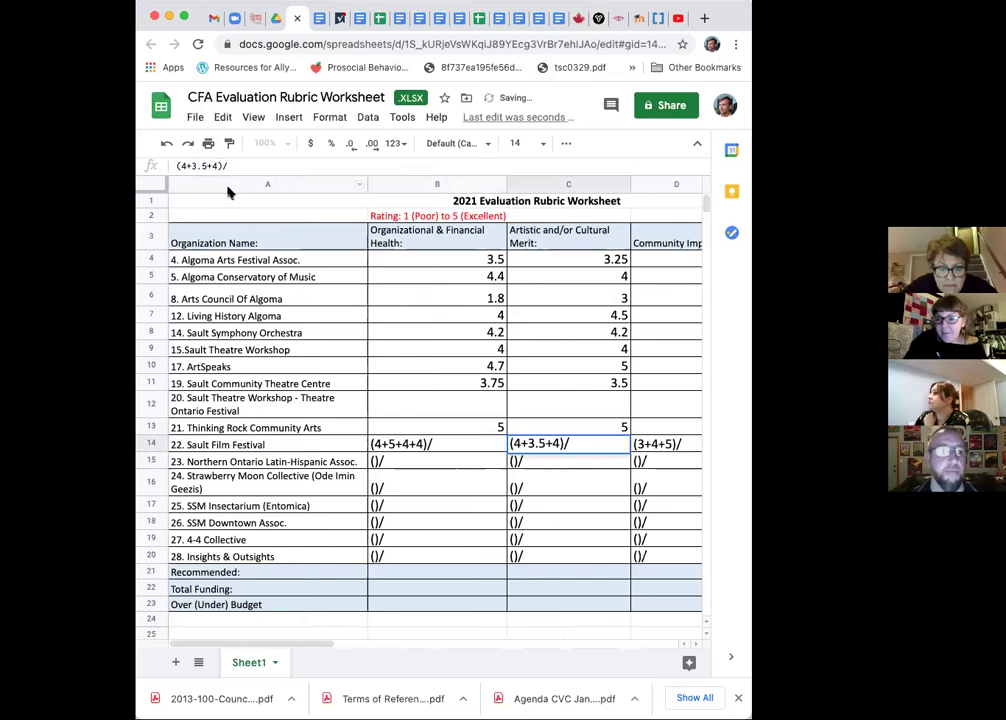
type("+4")
key("Tab")
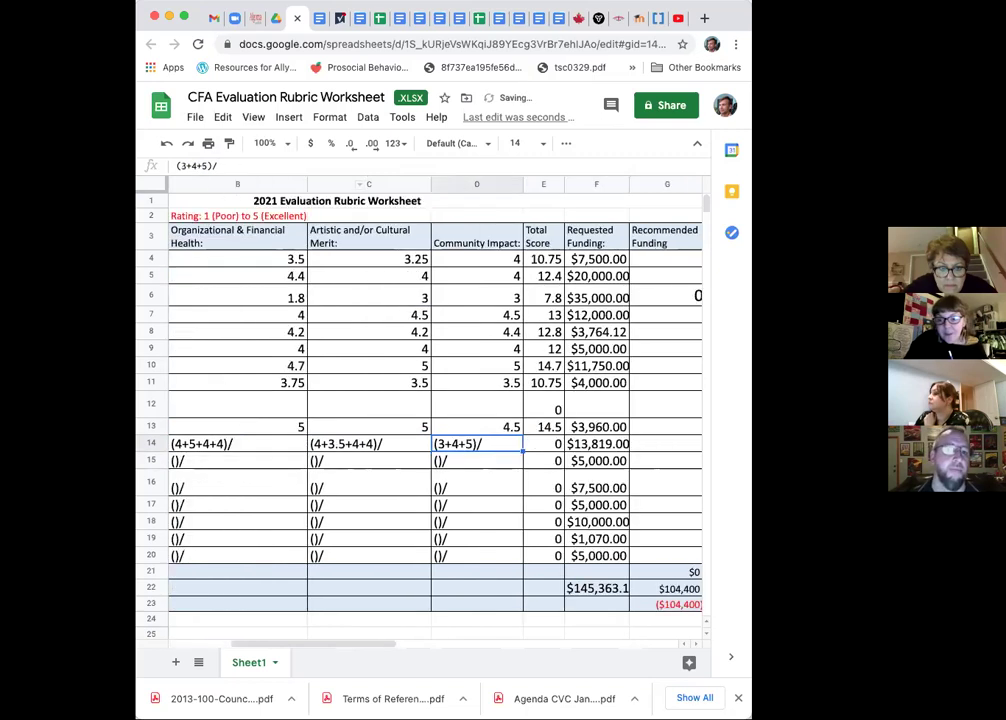
left_click(204, 166)
type("+4")
key("Return")
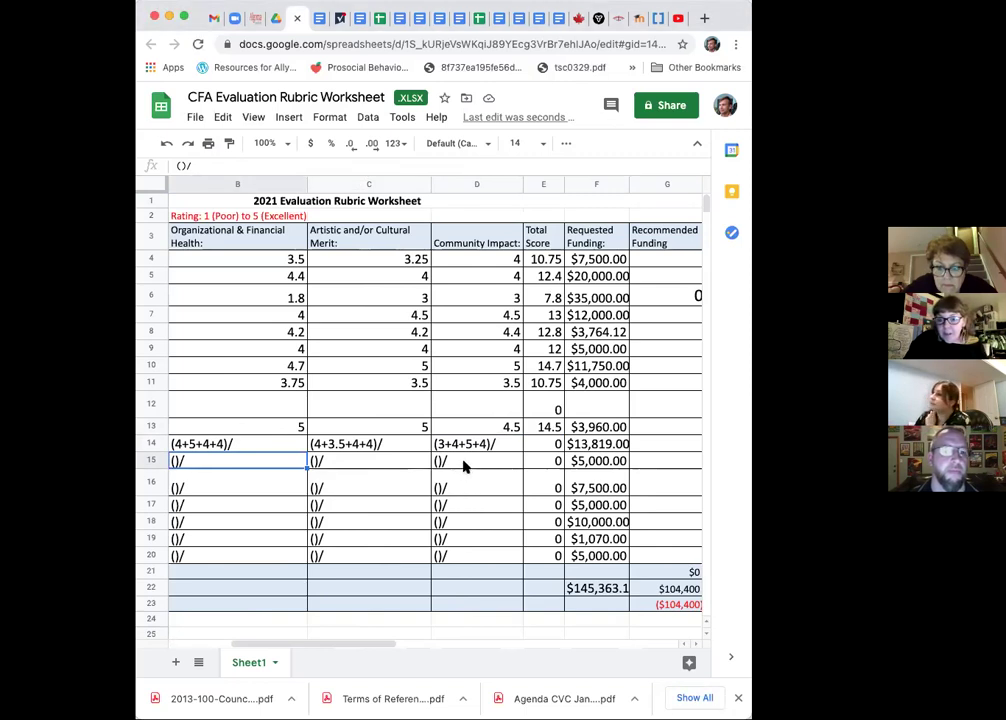
- Set the divisor to 5 in all three rating cells of Sault Film Festival
left_click(258, 445)
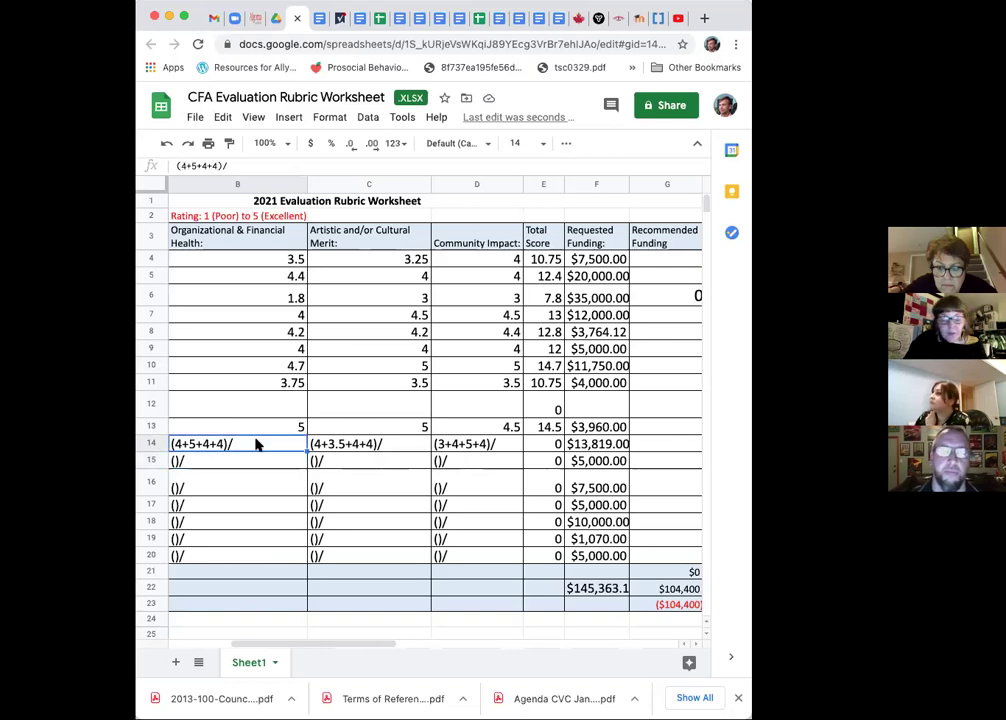
left_click(260, 163)
type("5")
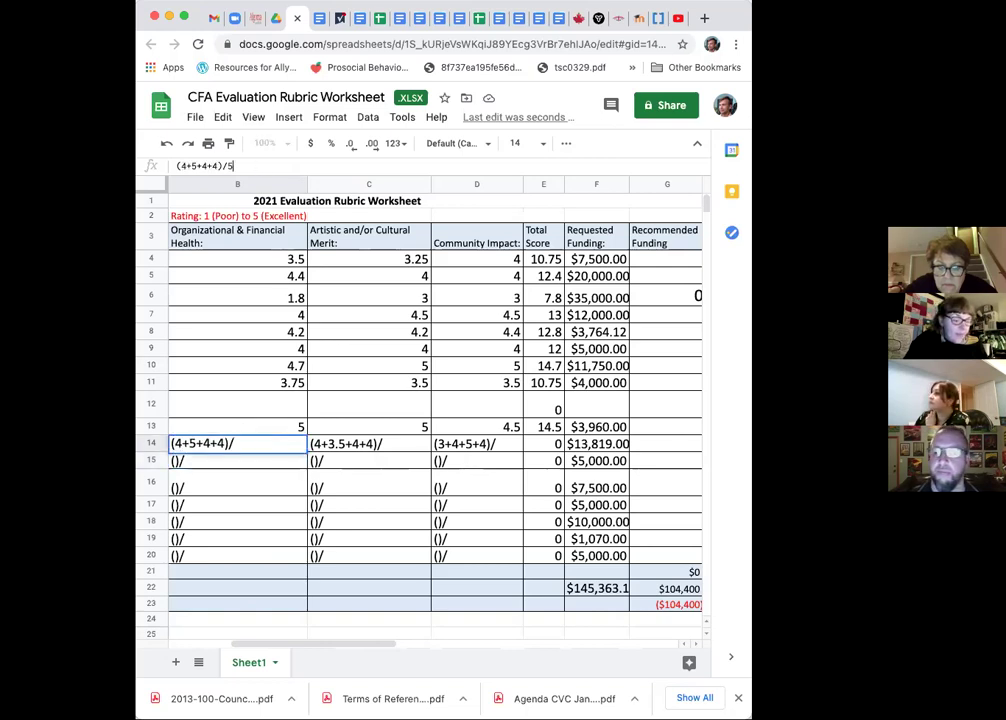
key("Tab")
left_click(272, 163)
type("5")
key("Tab")
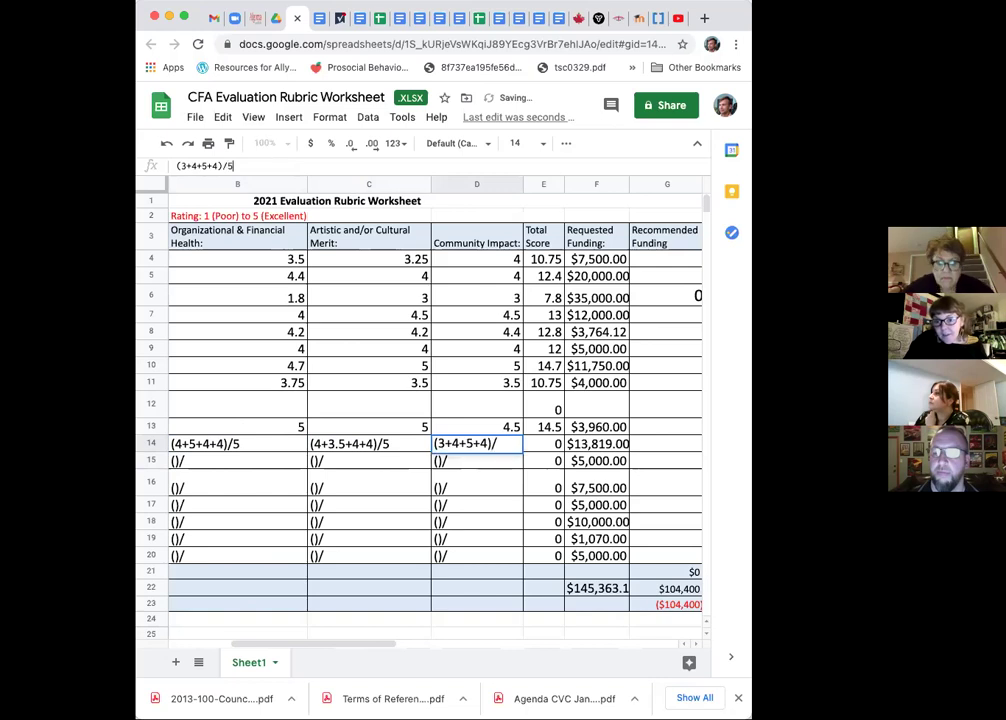
type("5")
key("Tab")
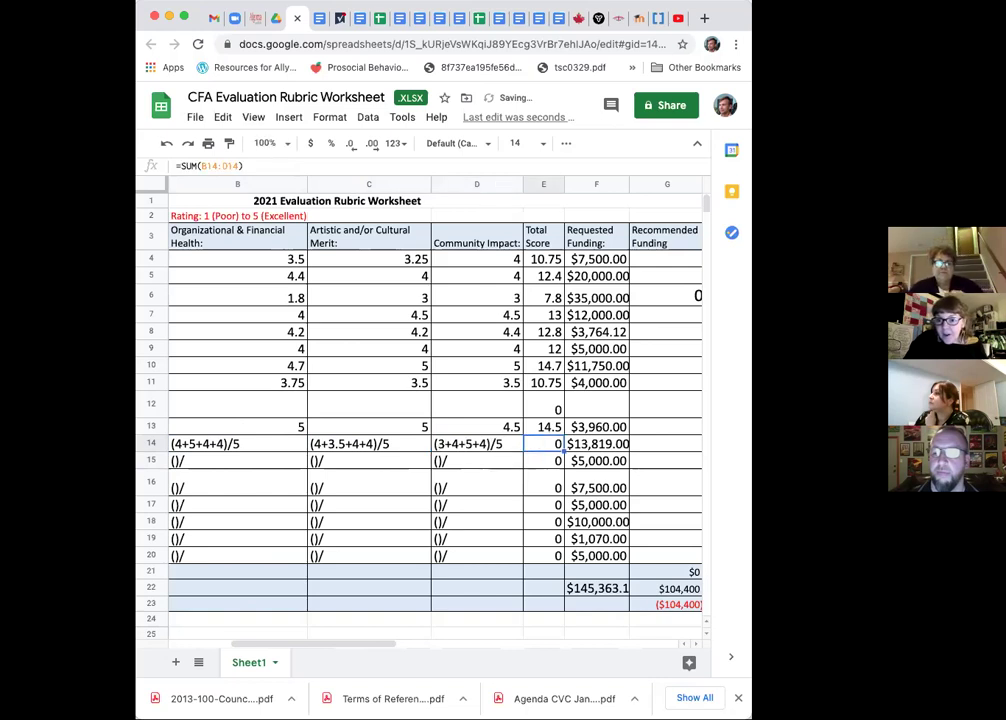
- Add a fifth score of 4 inside the parentheses of each of Sault Film Festival's three ratings
left_click(272, 448)
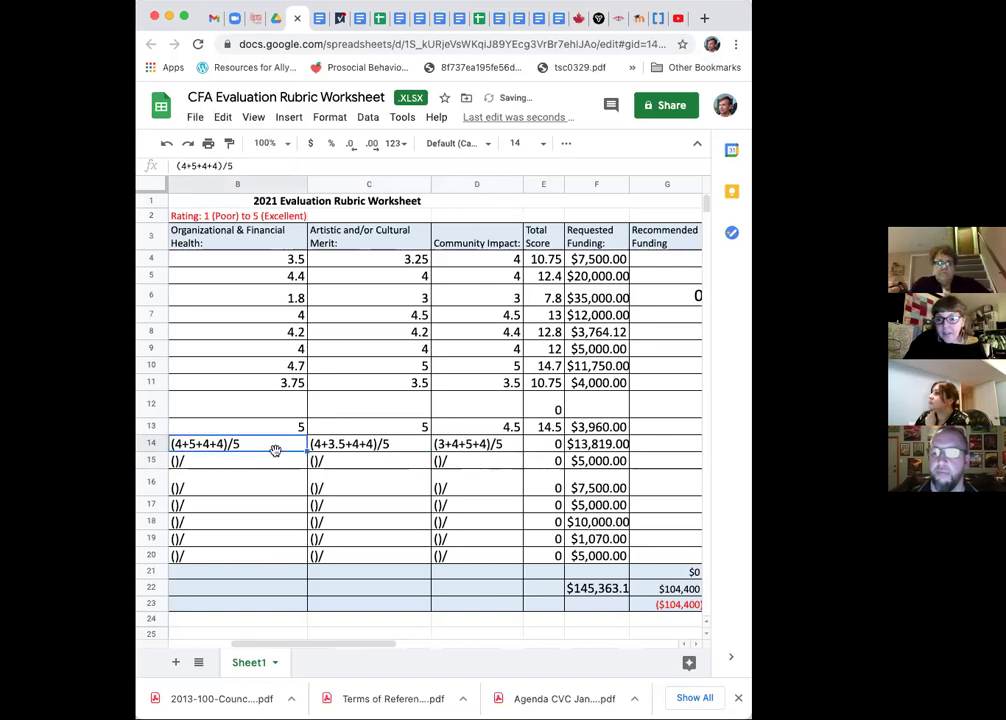
left_click(215, 165)
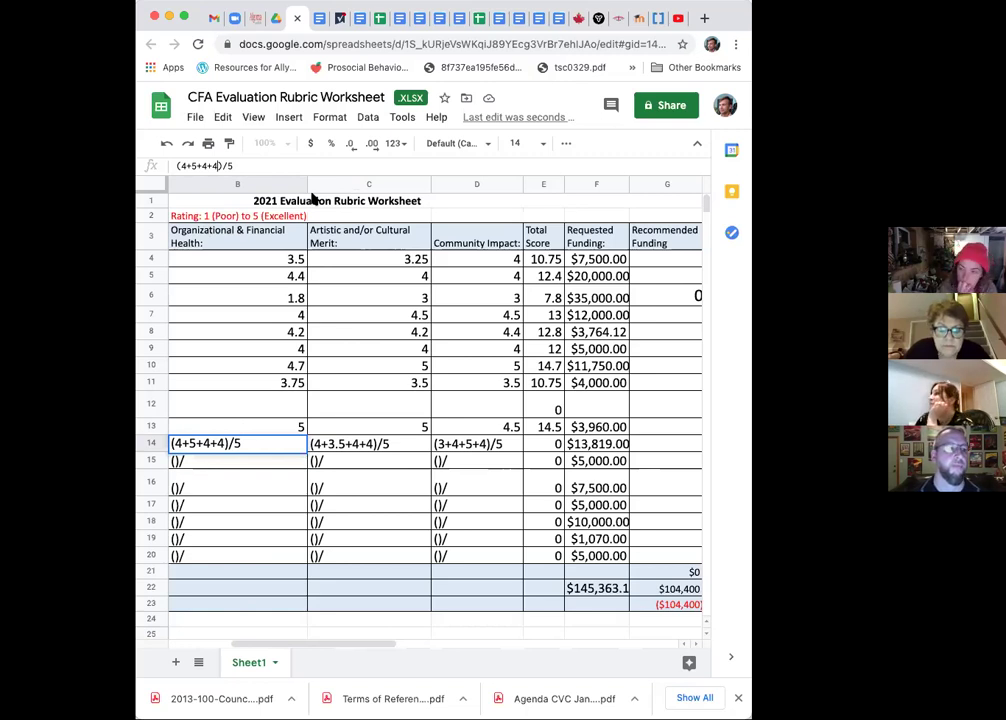
type("+4")
key("Tab")
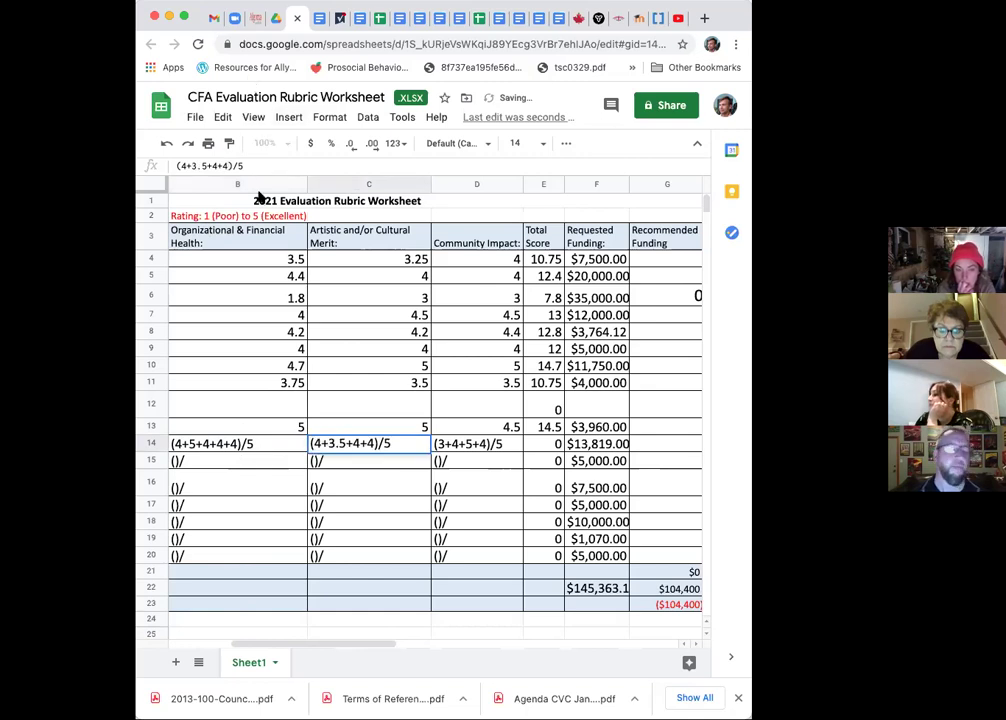
left_click(228, 166)
type("+4")
key("Tab")
left_click(215, 166)
type("+4")
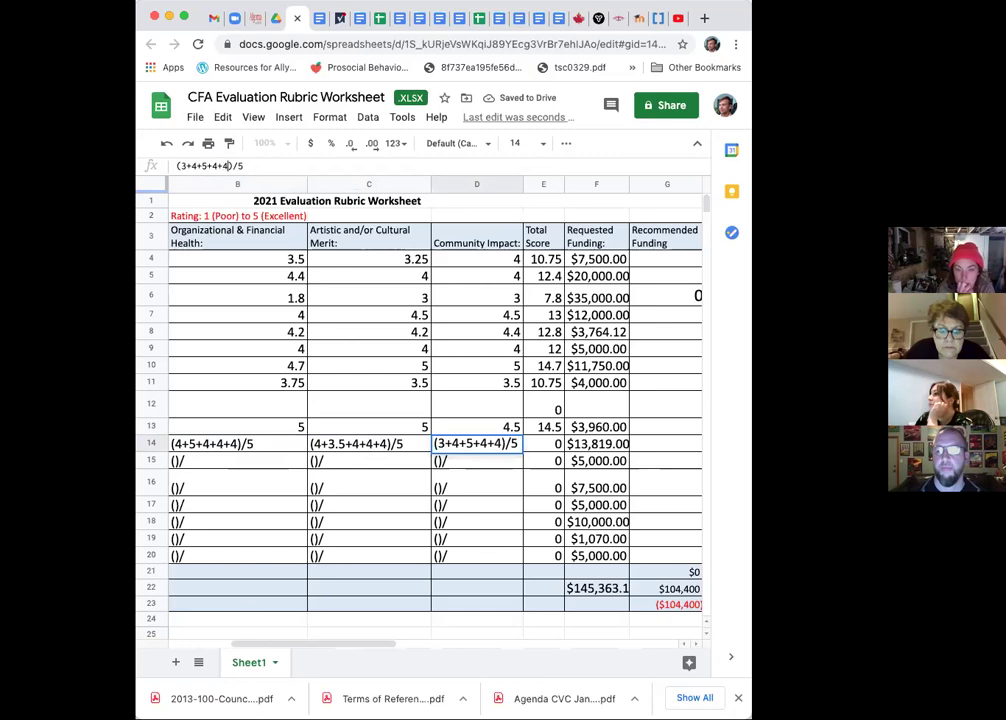
key("Return")
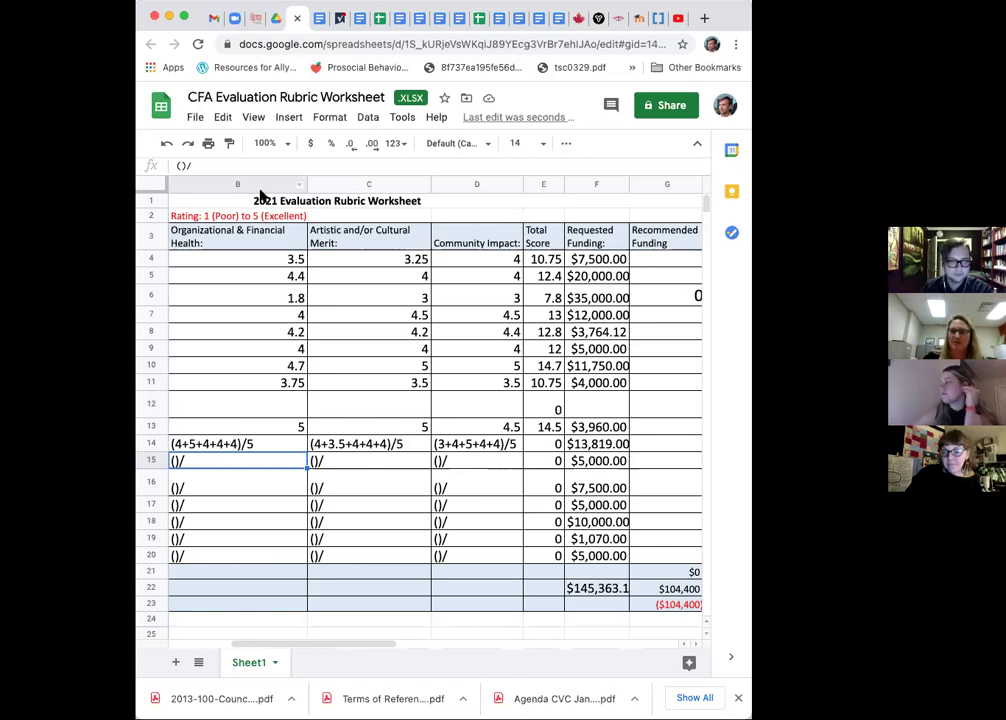
- Turn Sault Film Festival's three rating entries in row 14 into calculated formulas by prefixing each with an equals sign
left_click(216, 443)
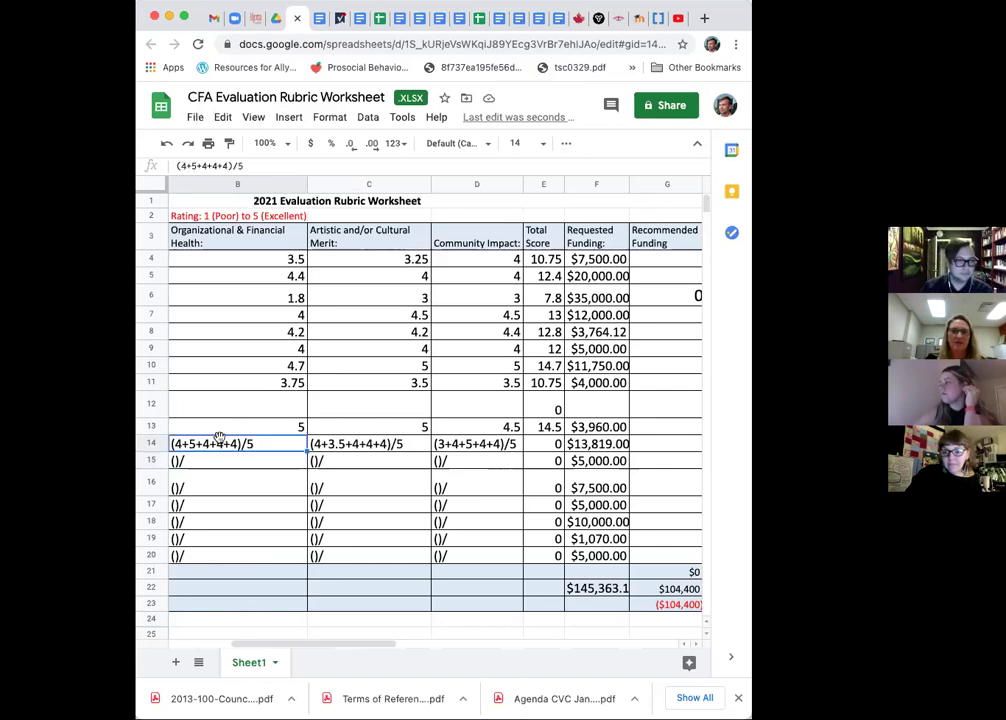
left_click(176, 165)
type("=")
key("Tab")
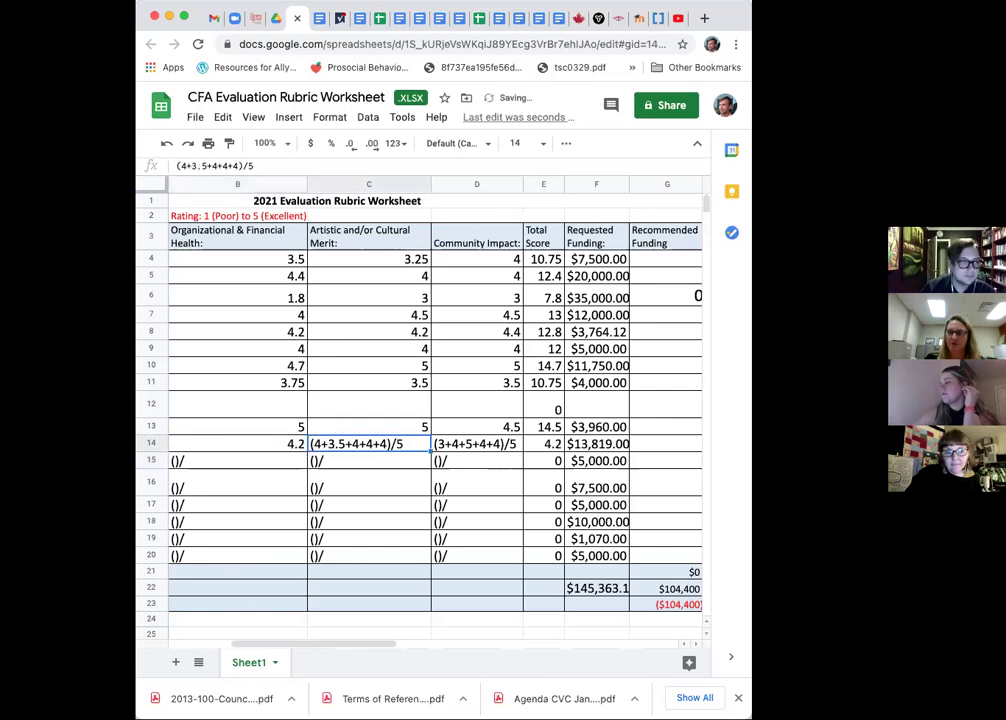
left_click(176, 165)
type("=")
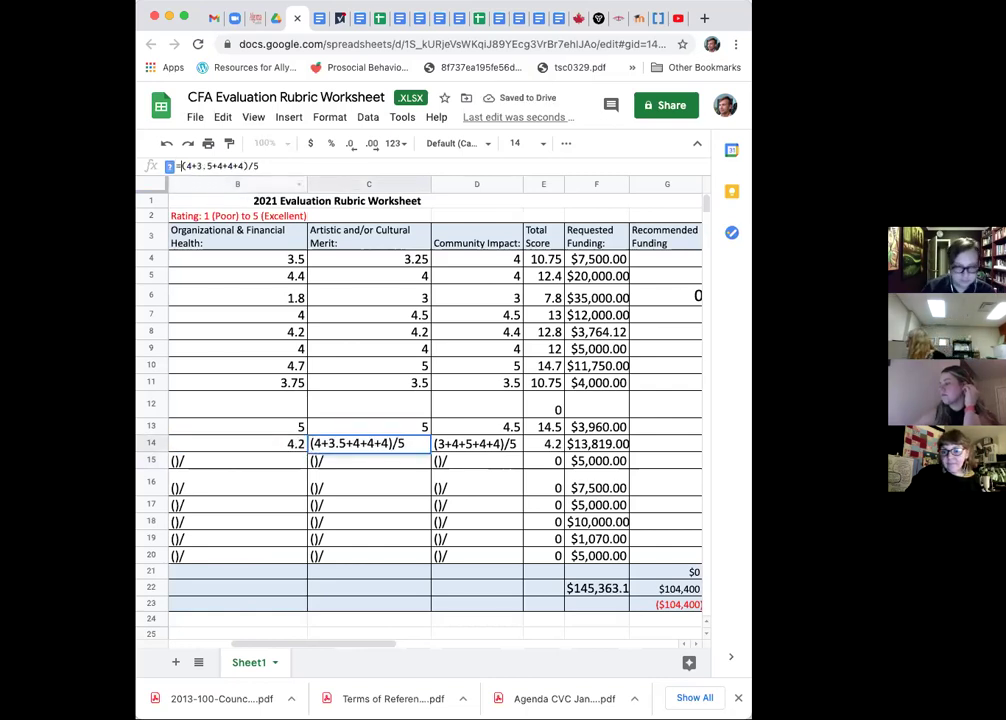
key("Tab")
left_click(176, 165)
type("=")
key("Tab")
key("Tab")
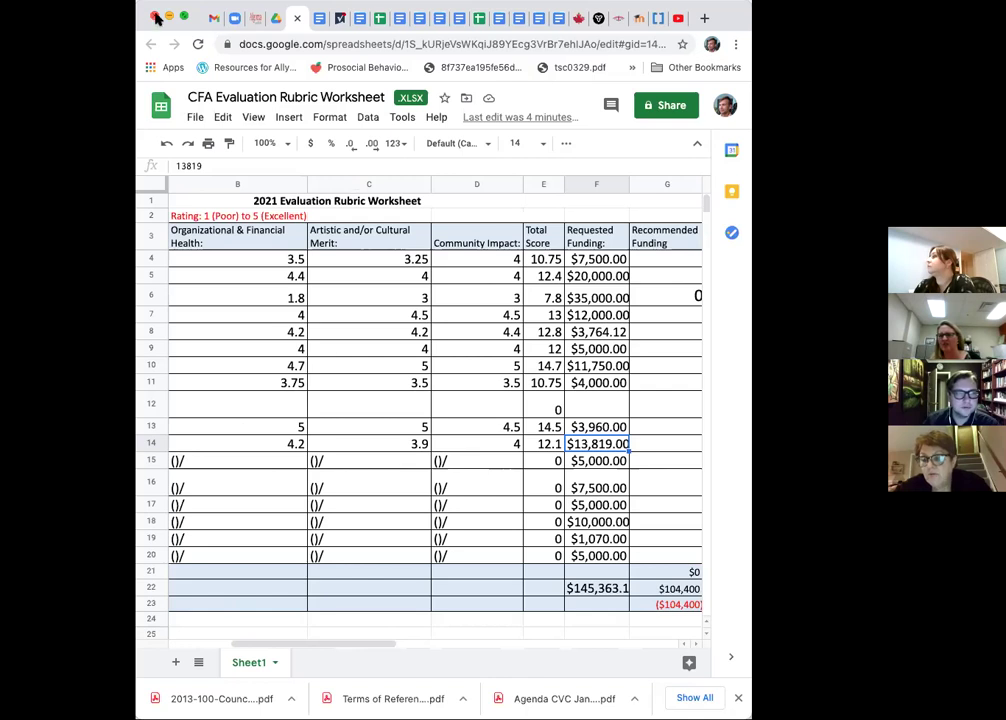
- Switch to Gmail and look through the application attachments in the Cultural Vitality Committee emails 2, 3 and 4 of 4
left_click(213, 20)
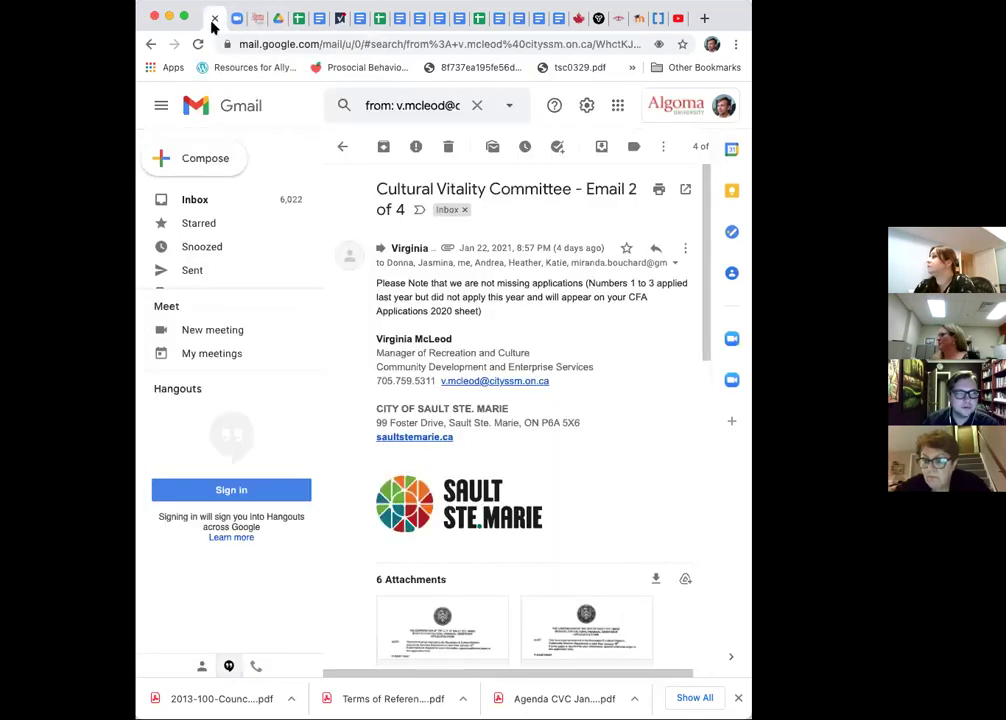
scroll(588, 235, "down", 5)
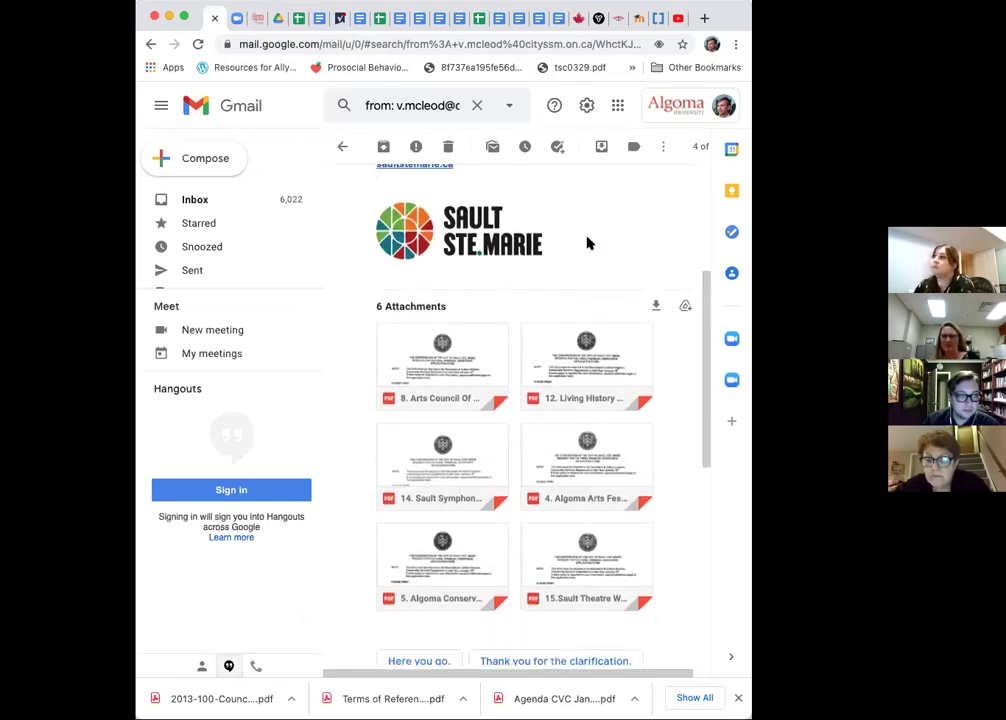
scroll(588, 240, "up", 3)
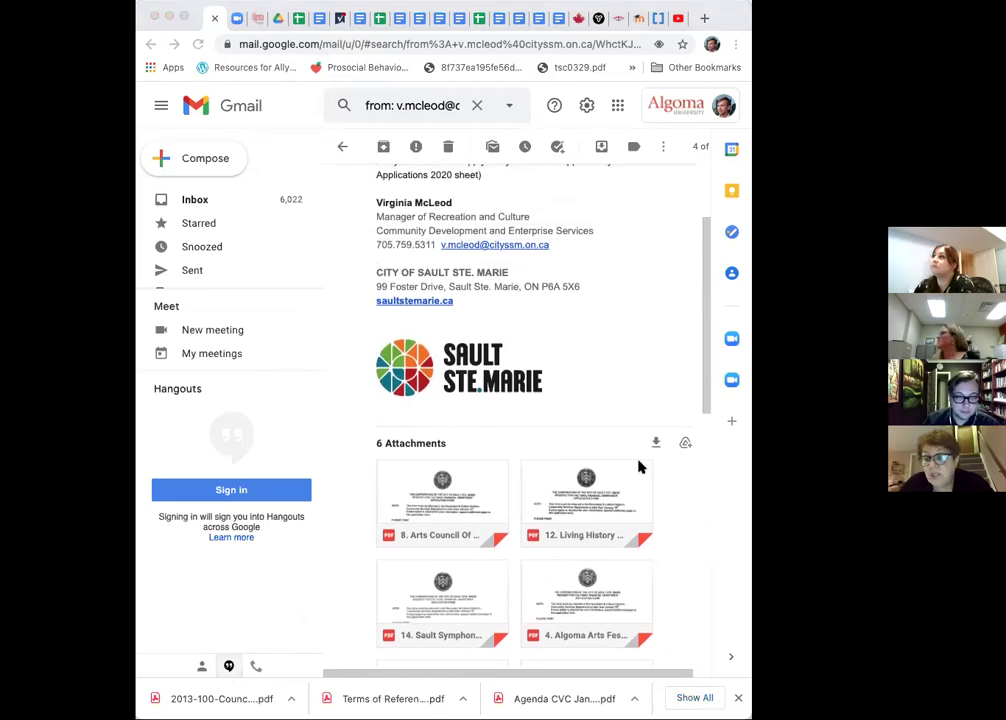
scroll(546, 388, "up", 3)
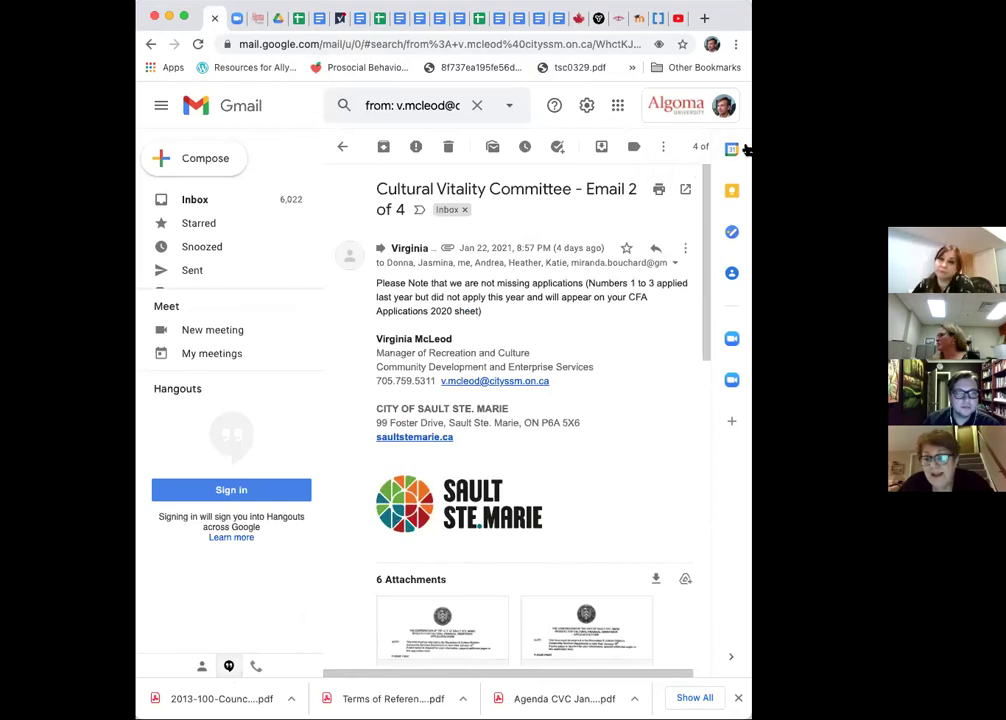
left_click_drag(745, 150, 889, 150)
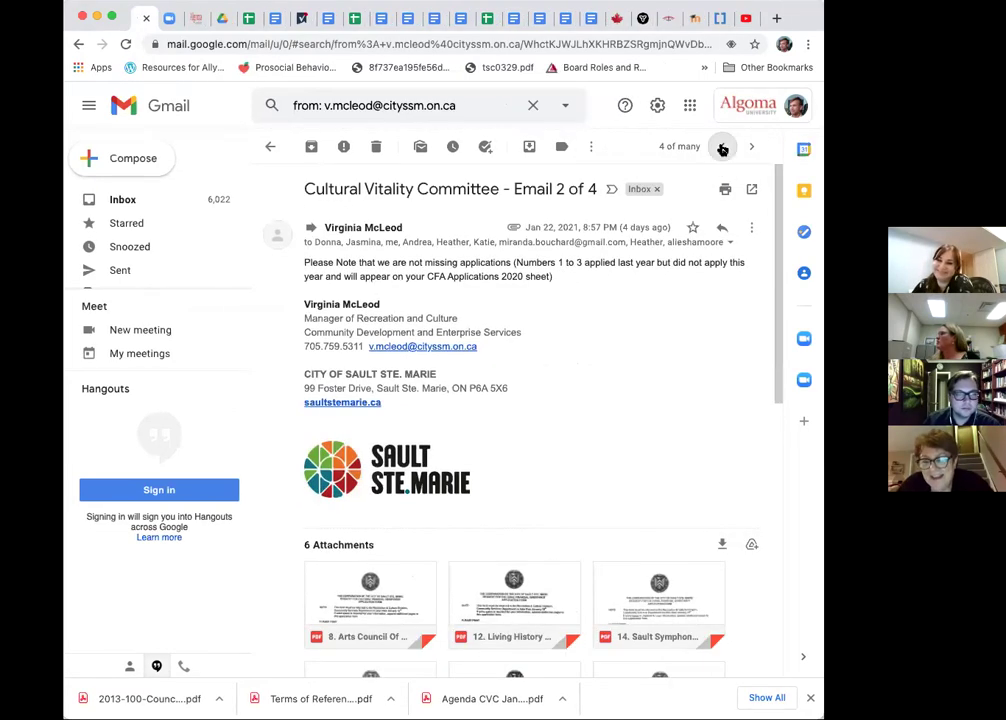
left_click(722, 147)
scroll(705, 276, "down", 3)
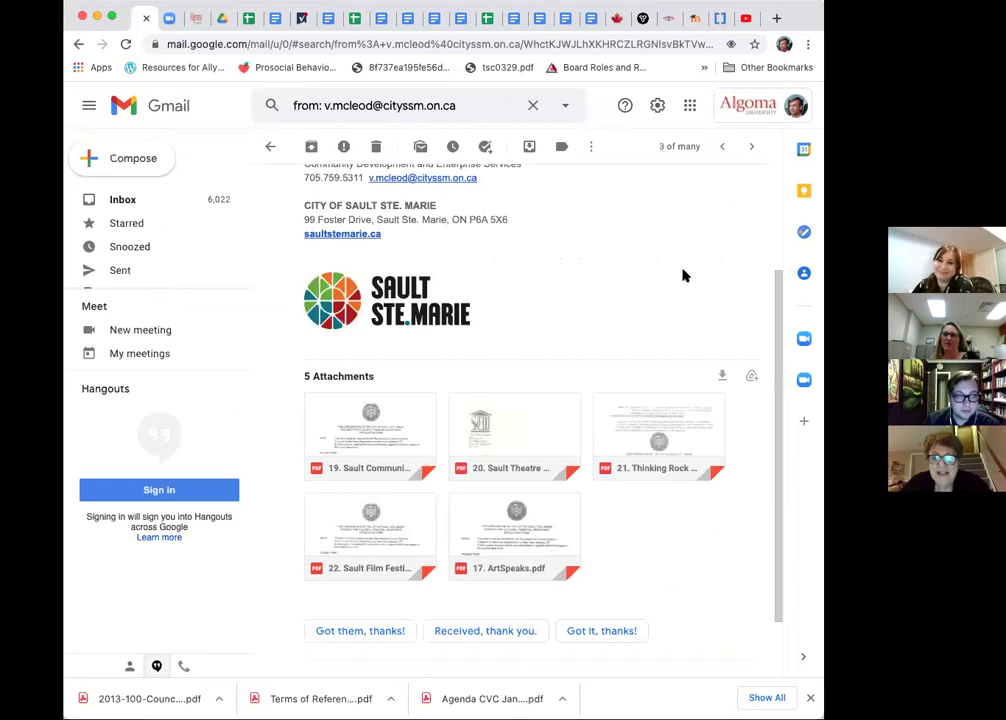
scroll(683, 275, "up", 3)
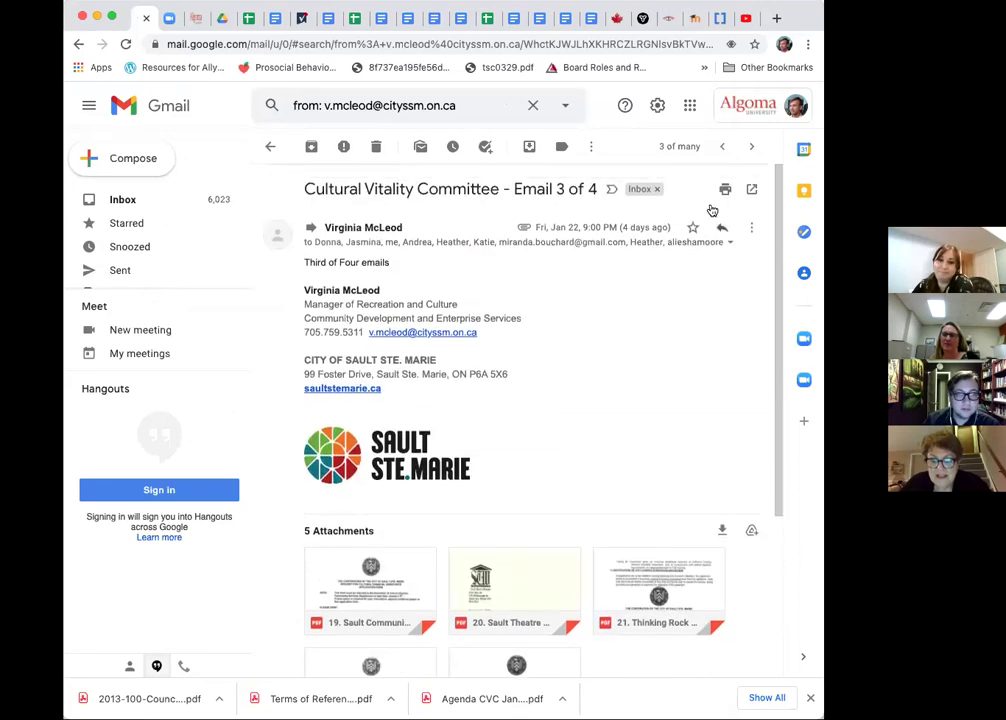
left_click(722, 147)
scroll(697, 391, "down", 3)
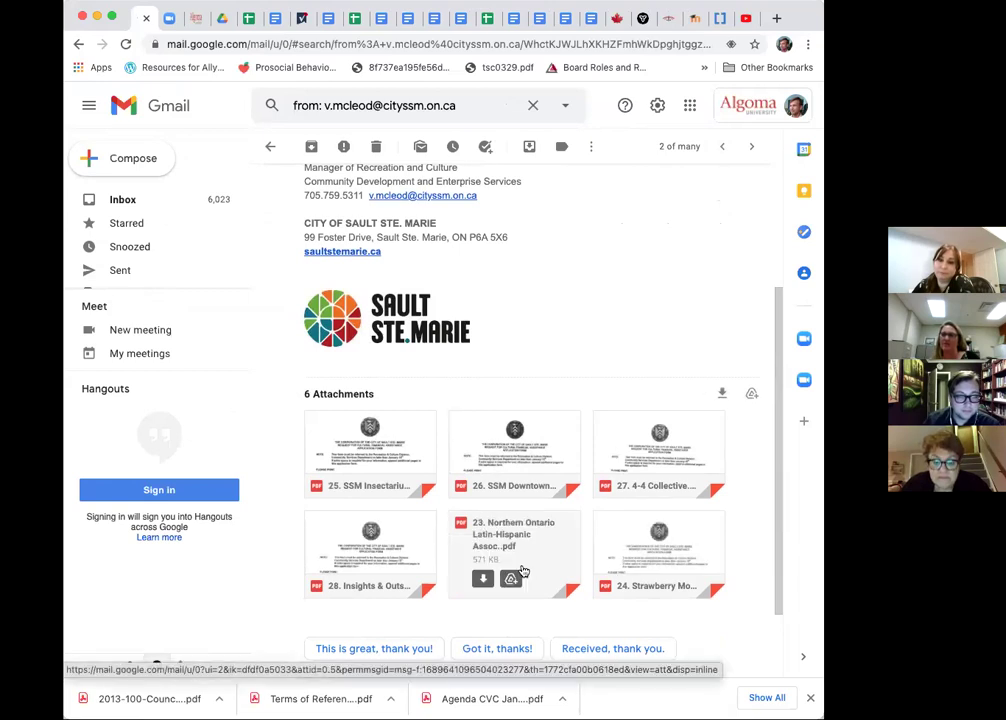
scroll(521, 570, "up", 3)
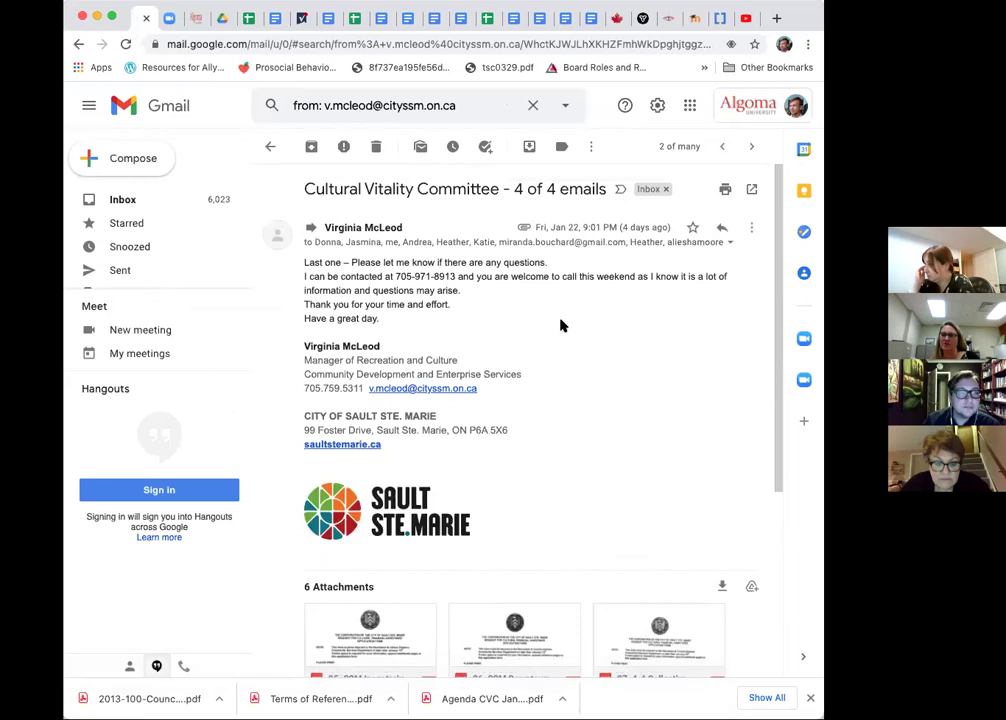
- Show the message details of the 4 of 4 email and check its full recipient list and attachments
left_click(728, 245)
scroll(640, 340, "down", 1)
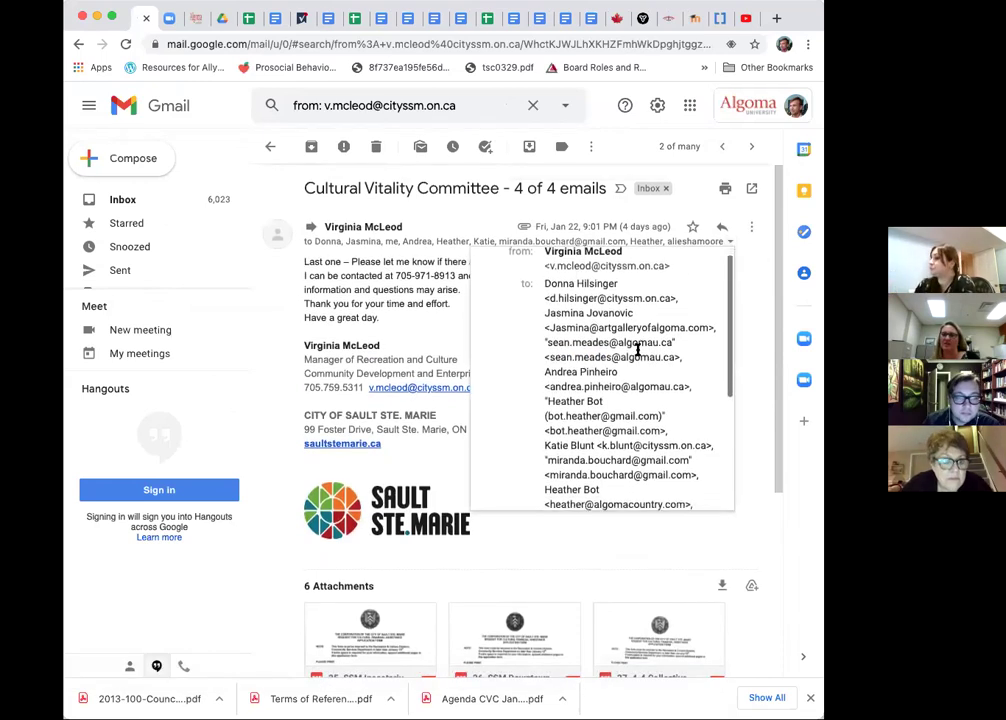
scroll(643, 352, "down", 3)
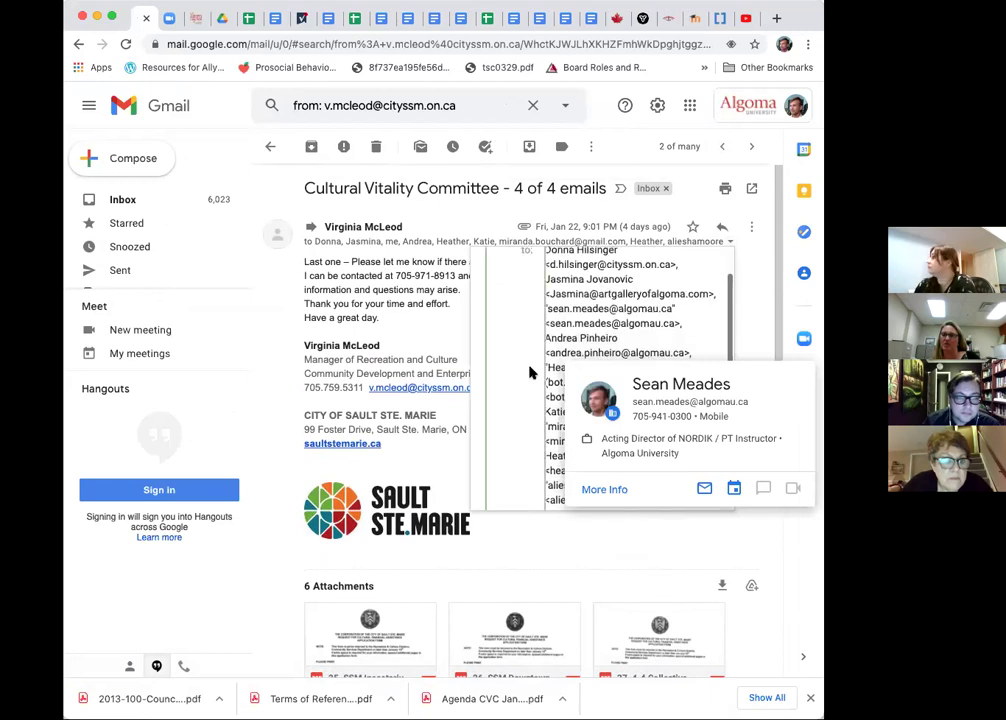
mouse_move(651, 404)
scroll(645, 410, "down", 1)
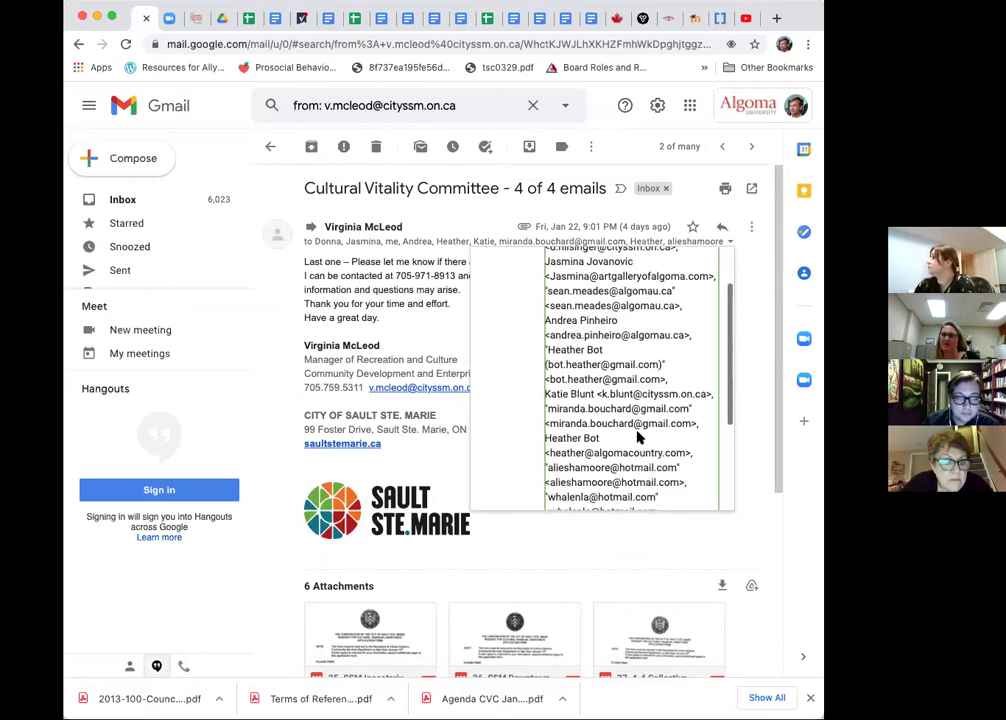
scroll(625, 455, "down", 5)
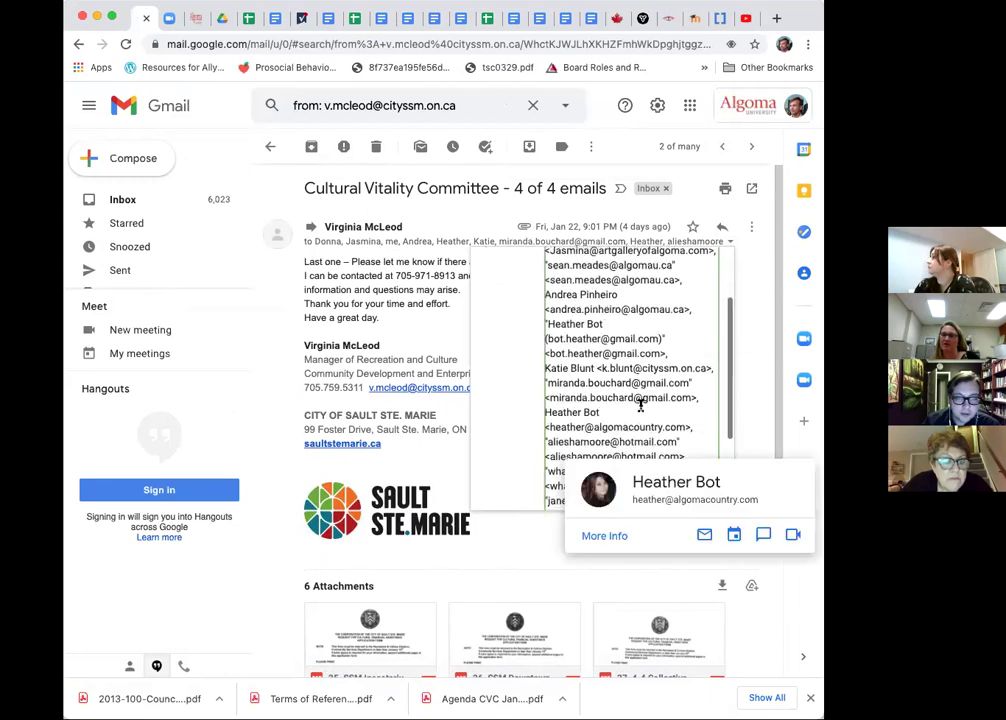
scroll(678, 396, "down", 2)
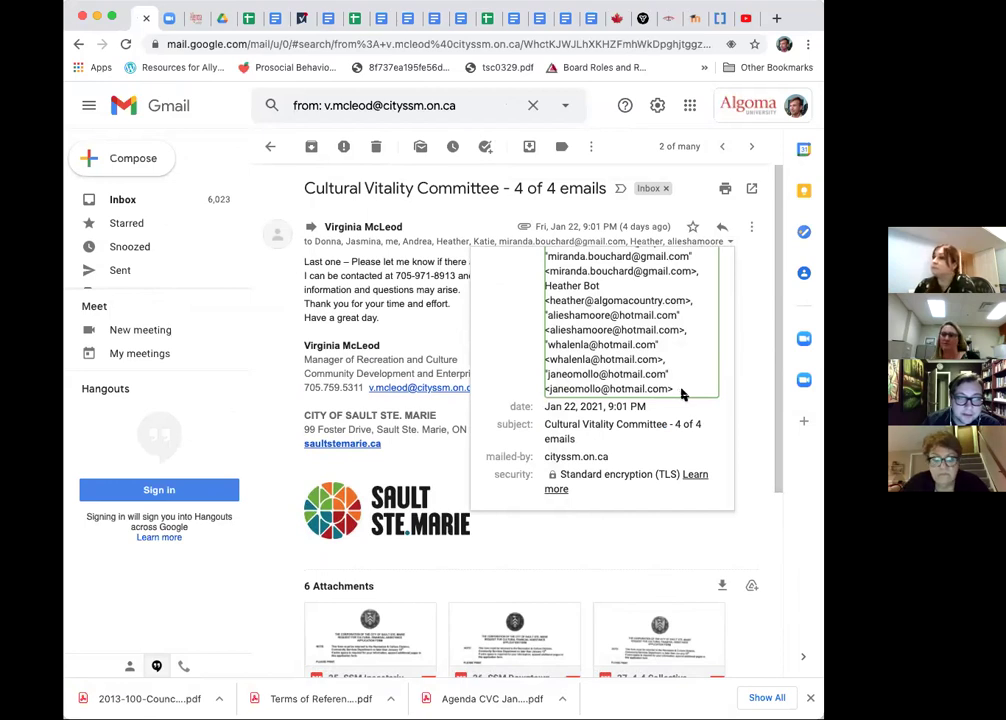
scroll(703, 533, "down", 3)
scroll(703, 533, "down", 2)
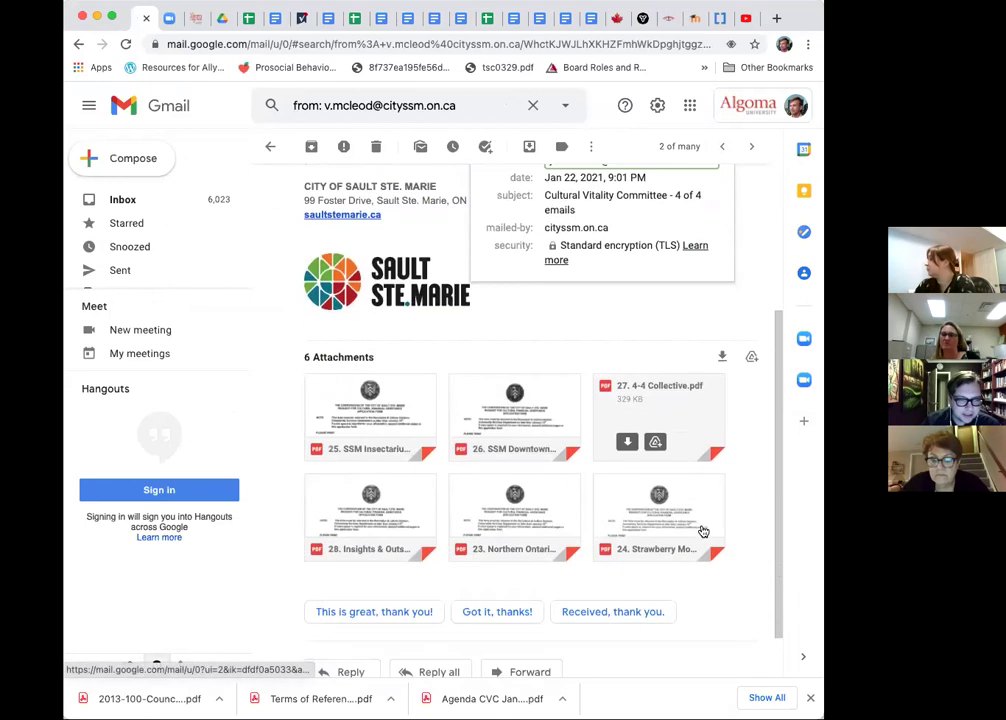